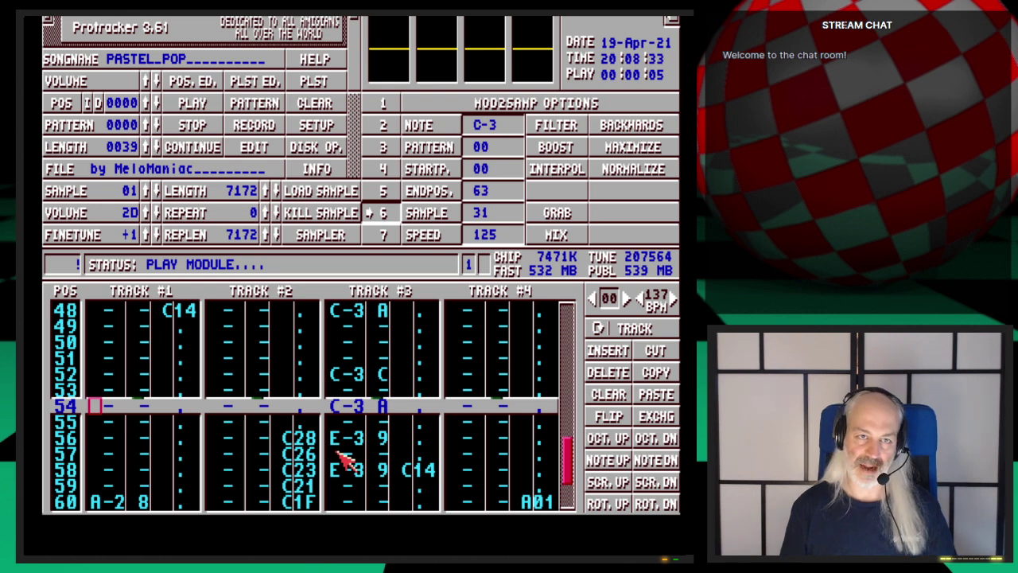
Step: Quit Protracker, confirm the exit, and return to the Workbench desktop
{"action": "left_click_drag", "start_coordinate": [132, 20], "coordinate": [149, 35]}
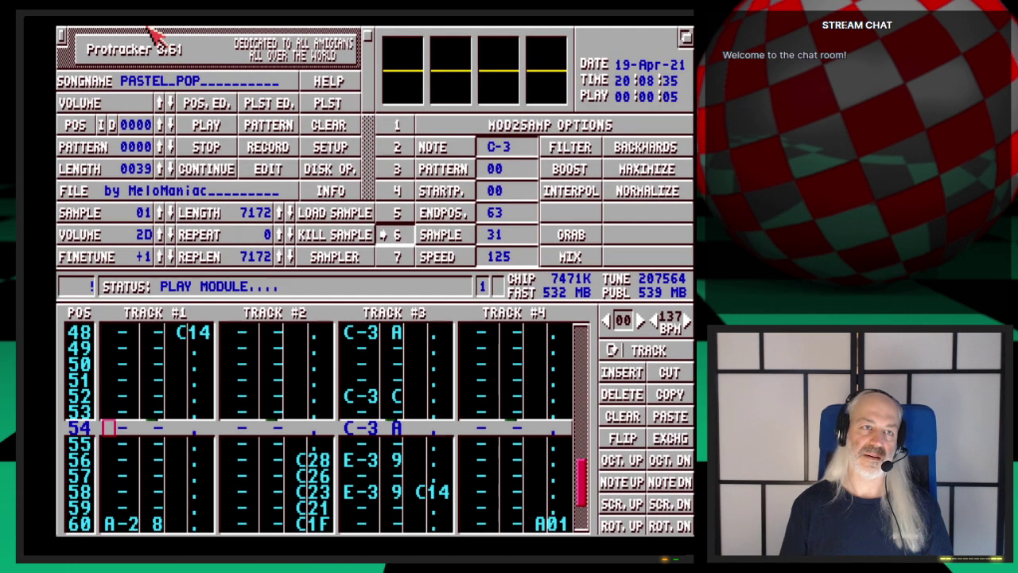
{"action": "left_click", "coordinate": [63, 37]}
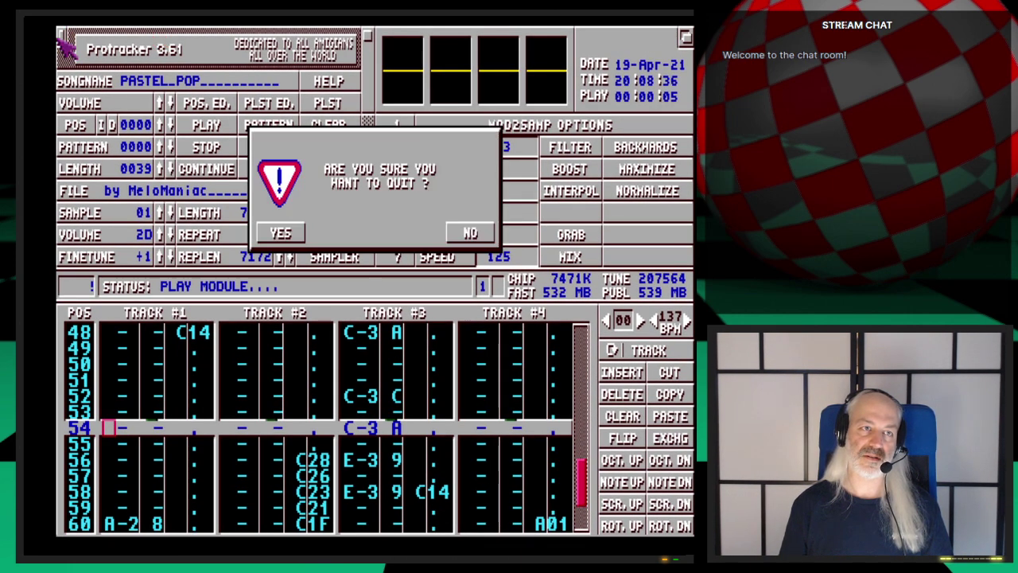
{"action": "left_click", "coordinate": [281, 234]}
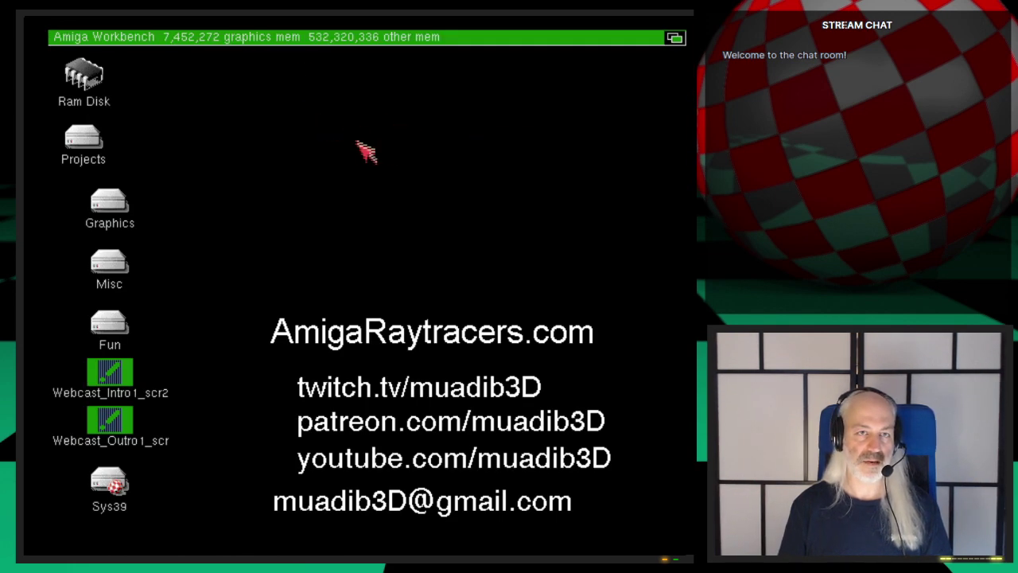
{"action": "mouse_move", "coordinate": [365, 152]}
{"action": "right_mouse_down"}
{"action": "mouse_move", "coordinate": [433, 46]}
{"action": "mouse_move", "coordinate": [417, 35]}
{"action": "mouse_move", "coordinate": [386, 45]}
{"action": "mouse_move", "coordinate": [384, 69]}
{"action": "mouse_move", "coordinate": [421, 74]}
{"action": "right_mouse_up"}
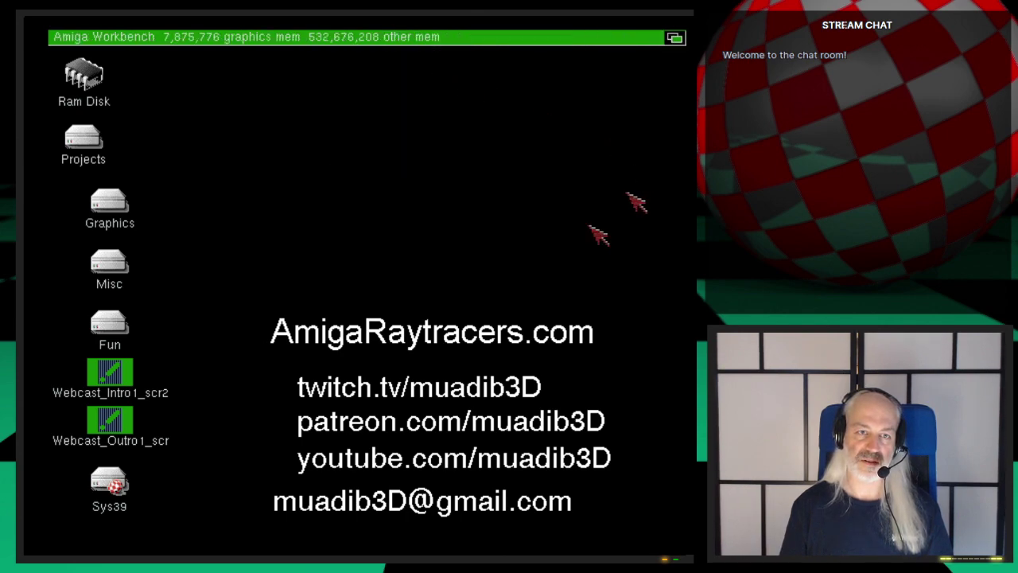
Step: Open the paint program's text requester and choose the AWebArial font at size 40
{"action": "left_click", "coordinate": [464, 493]}
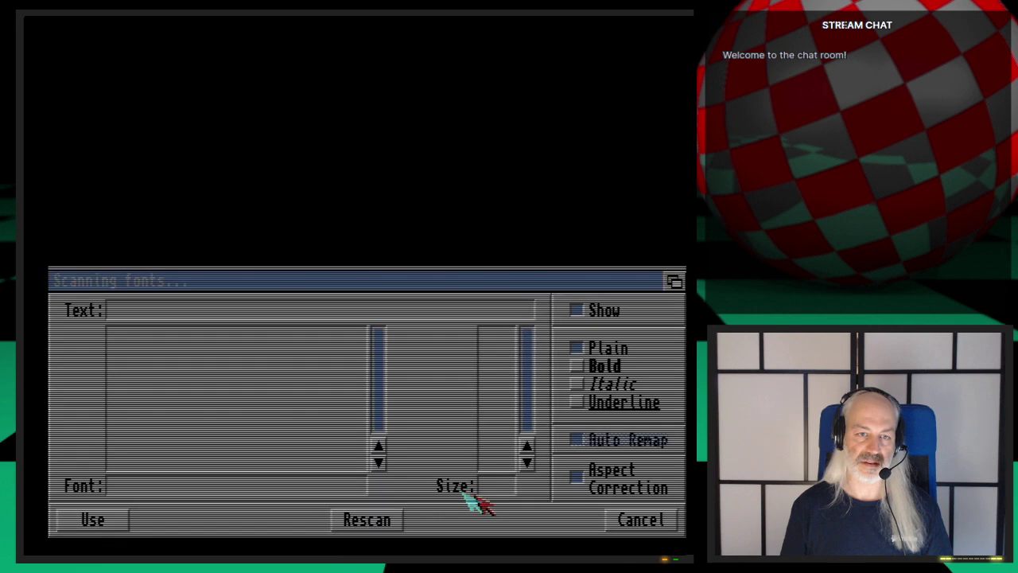
{"action": "left_click", "coordinate": [176, 342]}
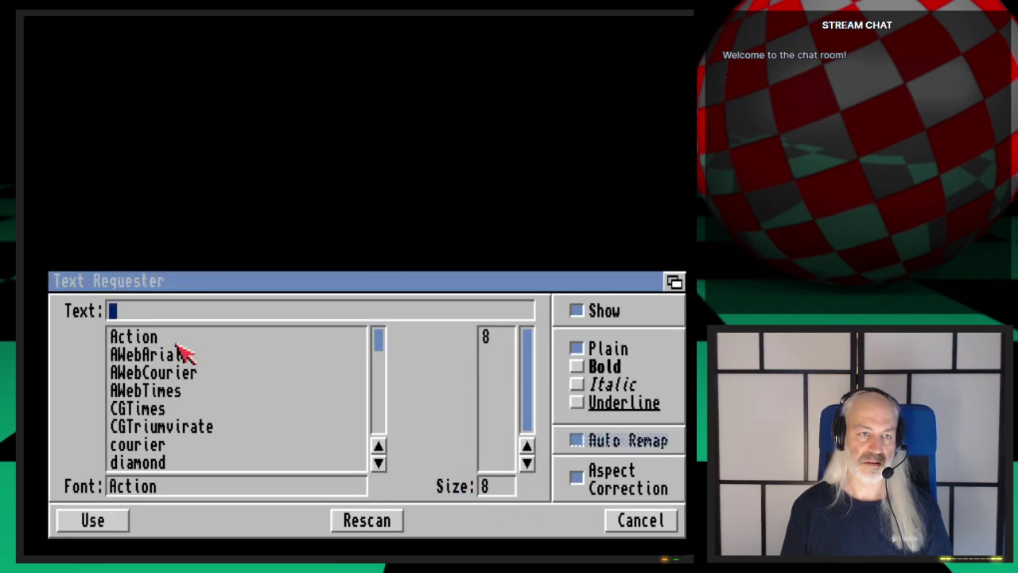
{"action": "left_click", "coordinate": [195, 357]}
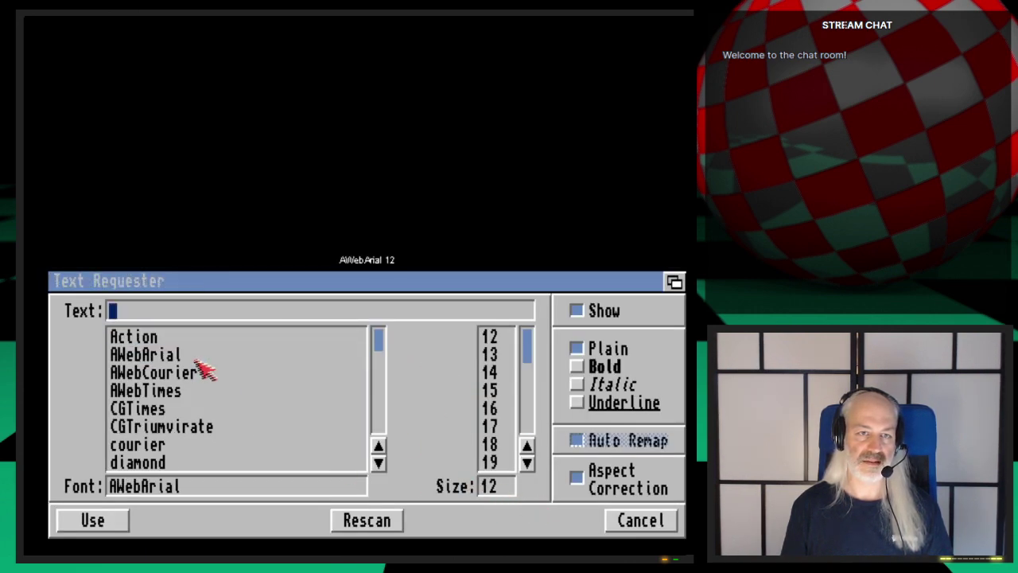
{"action": "scroll", "coordinate": [529, 445], "scroll_direction": "down", "scroll_amount": 3}
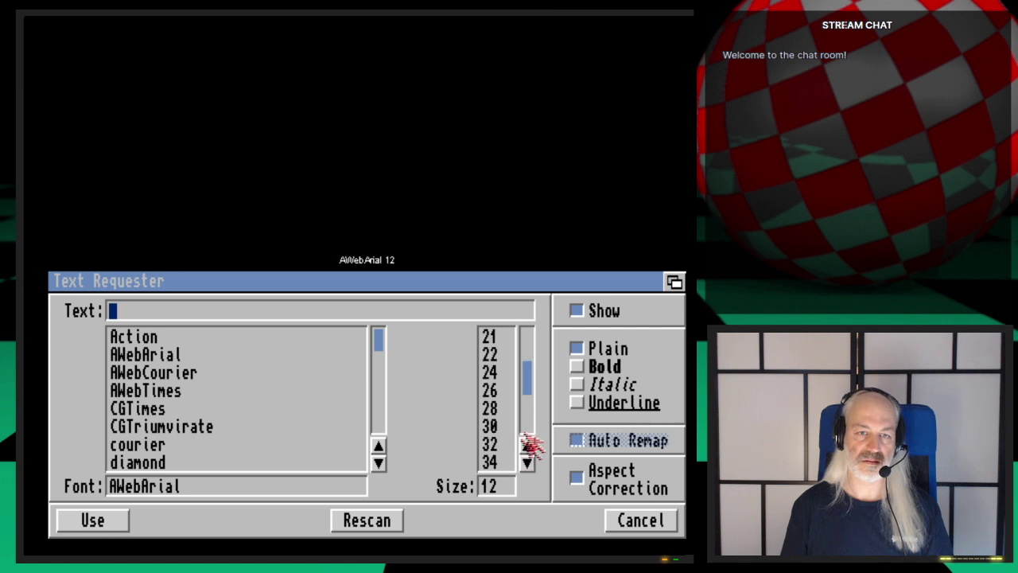
{"action": "left_click", "coordinate": [511, 446]}
{"action": "left_click", "coordinate": [510, 462]}
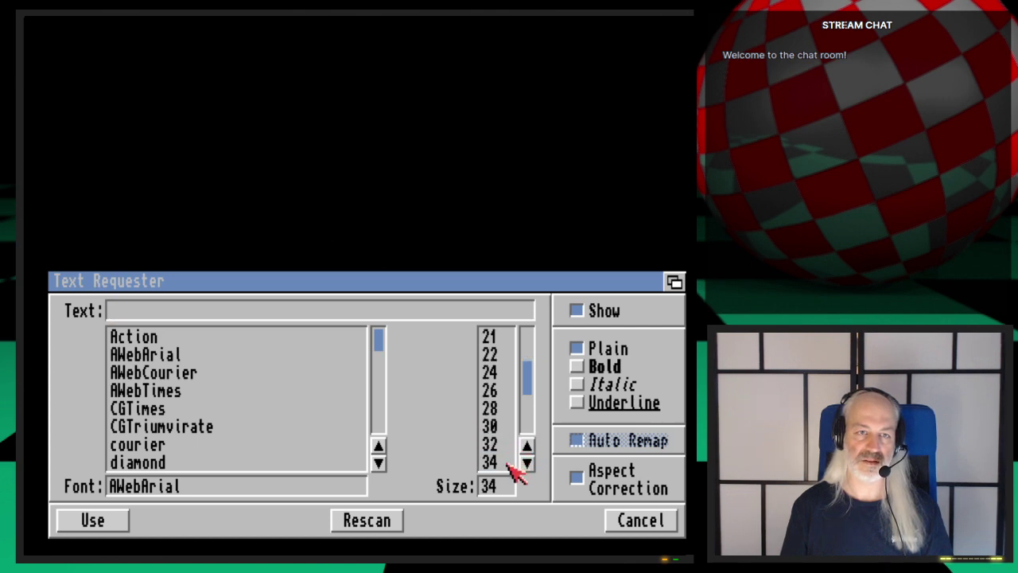
{"action": "scroll", "coordinate": [531, 462], "scroll_direction": "down", "scroll_amount": 5}
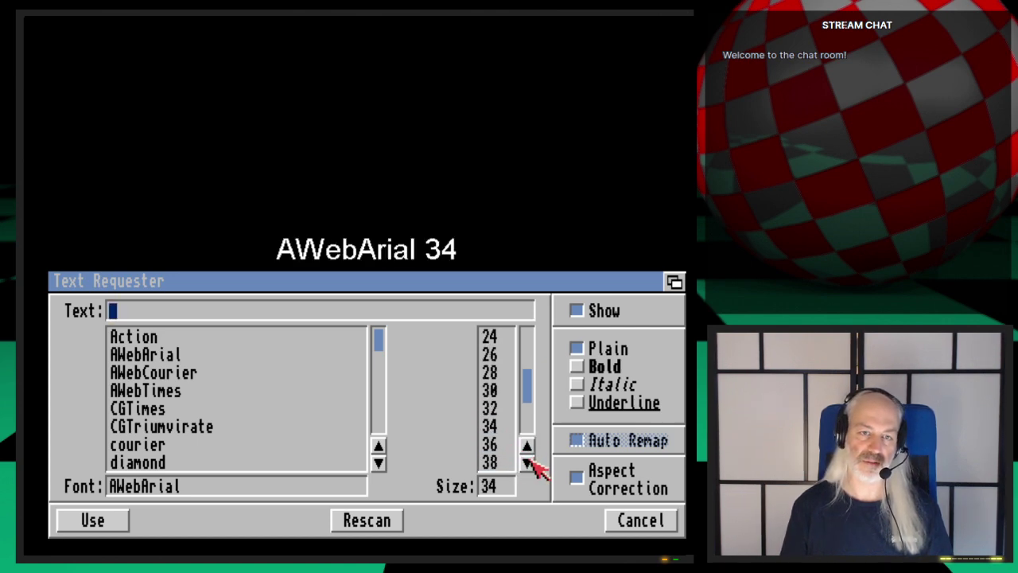
{"action": "left_click", "coordinate": [503, 445]}
{"action": "left_click", "coordinate": [507, 463]}
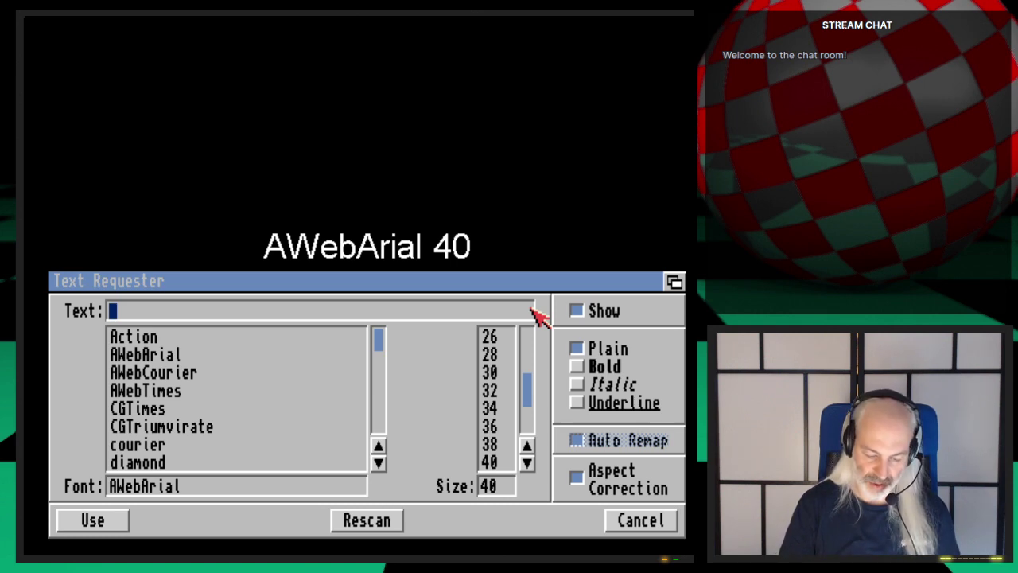
Step: Enter the formula "fps * ((60/BPM)/4)" as the text
{"action": "type", "text": "fps"}
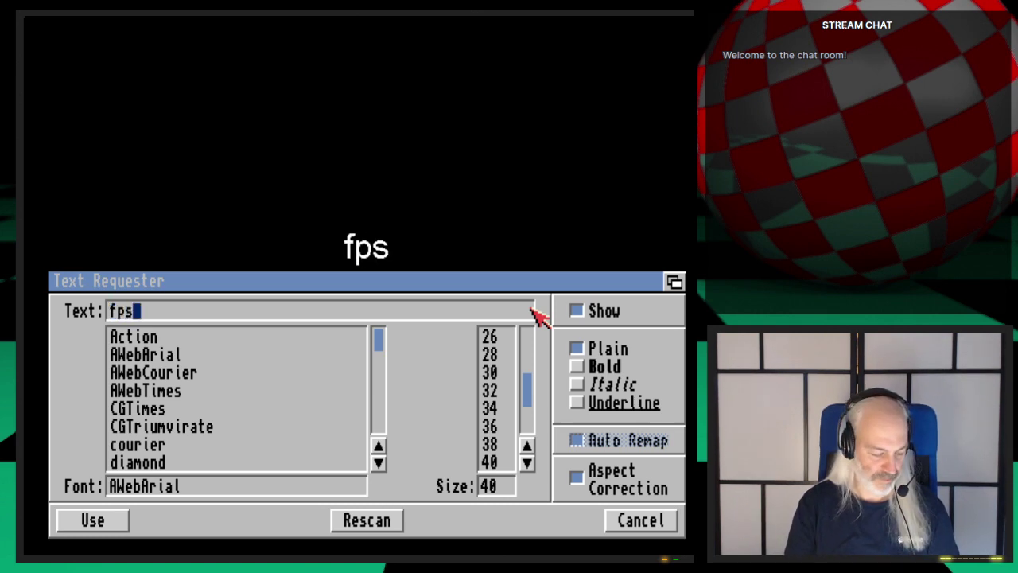
{"action": "type", "text": " *"}
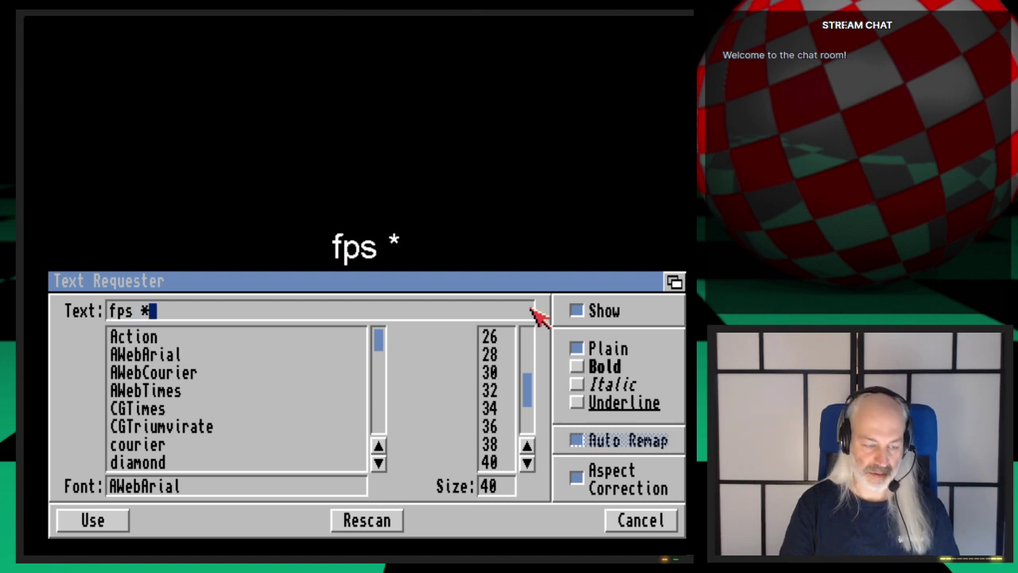
{"action": "type", "text": " **"}
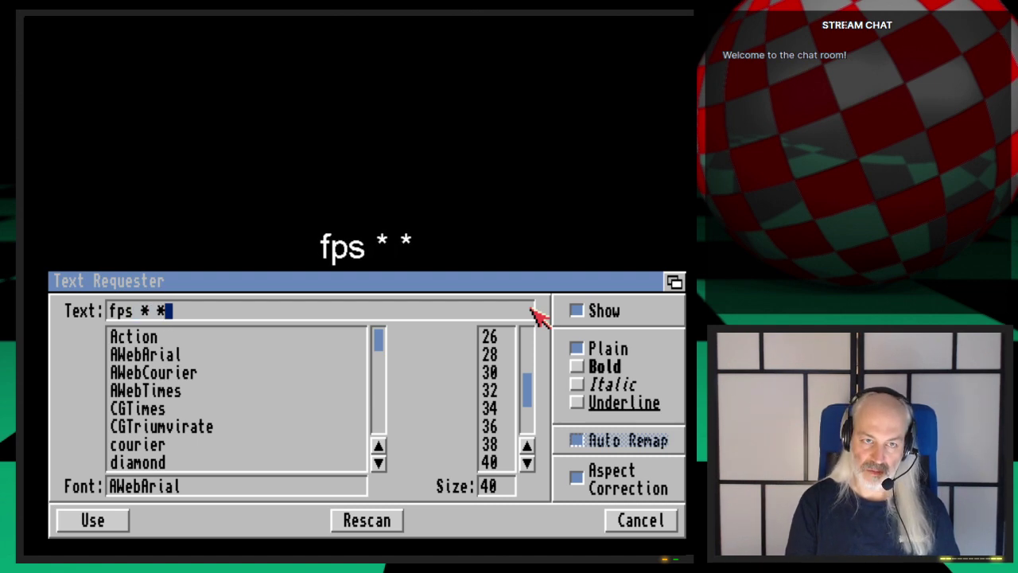
{"action": "key", "text": "BackSpace"}
{"action": "key", "text": "BackSpace"}
{"action": "type", "text": "("}
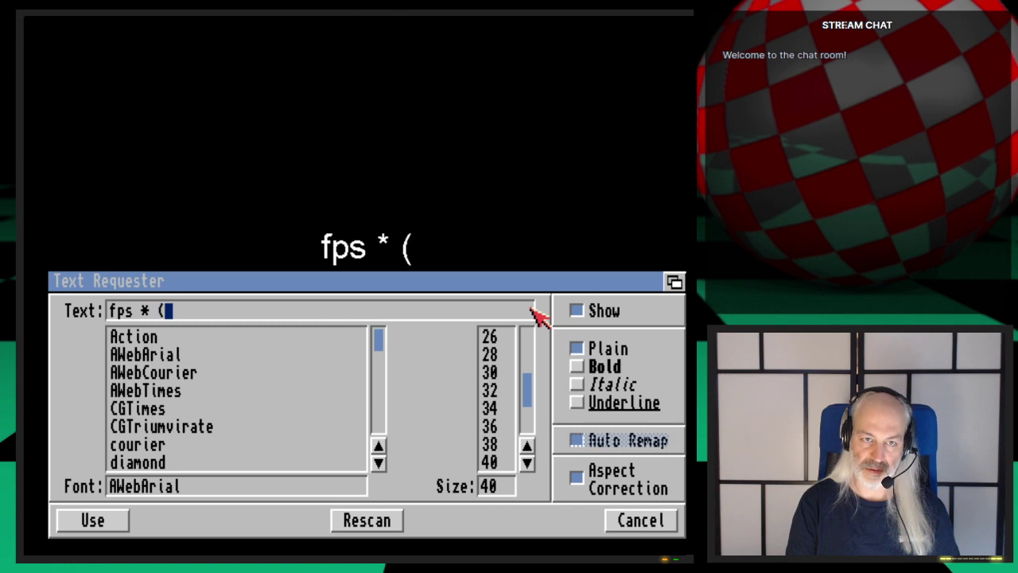
{"action": "type", "text": "(6"}
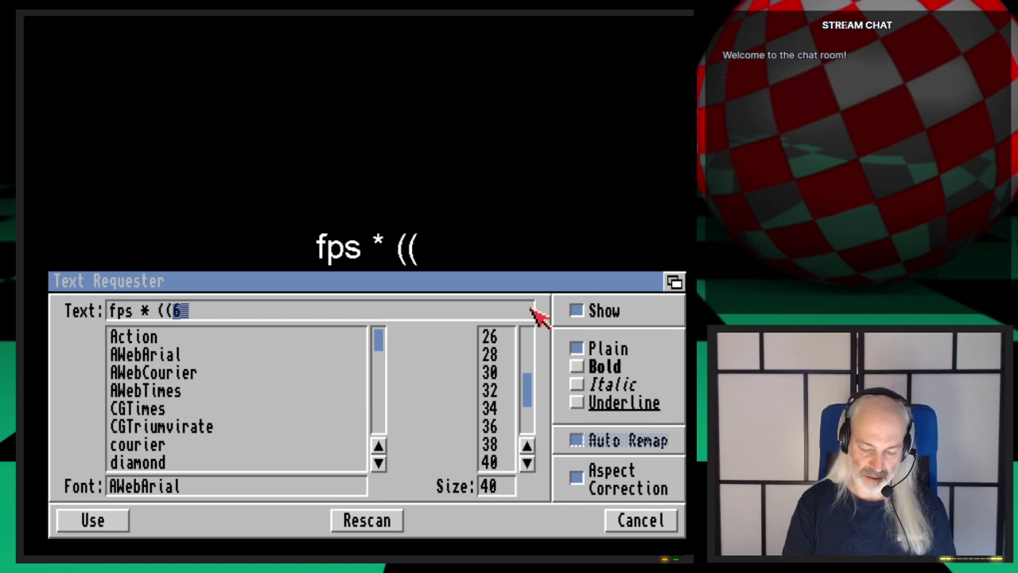
{"action": "type", "text": "0/BPM"}
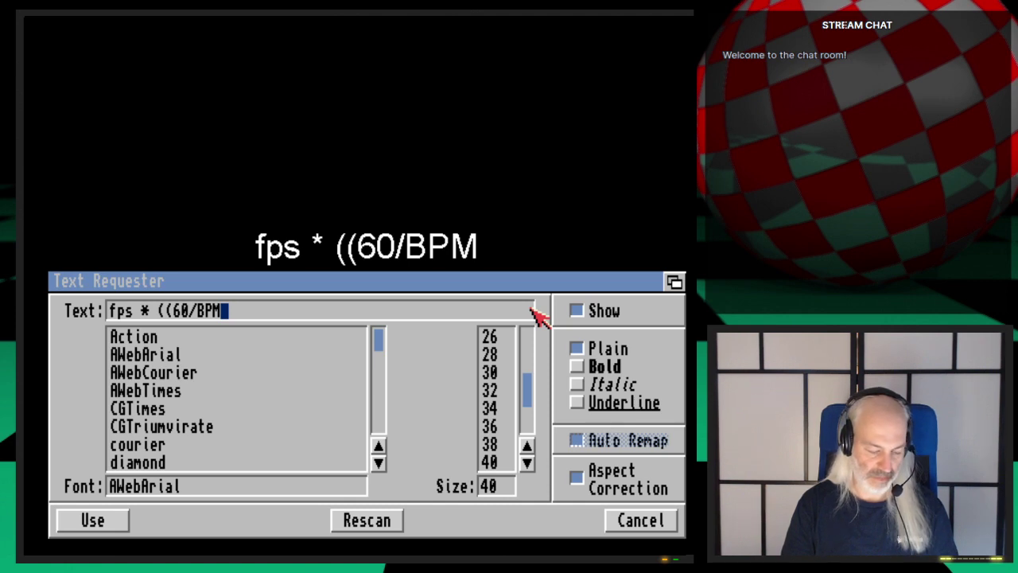
{"action": "type", "text": ")"}
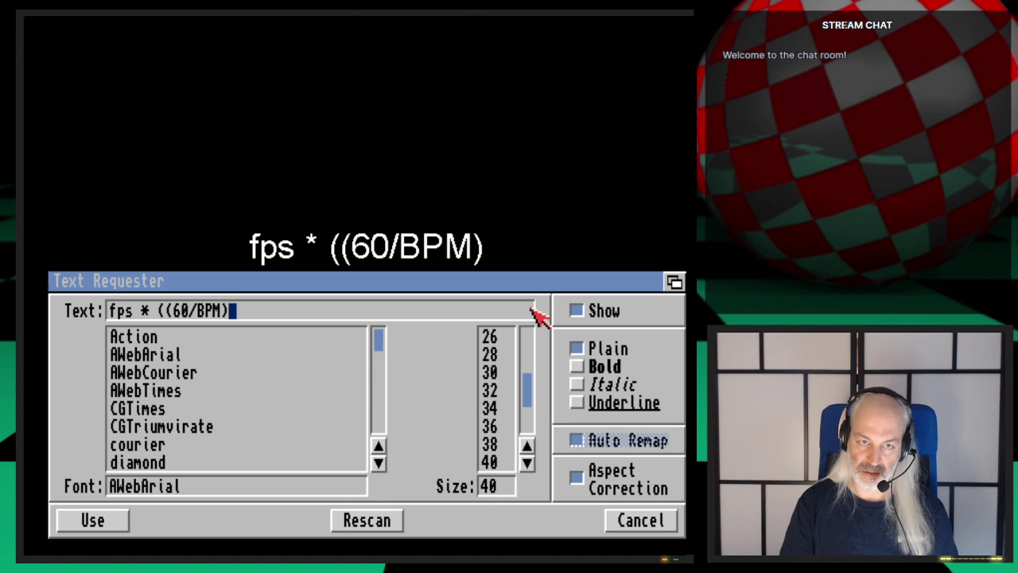
{"action": "type", "text": "/4"}
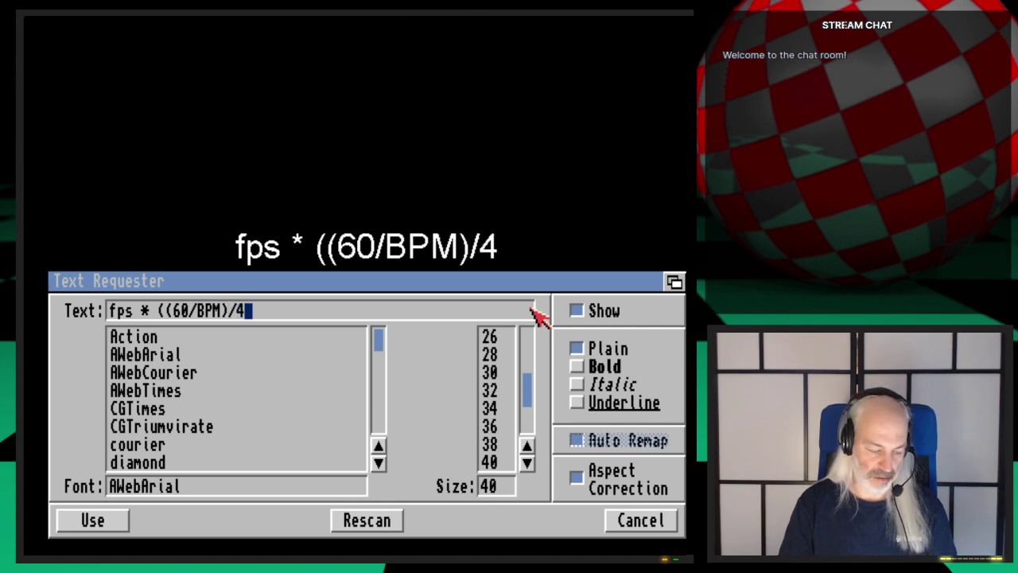
{"action": "type", "text": ")"}
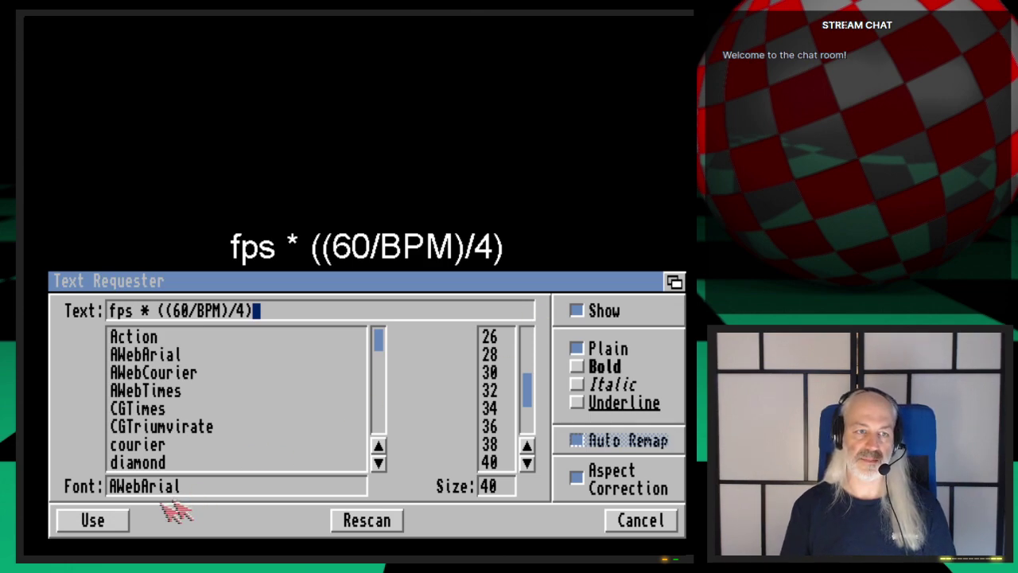
Step: Accept the text and stamp the formula on the upper part of the canvas
{"action": "left_click", "coordinate": [108, 521]}
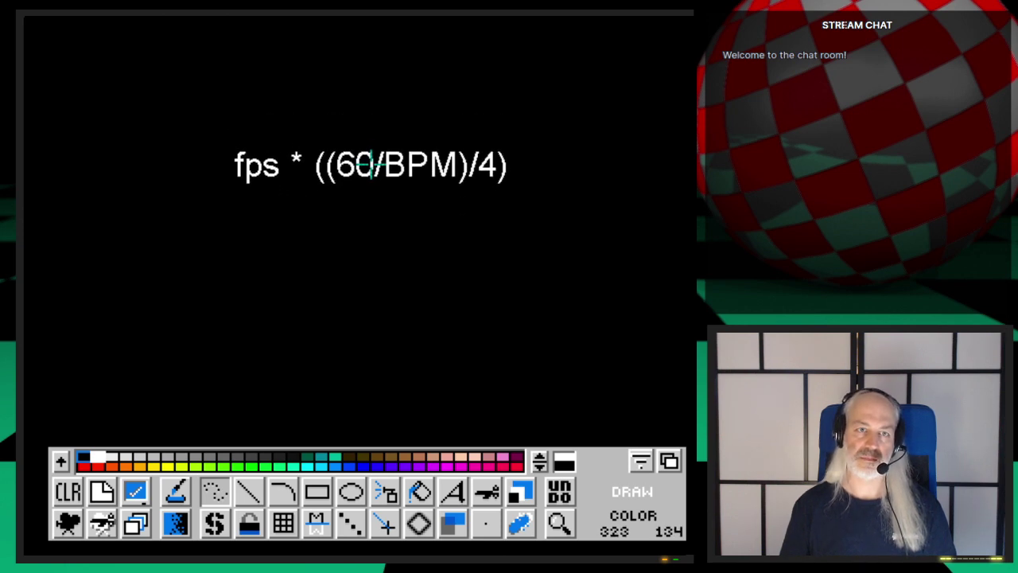
{"action": "left_click_drag", "start_coordinate": [364, 167], "coordinate": [360, 167]}
{"action": "left_click", "coordinate": [299, 171]}
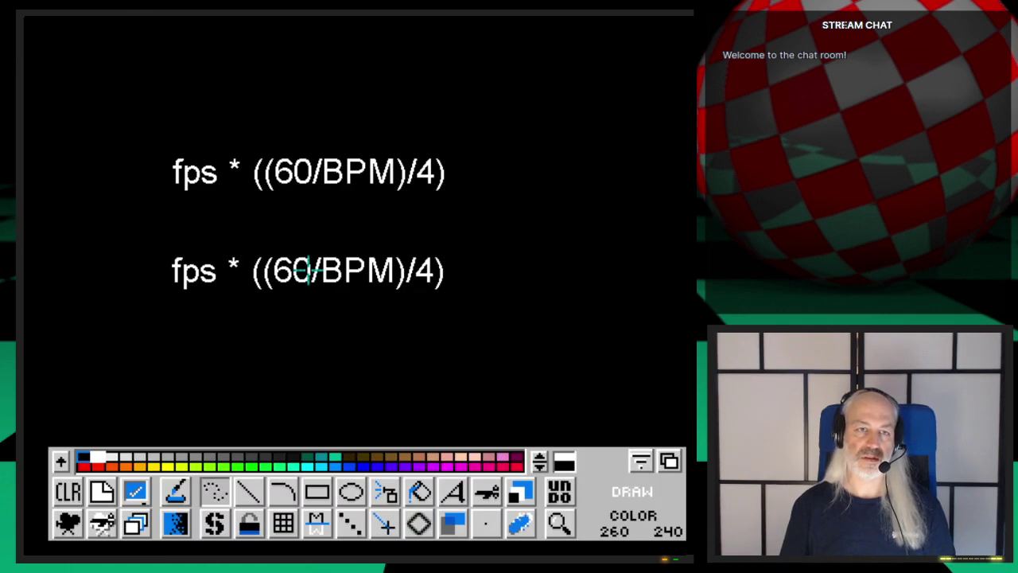
Step: Reopen the text requester and extend the formula to read "pos.frames = fps * ((60/BPM)/4)"
{"action": "left_click", "coordinate": [459, 491]}
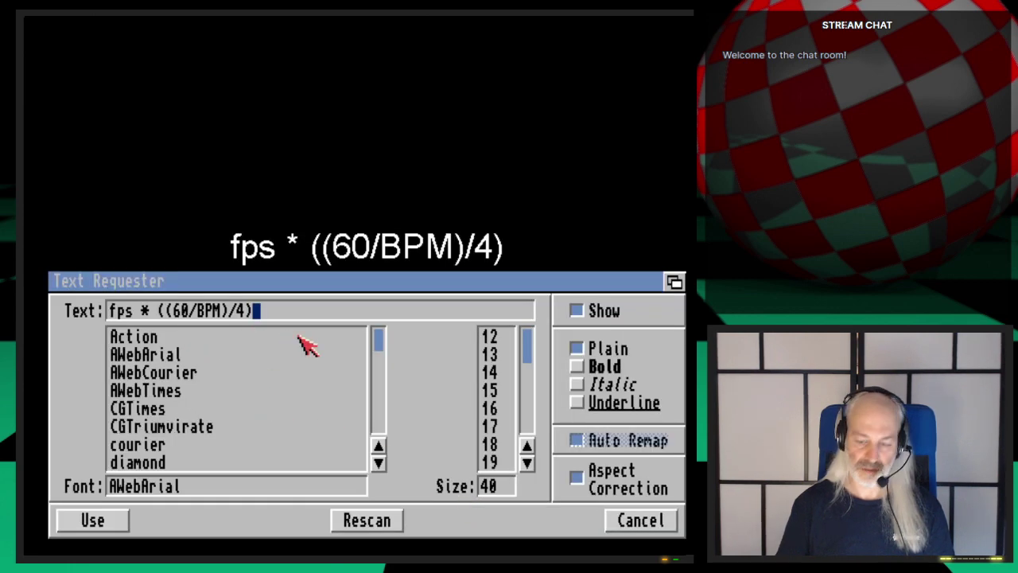
{"action": "key", "text": "shift+Left"}
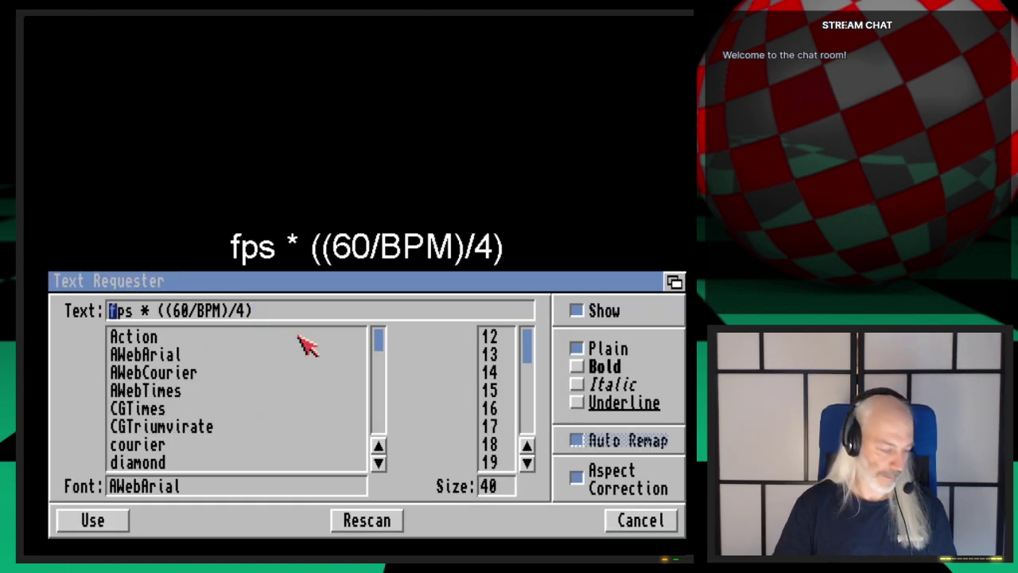
{"action": "type", "text": "pos.fr"}
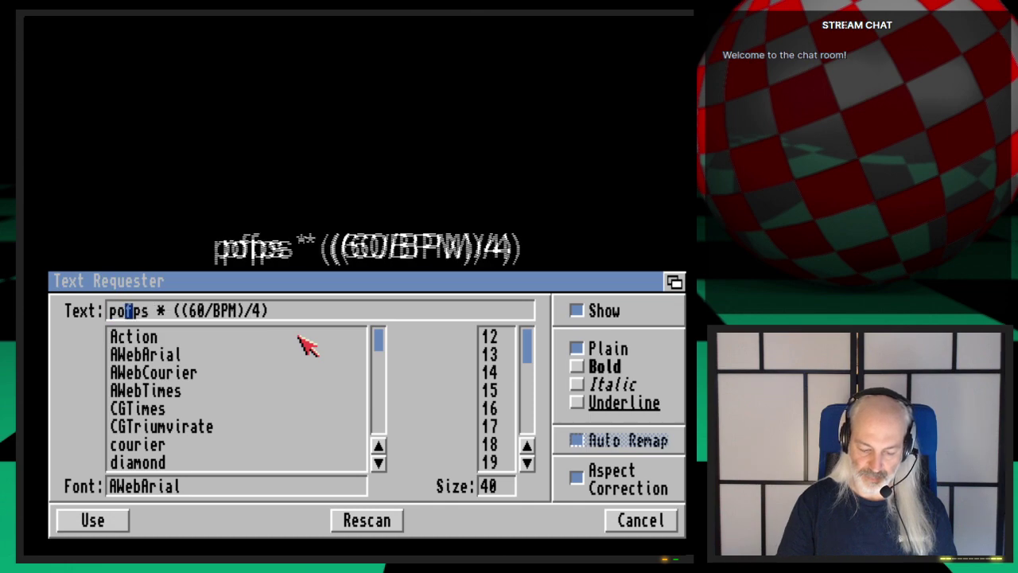
{"action": "type", "text": "ames"}
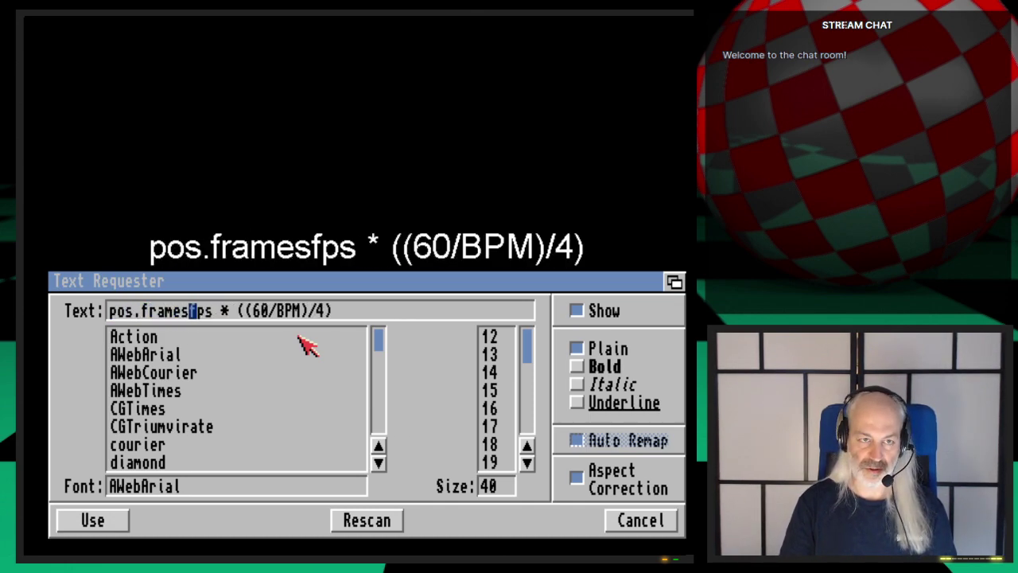
{"action": "type", "text": " ="}
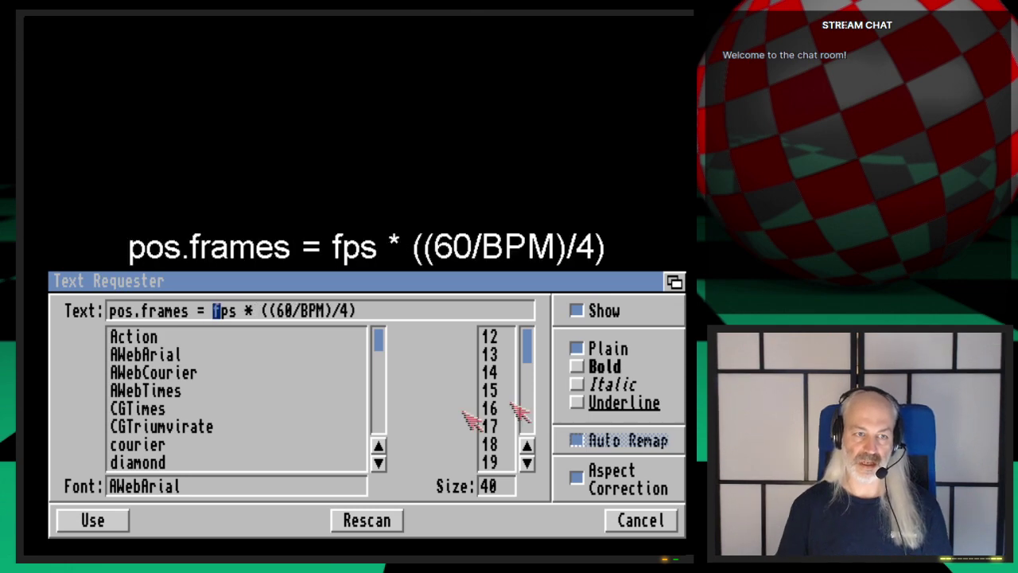
Step: Stamp the pos.frames formula across the upper canvas and switch back to the single-pixel brush
{"action": "left_click", "coordinate": [111, 521]}
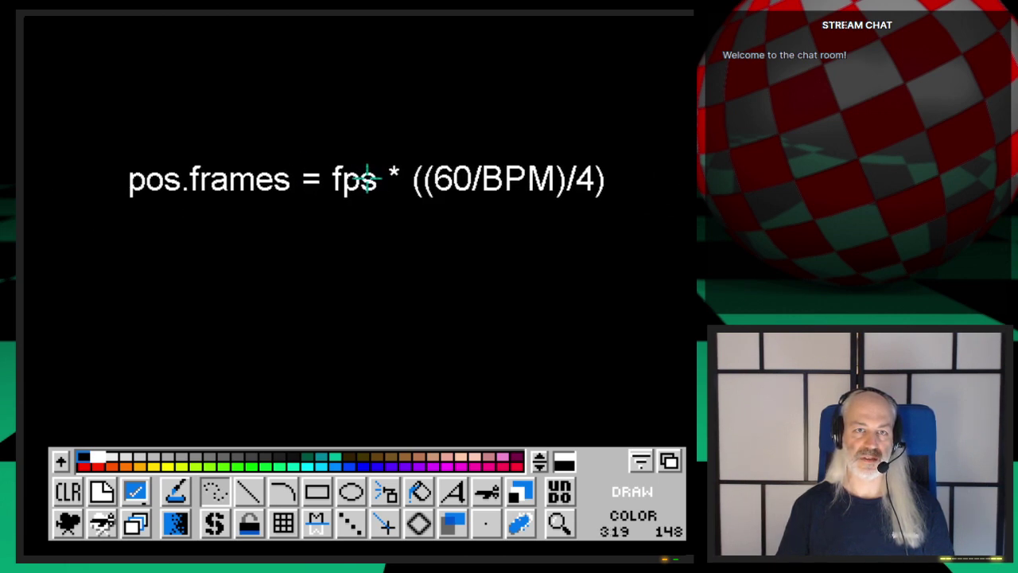
{"action": "left_click", "coordinate": [367, 179]}
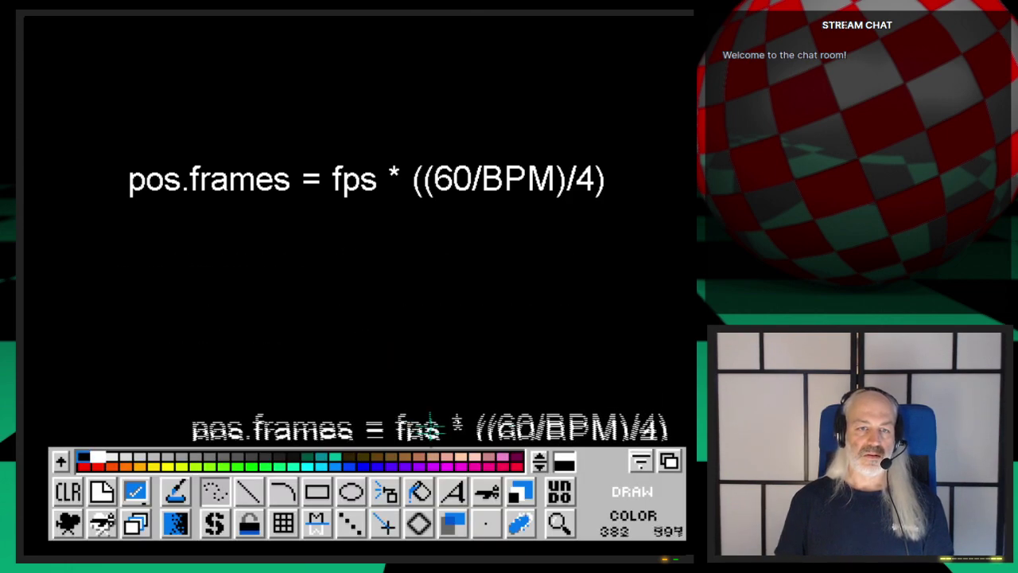
{"action": "left_click", "coordinate": [485, 523]}
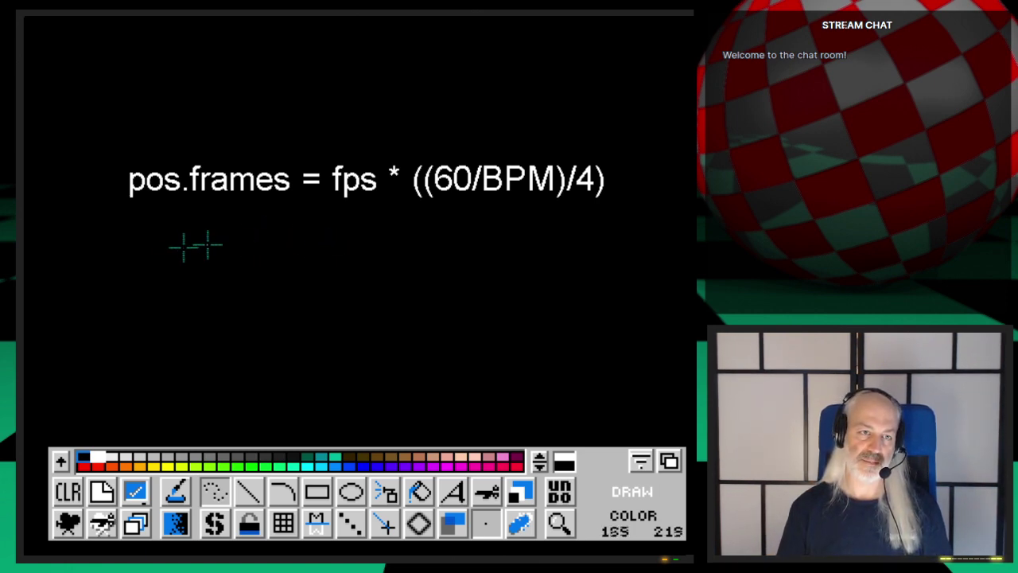
Step: Reopen the text requester and clear the previous formula from the text
{"action": "left_click", "coordinate": [452, 490]}
{"action": "left_click", "coordinate": [487, 493]}
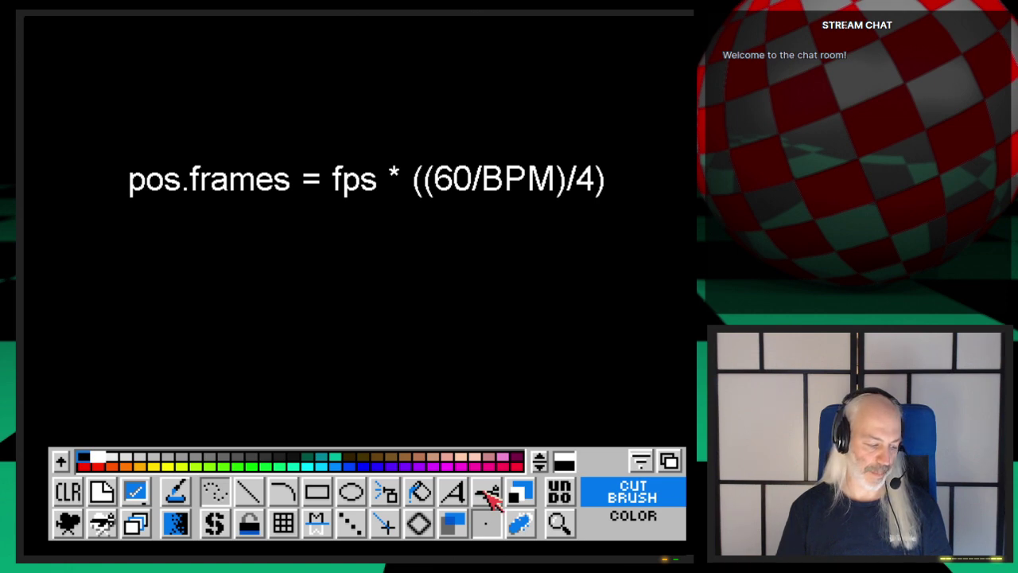
{"action": "left_click", "coordinate": [488, 493]}
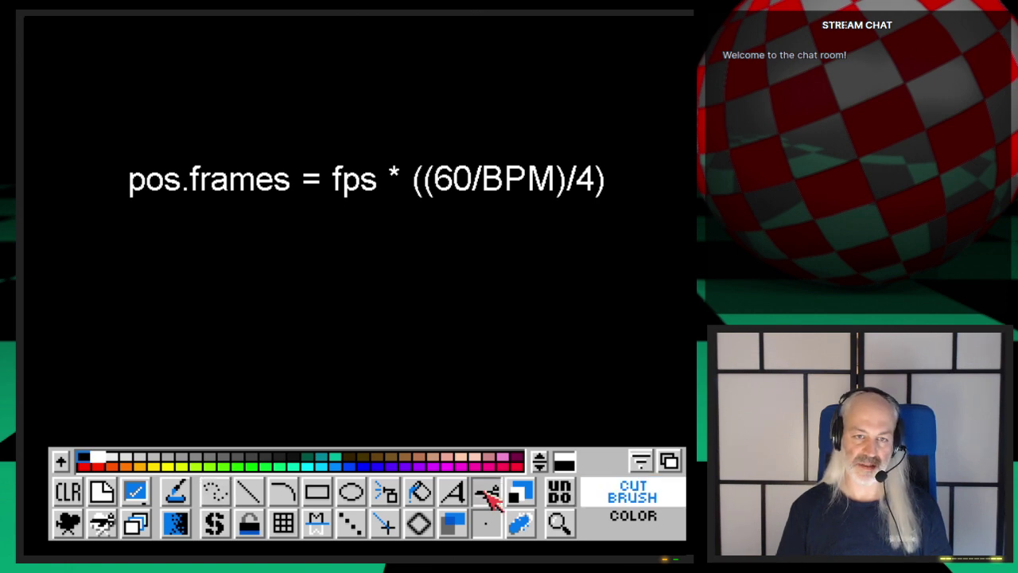
{"action": "key", "text": "F10"}
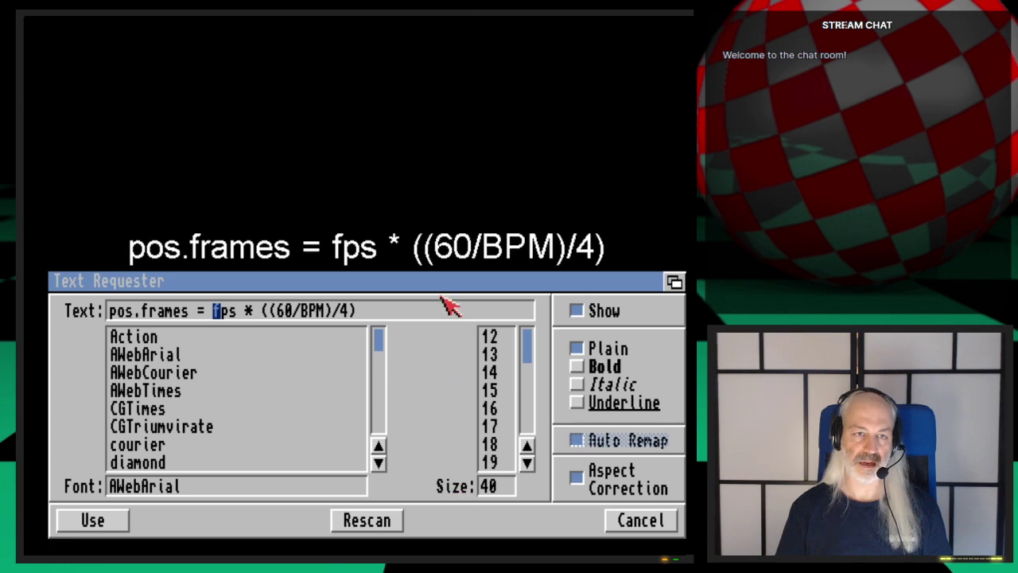
{"action": "left_click", "coordinate": [417, 313]}
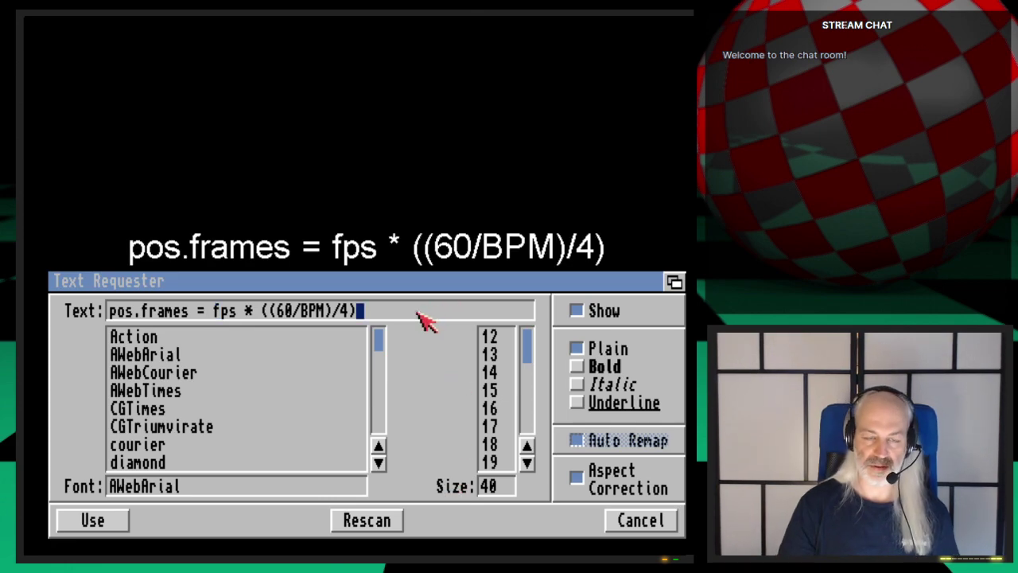
{"action": "key", "text": "BackSpace"}
{"action": "key", "text": "BackSpace"}
{"action": "key", "text": "BackSpace"}
{"action": "key", "text": "BackSpace"}
{"action": "key", "text": "BackSpace"}
{"action": "key", "text": "BackSpace"}
{"action": "key", "text": "BackSpace"}
{"action": "key", "text": "BackSpace"}
{"action": "key", "text": "BackSpace"}
{"action": "key", "text": "BackSpace"}
{"action": "key", "text": "BackSpace"}
{"action": "key", "text": "BackSpace"}
{"action": "key", "text": "BackSpace"}
{"action": "key", "text": "BackSpace"}
{"action": "key", "text": "BackSpace"}
{"action": "key", "text": "BackSpace"}
{"action": "key", "text": "BackSpace"}
{"action": "key", "text": "BackSpace"}
{"action": "key", "text": "BackSpace"}
{"action": "key", "text": "BackSpace"}
{"action": "key", "text": "BackSpace"}
{"action": "key", "text": "BackSpace"}
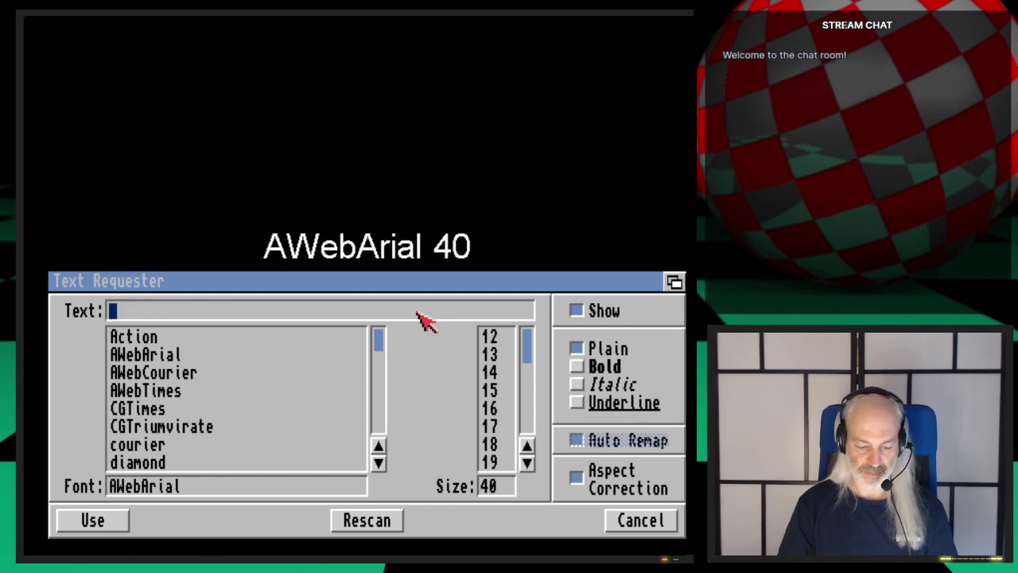
Step: Enter "25 * ((60/ 137" as the start of the worked example
{"action": "type", "text": "25 "}
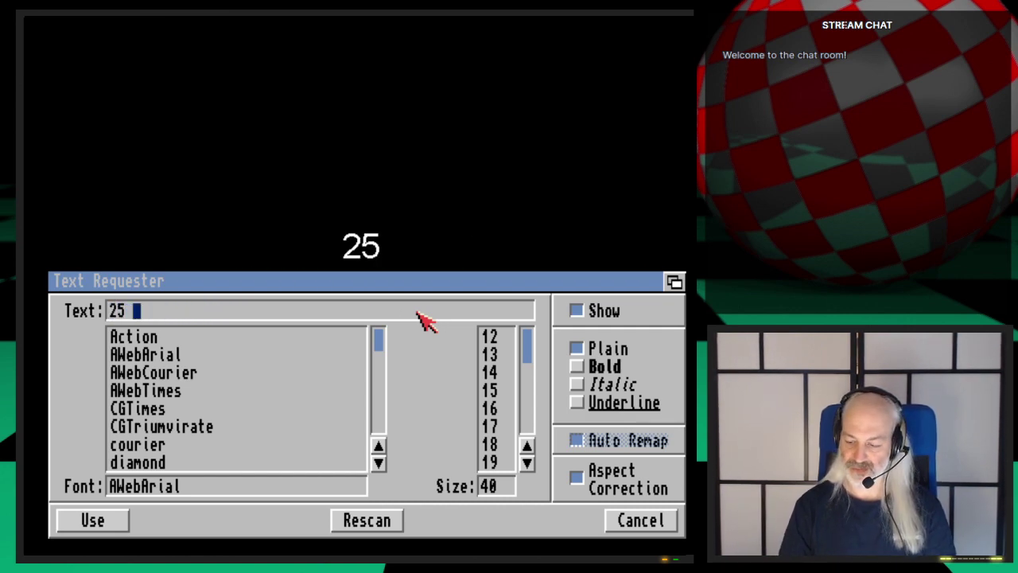
{"action": "type", "text": "* "}
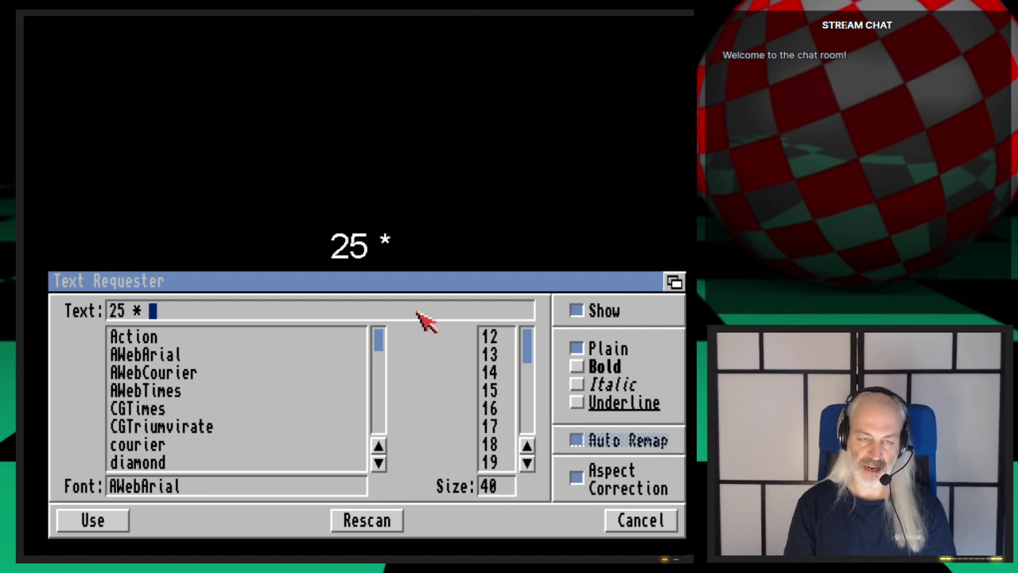
{"action": "type", "text": "((60"}
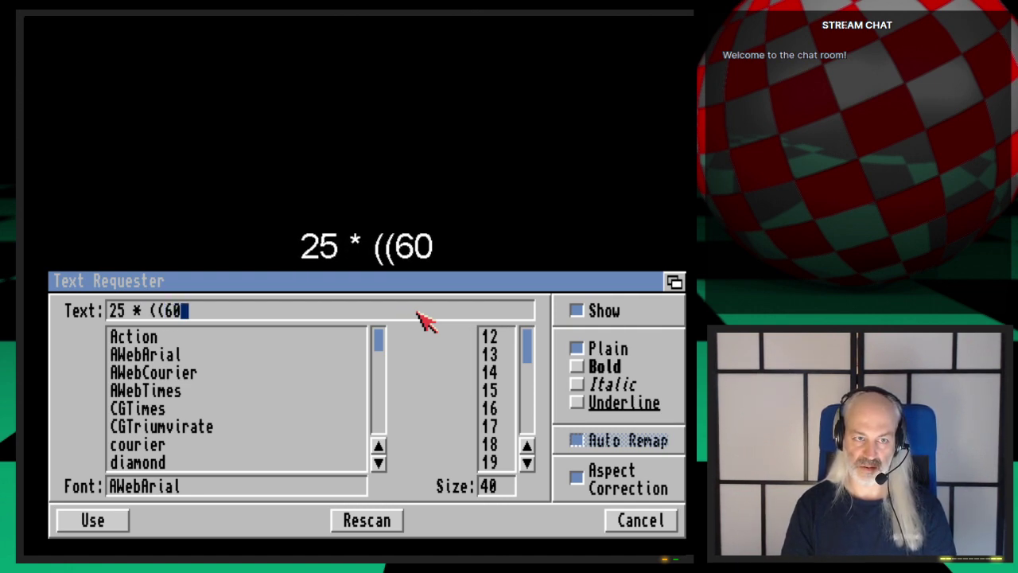
{"action": "type", "text": "/"}
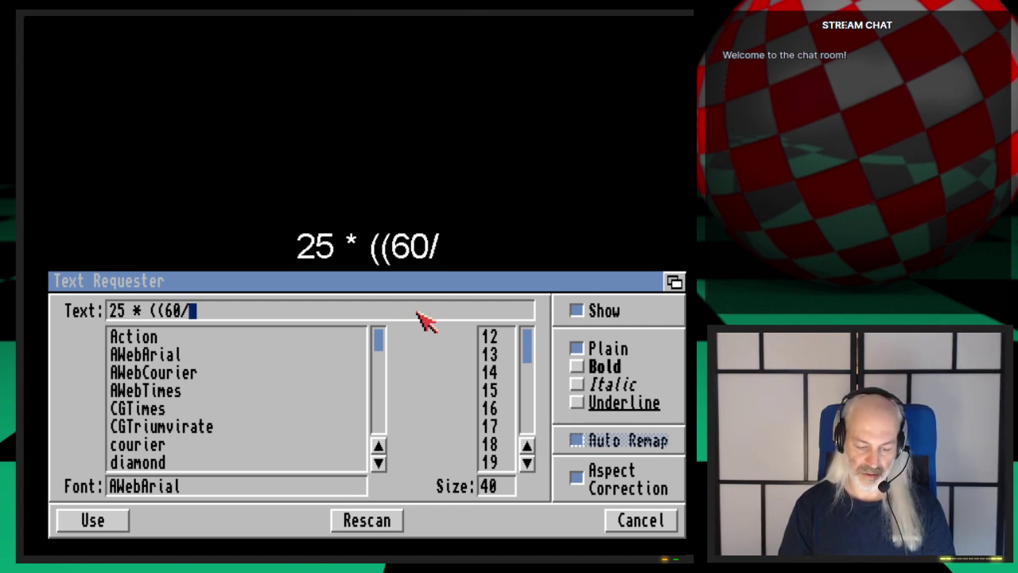
{"action": "type", "text": " 137"}
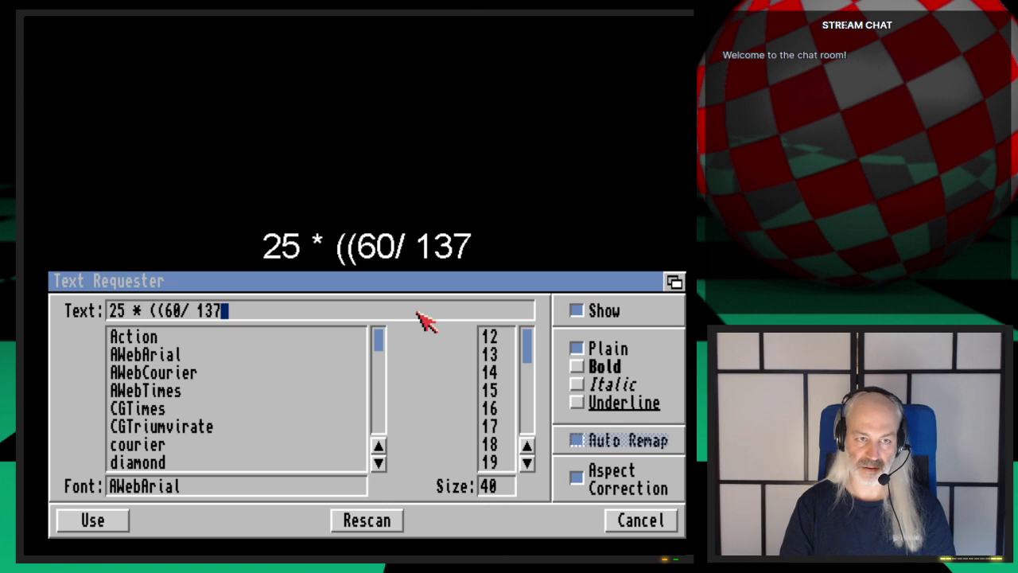
Step: Insert a space between 60 and the slash, and continue the expression after 137 with ") / "
{"action": "key", "text": "Left"}
{"action": "key", "text": "Left"}
{"action": "key", "text": "Left"}
{"action": "key", "text": "Left"}
{"action": "key", "text": "Left"}
{"action": "key", "text": "Right"}
{"action": "key", "text": "Right"}
{"action": "key", "text": "Right"}
{"action": "key", "text": "Right"}
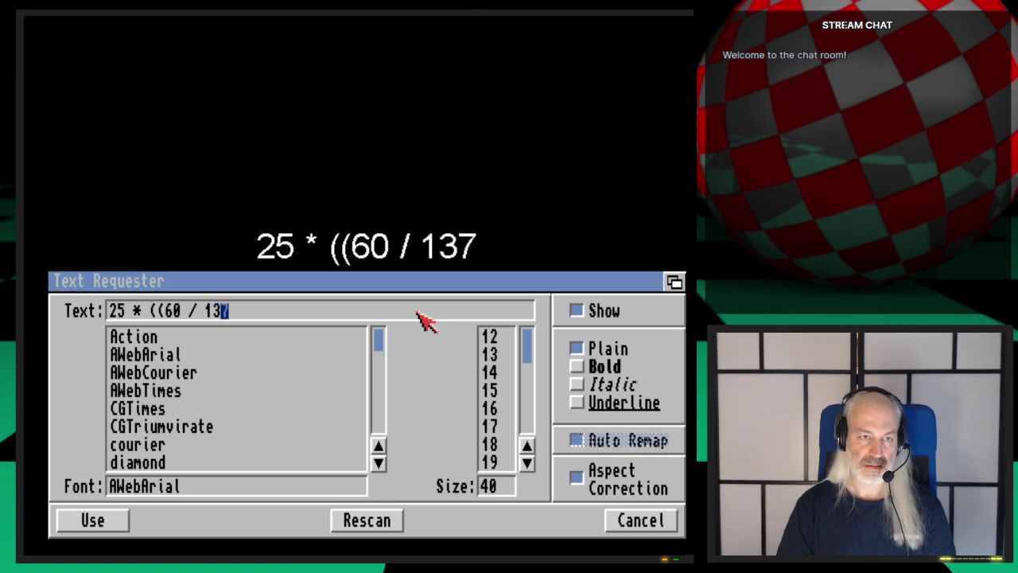
{"action": "key", "text": "Right"}
{"action": "type", "text": ")"}
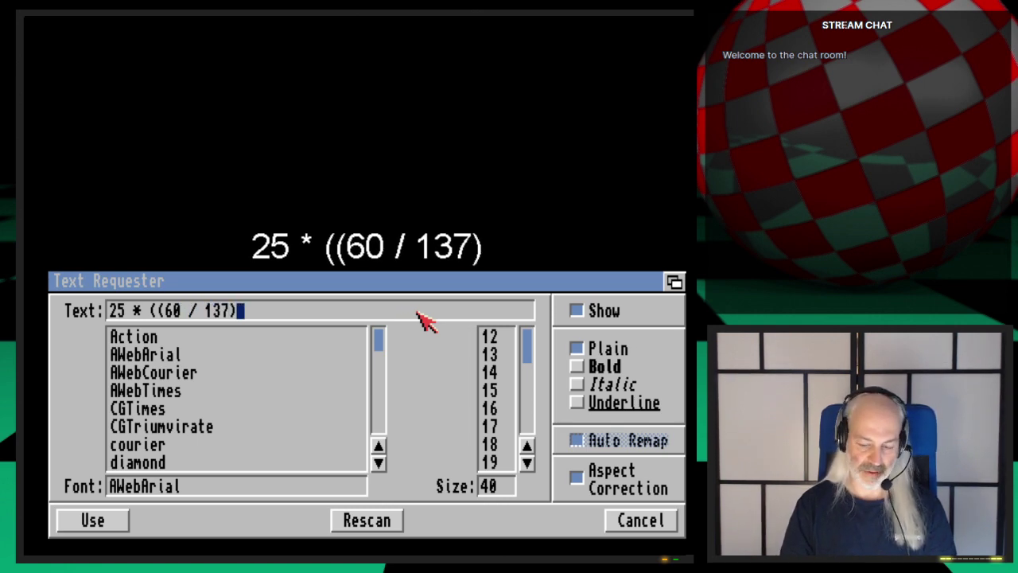
{"action": "type", "text": " /"}
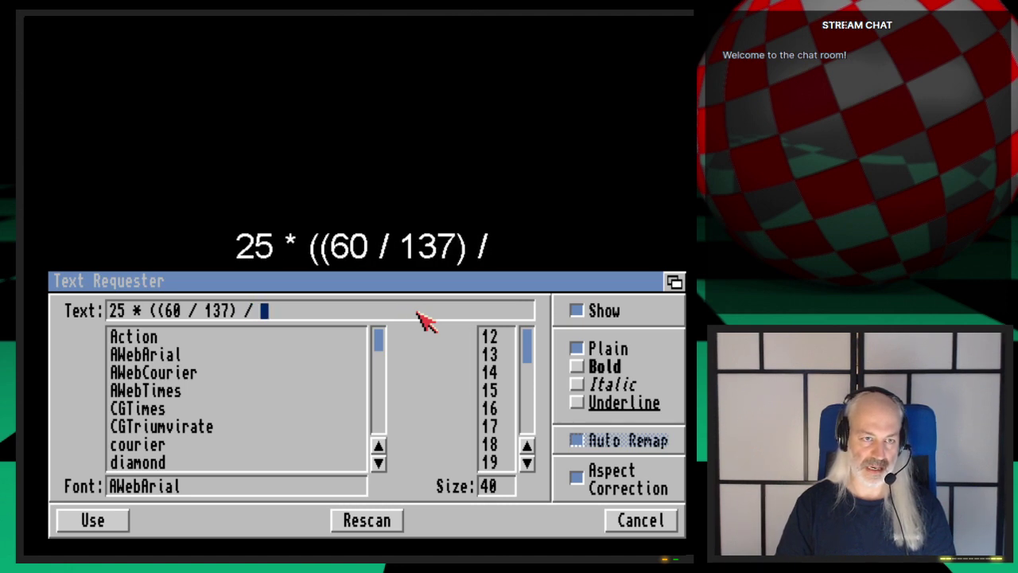
Step: Insert a space between the opening parentheses and 60, and append the divisor 4 to the expression
{"action": "key", "text": "Left"}
{"action": "key", "text": "Left"}
{"action": "key", "text": "Left"}
{"action": "key", "text": "Left"}
{"action": "key", "text": "Left"}
{"action": "key", "text": "Left"}
{"action": "key", "text": "Left"}
{"action": "key", "text": "Left"}
{"action": "key", "text": "Left"}
{"action": "key", "text": "Left"}
{"action": "key", "text": "Left"}
{"action": "key", "text": "Left"}
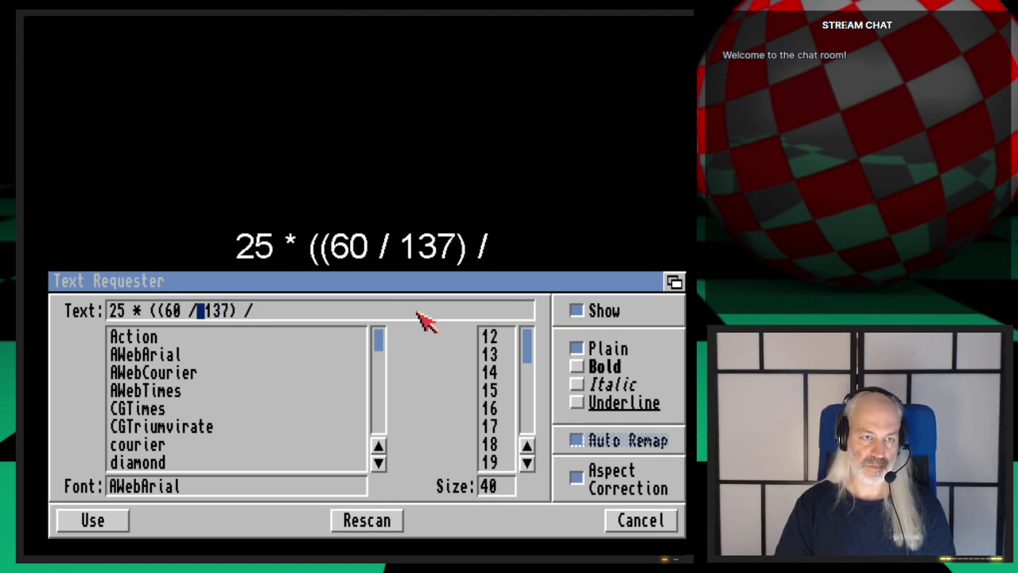
{"action": "left_click", "coordinate": [417, 312]}
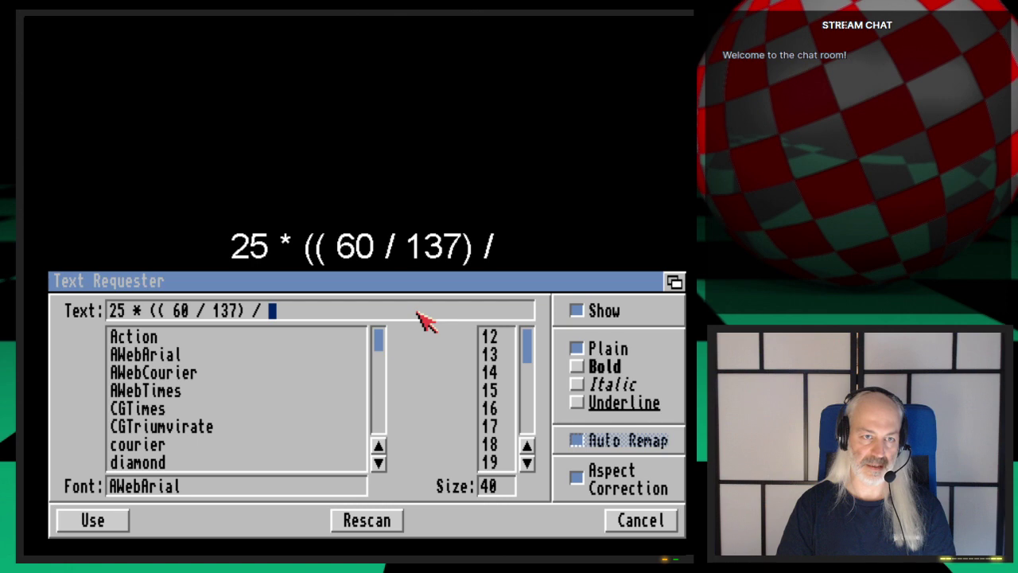
{"action": "type", "text": "4"}
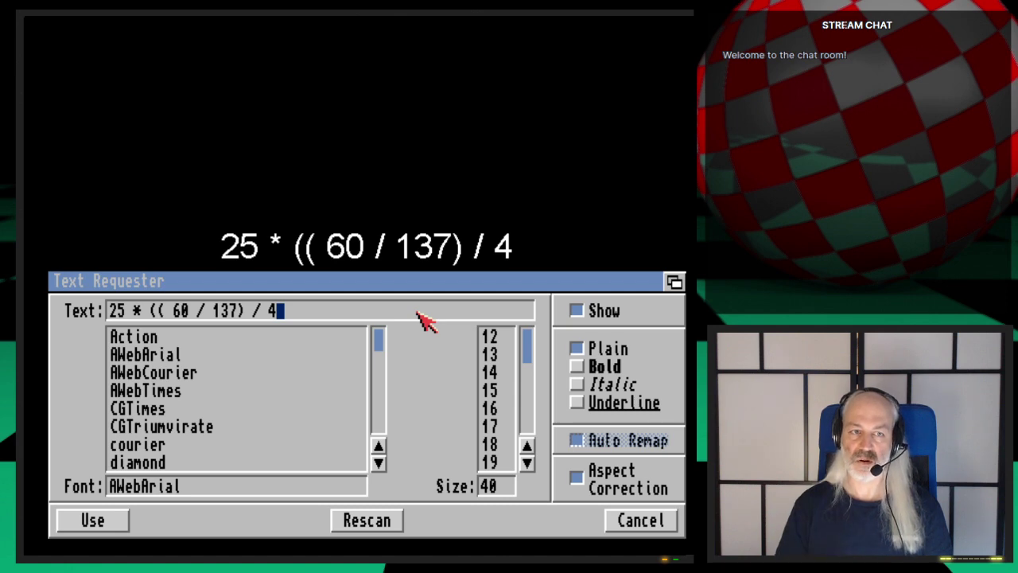
Step: Complete the text as "25 * (( 60 / 137 ) / 4 =" and accept it as a brush
{"action": "key", "text": "Left"}
{"action": "key", "text": "Left"}
{"action": "key", "text": "Left"}
{"action": "key", "text": "Left"}
{"action": "key", "text": "Left"}
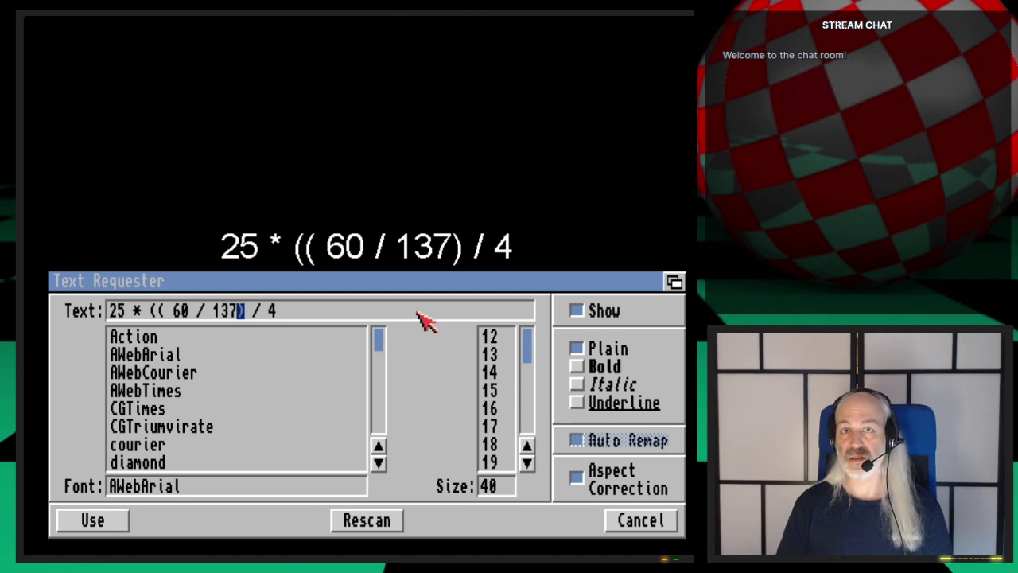
{"action": "key", "text": "Right"}
{"action": "key", "text": "Right"}
{"action": "key", "text": "Right"}
{"action": "key", "text": "Right"}
{"action": "key", "text": "Right"}
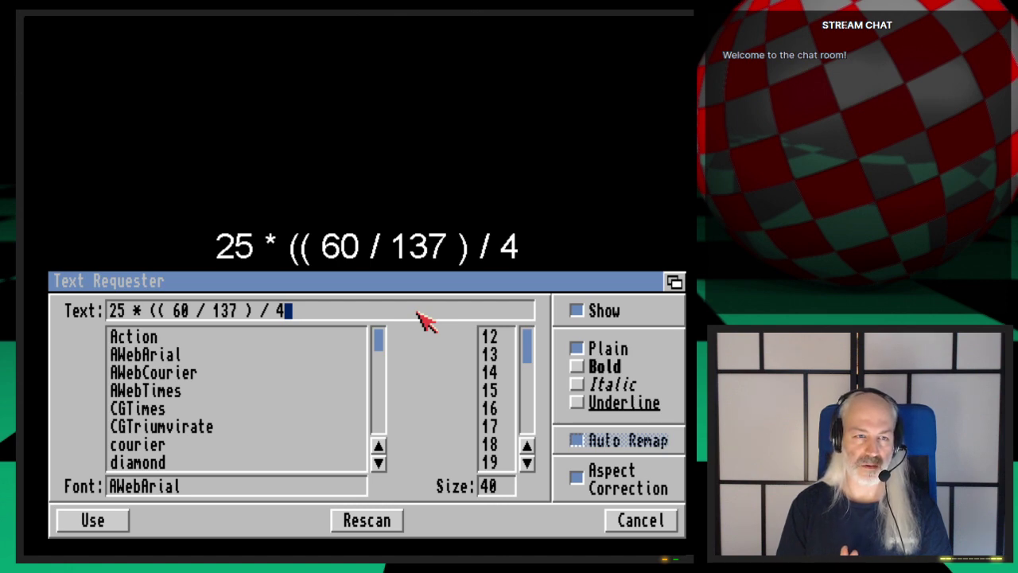
{"action": "type", "text": "="}
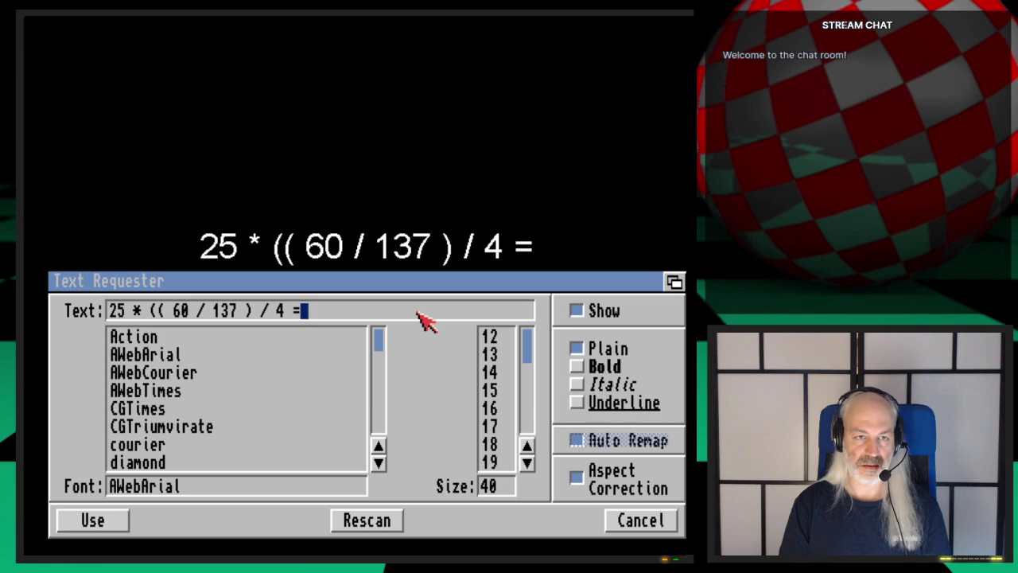
{"action": "key", "text": "Return"}
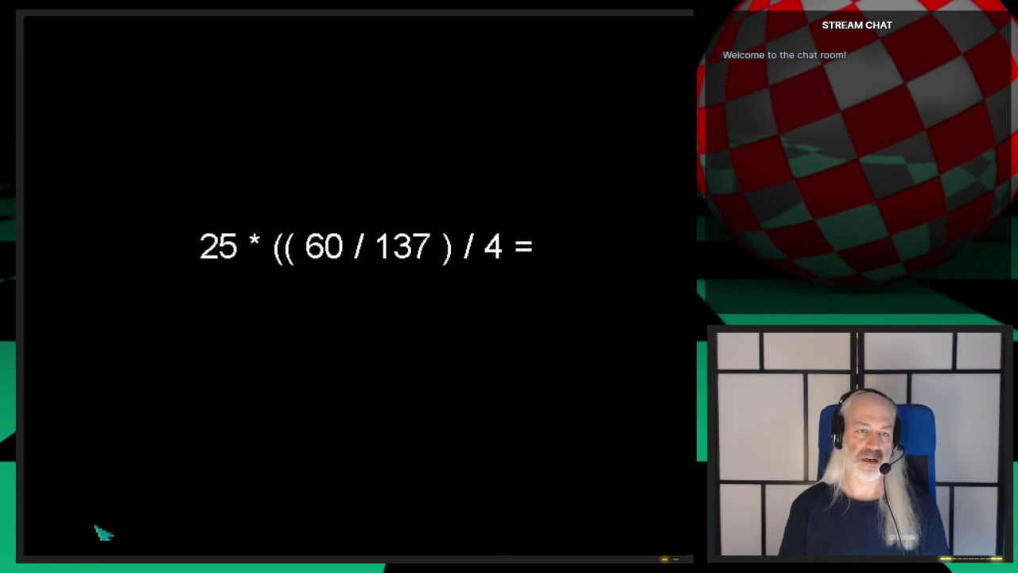
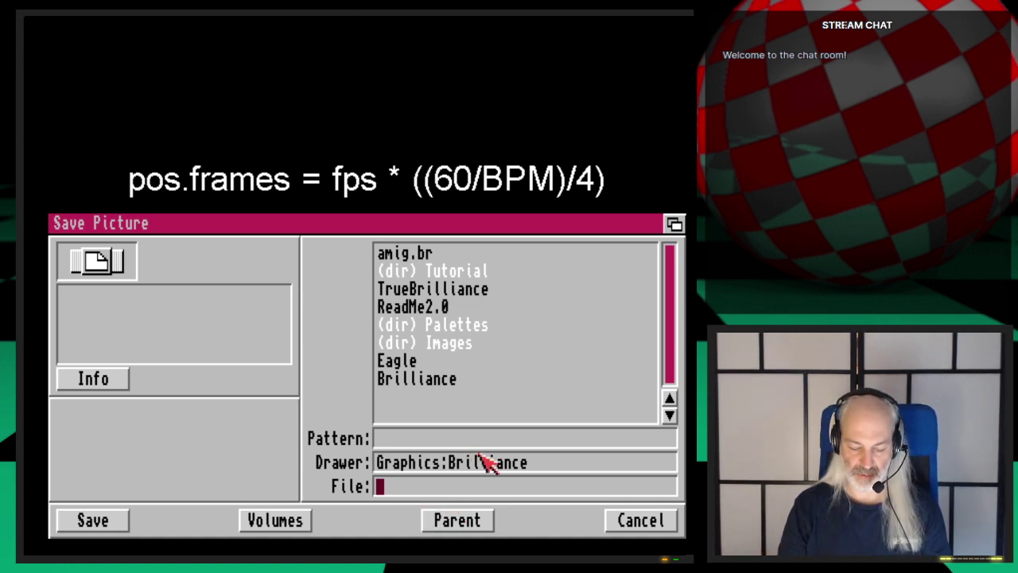
Step: Change the Save Picture drawer to Graphics:3D
{"action": "type", "text": "3d/"}
{"action": "key", "text": "Return"}
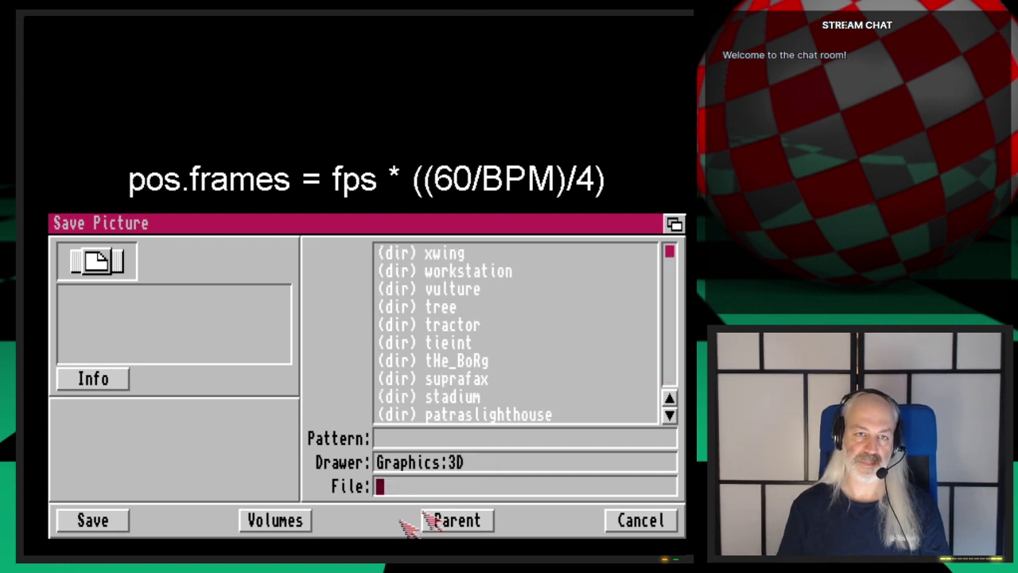
{"action": "type", "text": "we"}
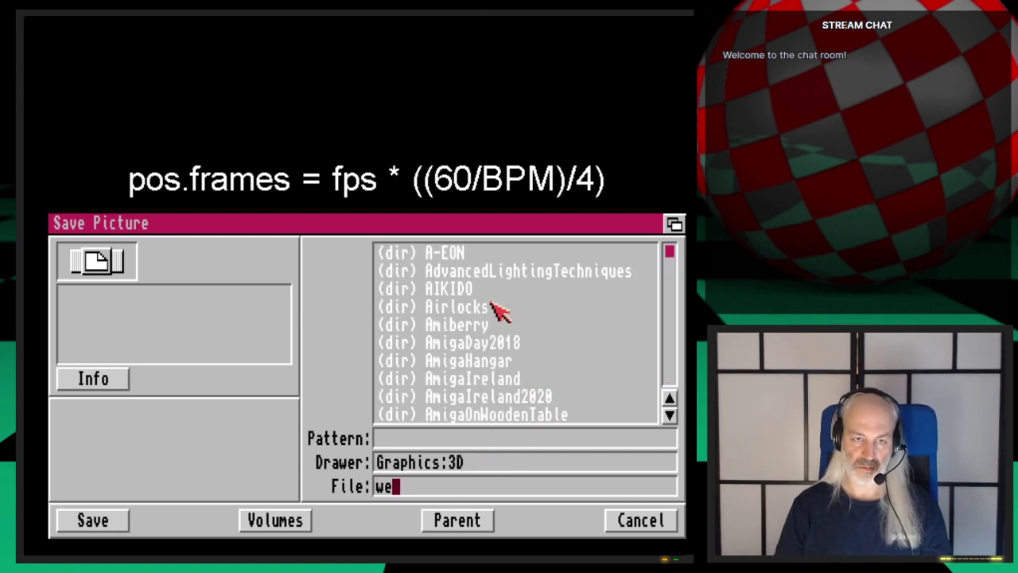
{"action": "type", "text": "bcast"}
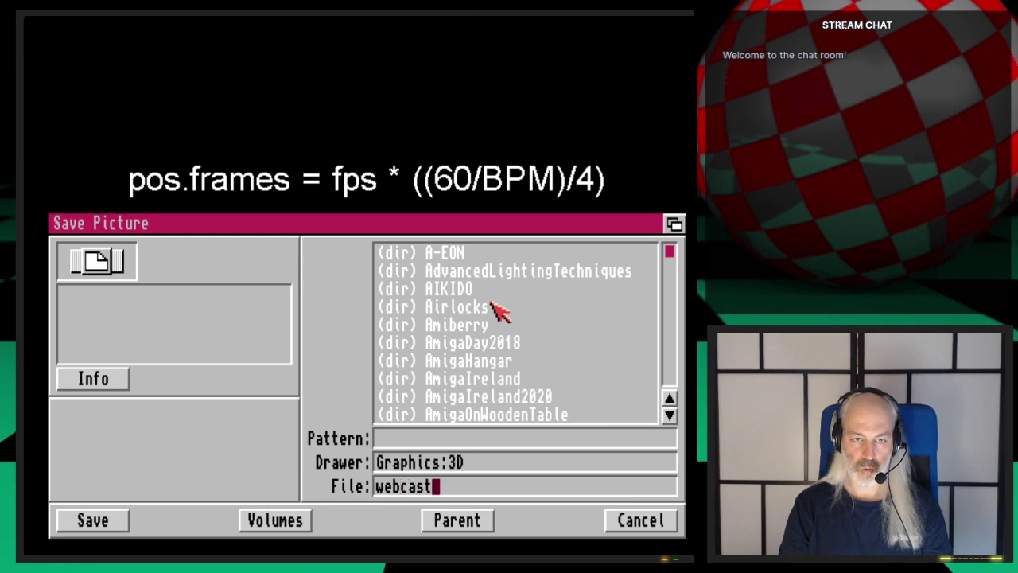
{"action": "key", "text": "Return"}
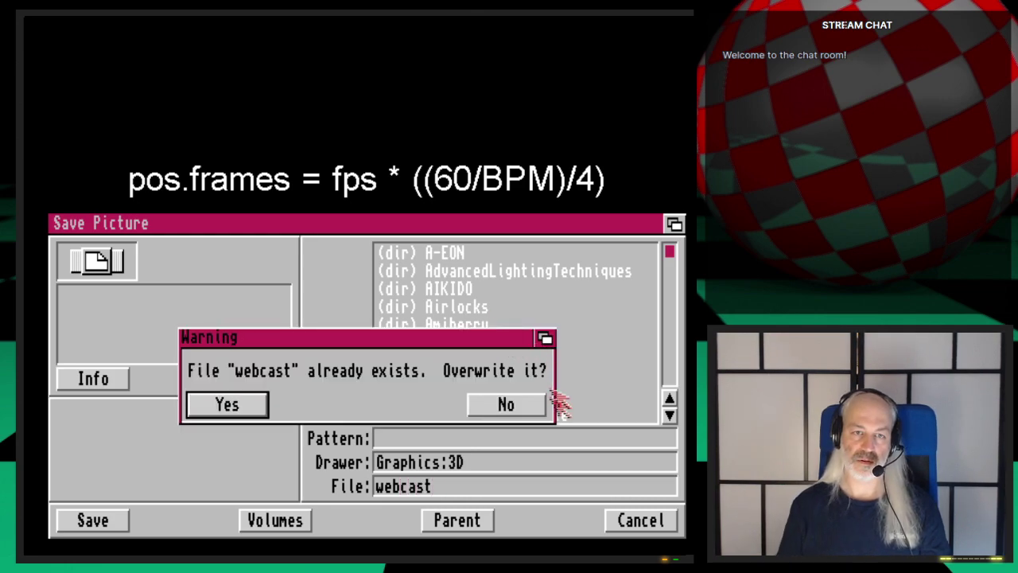
{"action": "left_click", "coordinate": [537, 410]}
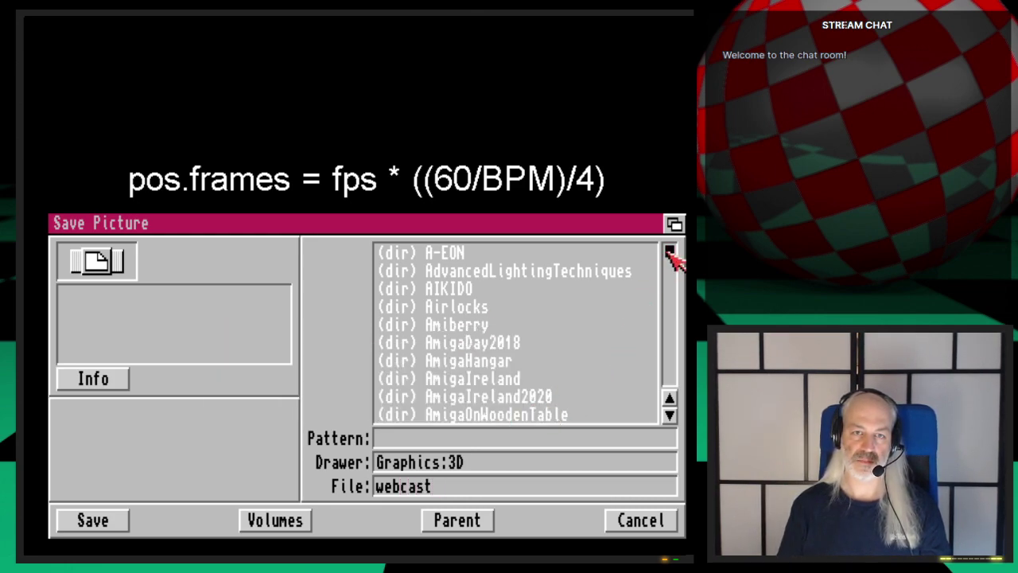
Step: Open the Ep.43 drawer inside Webcast as the save location for the picture
{"action": "left_click_drag", "start_coordinate": [671, 262], "coordinate": [671, 378]}
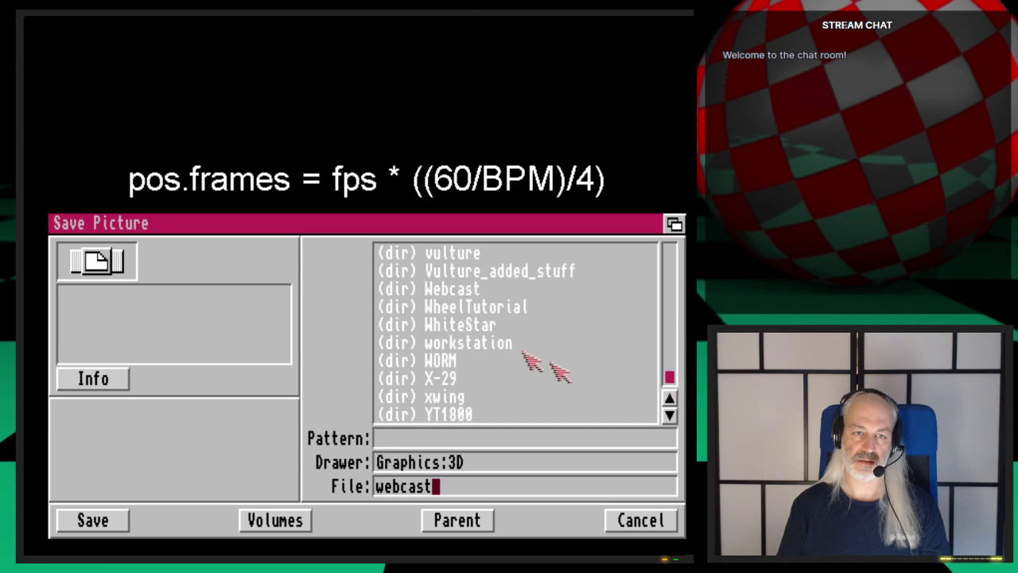
{"action": "left_click", "coordinate": [466, 289]}
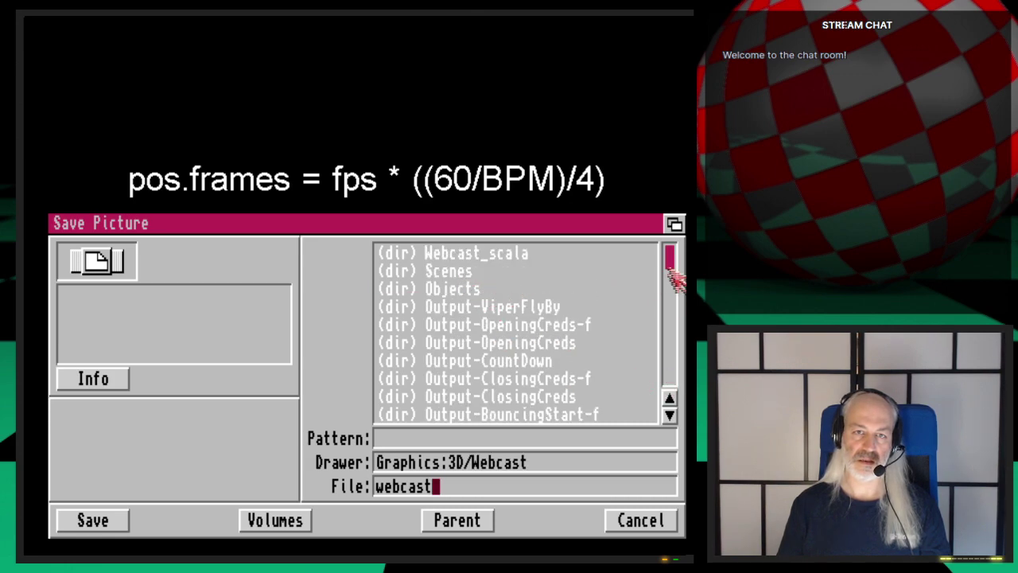
{"action": "left_click_drag", "start_coordinate": [672, 264], "coordinate": [673, 335]}
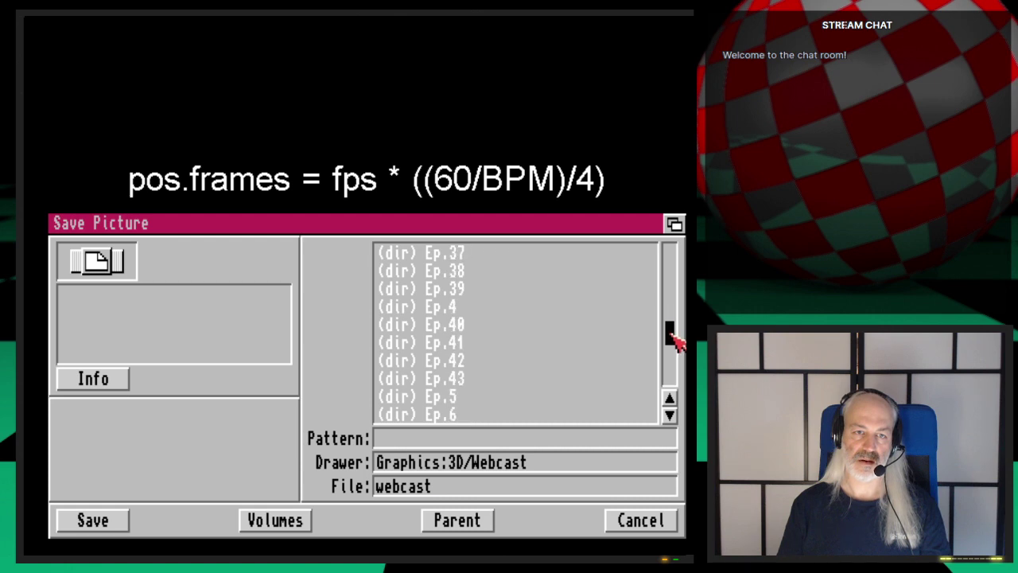
{"action": "left_click", "coordinate": [491, 379]}
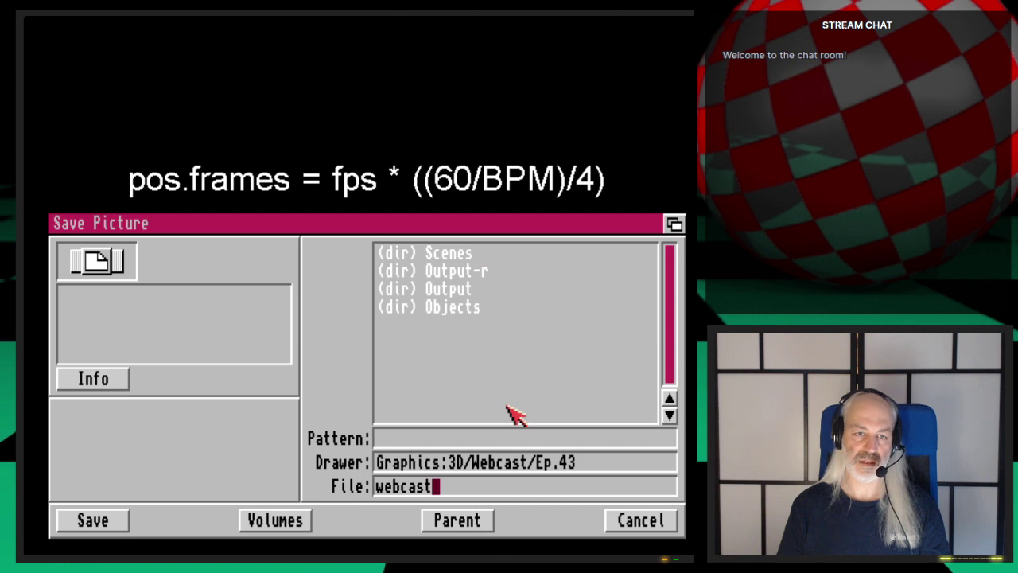
Step: Replace the file name with "Tracker-frame_equation"
{"action": "key", "text": "BackSpace"}
{"action": "key", "text": "BackSpace"}
{"action": "key", "text": "BackSpace"}
{"action": "key", "text": "BackSpace"}
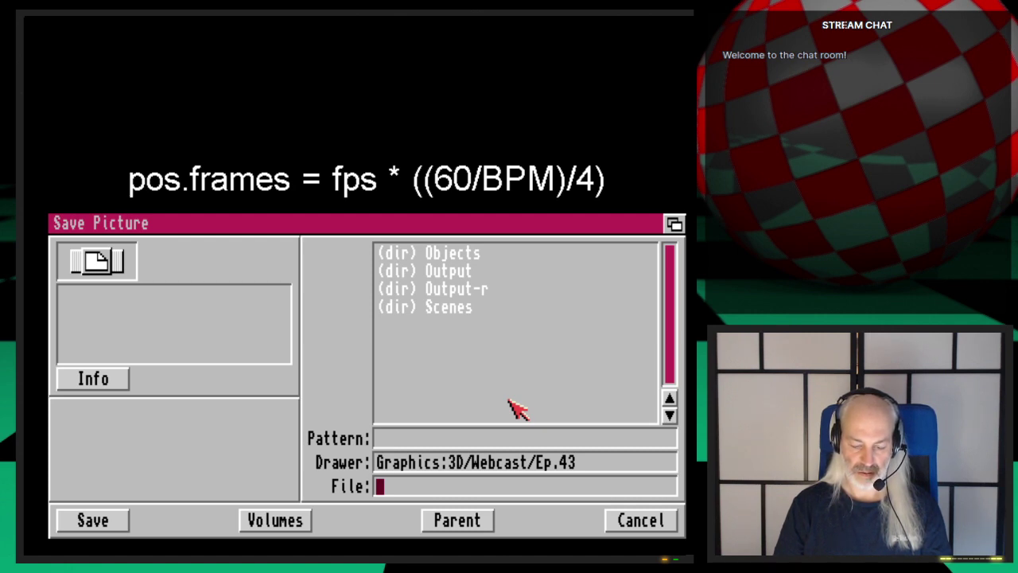
{"action": "key", "text": "BackSpace"}
{"action": "type", "text": "Track"}
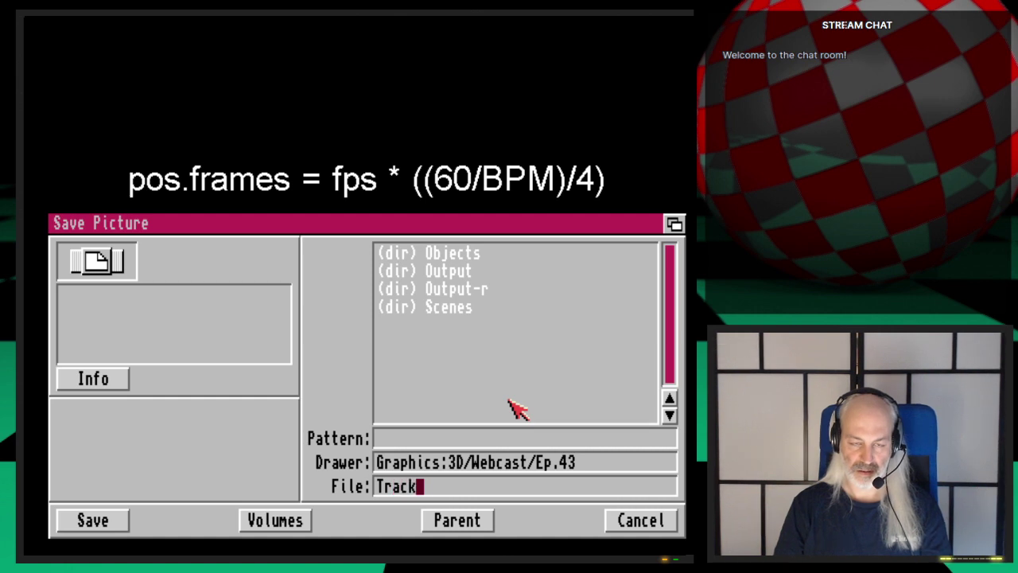
{"action": "type", "text": "er-fr"}
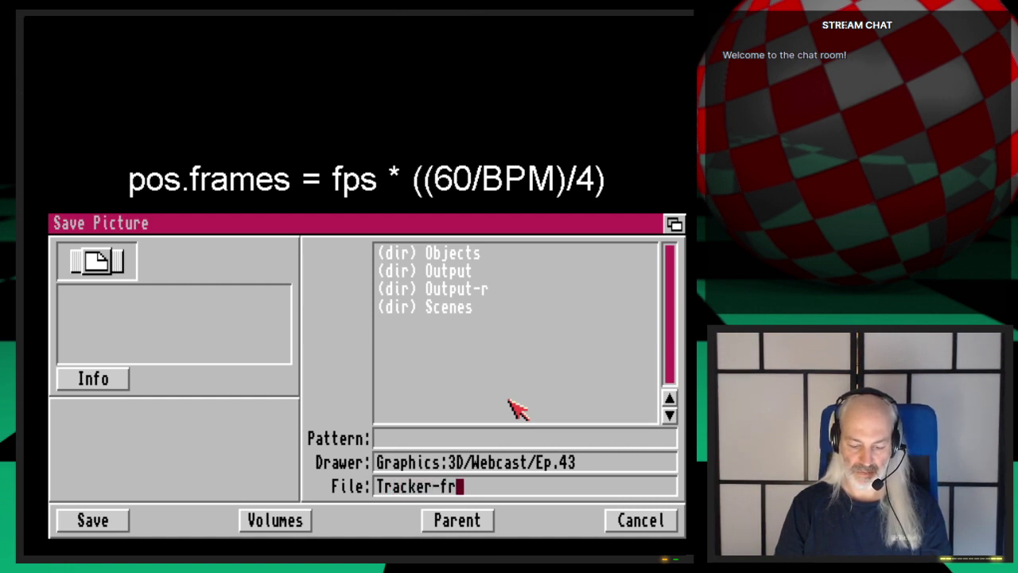
{"action": "type", "text": "ame_"}
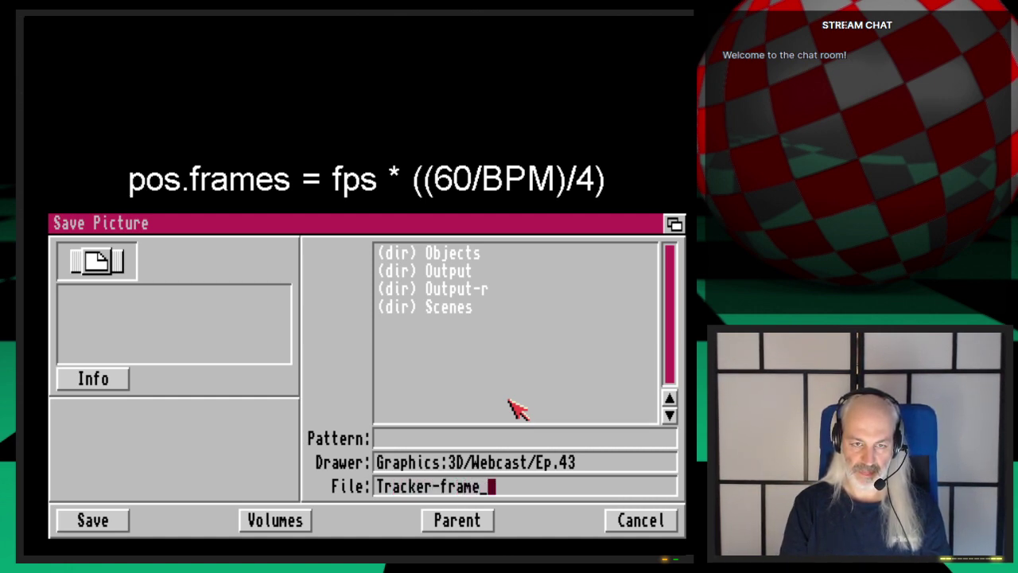
{"action": "type", "text": "equation"}
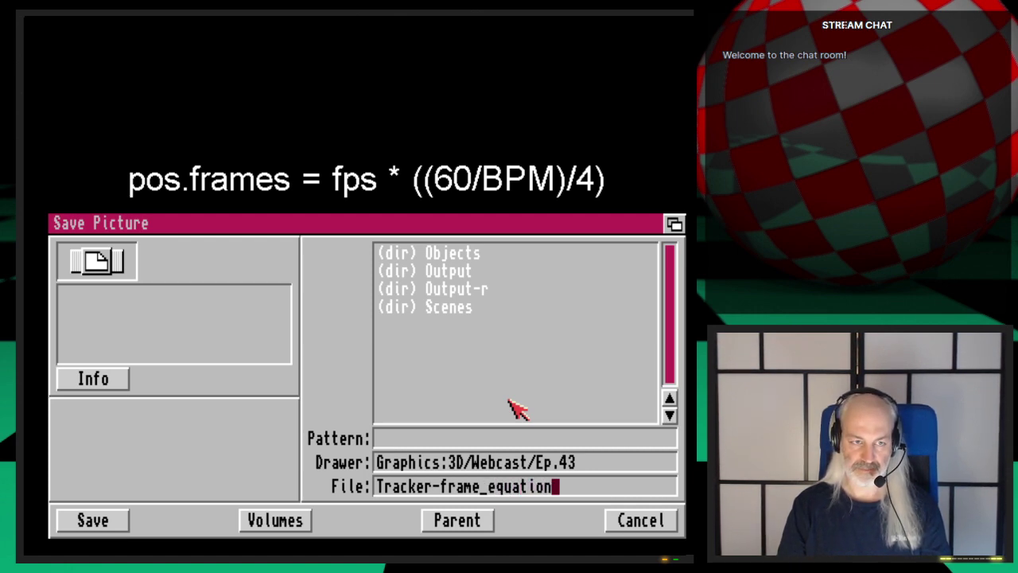
Step: Add the .iff extension to the file name, save the picture and quit Brilliance
{"action": "type", "text": ".iff"}
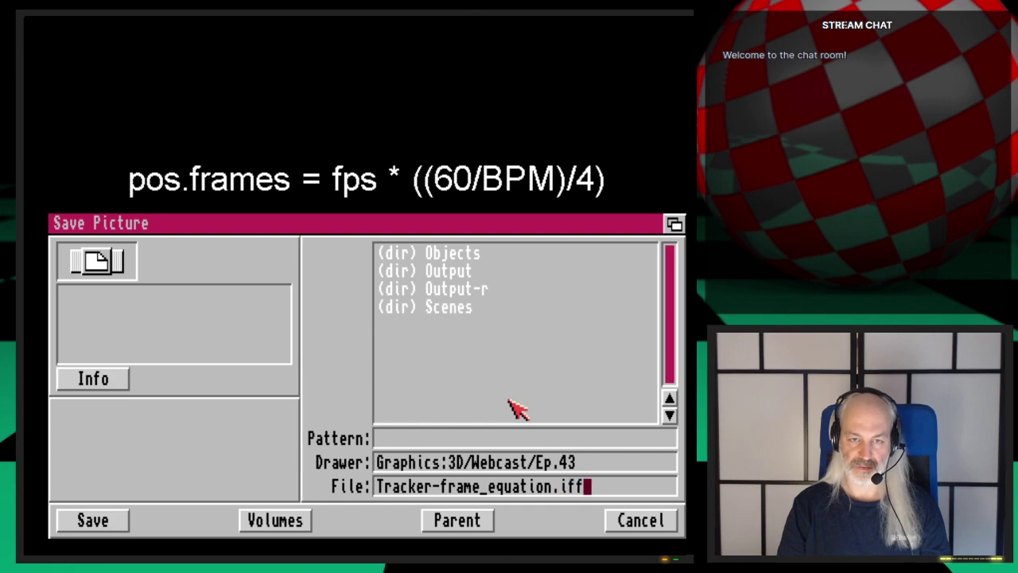
{"action": "key", "text": "Return"}
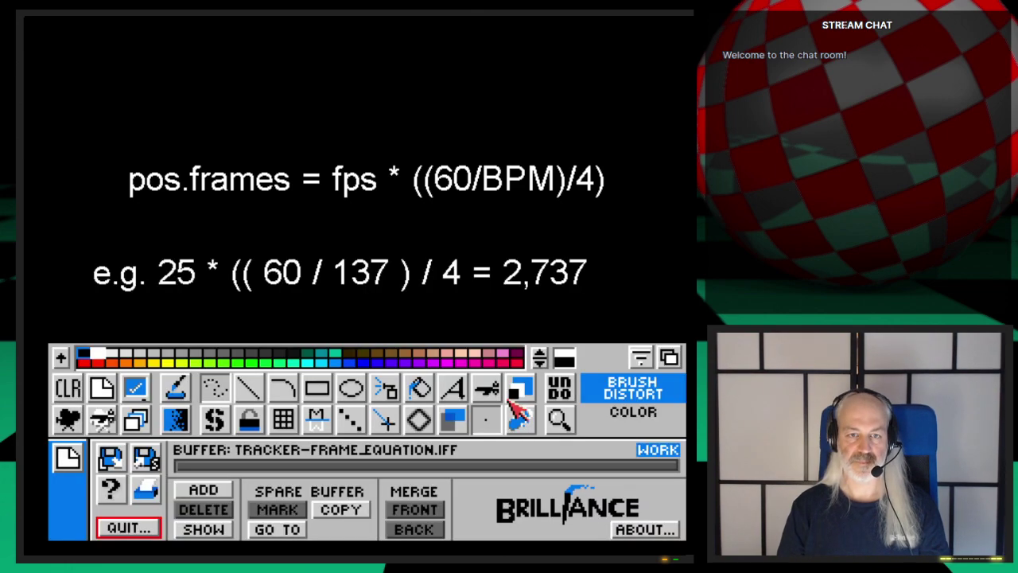
{"action": "right_click", "coordinate": [147, 531]}
{"action": "left_click", "coordinate": [119, 521]}
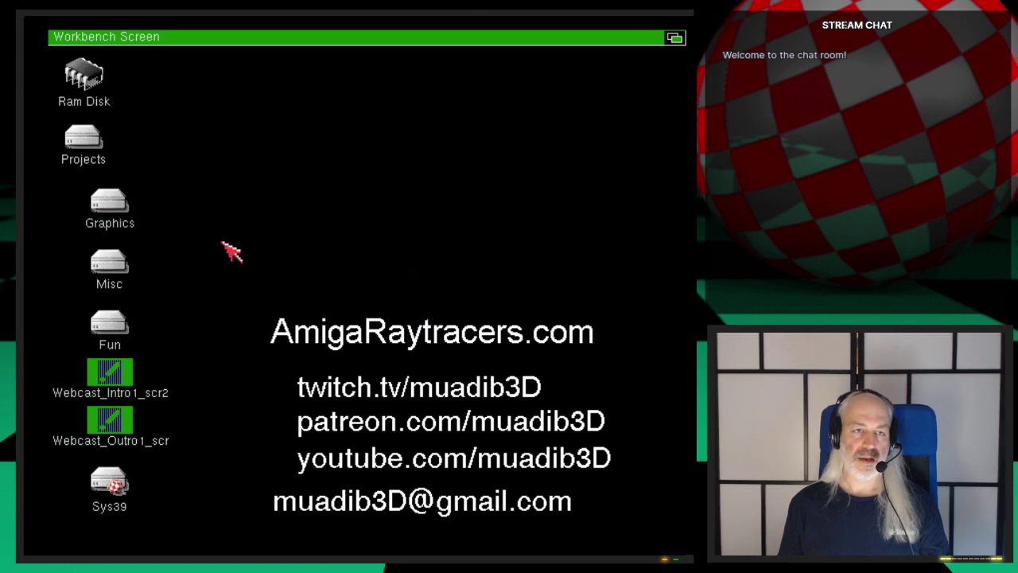
Step: Start Scala InfoChannel and choose TimingAttempt1.ANIM8L from the ANIMS drawer as the first page
{"action": "right_click_drag", "start_coordinate": [371, 47], "coordinate": [442, 89]}
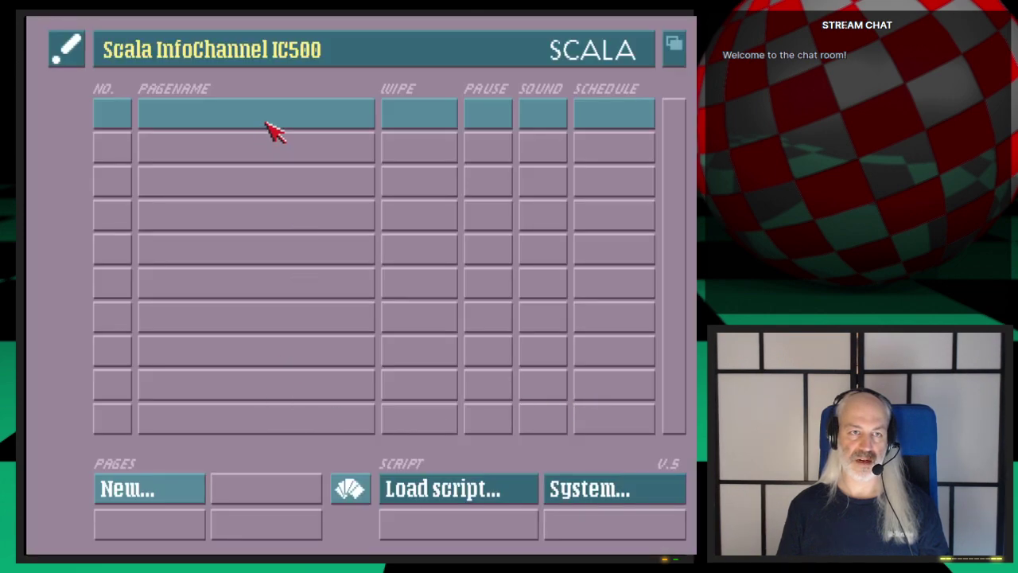
{"action": "left_click", "coordinate": [270, 129]}
{"action": "left_click", "coordinate": [604, 437]}
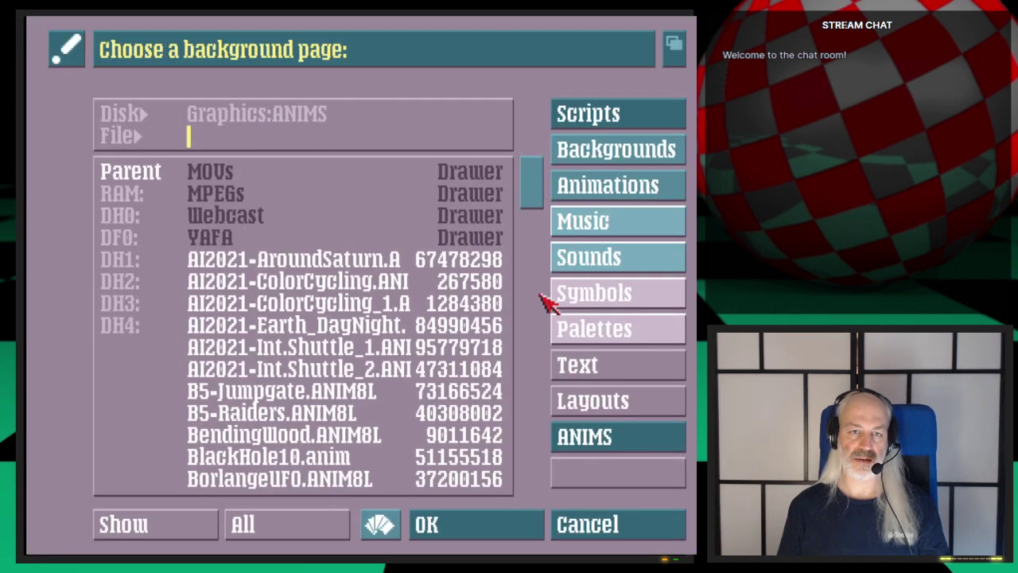
{"action": "left_click_drag", "start_coordinate": [534, 201], "coordinate": [547, 438]}
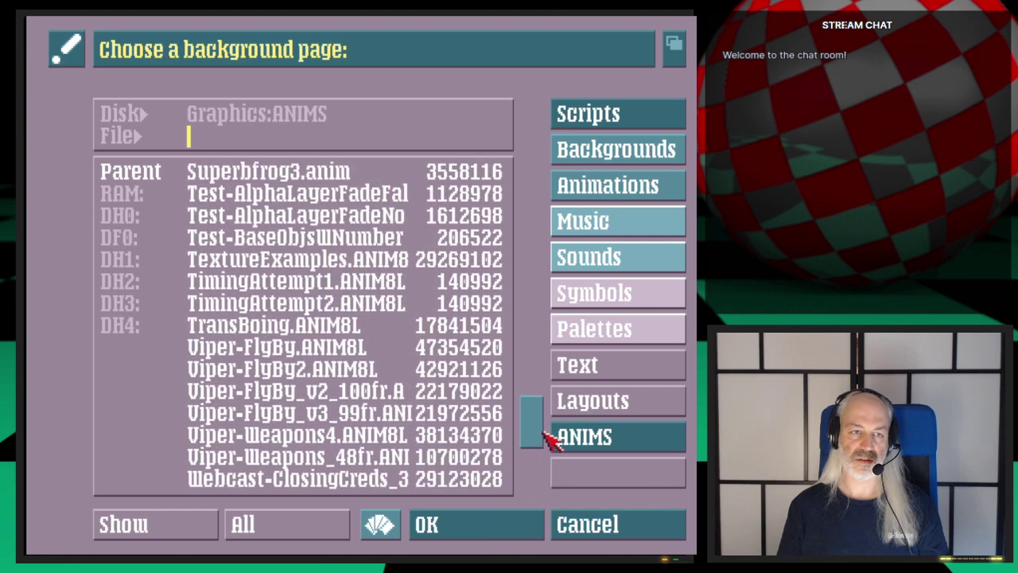
{"action": "double_click", "coordinate": [387, 285]}
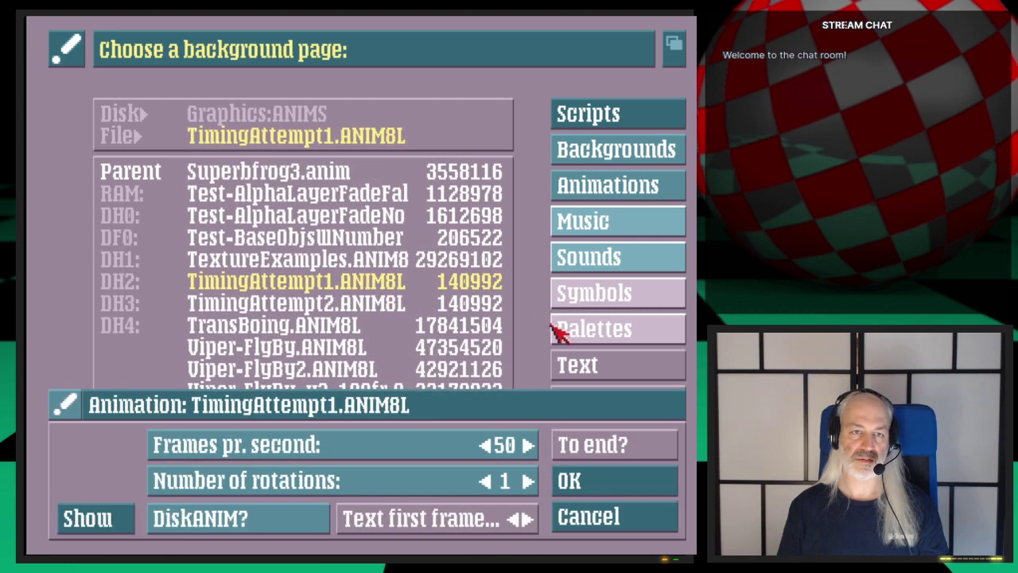
Step: Set the TimingAttempt1 animation to 25 frames per second and accept its settings
{"action": "left_click_drag", "start_coordinate": [487, 446], "coordinate": [491, 447]}
{"action": "left_click", "coordinate": [525, 445]}
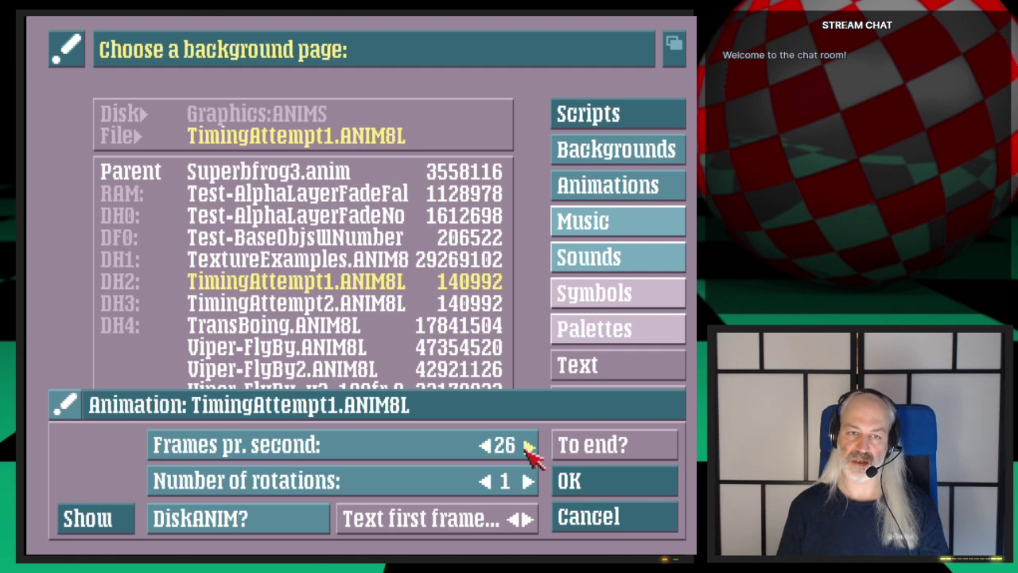
{"action": "left_click", "coordinate": [487, 447]}
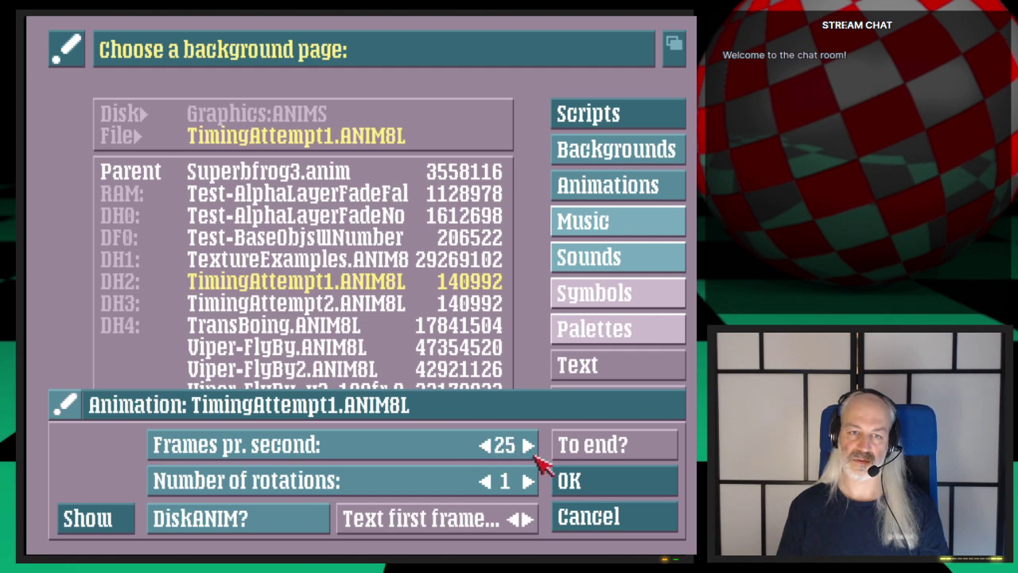
{"action": "left_click", "coordinate": [592, 481]}
Step: Assign the song mod.pastel_pop from Misc:Sound/Mods/General as the sound of the TimingAttempt1 page
{"action": "left_click", "coordinate": [554, 119]}
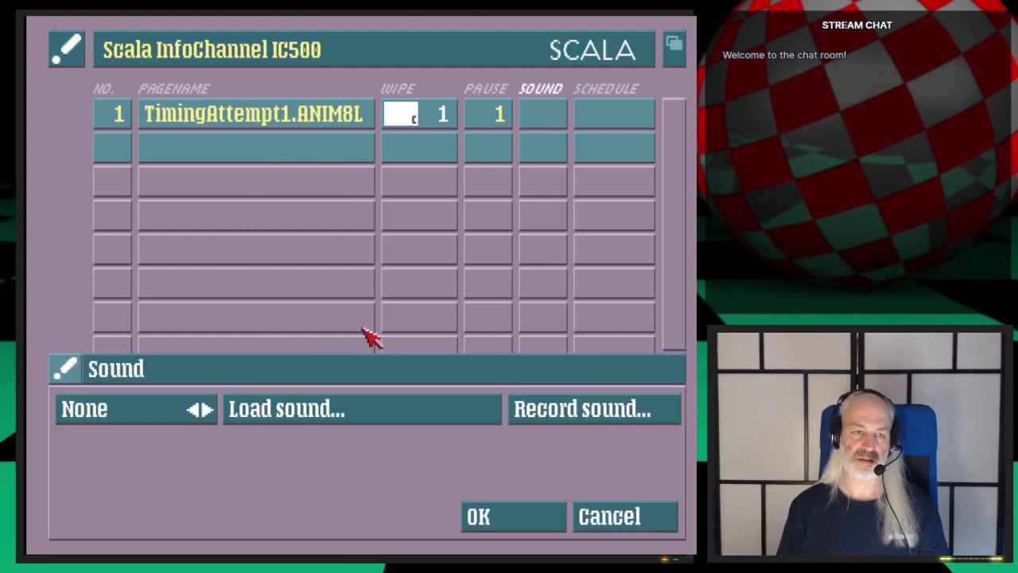
{"action": "left_click", "coordinate": [367, 411]}
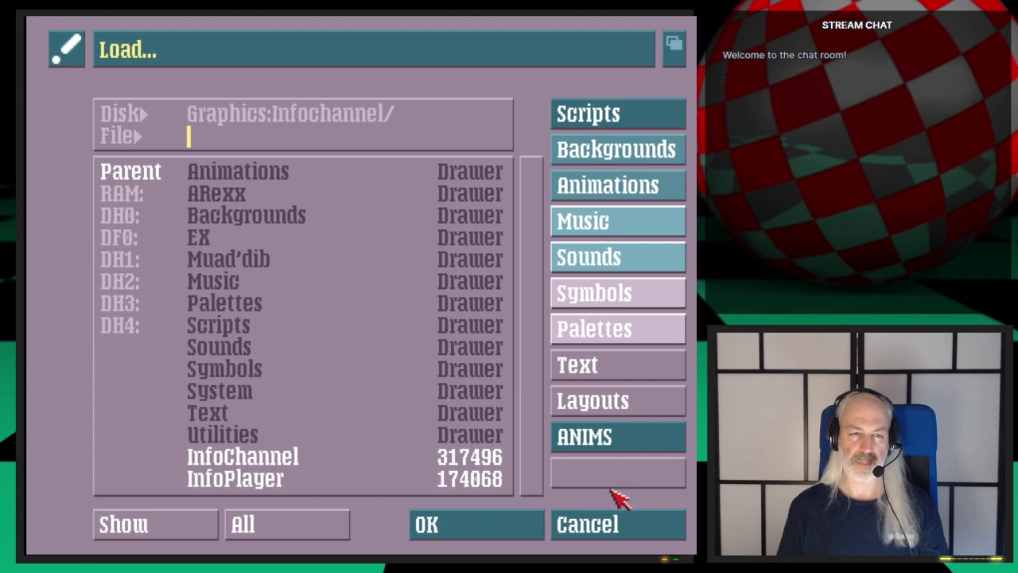
{"action": "left_click", "coordinate": [126, 290]}
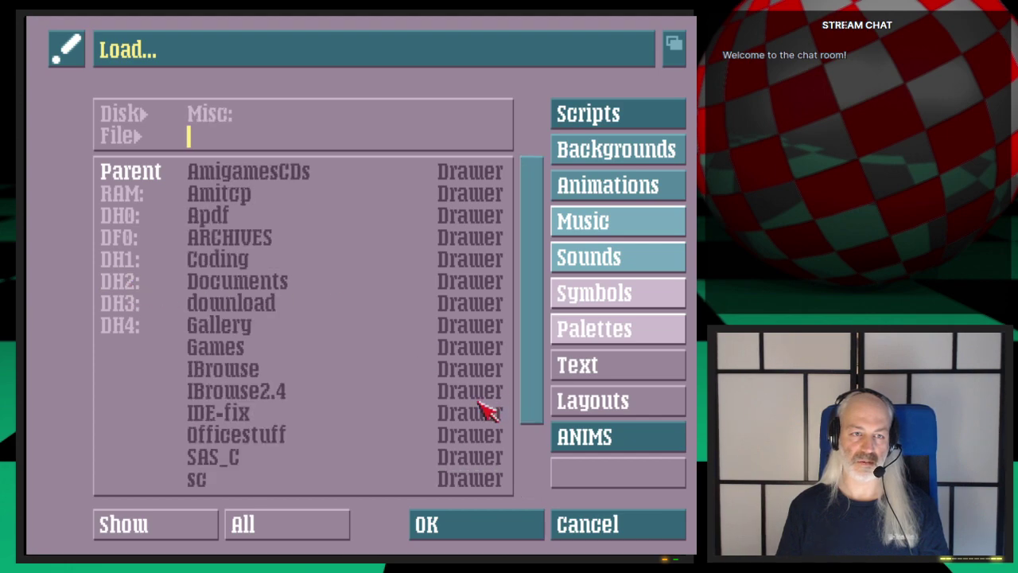
{"action": "left_click", "coordinate": [534, 455]}
{"action": "double_click", "coordinate": [237, 415]}
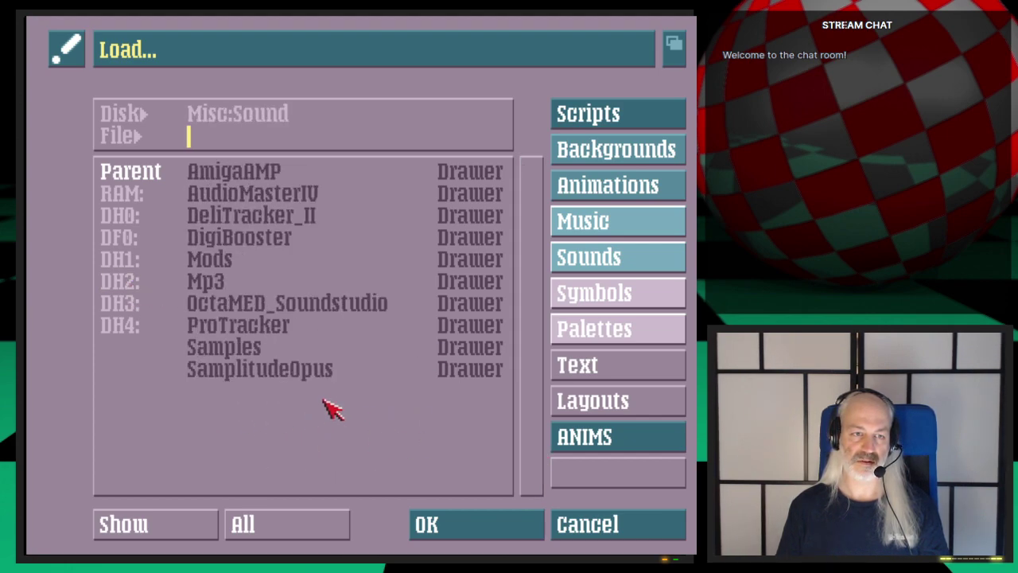
{"action": "double_click", "coordinate": [227, 263]}
{"action": "double_click", "coordinate": [268, 325]}
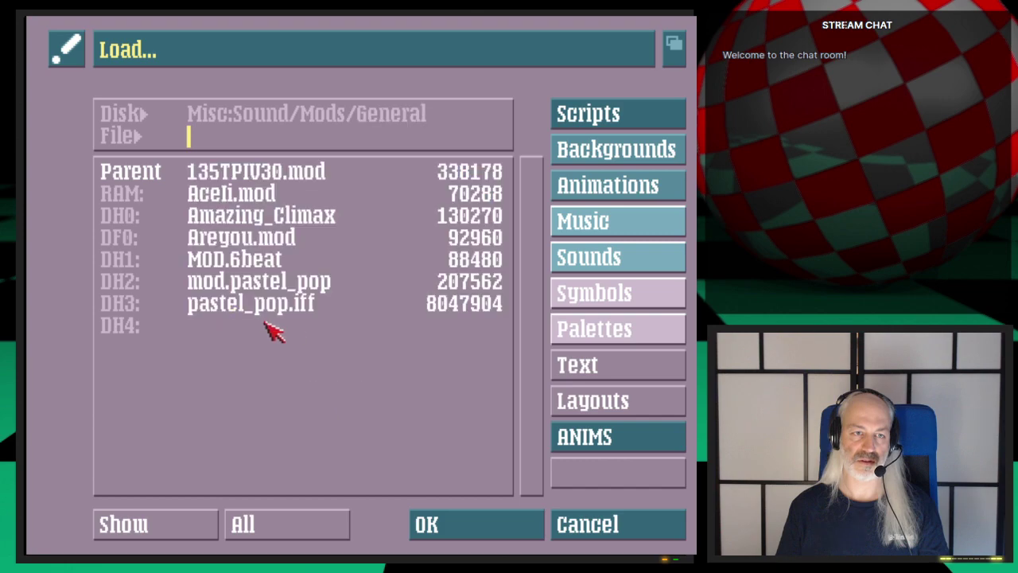
{"action": "left_click", "coordinate": [299, 287]}
{"action": "left_click", "coordinate": [299, 286]}
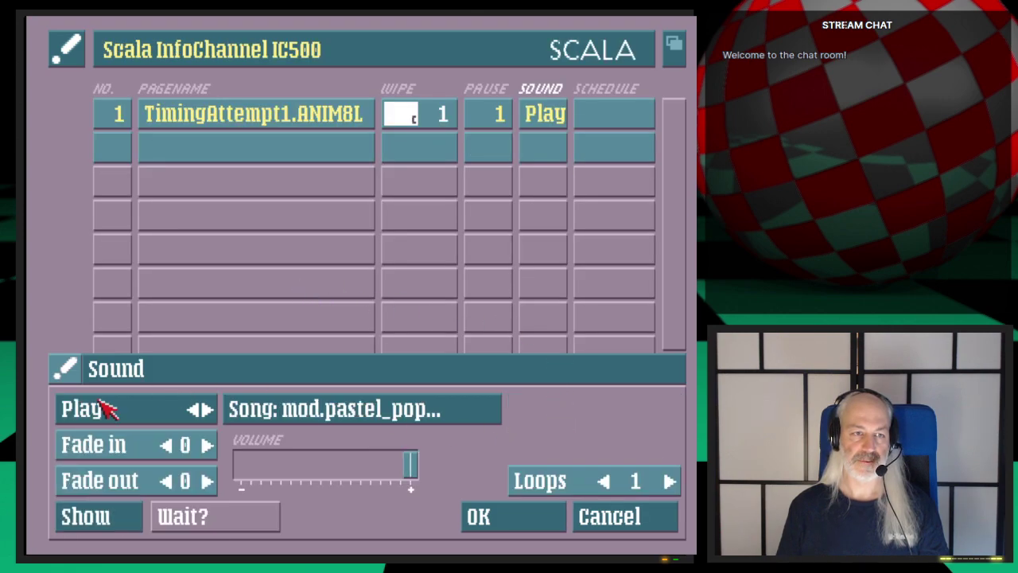
{"action": "left_click", "coordinate": [488, 528]}
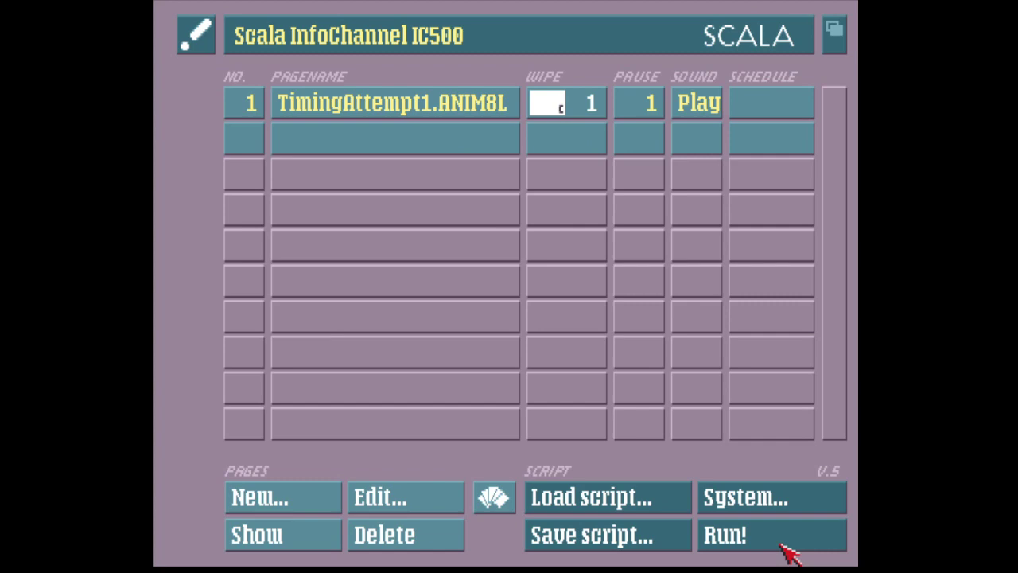
Step: Set the TimingAttempt1 page's pause to 0 seconds and run the script
{"action": "left_click", "coordinate": [644, 104]}
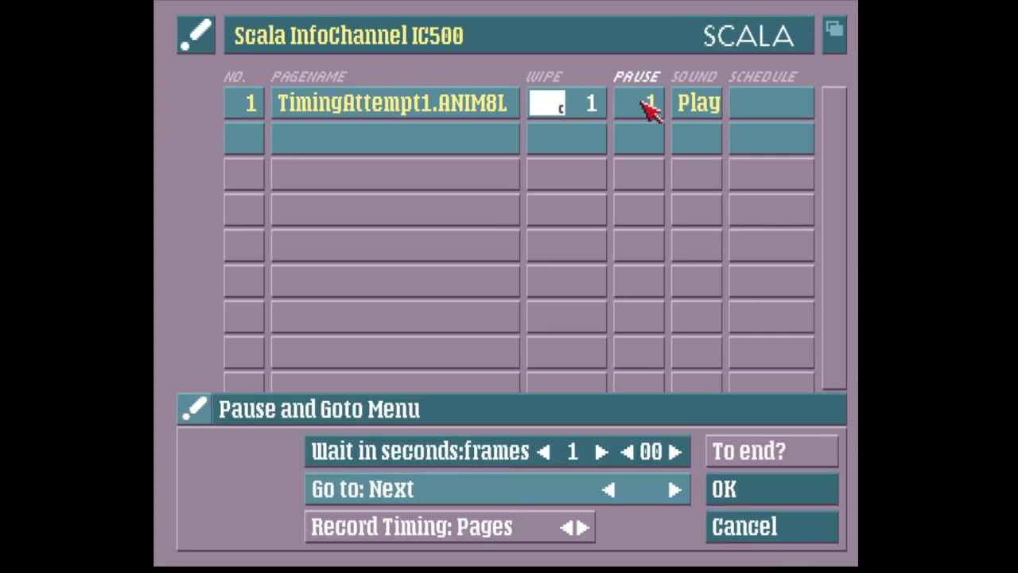
{"action": "left_click", "coordinate": [545, 451]}
{"action": "left_click", "coordinate": [732, 486]}
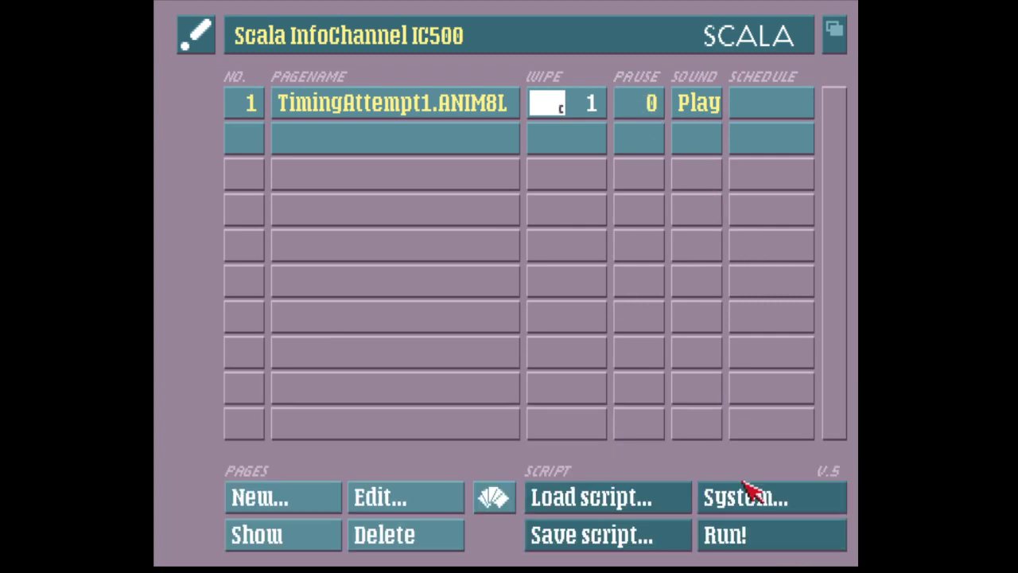
{"action": "left_click", "coordinate": [784, 546]}
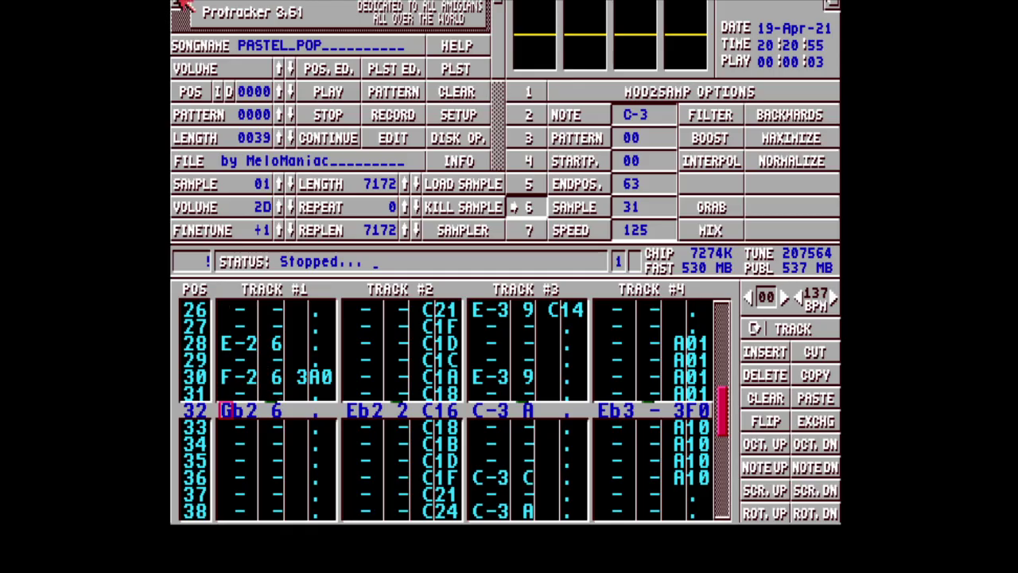
Step: Quit Protracker, return to Scala InfoChannel and run the script again
{"action": "left_click", "coordinate": [185, 6]}
{"action": "left_click", "coordinate": [414, 204]}
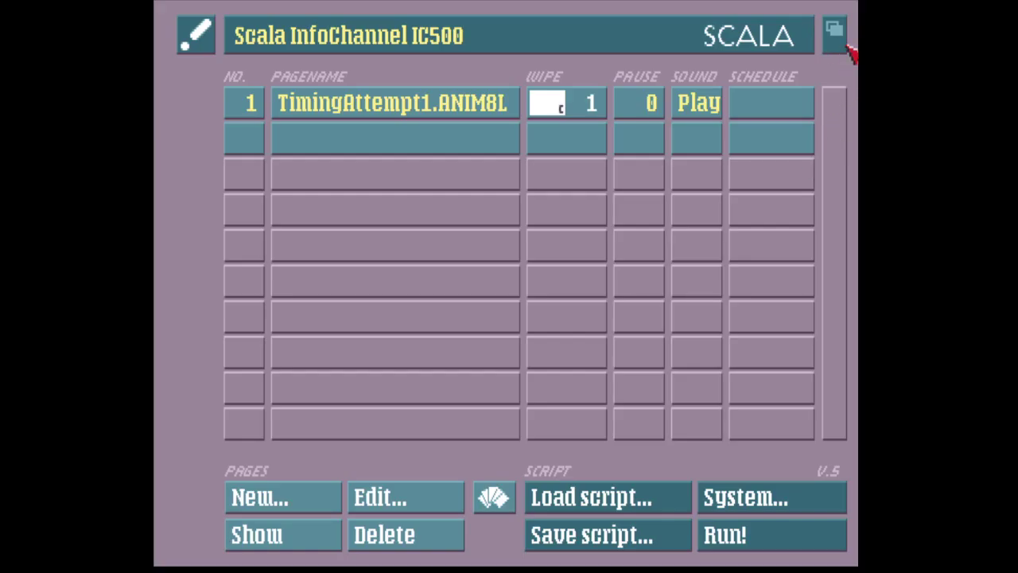
{"action": "left_click", "coordinate": [849, 49]}
{"action": "left_click", "coordinate": [843, 23]}
{"action": "left_click", "coordinate": [796, 532]}
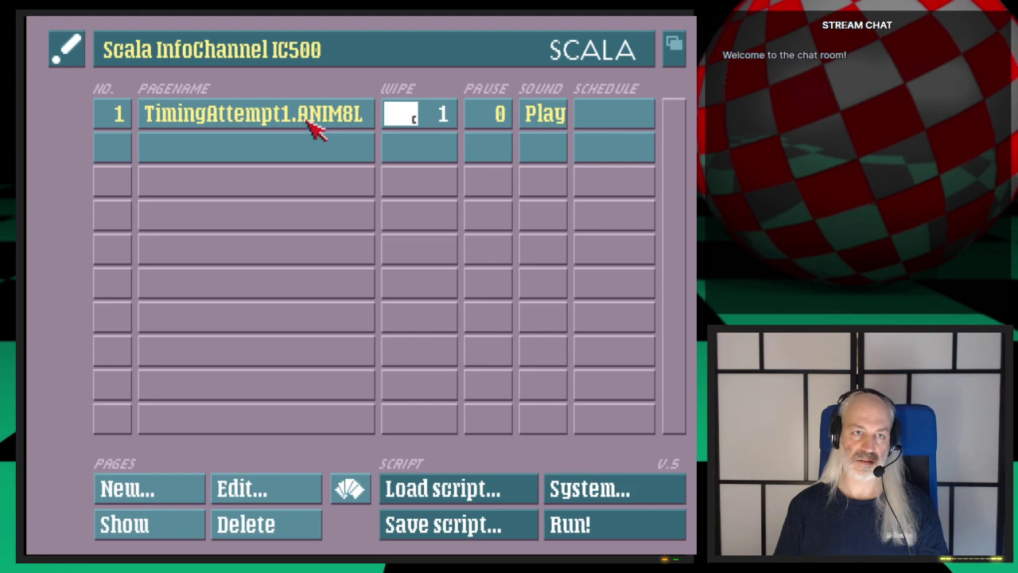
Step: Add TimingAttempt2.ANIM8L from the ANIMS drawer as the second page, playing at 25 frames per second
{"action": "left_click", "coordinate": [310, 164]}
{"action": "mouse_move", "coordinate": [546, 432]}
{"action": "left_mouse_down"}
{"action": "mouse_move", "coordinate": [538, 454]}
{"action": "mouse_move", "coordinate": [534, 421]}
{"action": "mouse_move", "coordinate": [541, 481]}
{"action": "mouse_move", "coordinate": [536, 416]}
{"action": "left_mouse_up"}
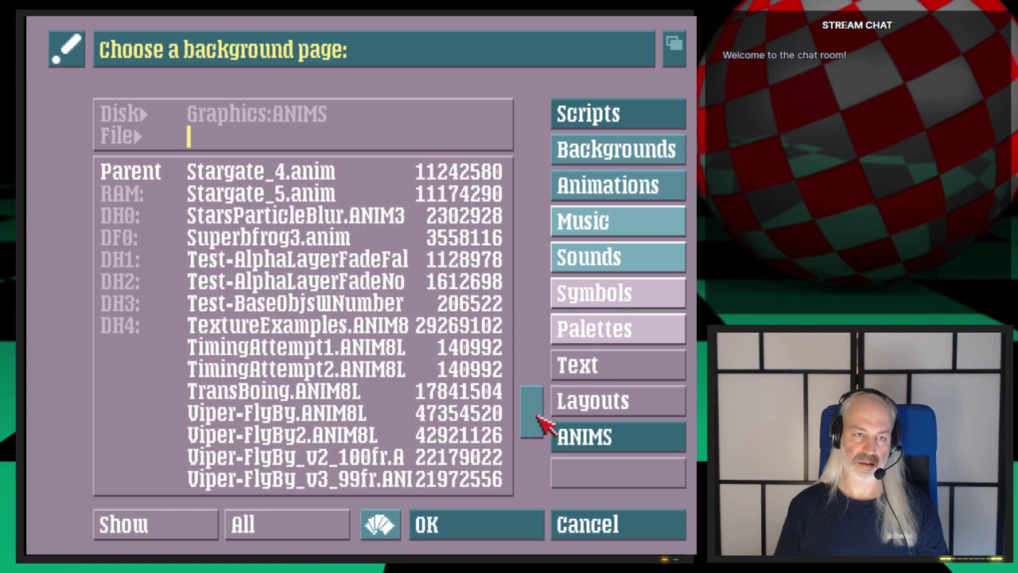
{"action": "double_click", "coordinate": [384, 370]}
{"action": "left_click", "coordinate": [485, 445]}
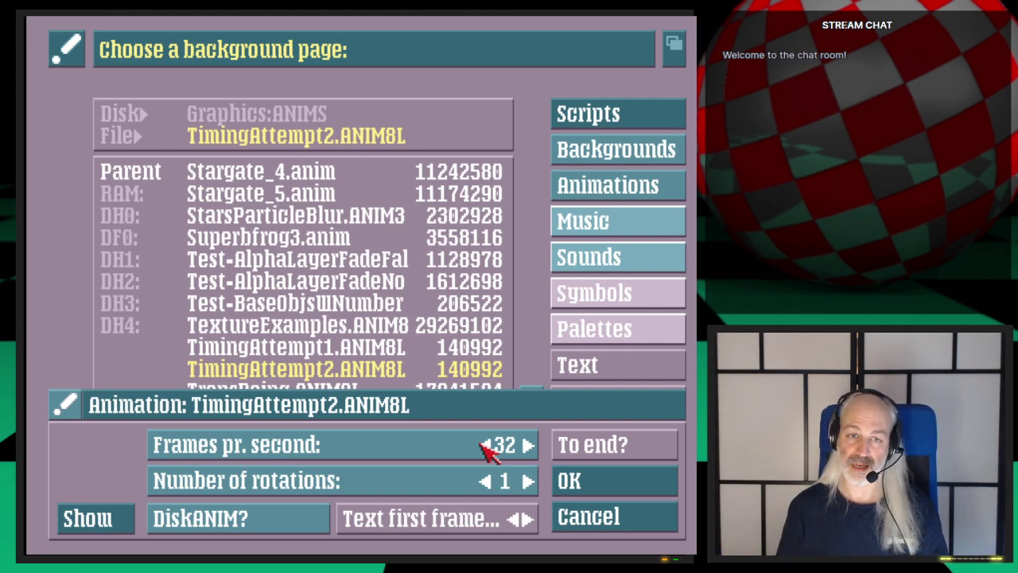
{"action": "left_click", "coordinate": [485, 445]}
{"action": "left_click", "coordinate": [484, 445]}
{"action": "left_click", "coordinate": [485, 445]}
{"action": "left_click", "coordinate": [484, 445]}
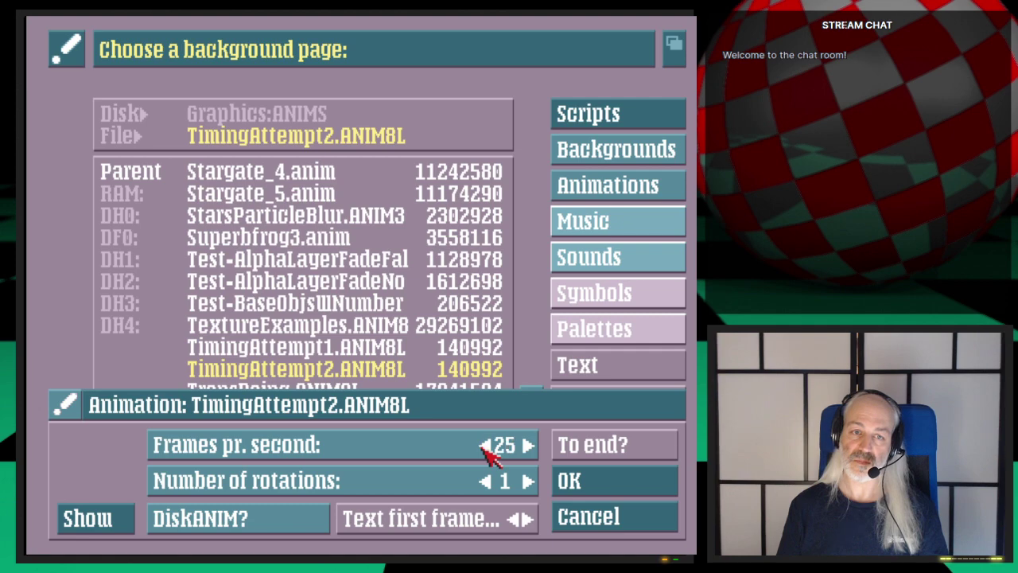
{"action": "left_click", "coordinate": [584, 485]}
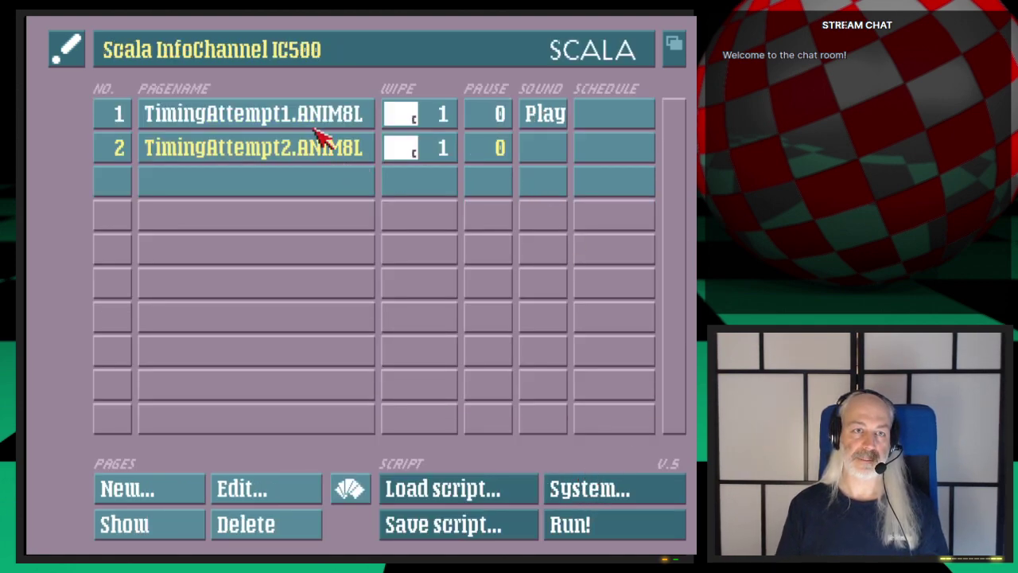
Step: Delete the TimingAttempt1.ANIM8L page from the script
{"action": "left_click", "coordinate": [310, 522]}
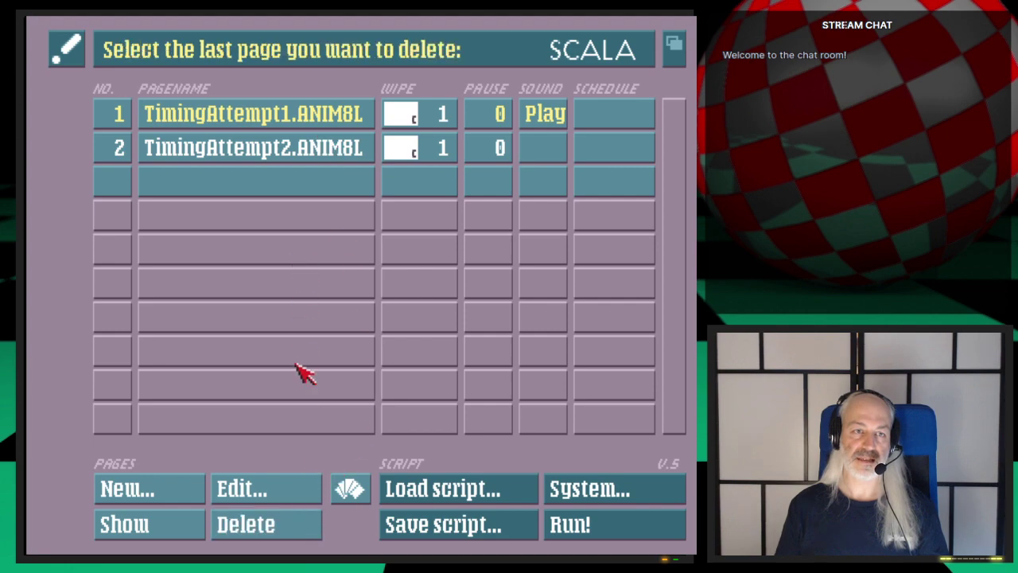
{"action": "left_click", "coordinate": [306, 119]}
{"action": "left_click", "coordinate": [421, 359]}
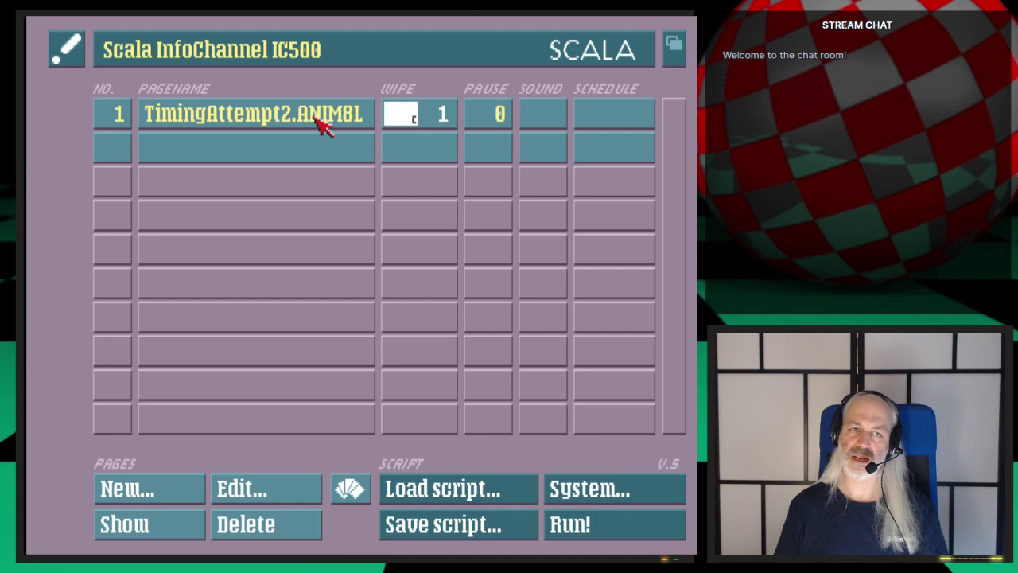
Step: Assign mod.pastel_pop as the sound of the TimingAttempt2 page and run the script
{"action": "left_click", "coordinate": [547, 121]}
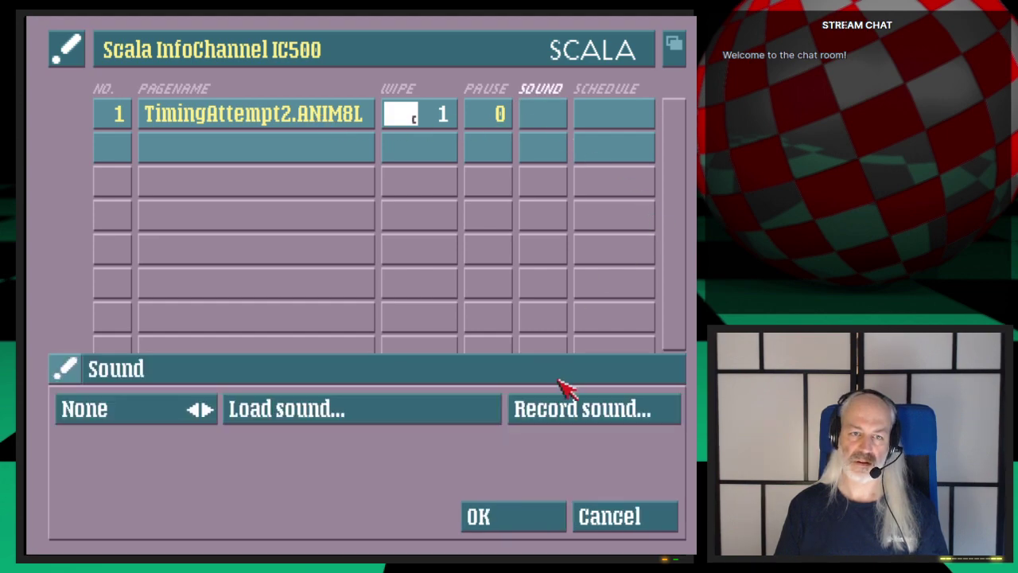
{"action": "left_click", "coordinate": [380, 420]}
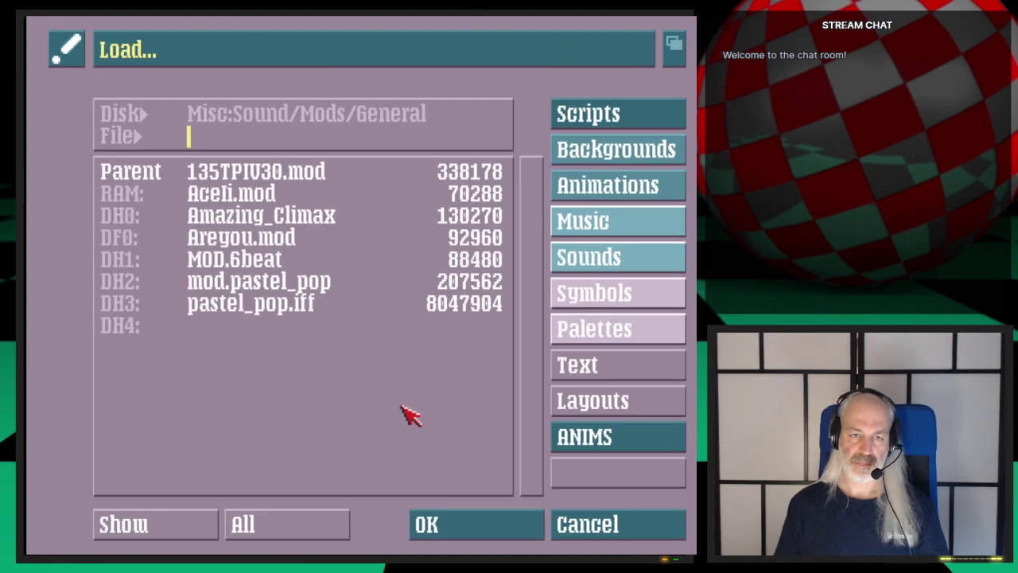
{"action": "double_click", "coordinate": [315, 283]}
{"action": "left_click", "coordinate": [531, 520]}
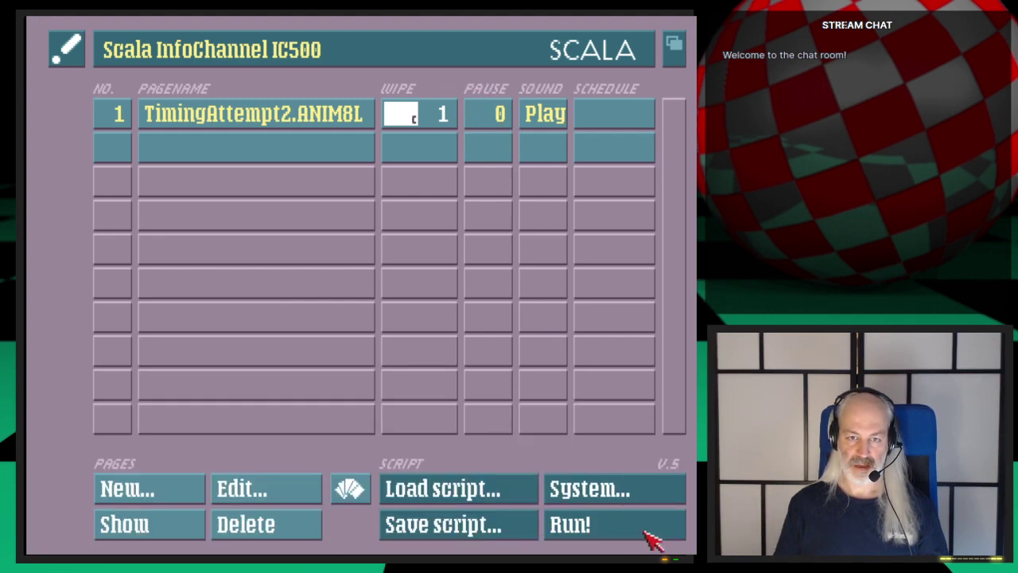
{"action": "left_click", "coordinate": [605, 525]}
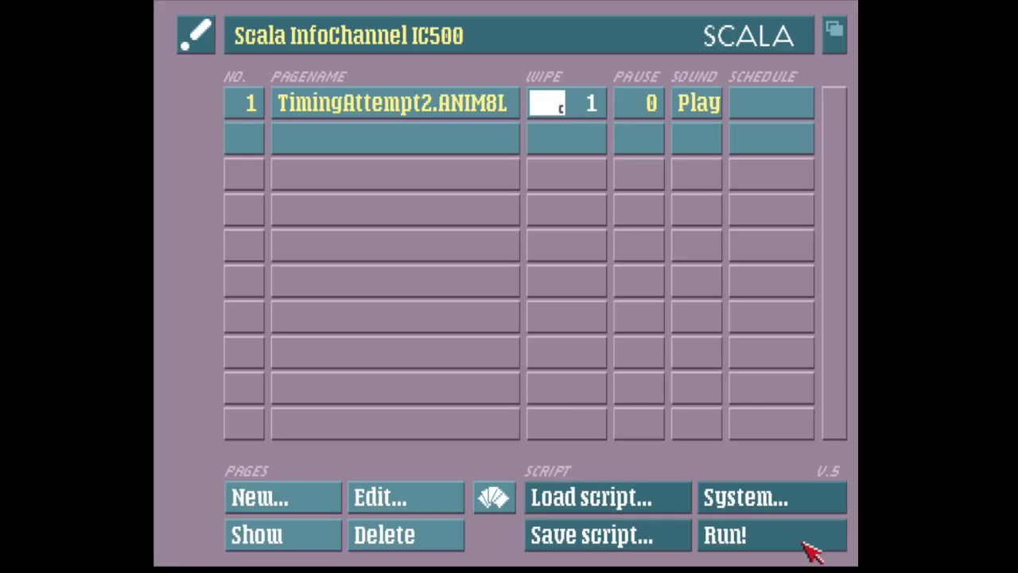
{"action": "left_click", "coordinate": [803, 544]}
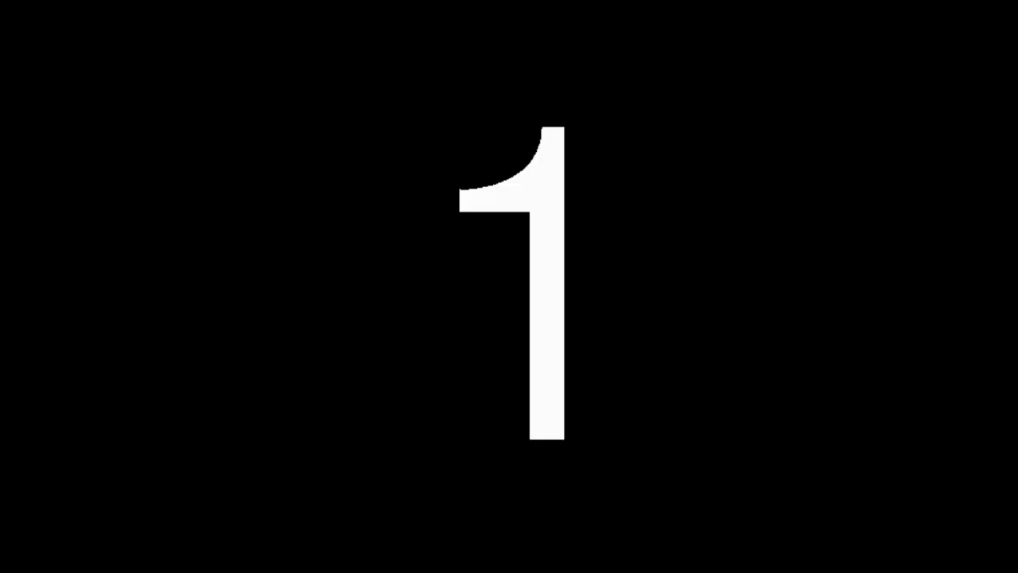
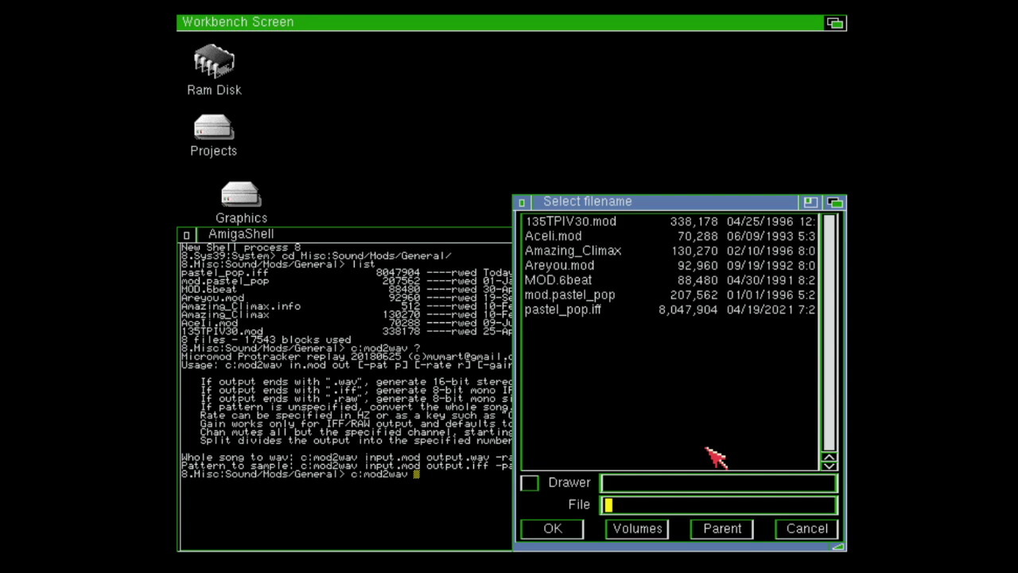
Step: Convert the module Aceli.mod to the sample file Aceli.iff with mod2wav
{"action": "key", "text": "Down"}
{"action": "key", "text": "Down"}
{"action": "key", "text": "Down"}
{"action": "key", "text": "Down"}
{"action": "key", "text": "Down"}
{"action": "key", "text": "Down"}
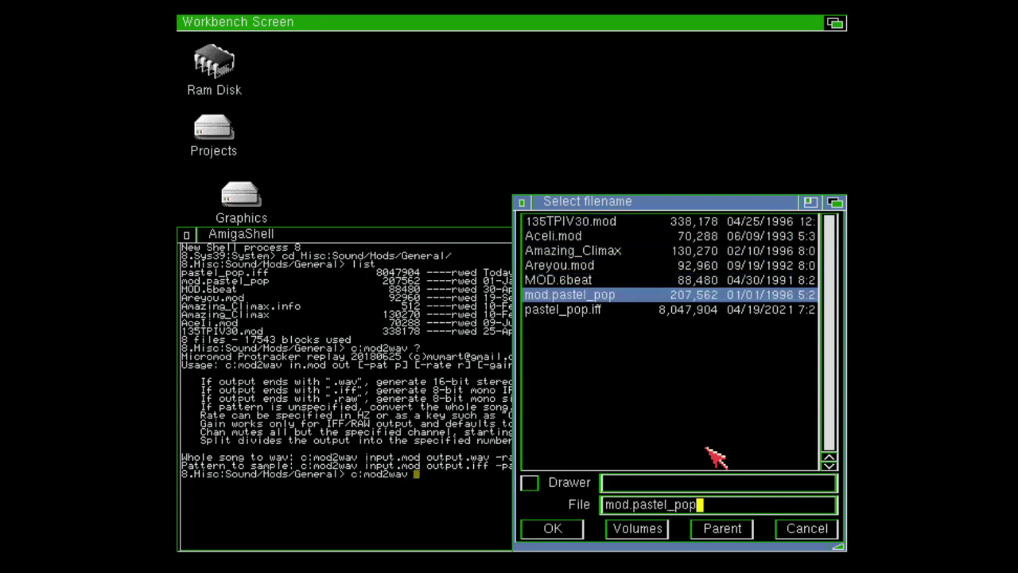
{"action": "key", "text": "Up"}
{"action": "key", "text": "Up"}
{"action": "key", "text": "Up"}
{"action": "key", "text": "Up"}
{"action": "key", "text": "Down"}
{"action": "key", "text": "Down"}
{"action": "key", "text": "Down"}
{"action": "key", "text": "Down"}
{"action": "key", "text": "Down"}
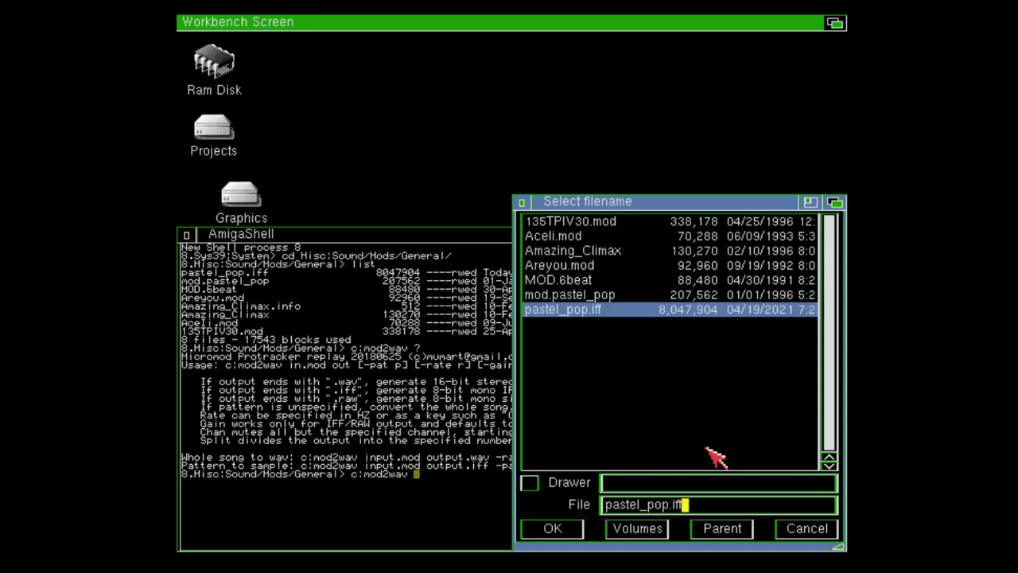
{"action": "key", "text": "Up"}
{"action": "key", "text": "Up"}
{"action": "key", "text": "Up"}
{"action": "key", "text": "Up"}
{"action": "key", "text": "Up"}
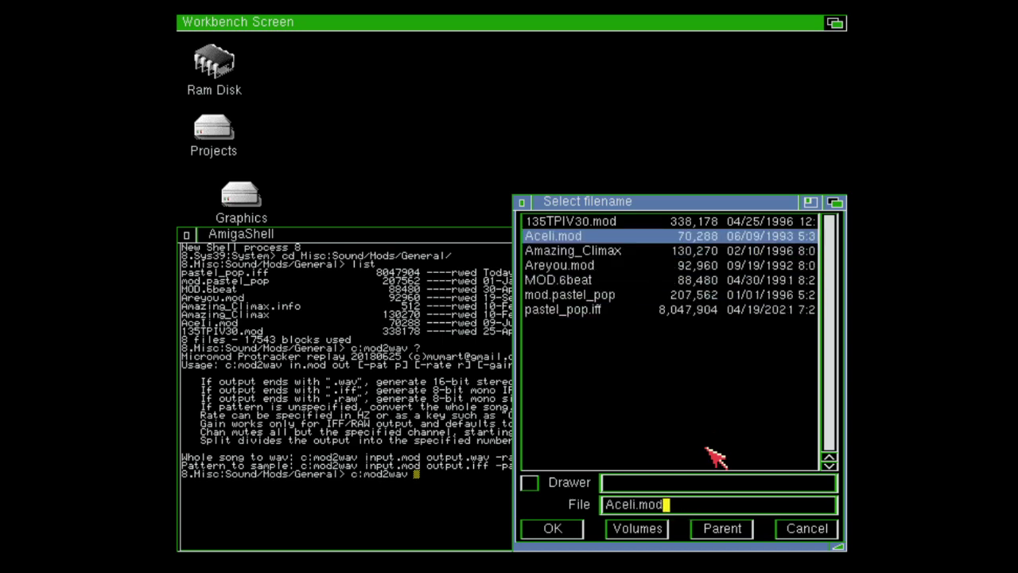
{"action": "key", "text": "Return"}
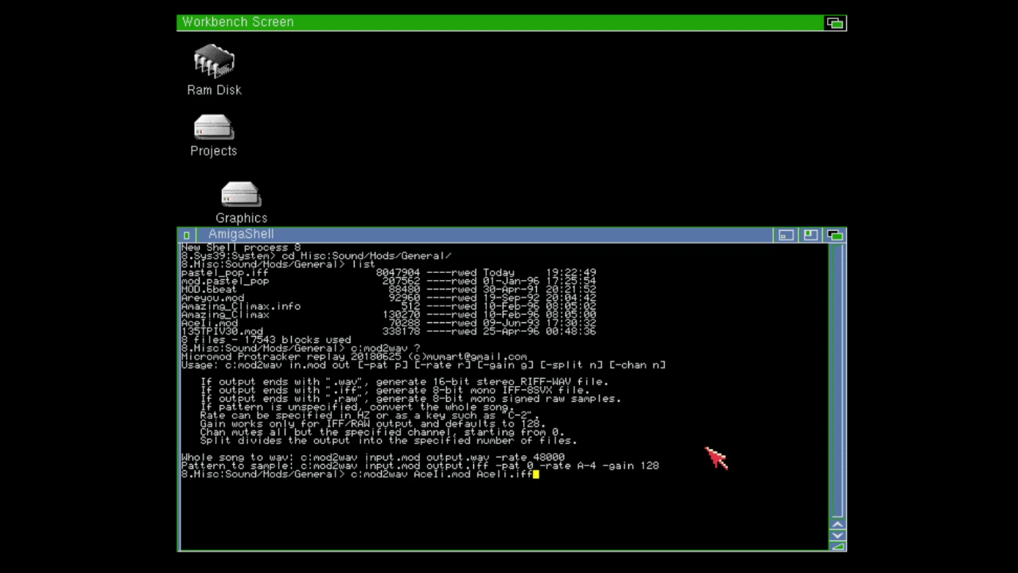
{"action": "key", "text": "Return"}
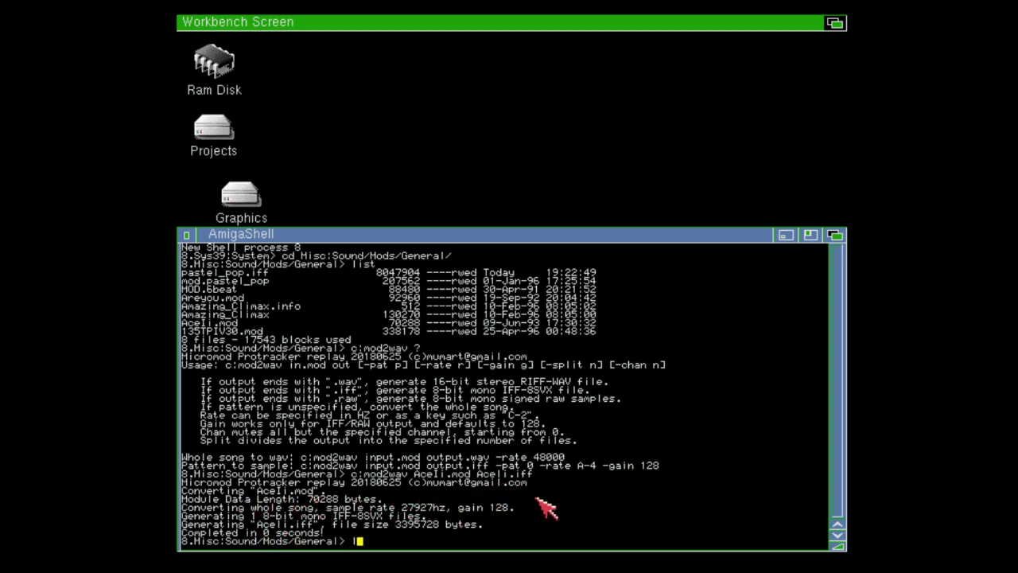
Step: List the files of the General mods drawer and close the shell
{"action": "type", "text": "list"}
{"action": "key", "text": "Return"}
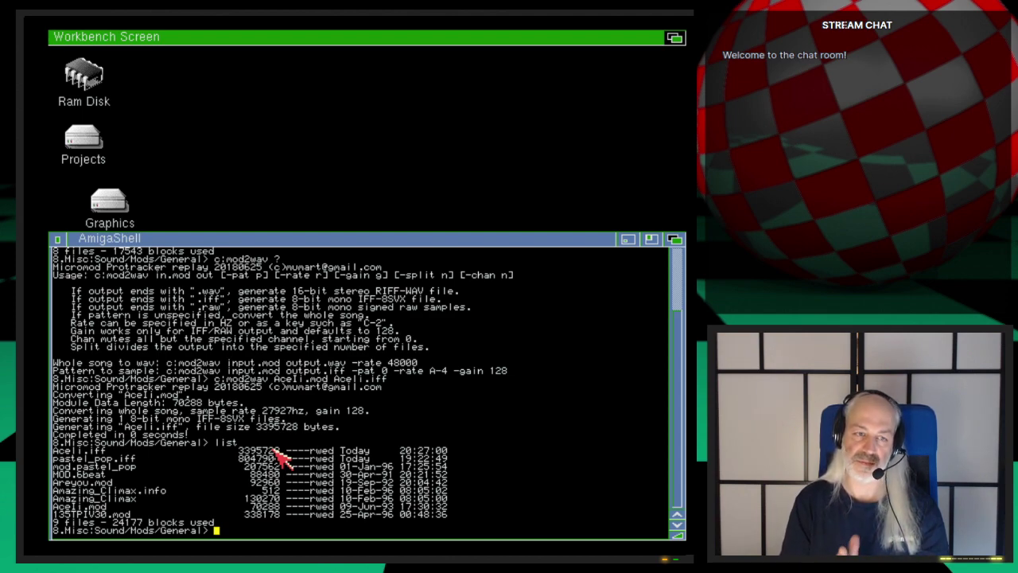
{"action": "left_click", "coordinate": [55, 239]}
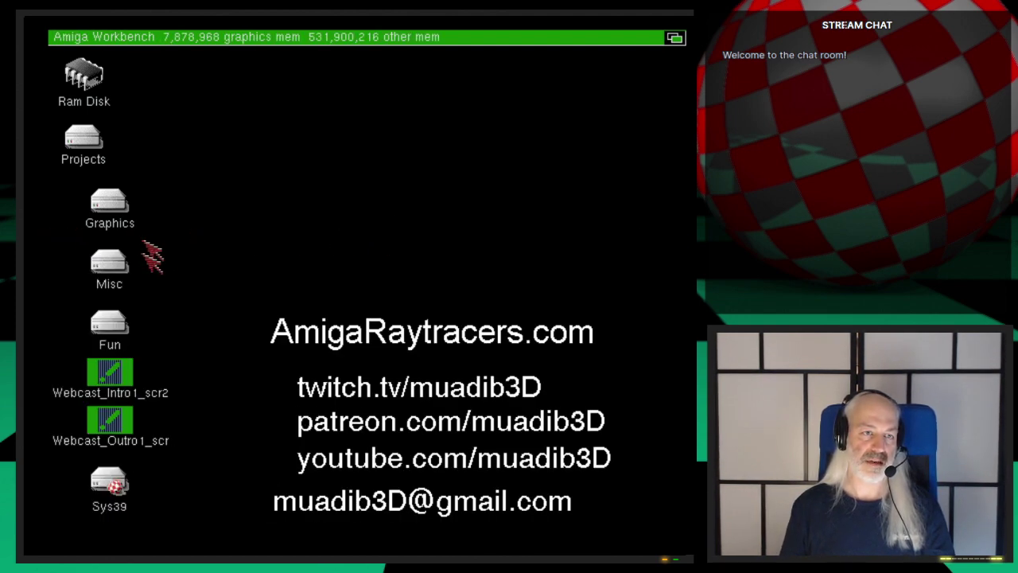
Step: Open the SamplitudeOpus drawer inside the Sound drawer of the Misc volume
{"action": "double_click", "coordinate": [111, 262]}
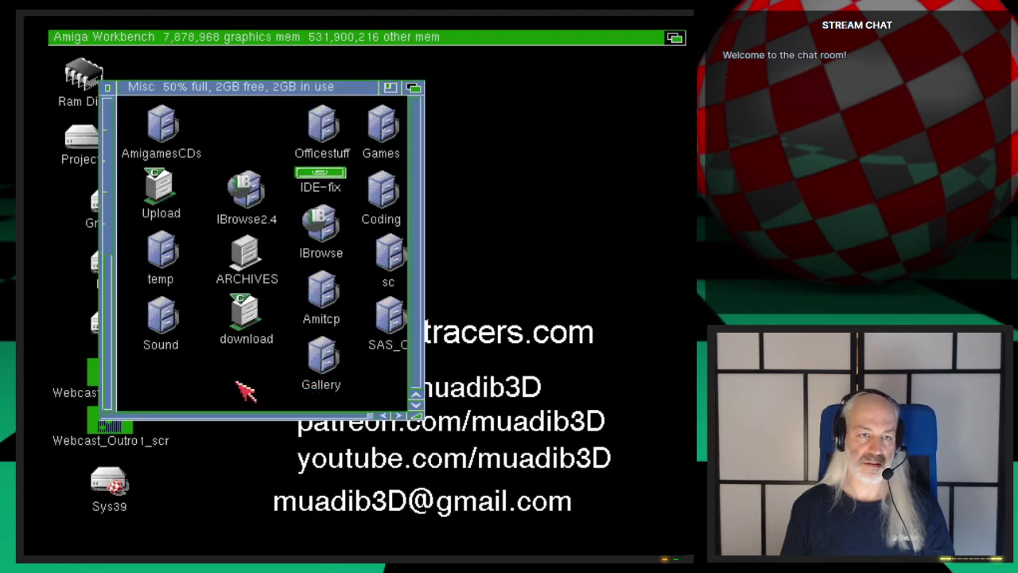
{"action": "left_click", "coordinate": [165, 313]}
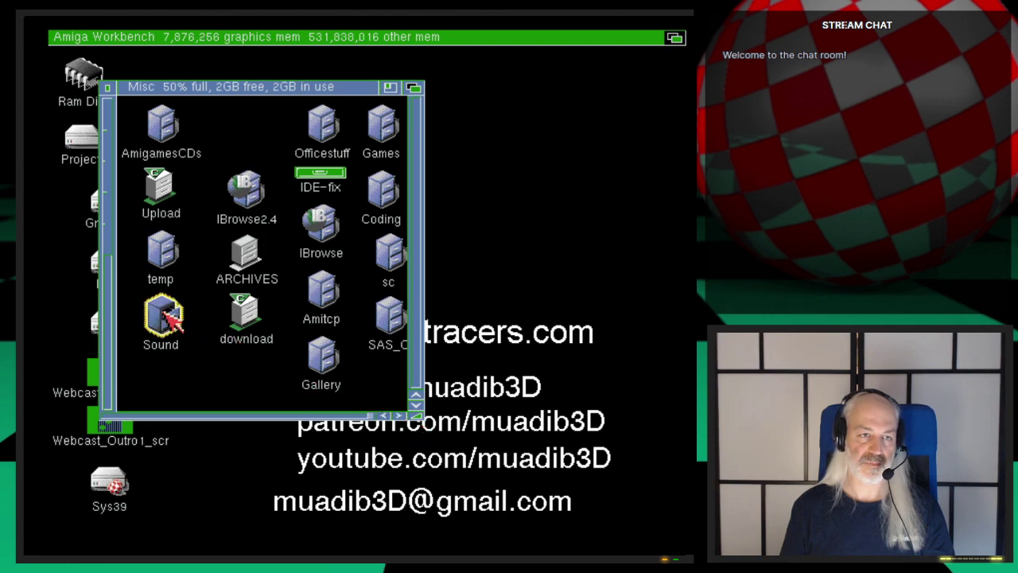
{"action": "double_click", "coordinate": [165, 315]}
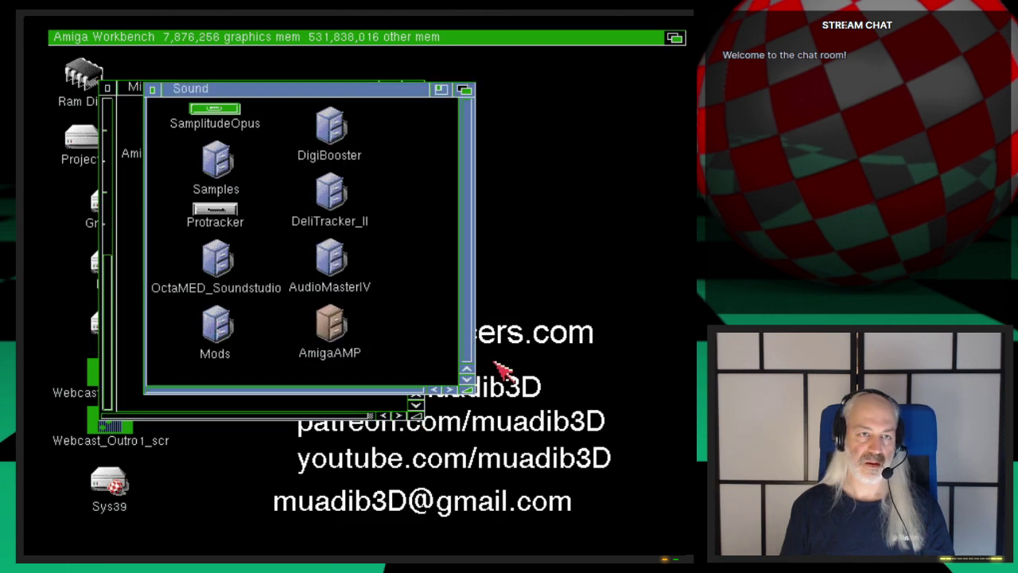
{"action": "double_click", "coordinate": [241, 113]}
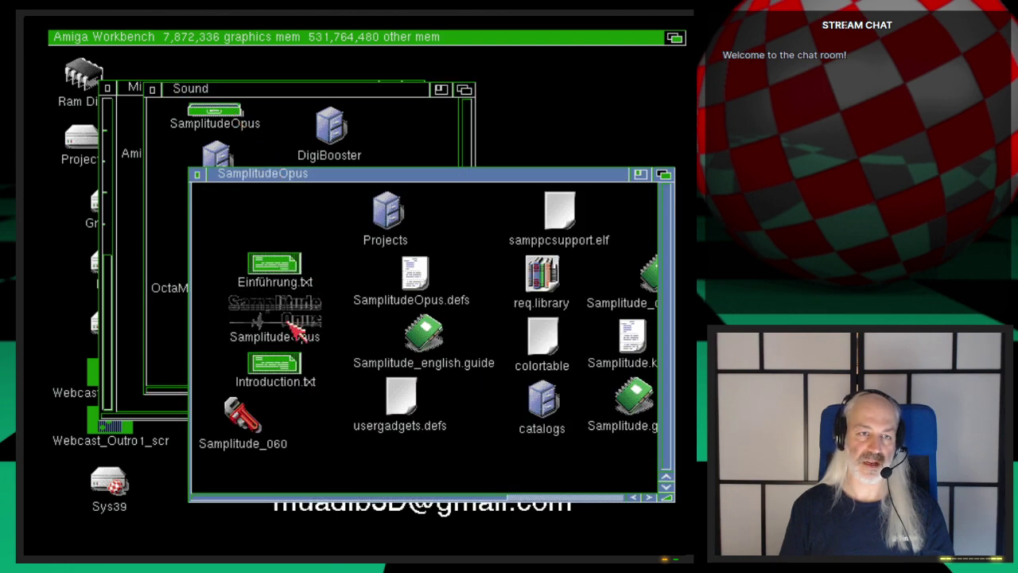
Step: Execute Samplitude_060 to start Samplitude Opus and dismiss its start-up screen
{"action": "left_click", "coordinate": [256, 422]}
{"action": "key", "text": "super+e"}
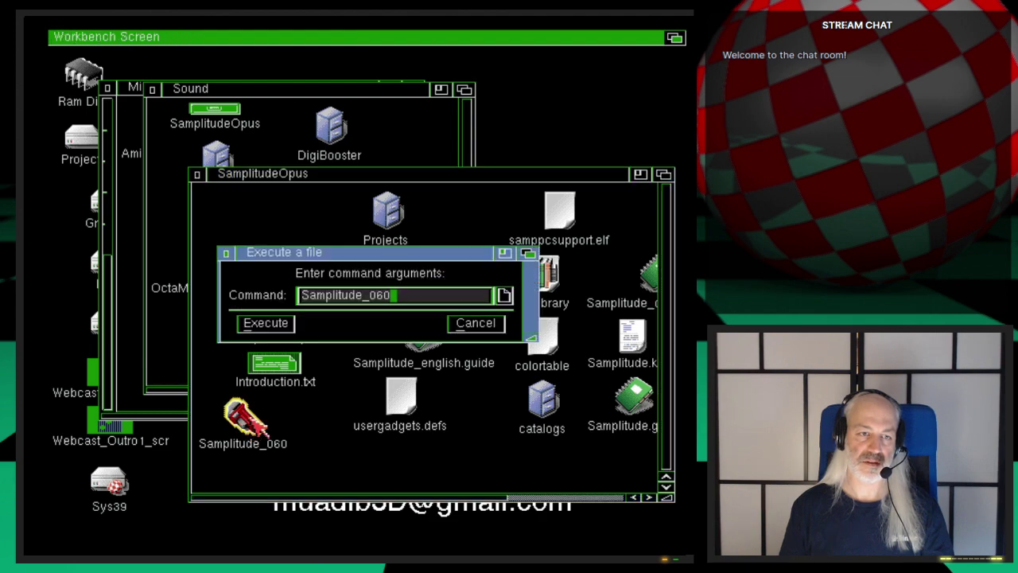
{"action": "key", "text": "Return"}
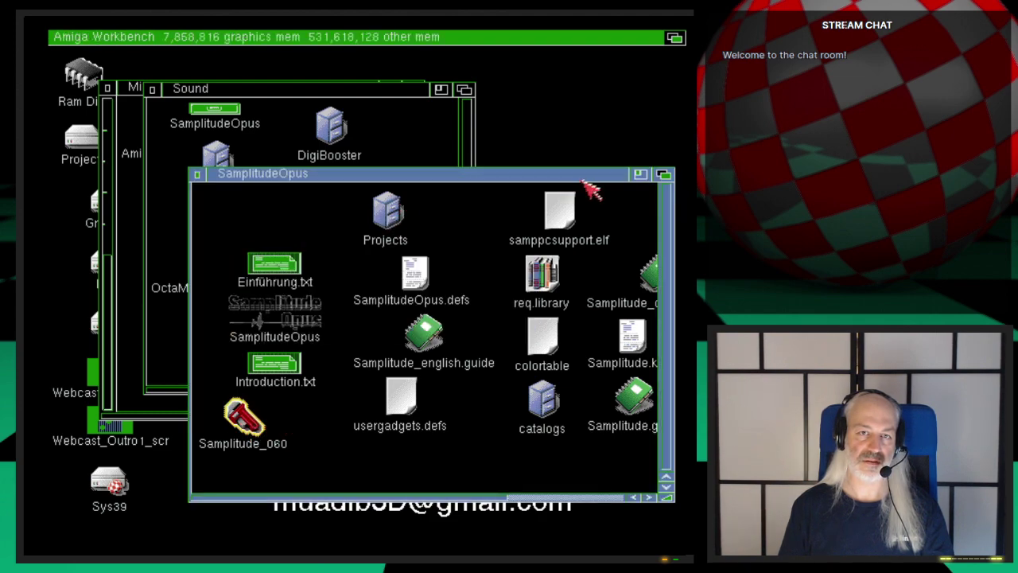
{"action": "left_click", "coordinate": [665, 174]}
{"action": "key", "text": "super+e"}
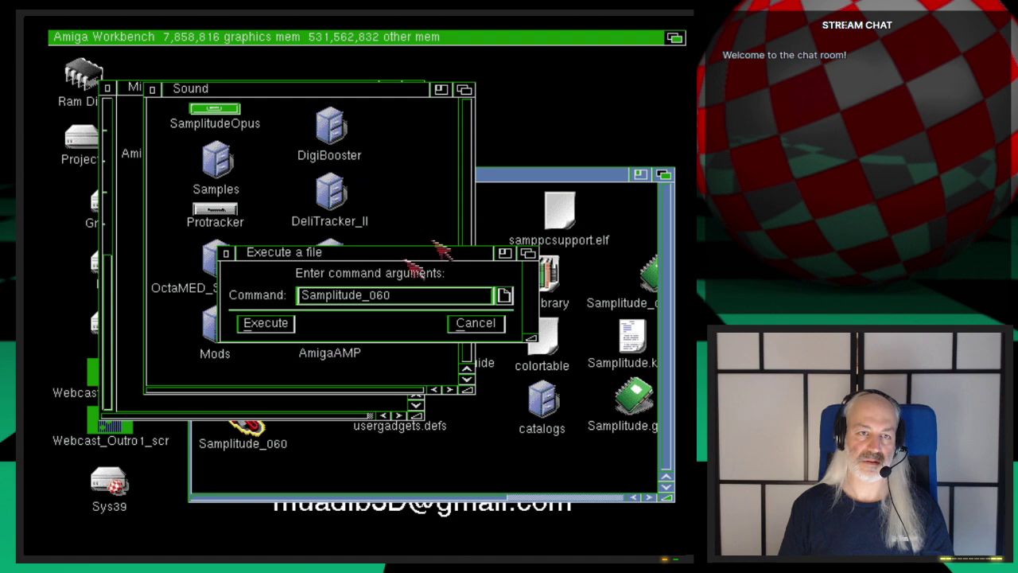
{"action": "left_click", "coordinate": [278, 321]}
{"action": "left_click", "coordinate": [279, 322]}
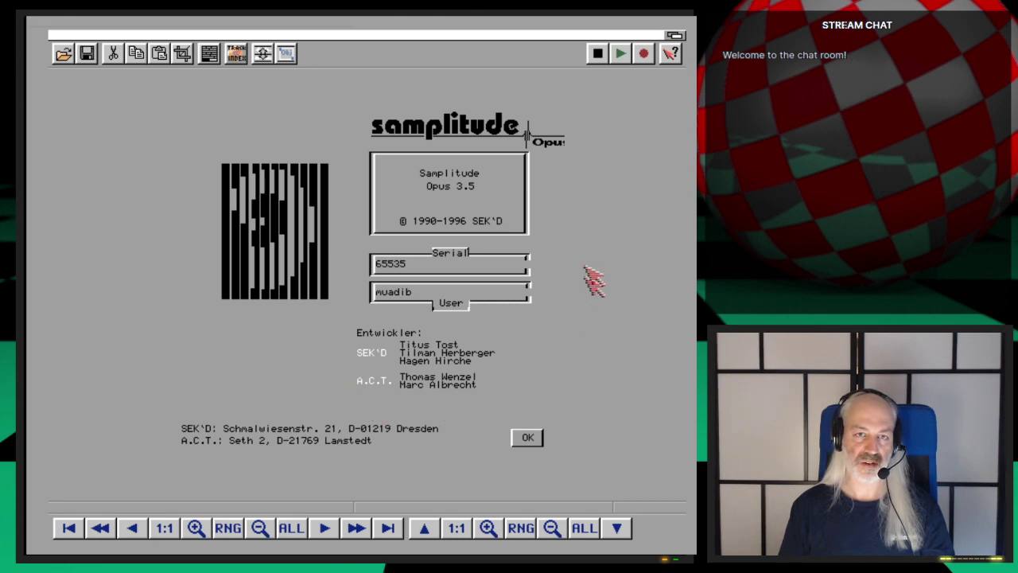
{"action": "left_click", "coordinate": [525, 442]}
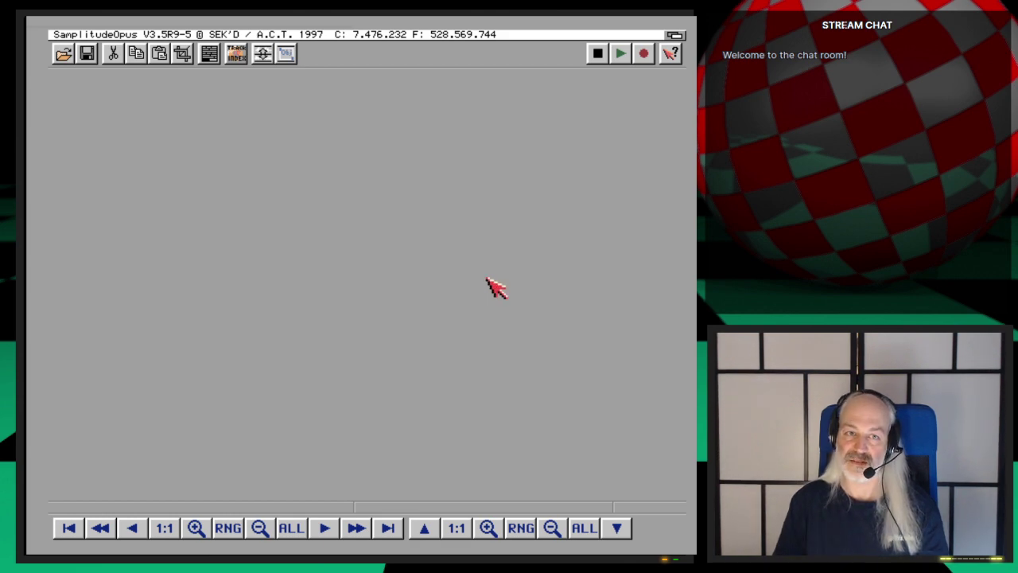
Step: Load pastel_pop.iff from Misc:Sound/Mods/General as a project, cancelling the request for the RAP volume
{"action": "right_click_drag", "start_coordinate": [80, 35], "coordinate": [163, 69]}
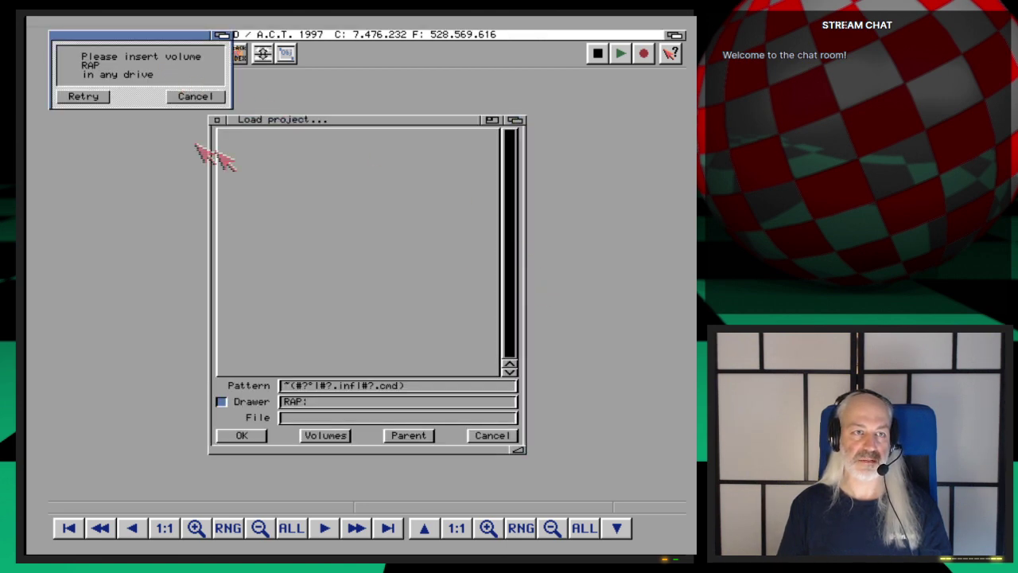
{"action": "left_click", "coordinate": [197, 95]}
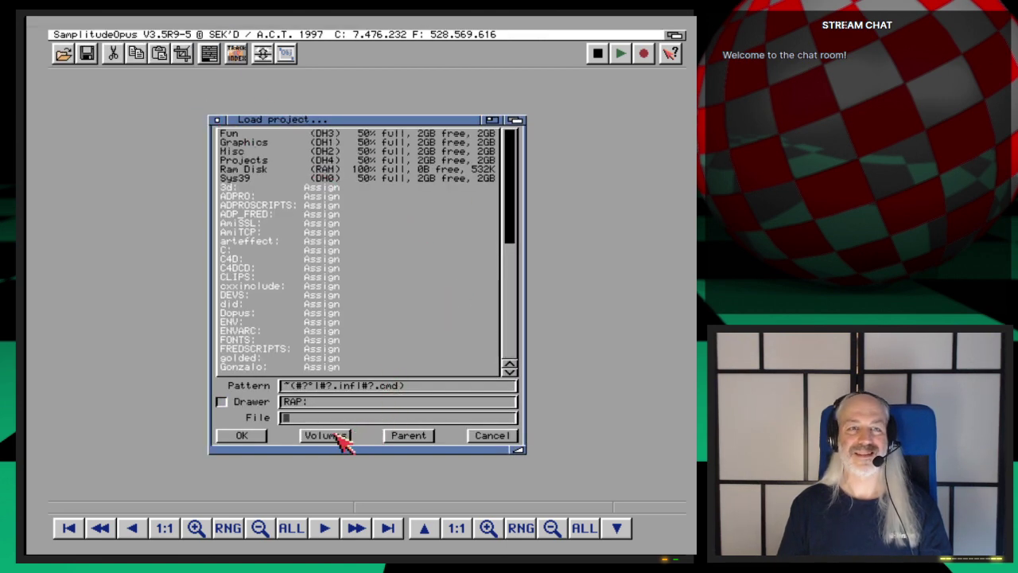
{"action": "left_click", "coordinate": [243, 155]}
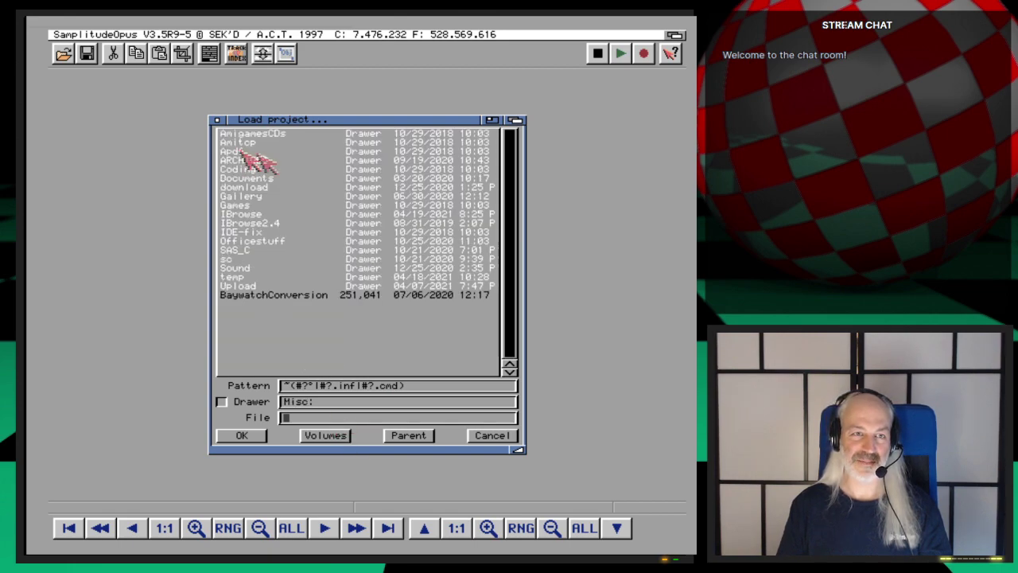
{"action": "left_click", "coordinate": [271, 239]}
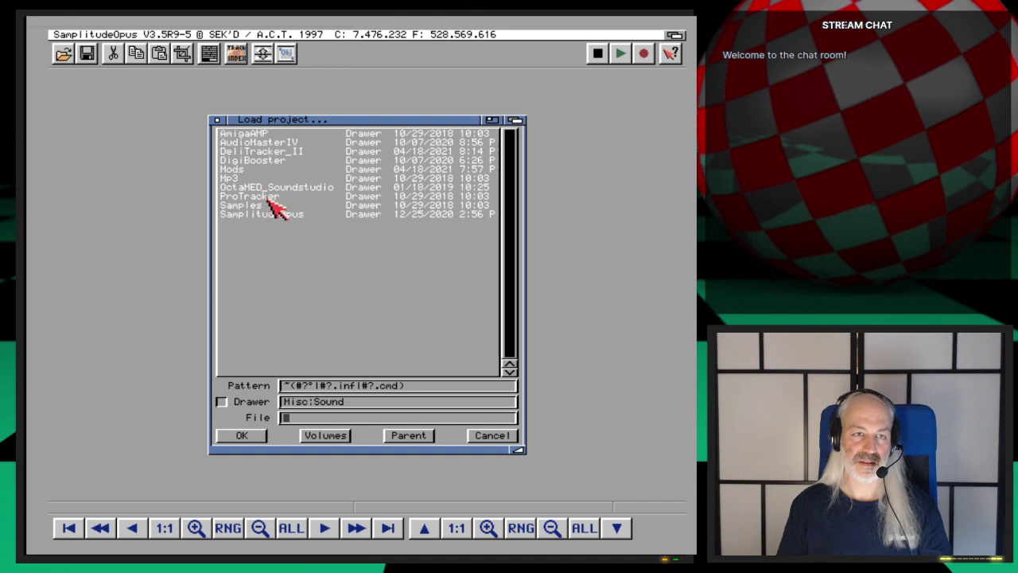
{"action": "left_click", "coordinate": [248, 170]}
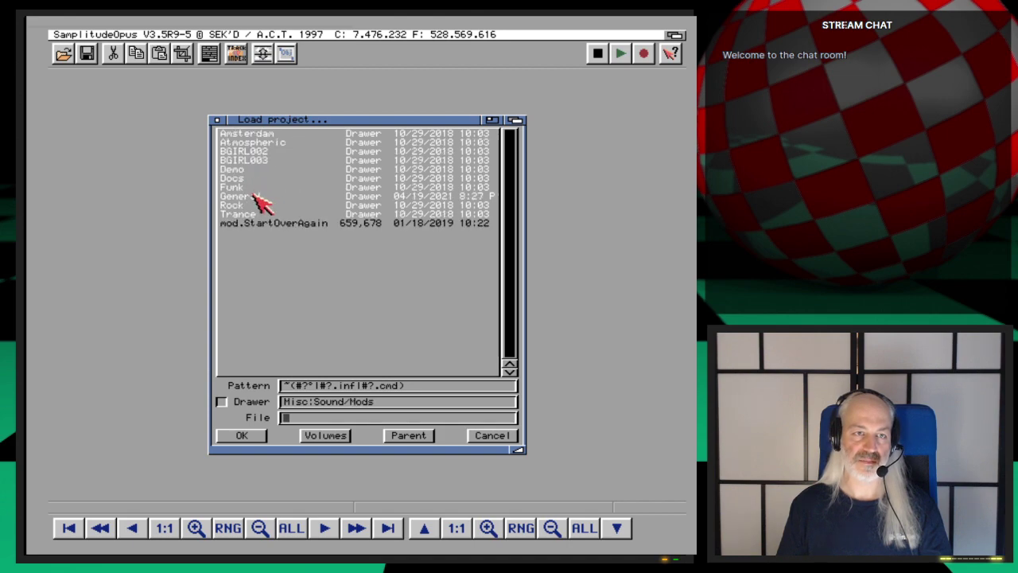
{"action": "left_click", "coordinate": [245, 196]}
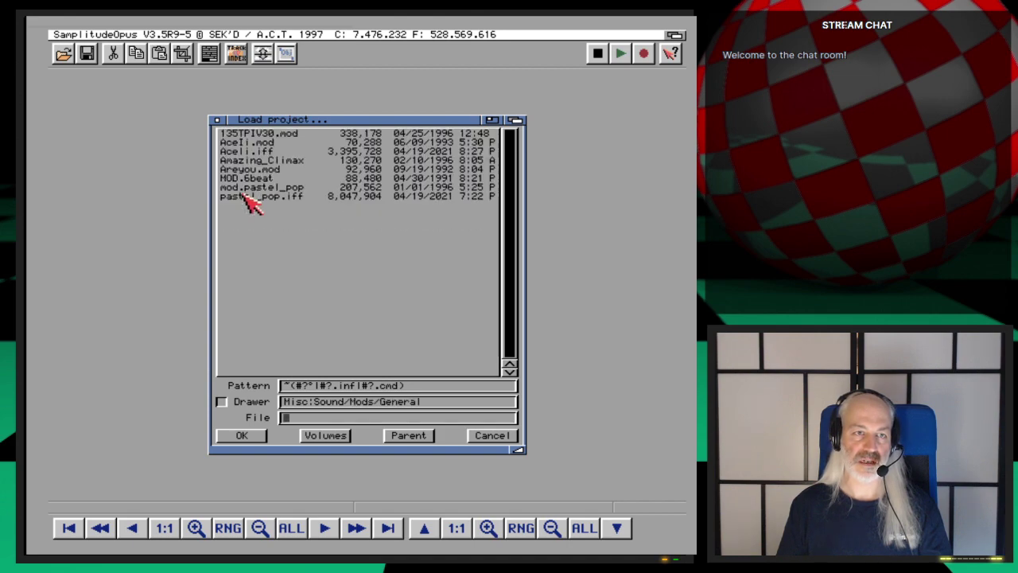
{"action": "double_click", "coordinate": [302, 197]}
{"action": "left_click", "coordinate": [208, 77]}
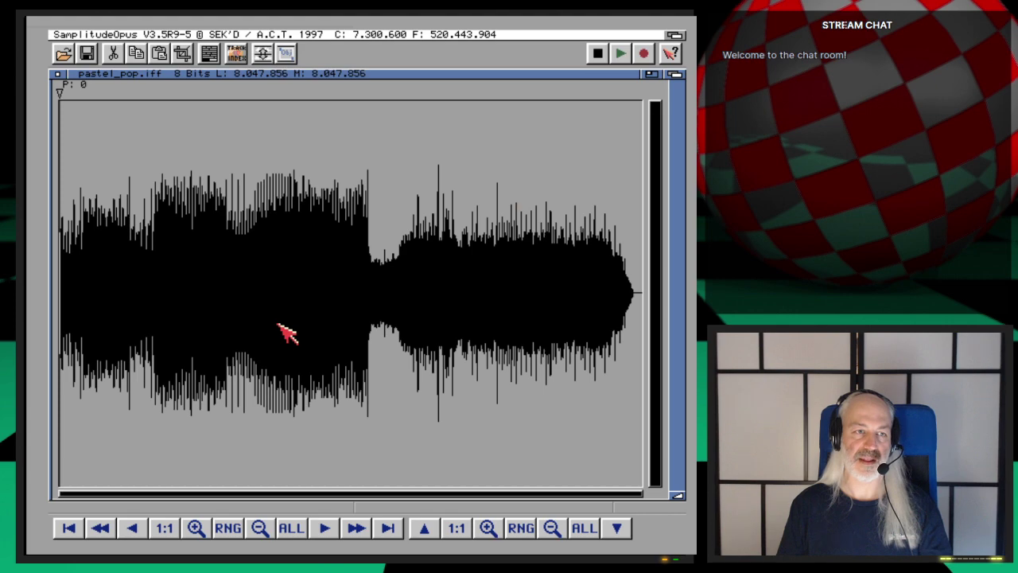
Step: Play the start of the sample briefly, stop it and zoom the waveform in on its opening section
{"action": "key", "text": "space"}
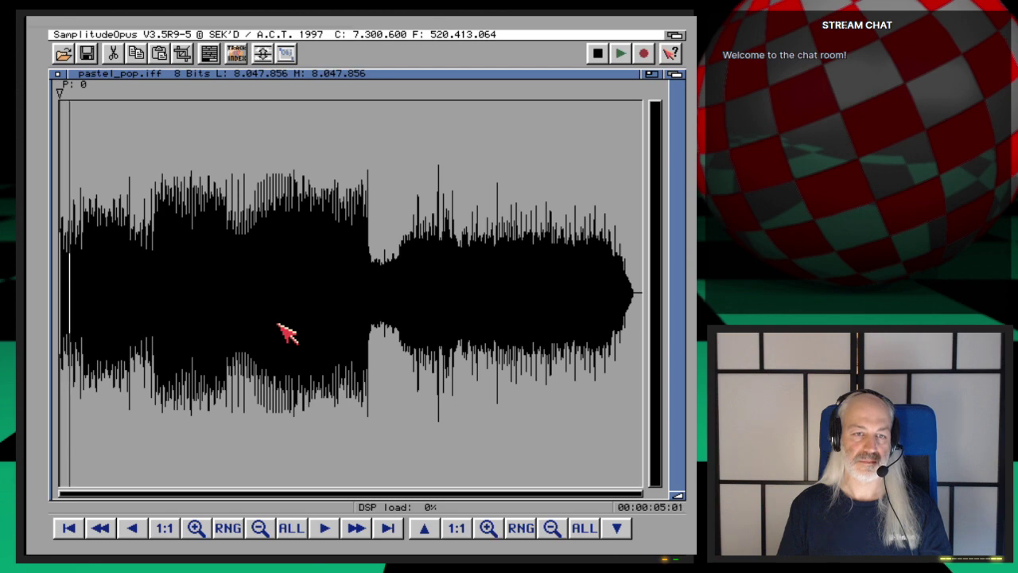
{"action": "key", "text": "space"}
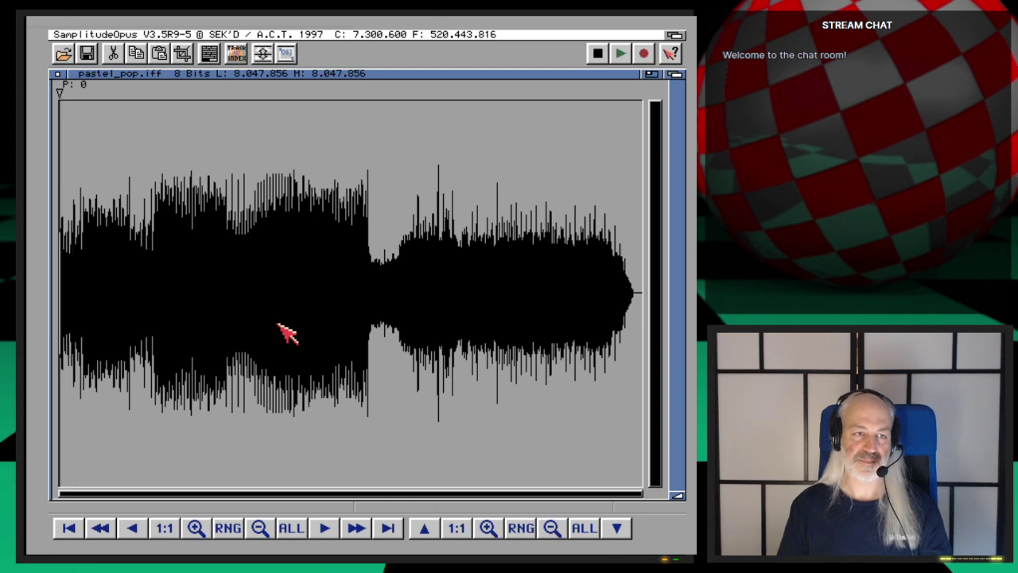
{"action": "left_click", "coordinate": [196, 527]}
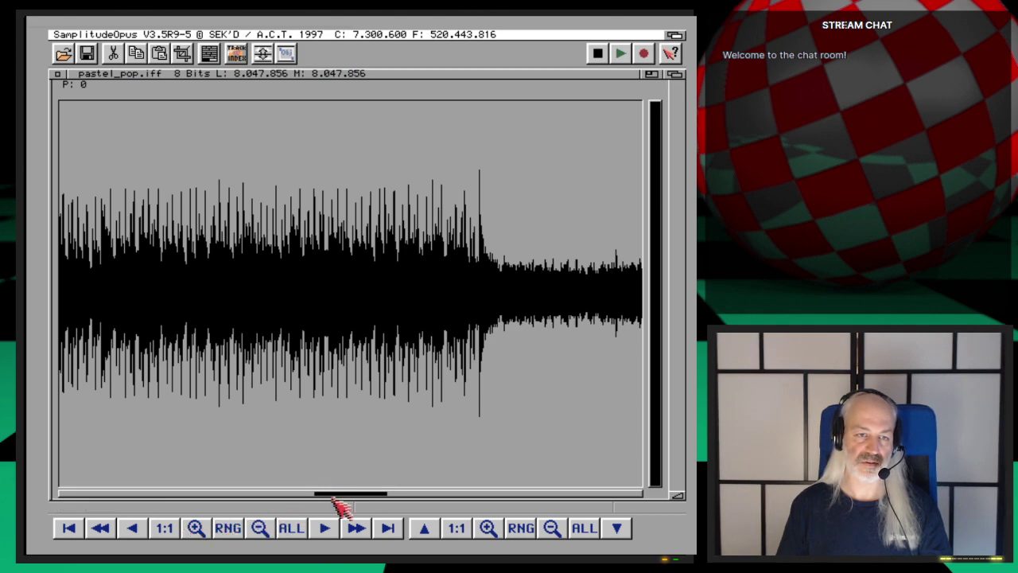
{"action": "left_click_drag", "start_coordinate": [338, 494], "coordinate": [56, 494]}
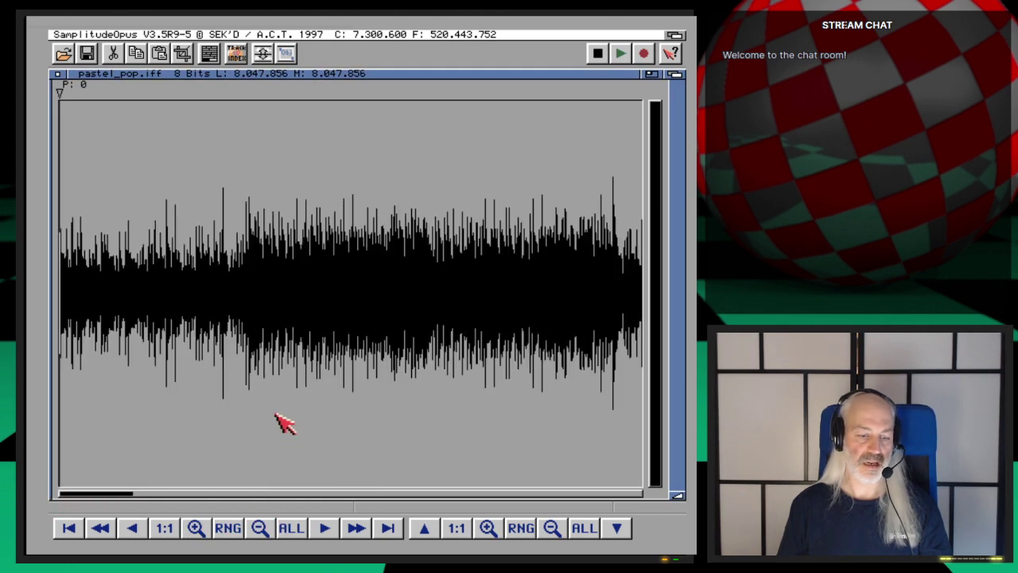
Step: Consult the list of default hotkeys, play the sample from the start and stop with the cursor set at about sample 122,880
{"action": "right_click_drag", "start_coordinate": [272, 415], "coordinate": [548, 49]}
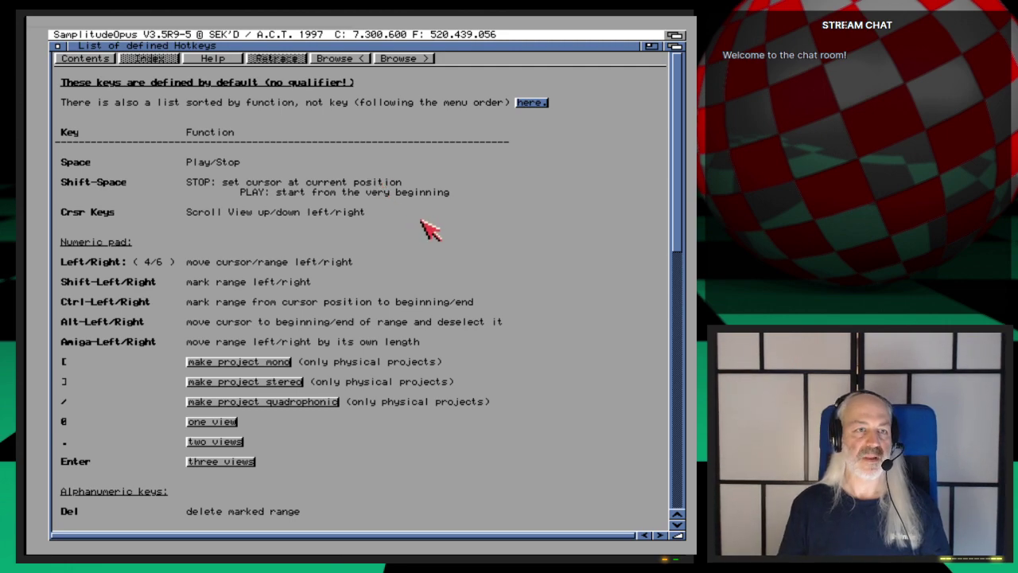
{"action": "left_click", "coordinate": [57, 46]}
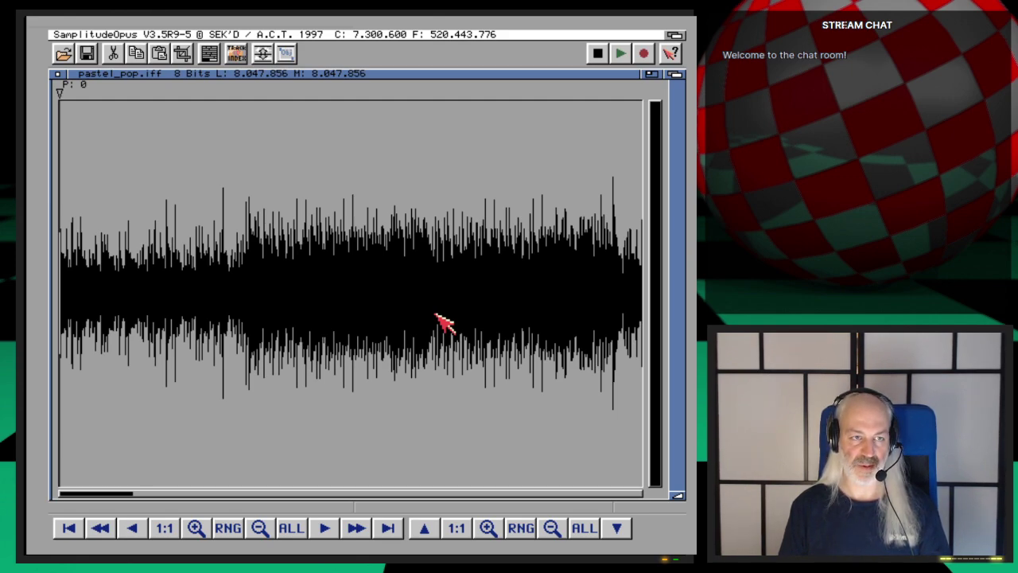
{"action": "key", "text": "space"}
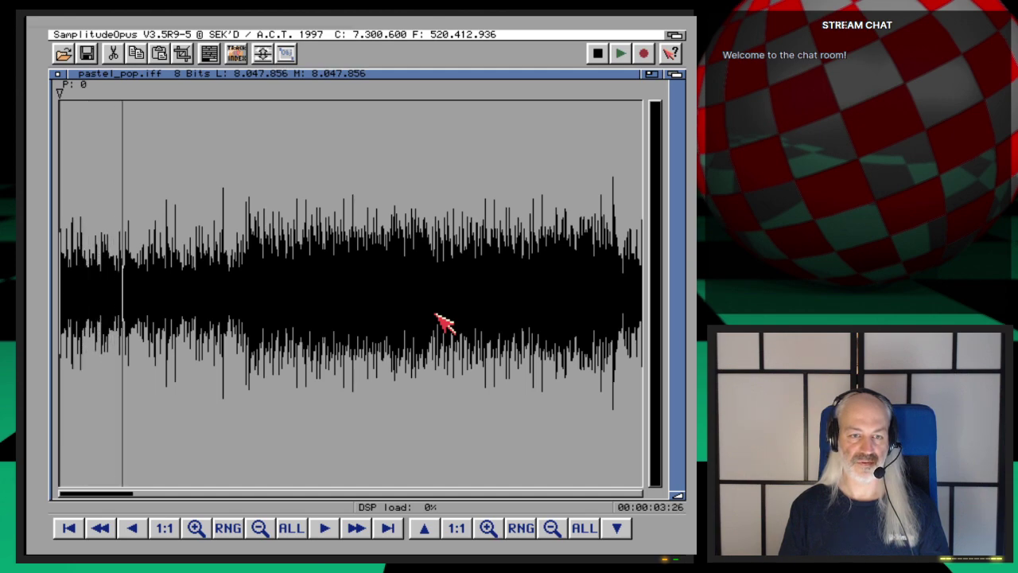
{"action": "key", "text": "space"}
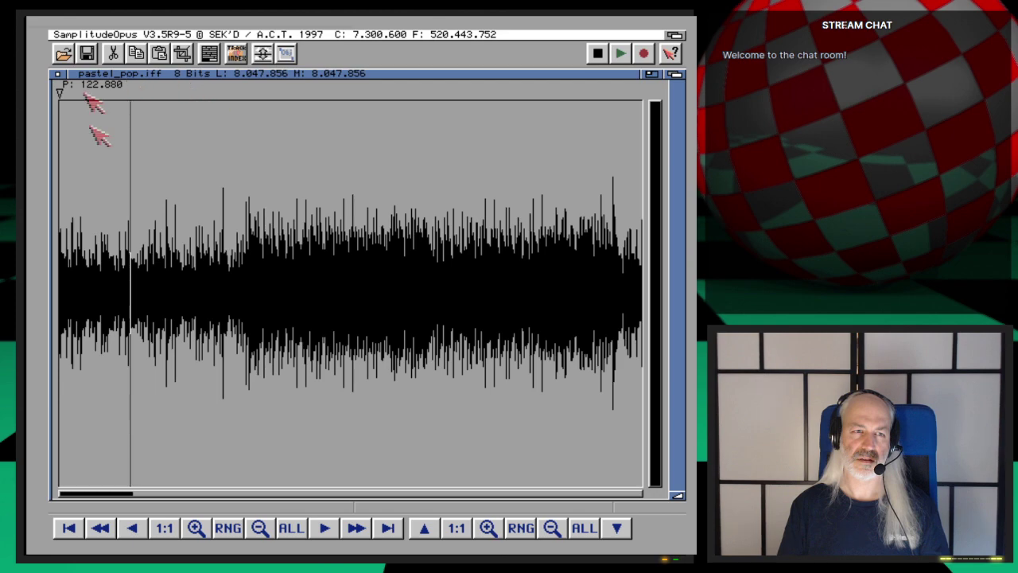
Step: Switch the position display of the sample to SMPTE at 25 frames per second
{"action": "right_click", "coordinate": [477, 39]}
{"action": "right_click_drag", "start_coordinate": [487, 36], "coordinate": [576, 124]}
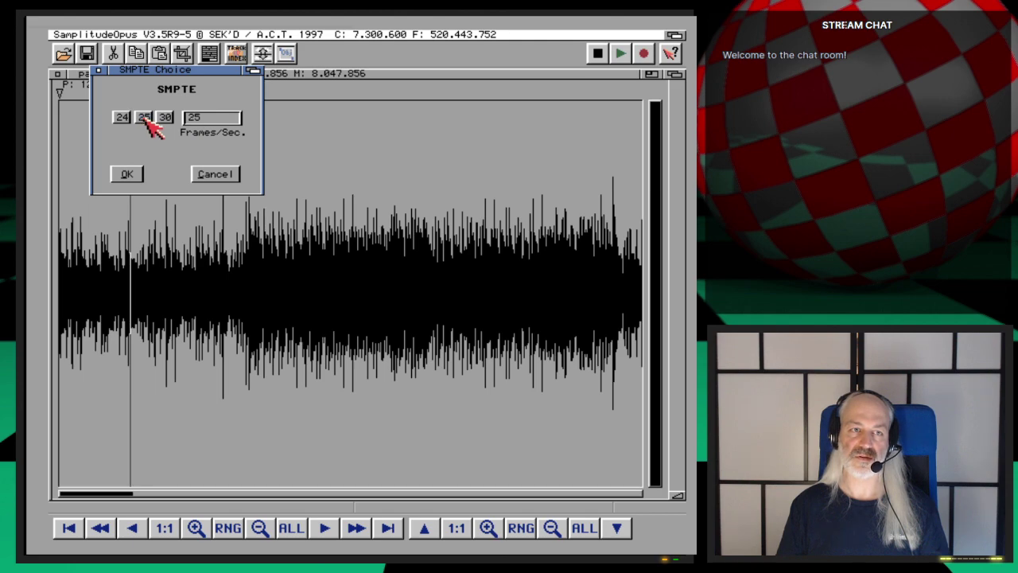
{"action": "left_click", "coordinate": [130, 174]}
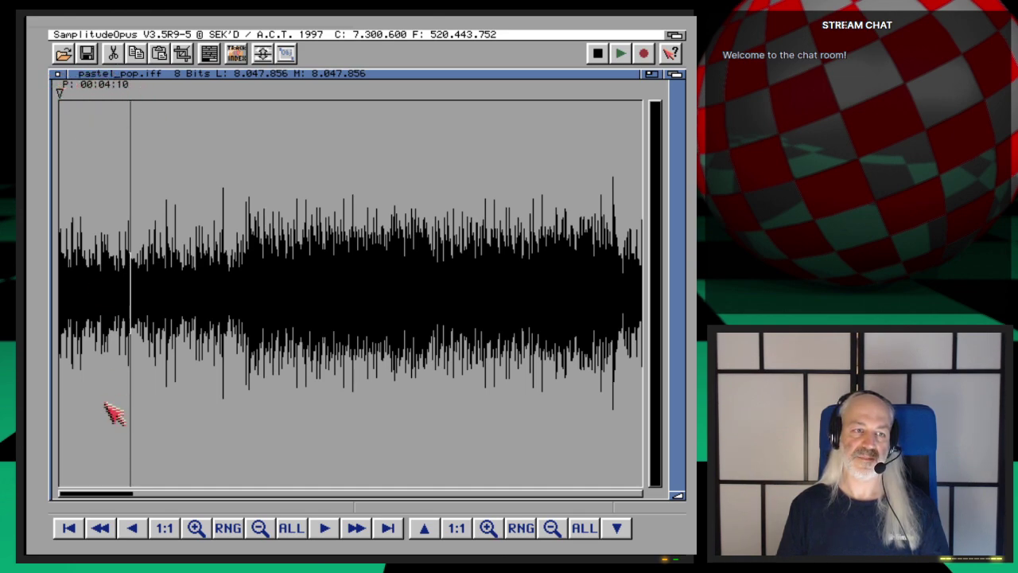
Step: Place the cursor at about 00:01:12 in the waveform and move it back to the start at 00:00:00
{"action": "left_click", "coordinate": [84, 151]}
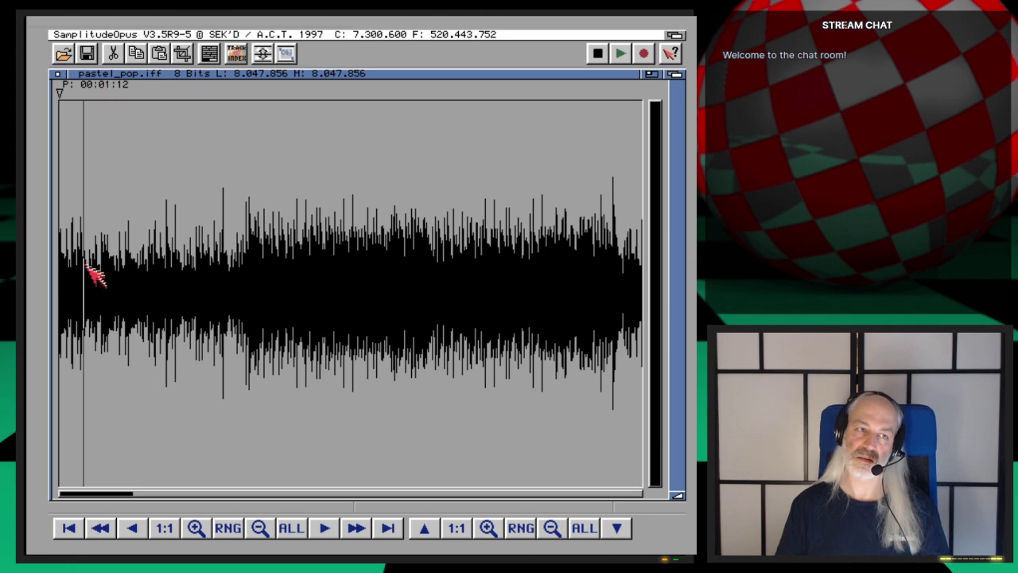
{"action": "left_click", "coordinate": [60, 300]}
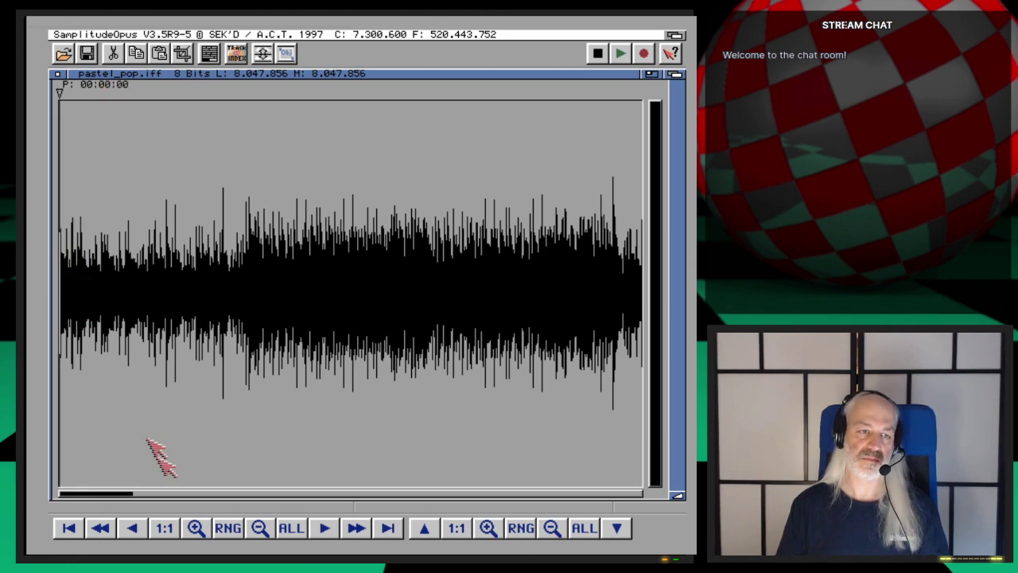
Step: Zoom in on the waveform and place the cursor at about 00:10:01 and 00:19:16 to read the frame positions
{"action": "key", "text": "space"}
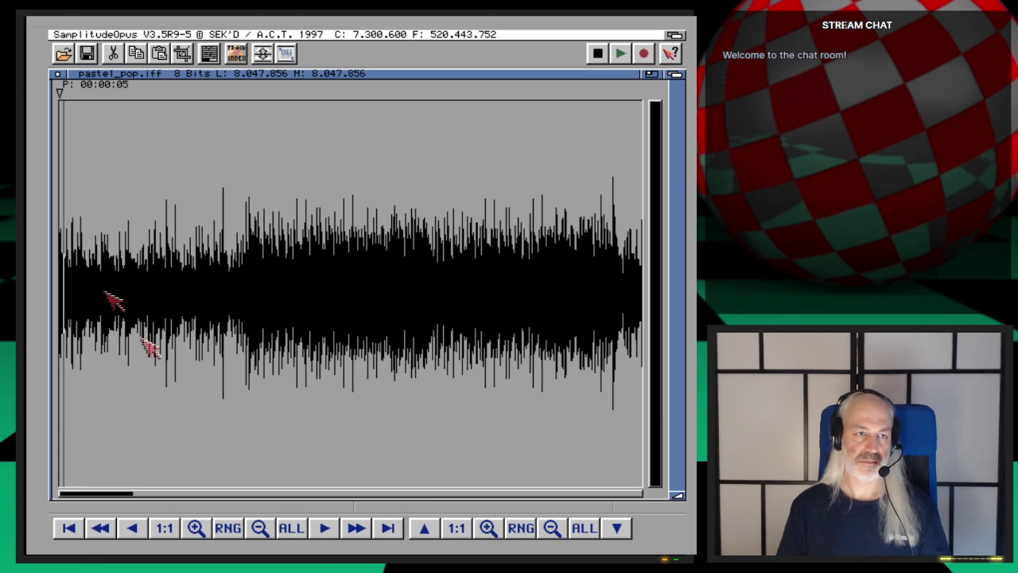
{"action": "left_click", "coordinate": [196, 528]}
{"action": "left_click", "coordinate": [67, 351]}
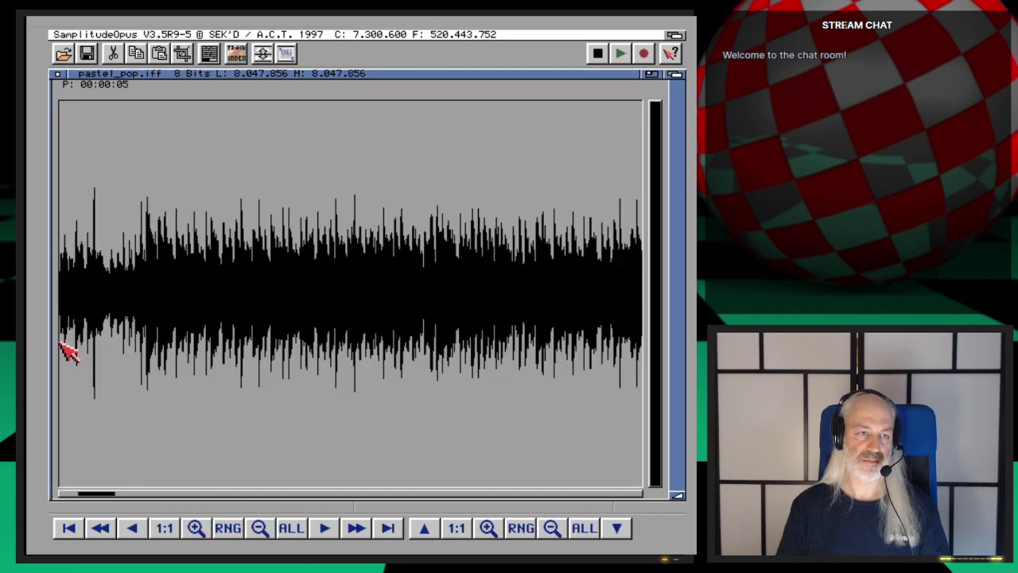
{"action": "left_click", "coordinate": [61, 344]}
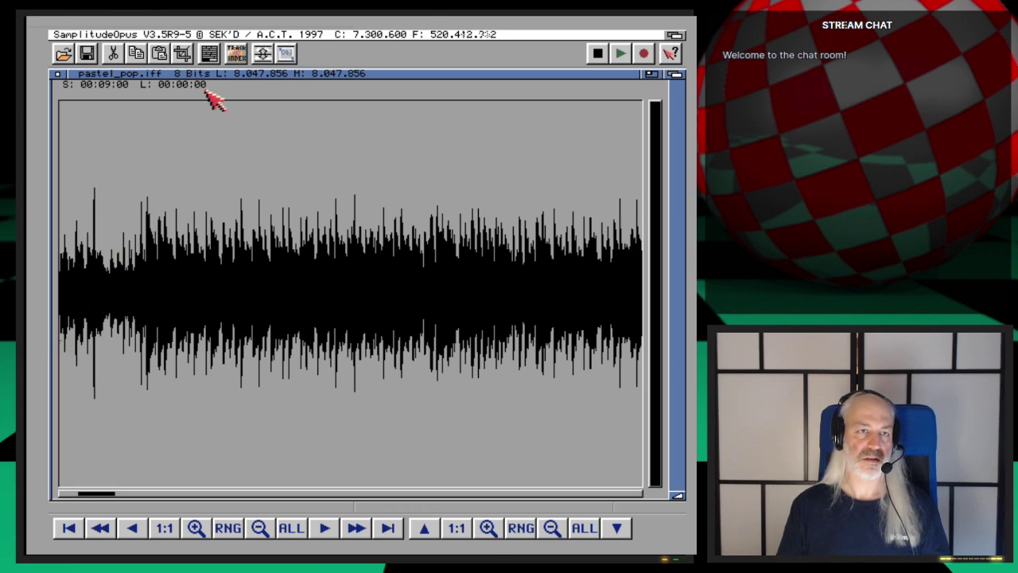
{"action": "left_click", "coordinate": [93, 315]}
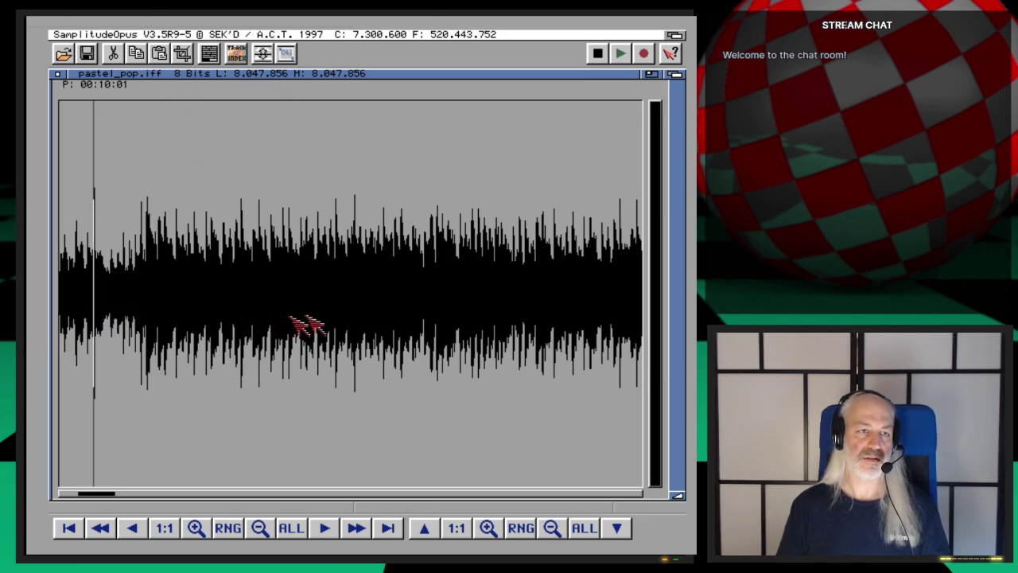
{"action": "left_click", "coordinate": [404, 320]}
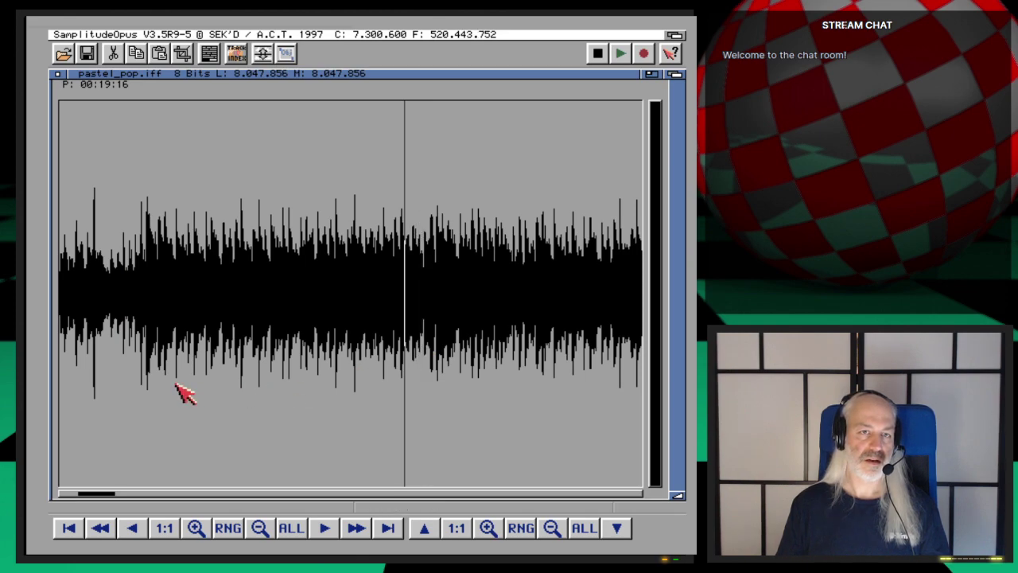
Step: Return to the start of the sample, place the cursor at 00:00:00, play it and stop at about 00:03:03
{"action": "left_click", "coordinate": [69, 529]}
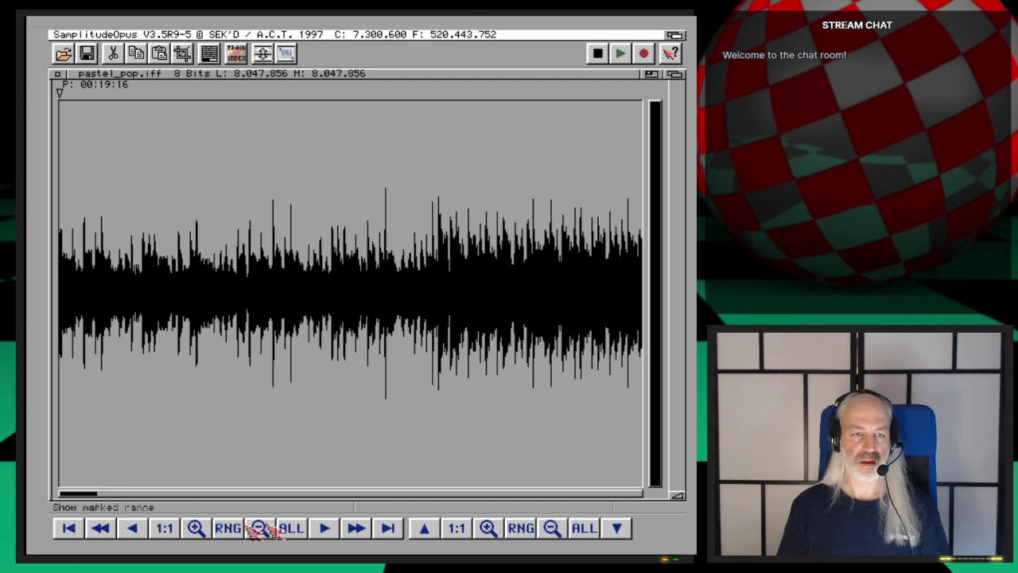
{"action": "left_click", "coordinate": [68, 414]}
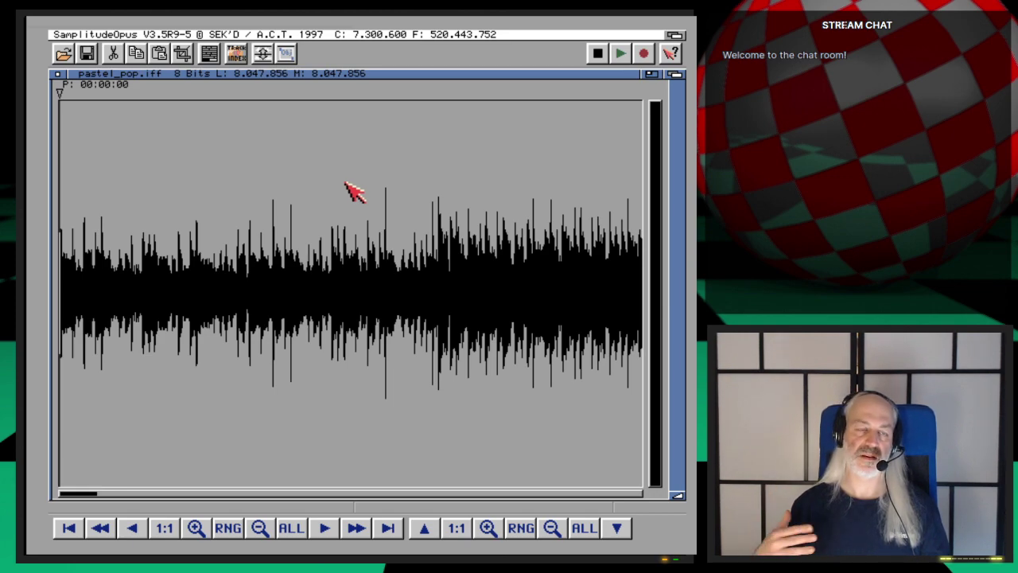
{"action": "key", "text": "space"}
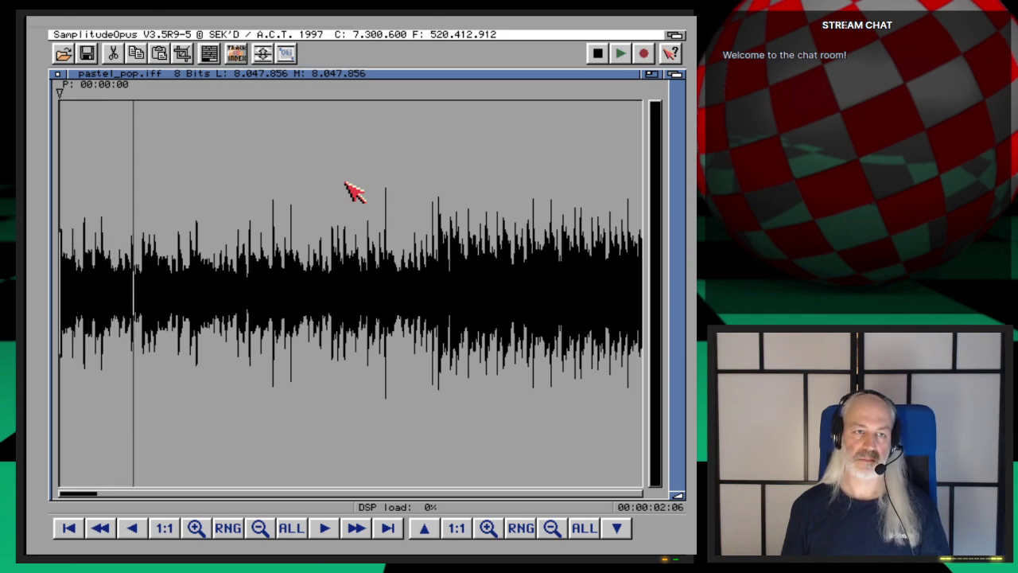
{"action": "key", "text": "space"}
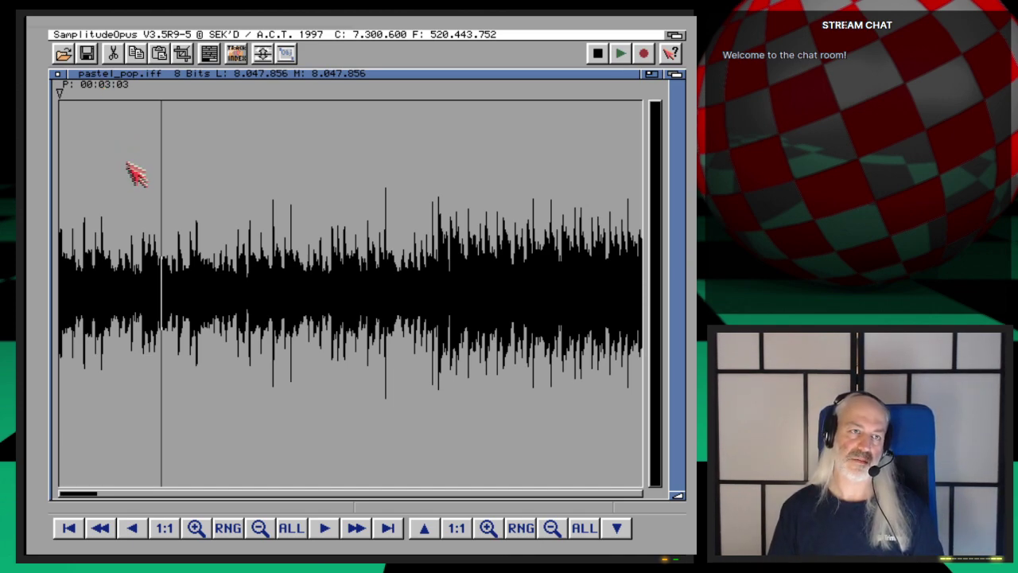
Step: Close the pastel_pop.iff project without saving its changes and quit the sample editor
{"action": "left_click", "coordinate": [64, 78]}
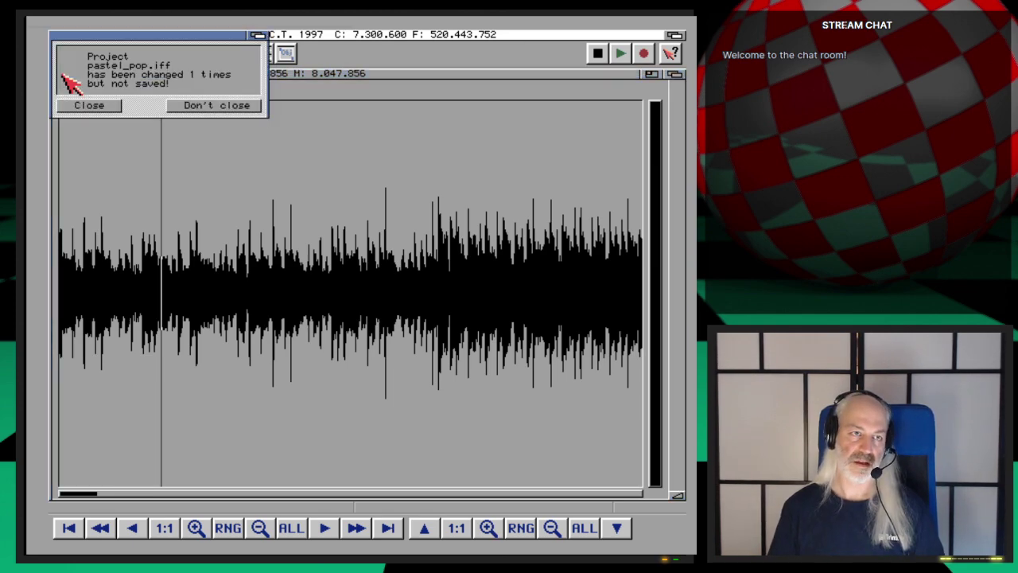
{"action": "left_click", "coordinate": [119, 106]}
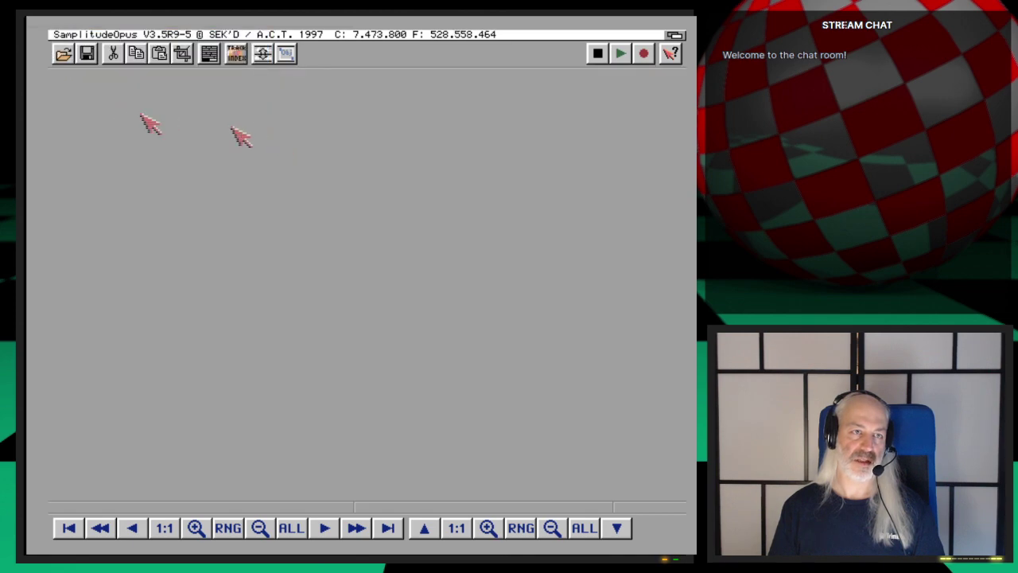
{"action": "right_click_drag", "start_coordinate": [148, 125], "coordinate": [97, 217]}
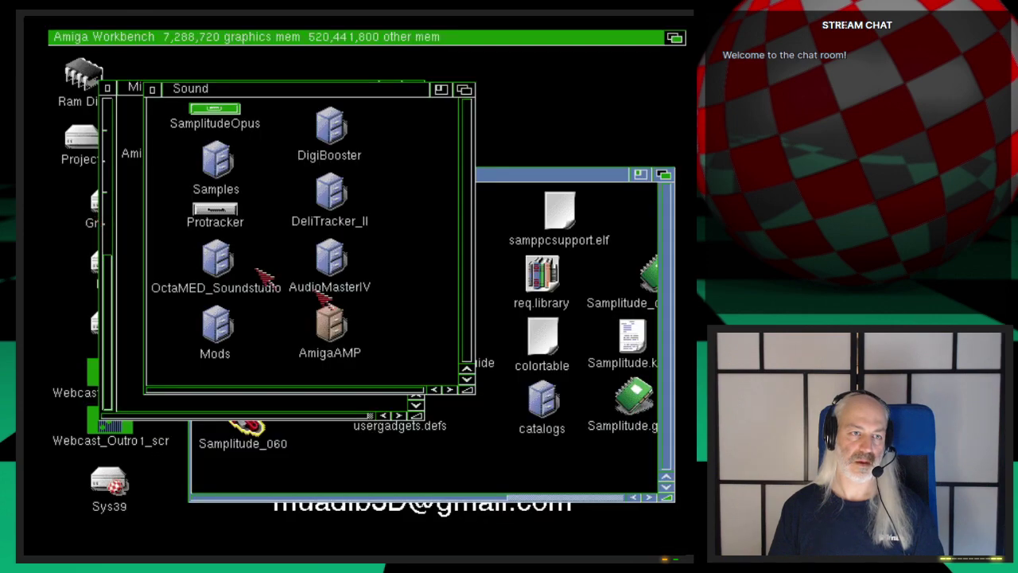
Step: Close the open Workbench drawer windows and switch to LightWave 3D
{"action": "left_click", "coordinate": [148, 91]}
{"action": "left_click", "coordinate": [108, 87]}
{"action": "left_click", "coordinate": [198, 173]}
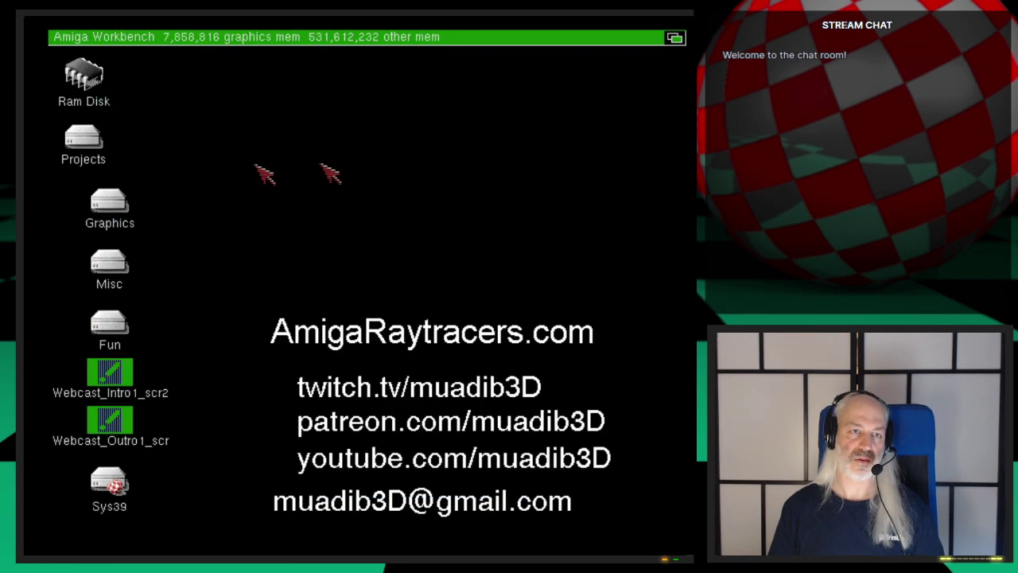
{"action": "right_click_drag", "start_coordinate": [454, 179], "coordinate": [429, 51]}
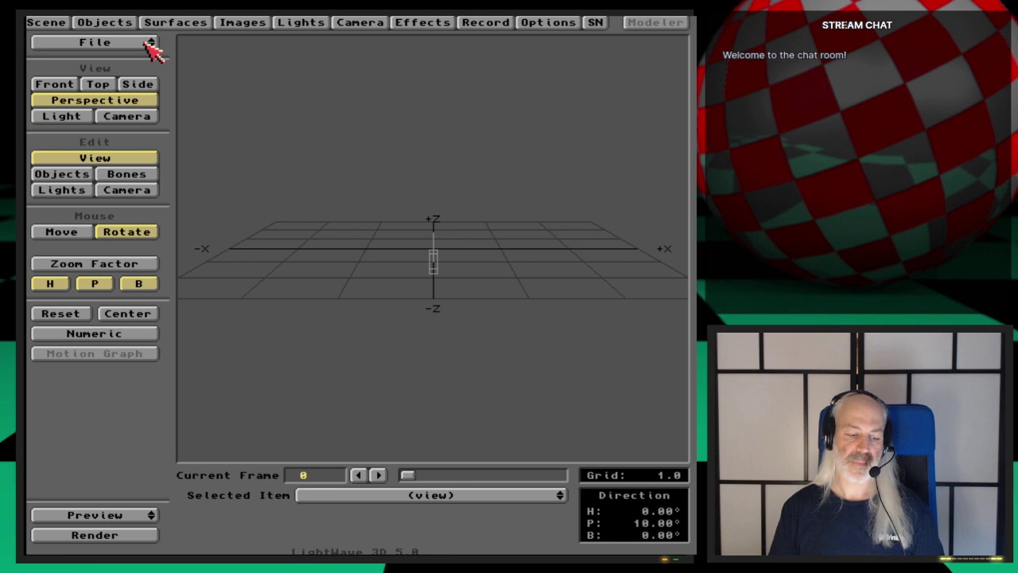
Step: Try to load TimingAttempt1 from 3D:webcast/Ep.43/Scenes as an object and close the Objects Panel
{"action": "left_click", "coordinate": [119, 22]}
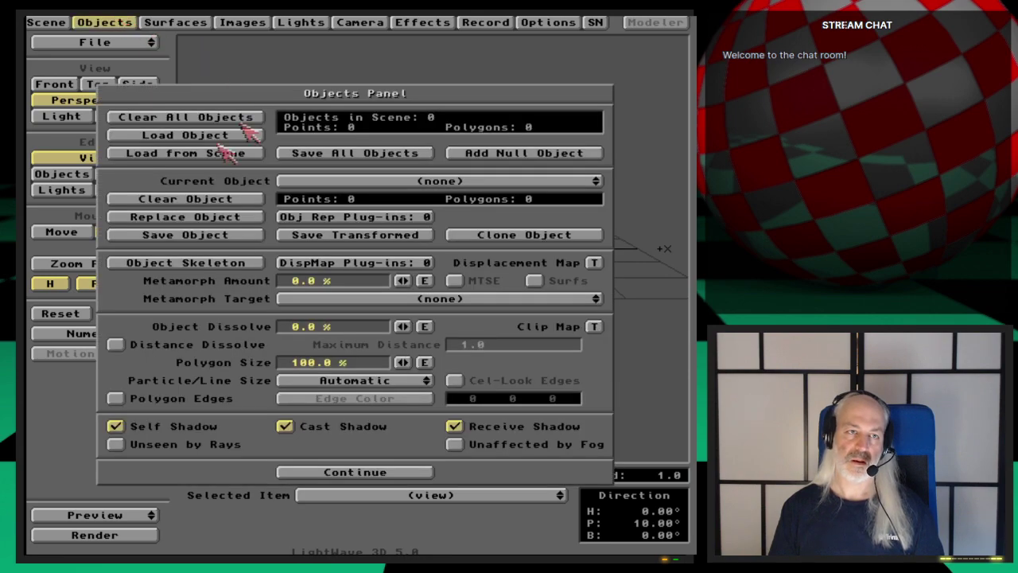
{"action": "left_click", "coordinate": [214, 136]}
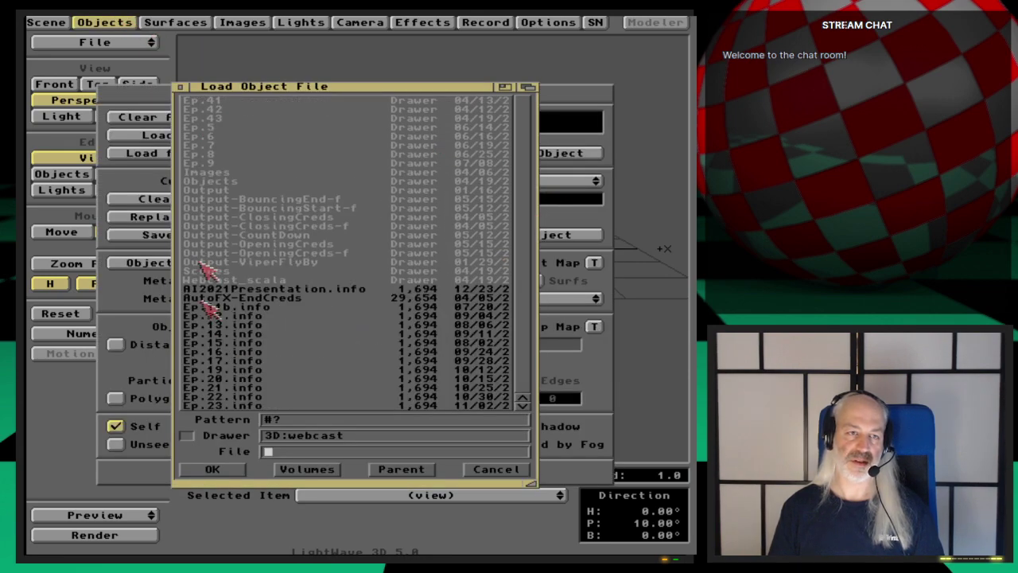
{"action": "left_click", "coordinate": [225, 119]}
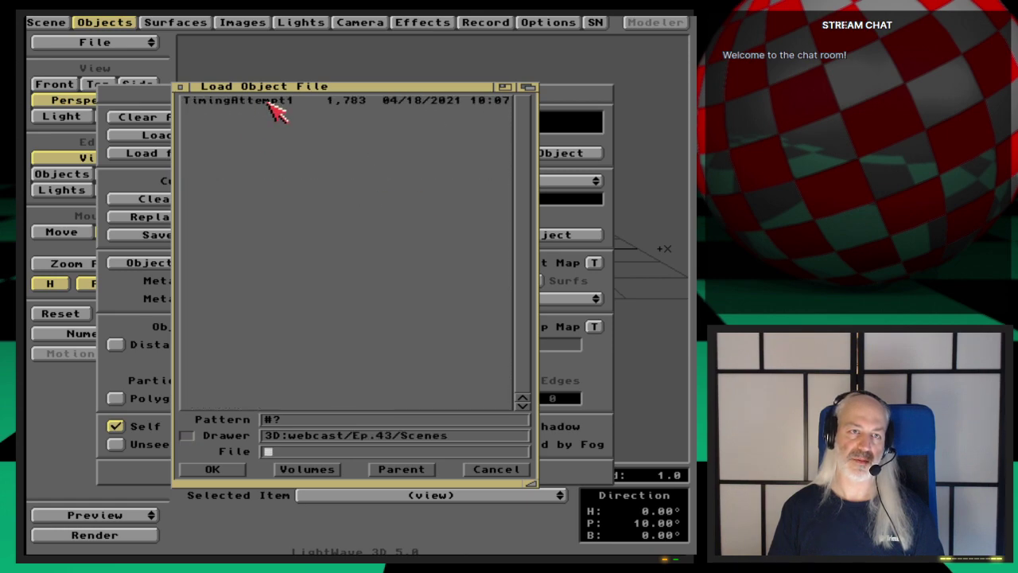
{"action": "double_click", "coordinate": [270, 111]}
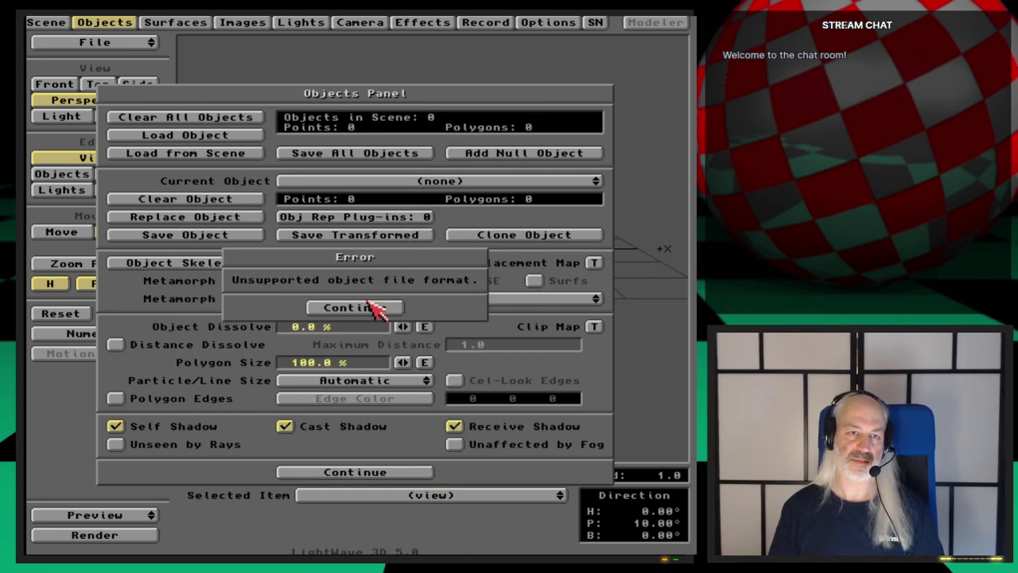
{"action": "left_click", "coordinate": [371, 302]}
{"action": "left_click", "coordinate": [130, 22]}
Step: Begin loading a scene and open the Ep.43 drawer inside 3D:webcast
{"action": "left_click_drag", "start_coordinate": [136, 42], "coordinate": [141, 59]}
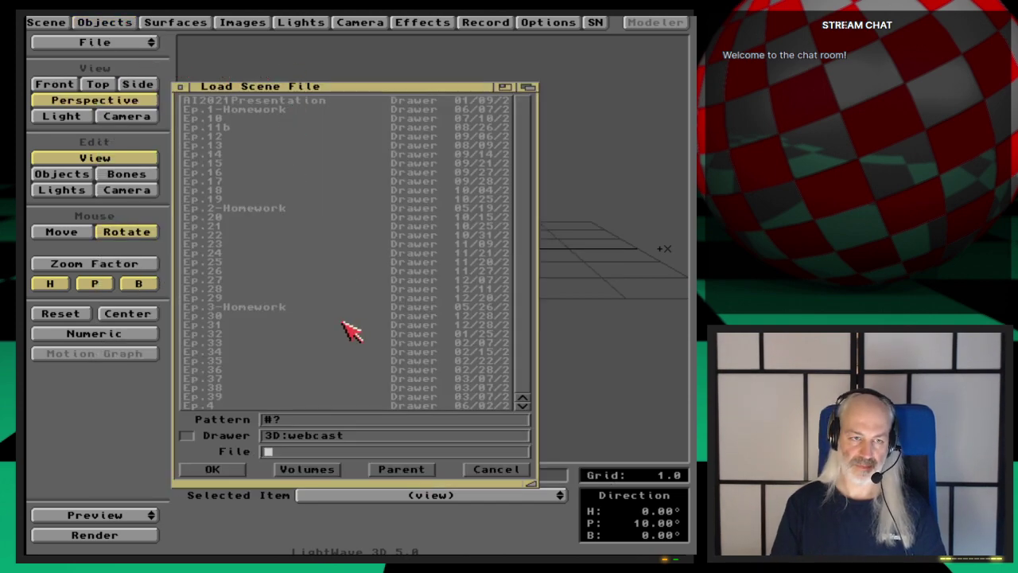
{"action": "key", "text": "Down"}
{"action": "key", "text": "shift+Down"}
{"action": "key", "text": "shift+Down"}
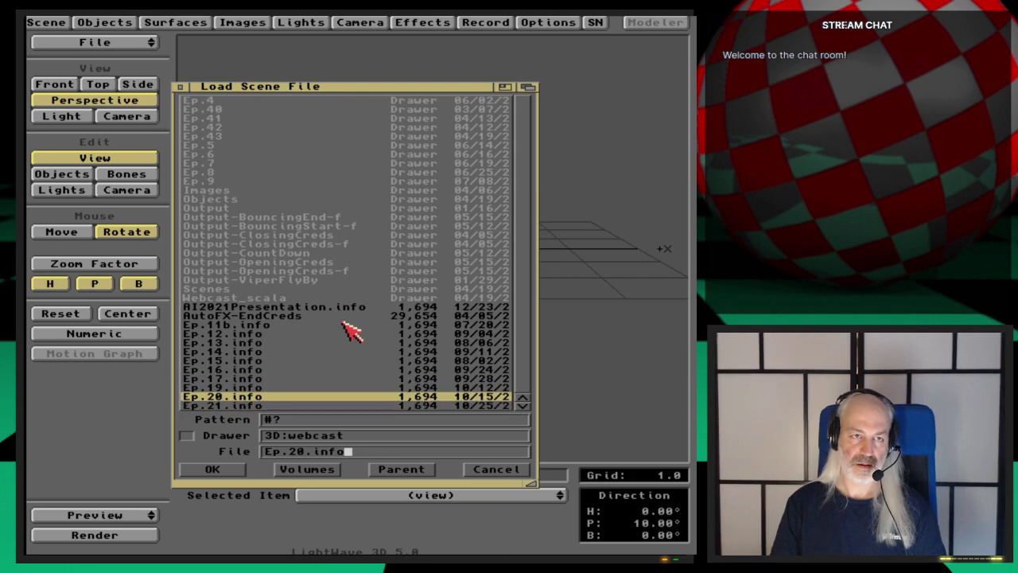
{"action": "key", "text": "Up"}
{"action": "key", "text": "Up"}
{"action": "key", "text": "Up"}
{"action": "key", "text": "Up"}
{"action": "key", "text": "Up"}
{"action": "key", "text": "Up"}
{"action": "key", "text": "Up"}
{"action": "key", "text": "Up"}
{"action": "key", "text": "Up"}
{"action": "key", "text": "Up"}
{"action": "key", "text": "Up"}
{"action": "key", "text": "Up"}
{"action": "key", "text": "Up"}
{"action": "key", "text": "Up"}
{"action": "key", "text": "Up"}
{"action": "key", "text": "Up"}
{"action": "key", "text": "Up"}
{"action": "key", "text": "Up"}
{"action": "key", "text": "Up"}
{"action": "key", "text": "Up"}
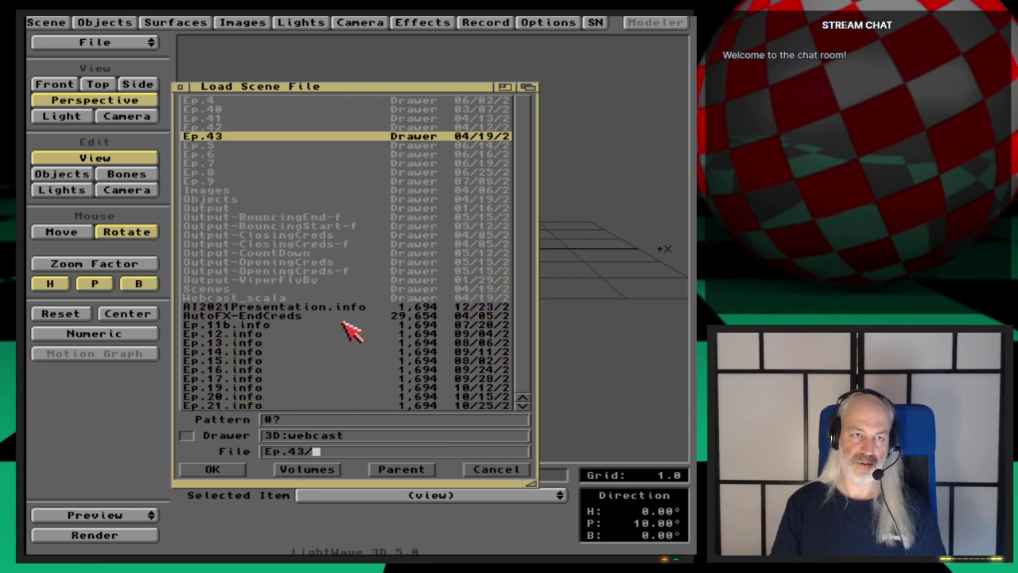
{"action": "key", "text": "Return"}
Step: Try to load an entry of the Ep.43 drawer as a scene
{"action": "key", "text": "Down"}
{"action": "key", "text": "Down"}
{"action": "key", "text": "Down"}
{"action": "key", "text": "Return"}
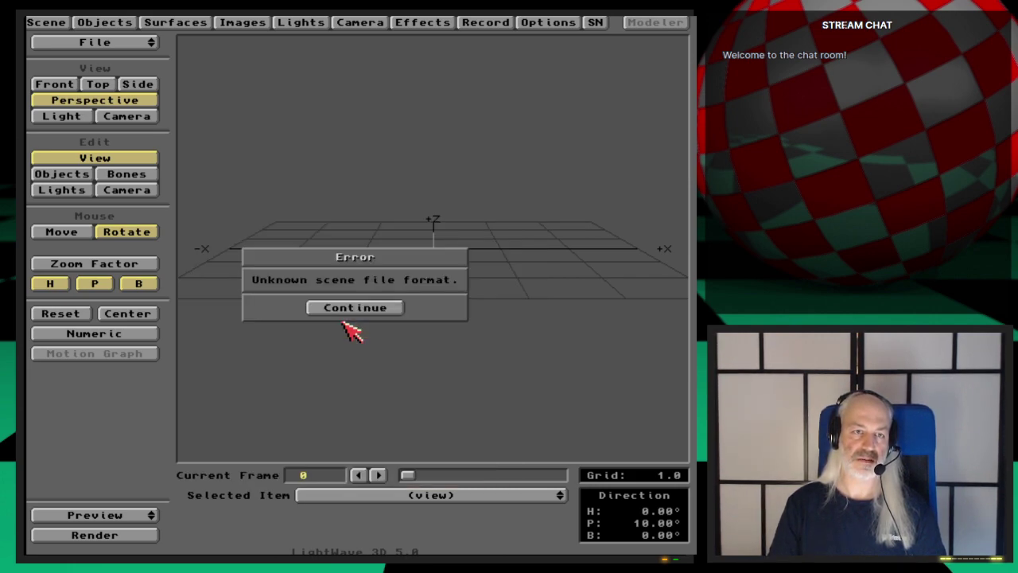
{"action": "key", "text": "Return"}
Step: Load the scene TimingAttempt1 from 3D:webcast/Ep.43/Scenes
{"action": "left_click", "coordinate": [146, 40]}
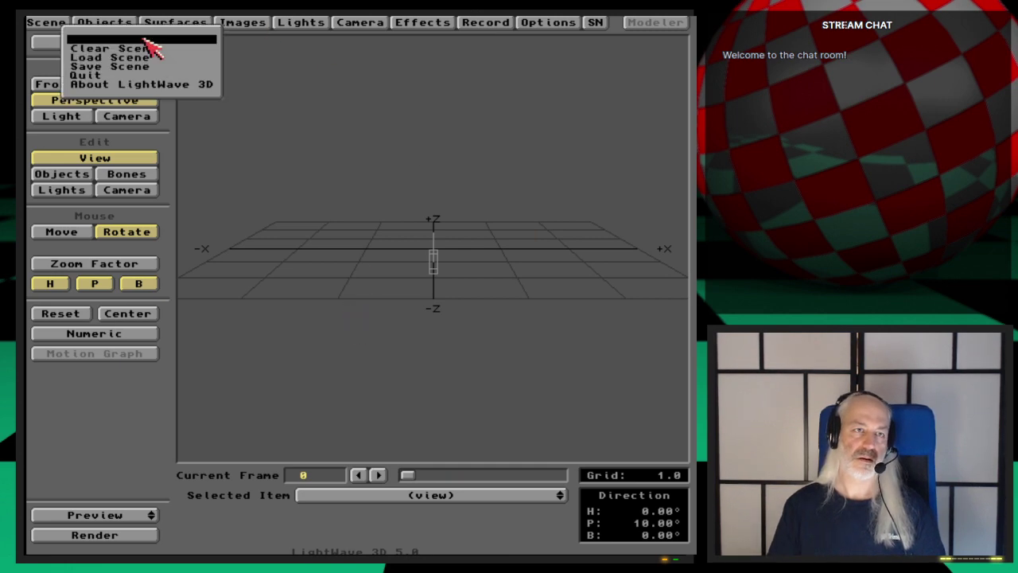
{"action": "left_click", "coordinate": [148, 57]}
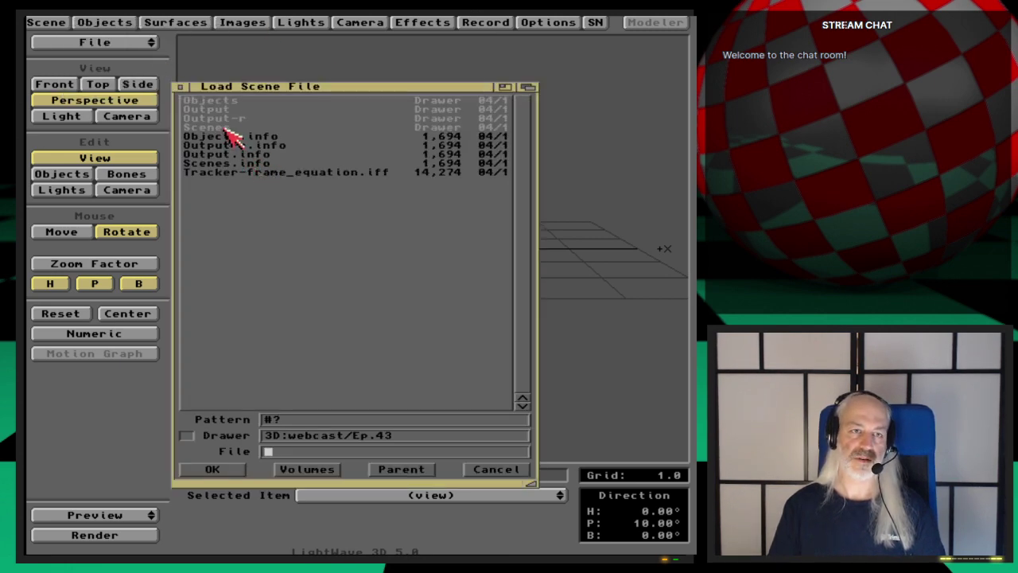
{"action": "left_click", "coordinate": [226, 128]}
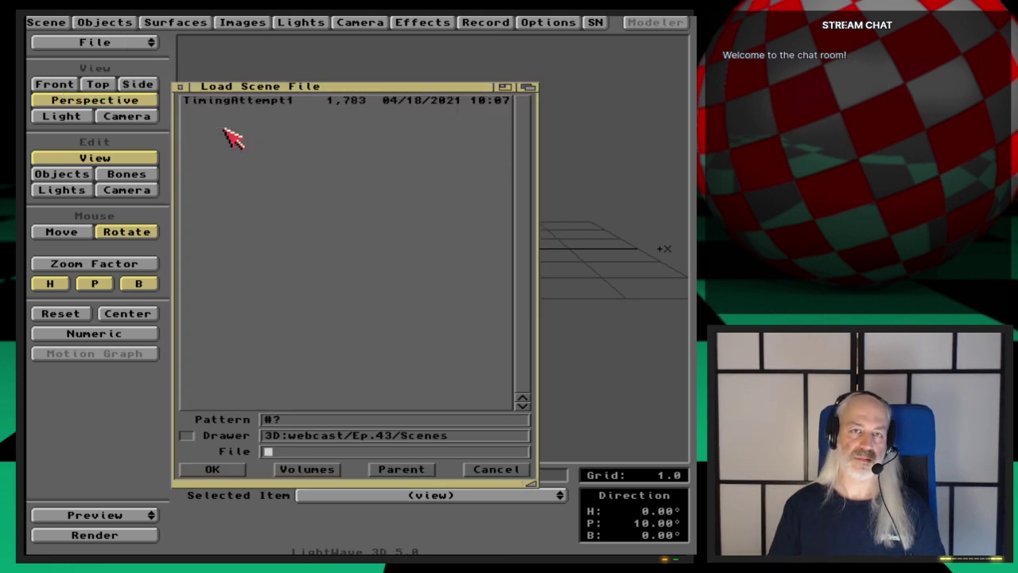
{"action": "double_click", "coordinate": [291, 101]}
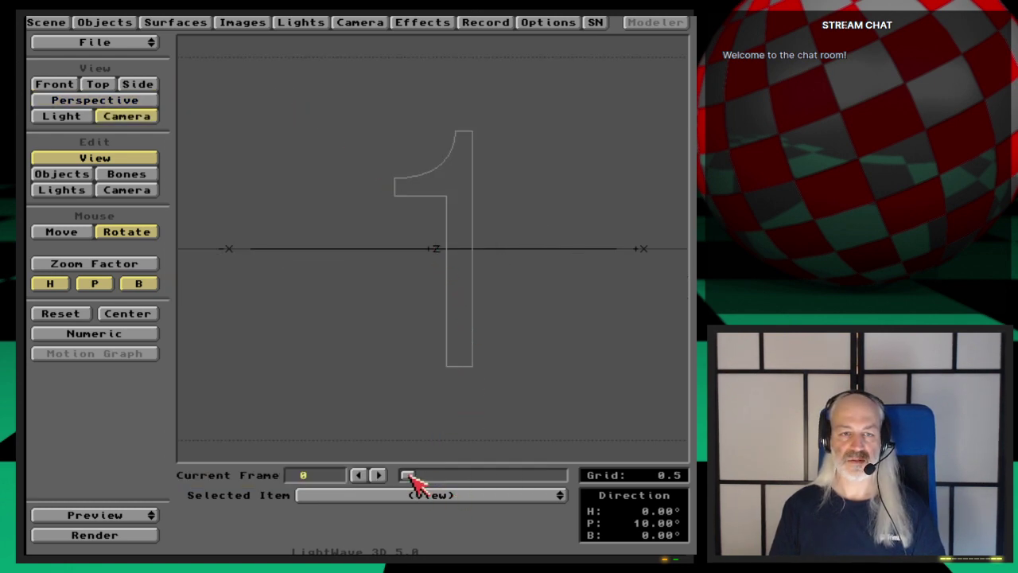
Step: Scrub the scene's frames, return to frame 0, switch editing to objects and select object 2
{"action": "left_click_drag", "start_coordinate": [414, 481], "coordinate": [340, 482]}
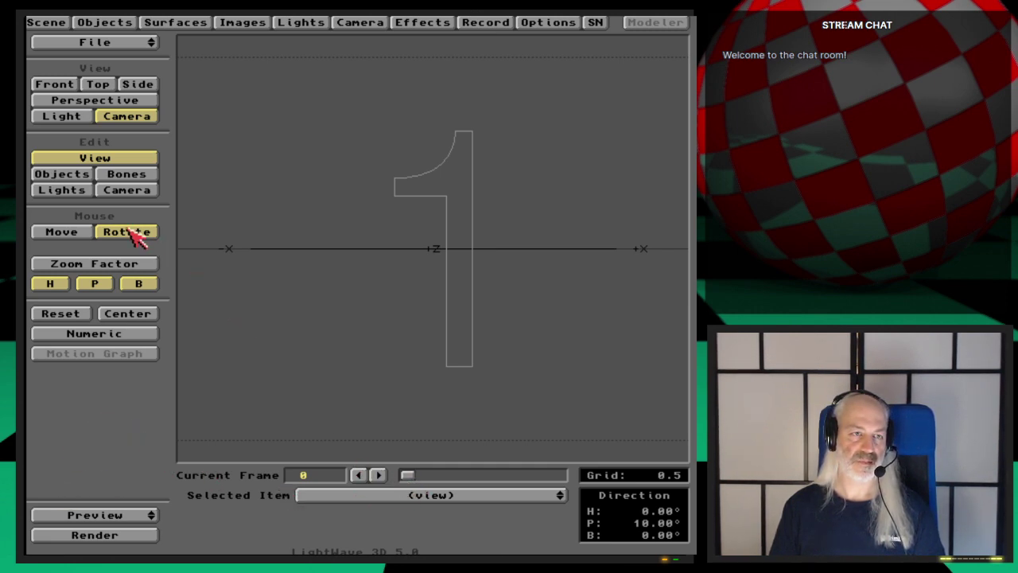
{"action": "left_click", "coordinate": [64, 175]}
{"action": "left_click", "coordinate": [451, 496]}
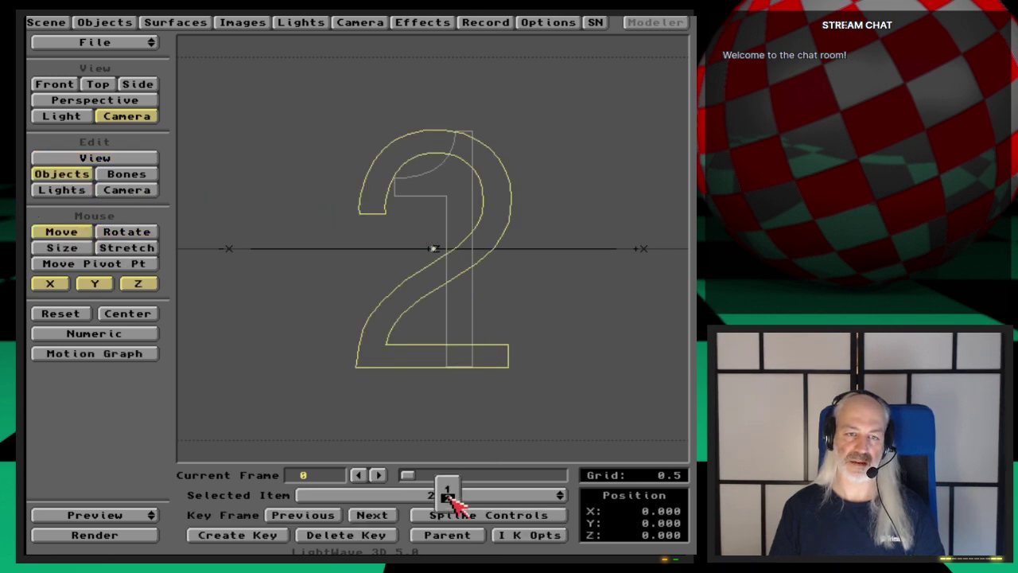
{"action": "left_click", "coordinate": [459, 438]}
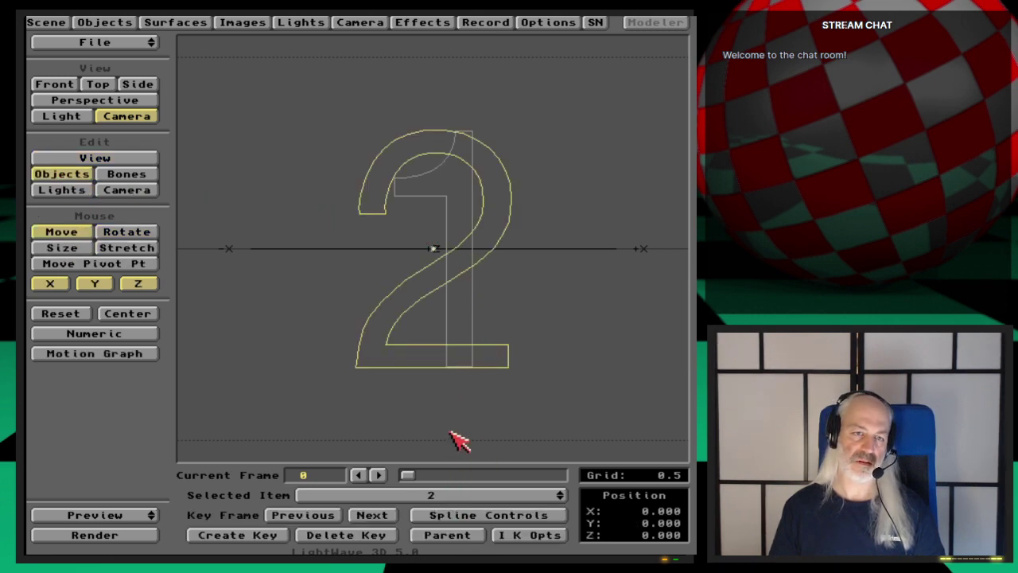
Step: Clear all objects from the scene
{"action": "left_click", "coordinate": [131, 22]}
{"action": "left_click", "coordinate": [235, 117]}
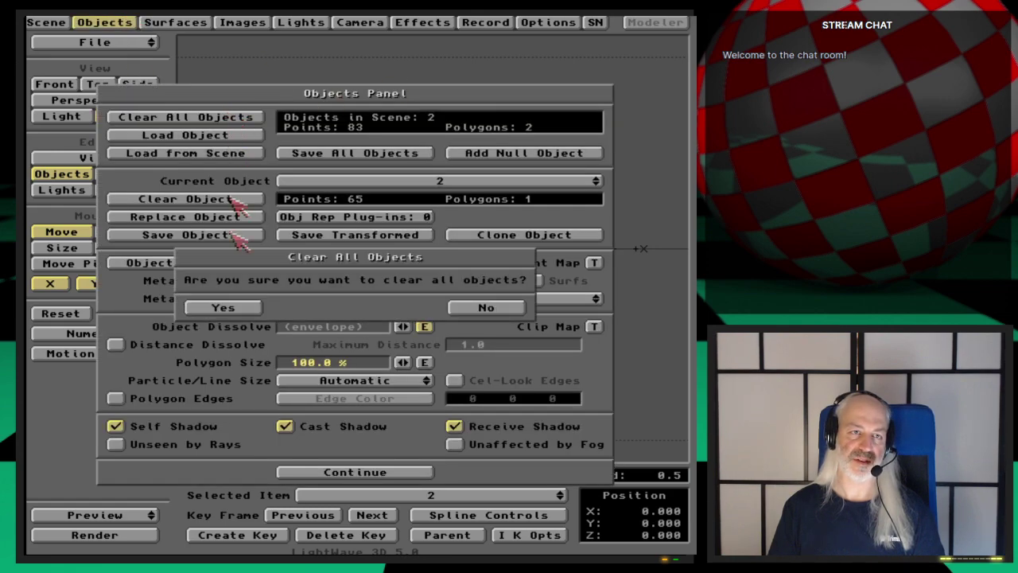
{"action": "left_click", "coordinate": [223, 305]}
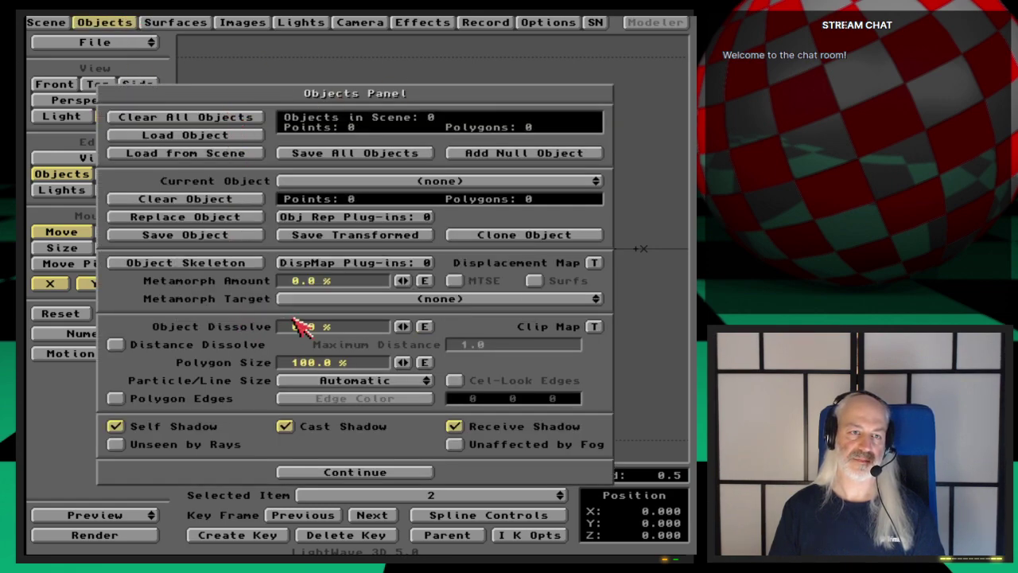
Step: Load objects 1 and 2 from 3D:webcast/Ep.43/Objects and close the Objects Panel
{"action": "left_click", "coordinate": [236, 137]}
{"action": "left_click", "coordinate": [404, 469]}
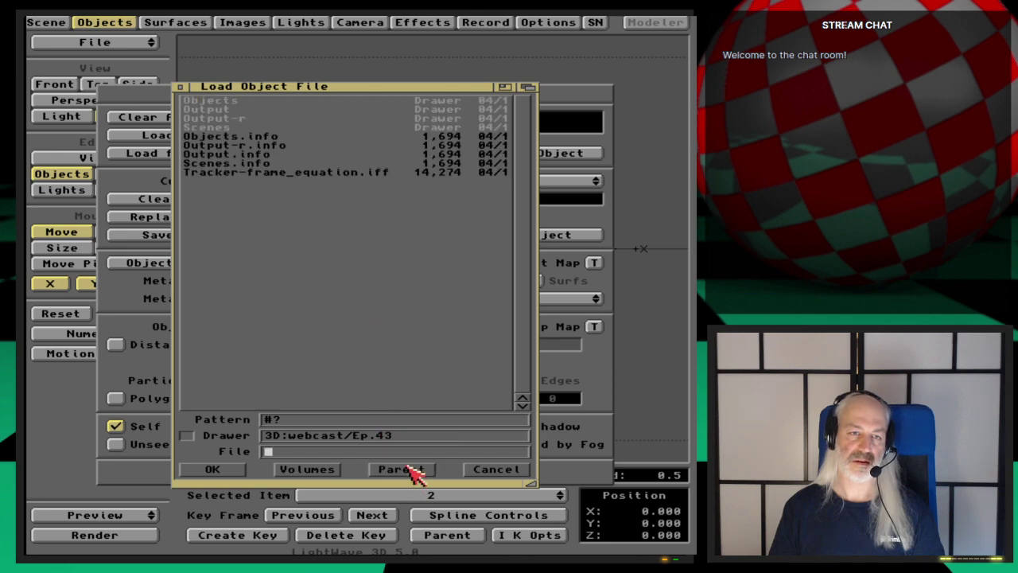
{"action": "left_click", "coordinate": [220, 100]}
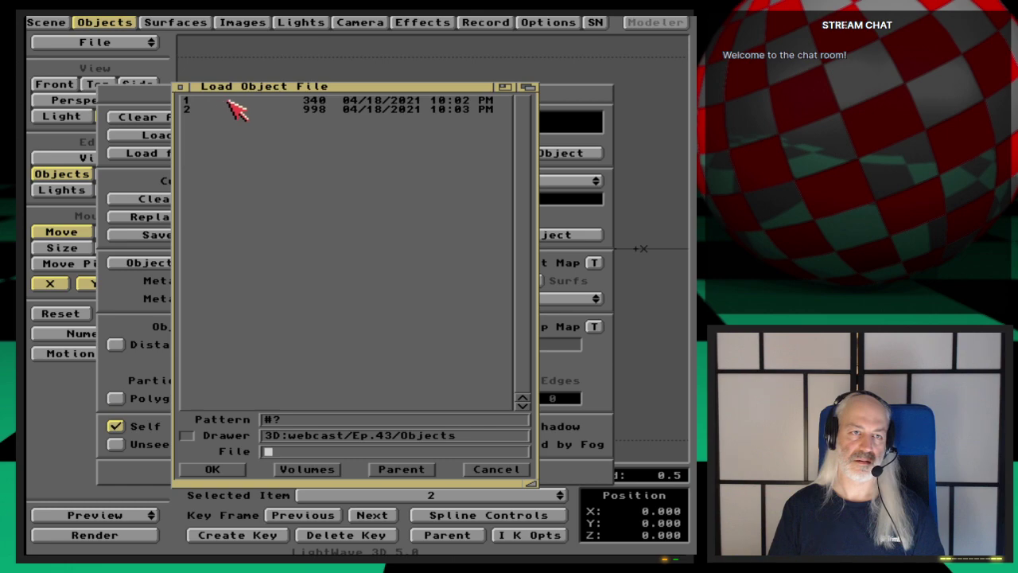
{"action": "double_click", "coordinate": [230, 101]}
{"action": "left_click", "coordinate": [236, 133]}
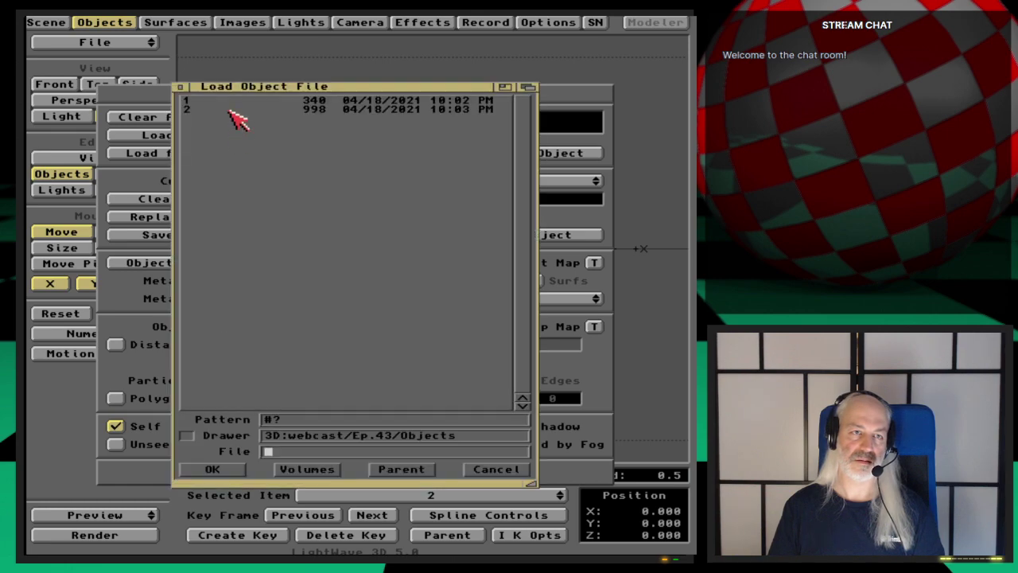
{"action": "double_click", "coordinate": [236, 110]}
{"action": "left_click", "coordinate": [125, 20]}
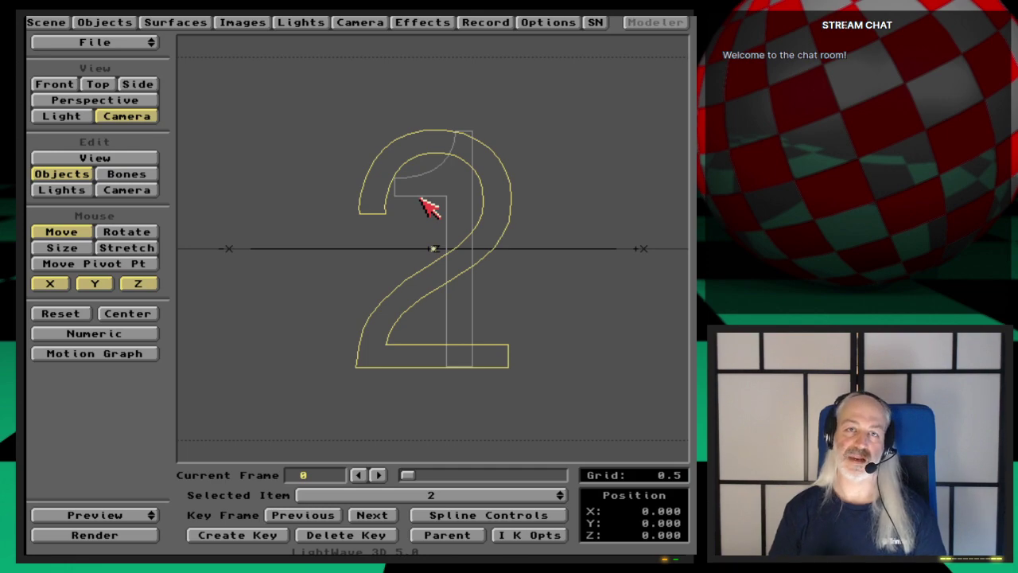
Step: Open the Object Dissolve envelope of object 1 for editing
{"action": "left_click", "coordinate": [132, 22]}
{"action": "left_click", "coordinate": [503, 179]}
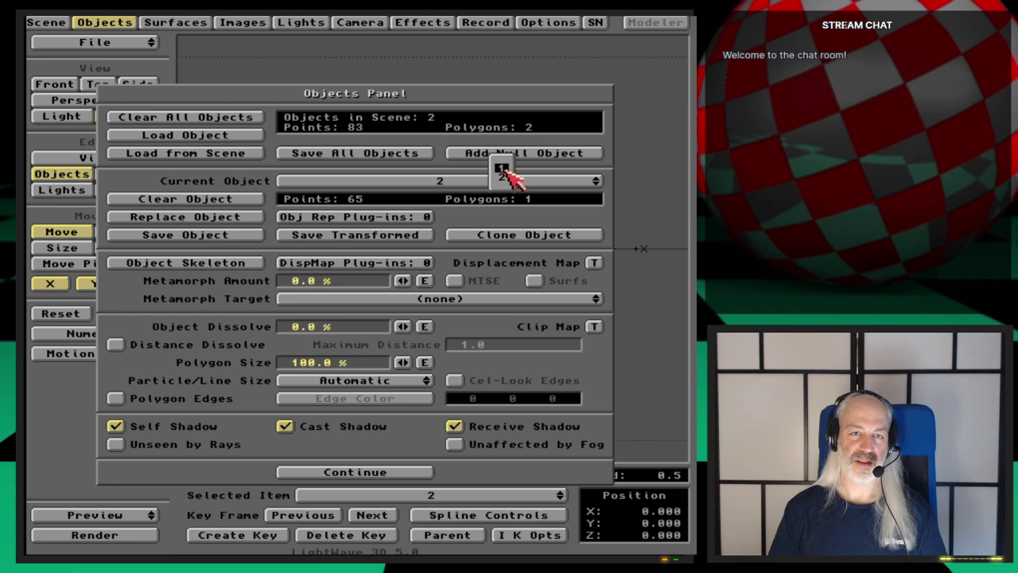
{"action": "left_click", "coordinate": [504, 169]}
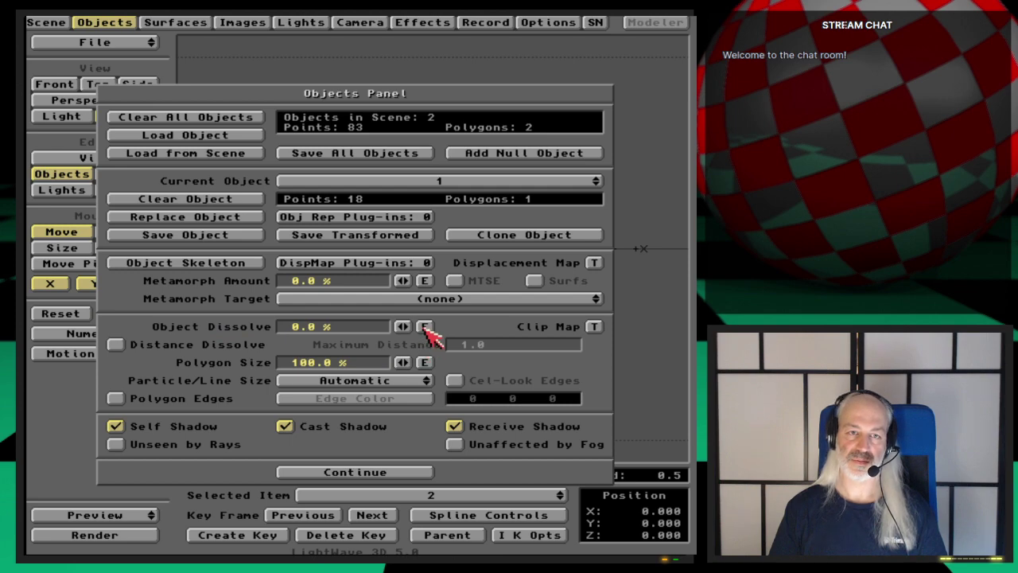
{"action": "left_click", "coordinate": [425, 327]}
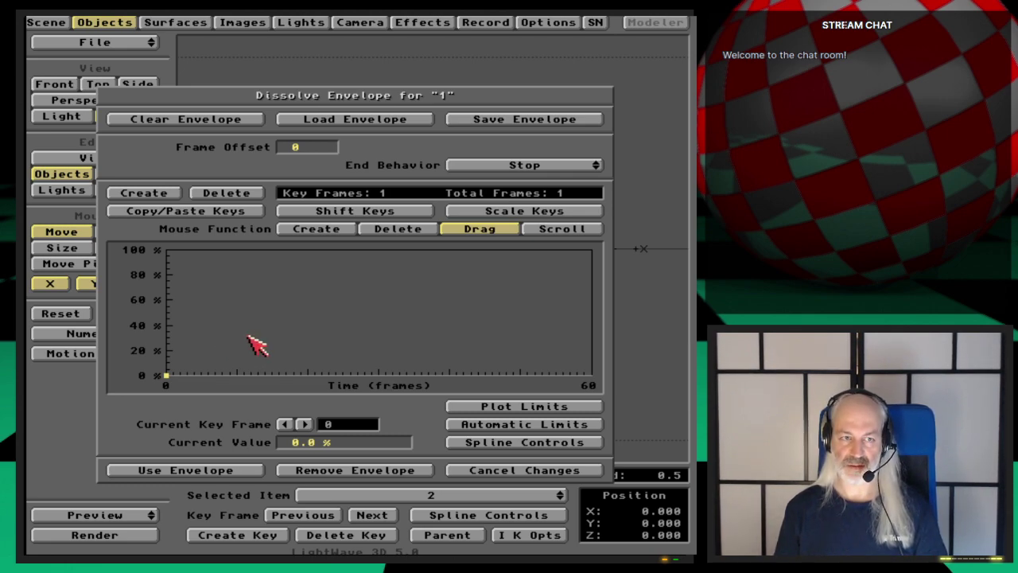
Step: Add dissolve keys to object 1's envelope at frame 79 with 0% and at frame 80 with 100%
{"action": "key", "text": "Return"}
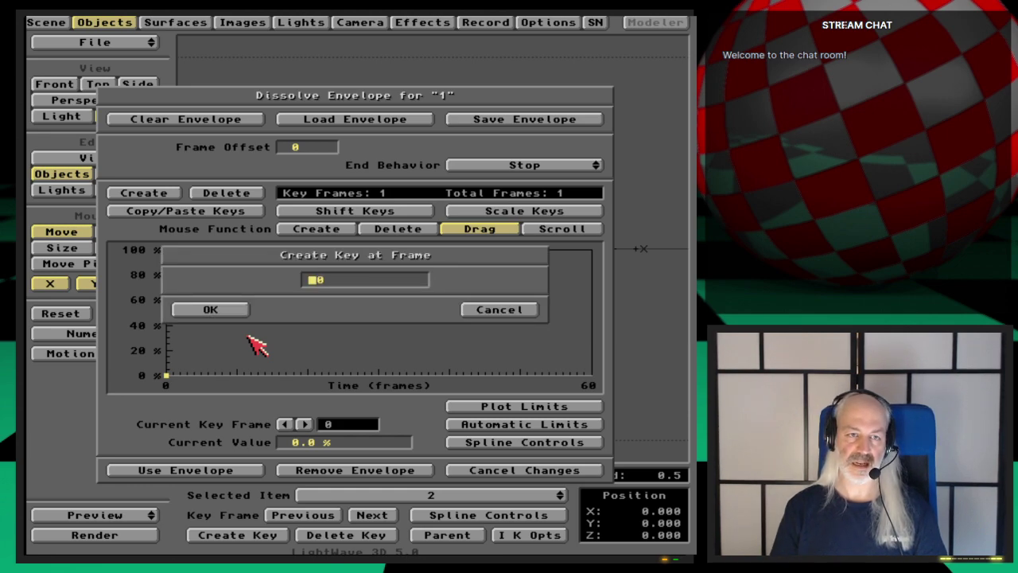
{"action": "key", "text": "Return"}
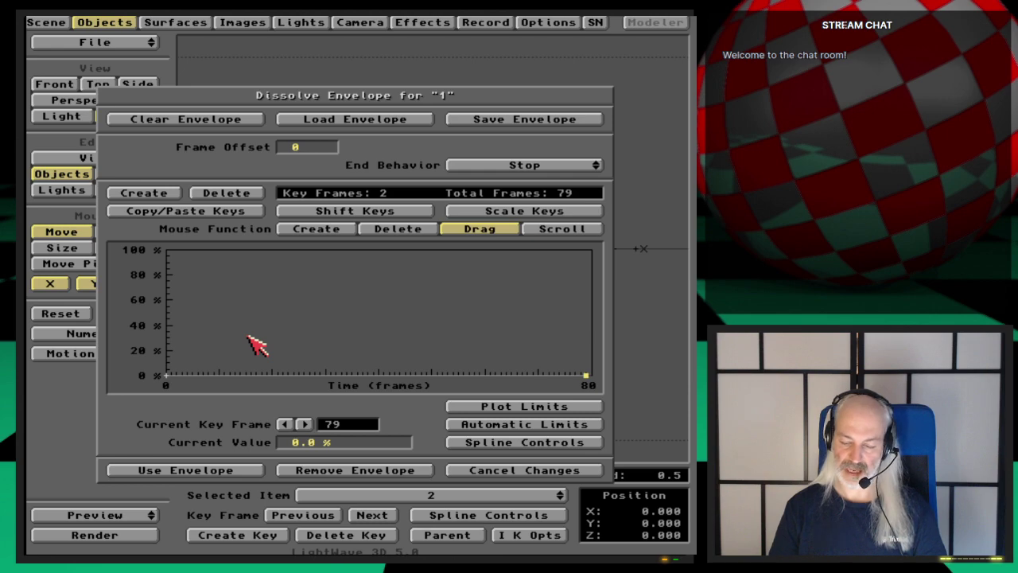
{"action": "key", "text": "Return"}
{"action": "type", "text": "8079"}
{"action": "key", "text": "Return"}
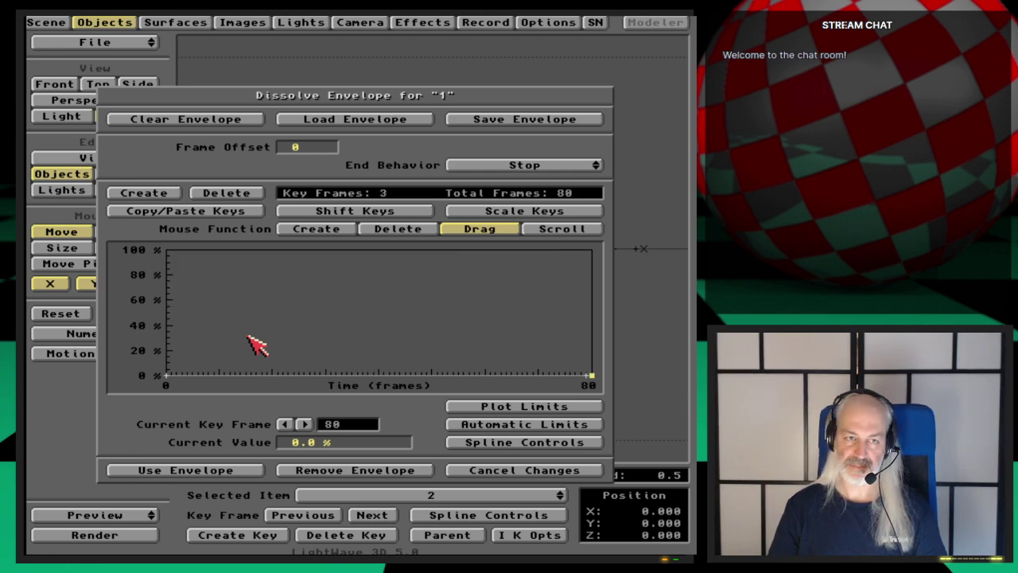
{"action": "key", "text": "Tab"}
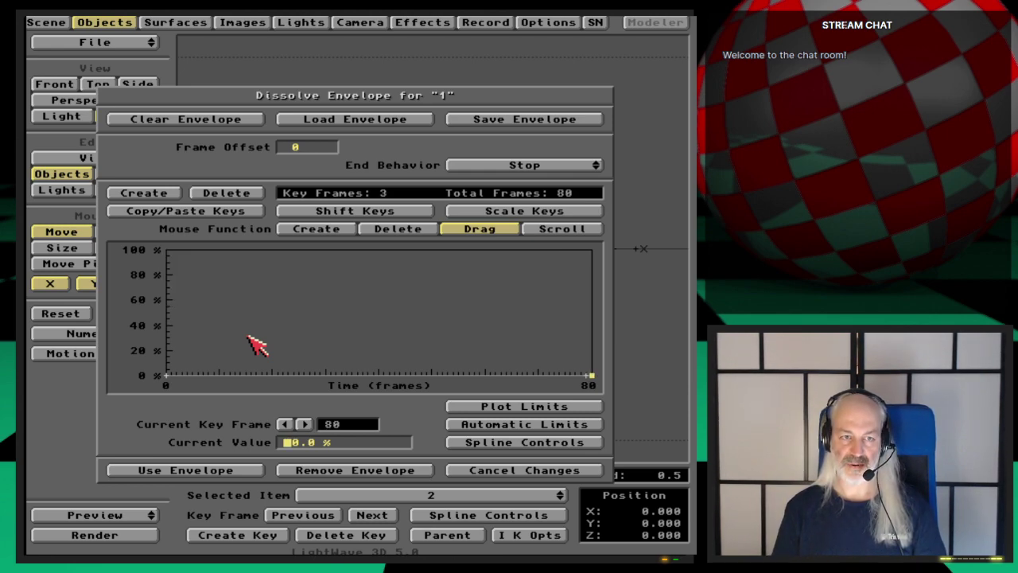
{"action": "type", "text": "100"}
{"action": "key", "text": "Return"}
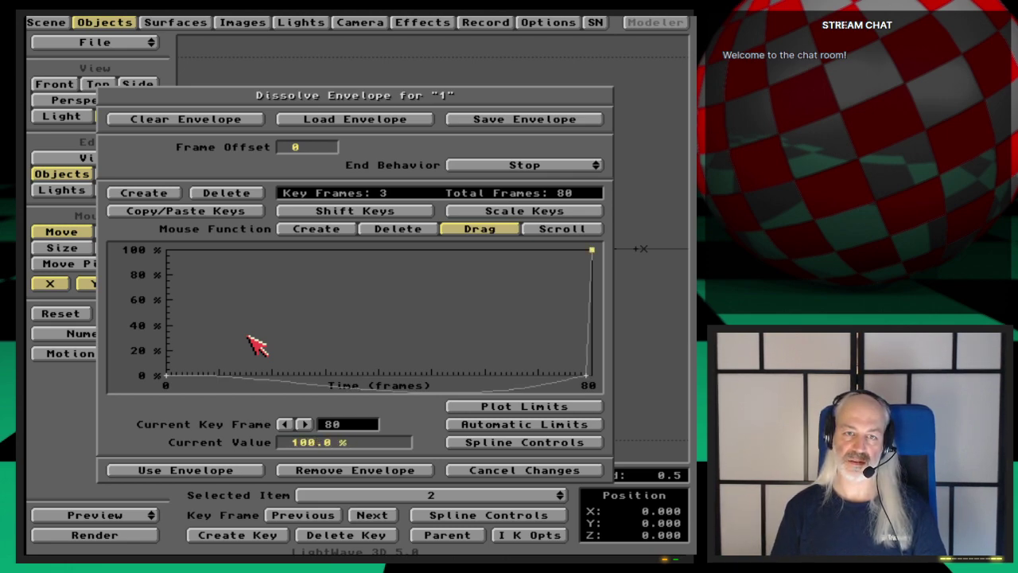
Step: Make the dissolve keys at frames 79 and 80 linear in their spline controls
{"action": "key", "text": "Left"}
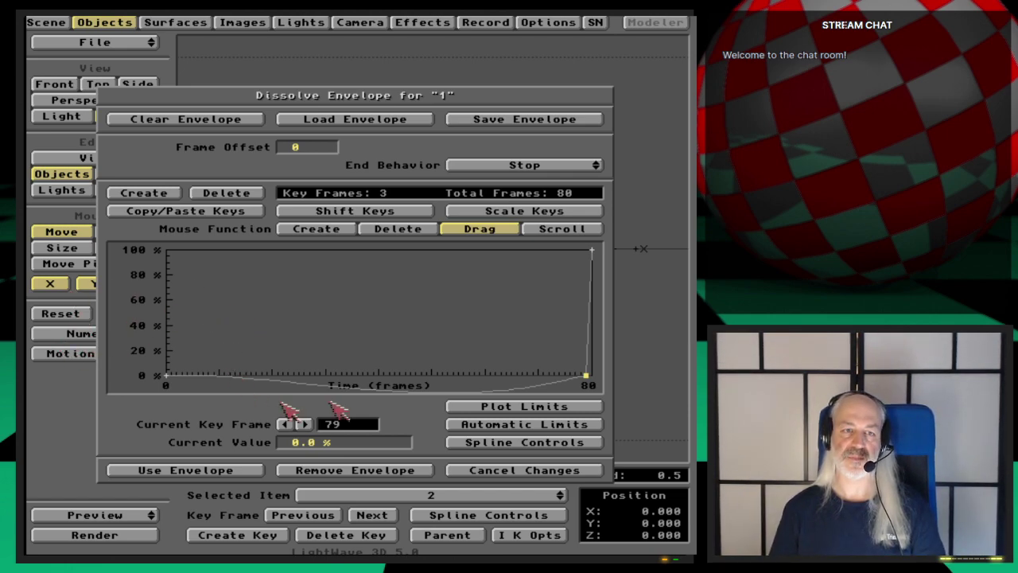
{"action": "right_click", "coordinate": [476, 338]}
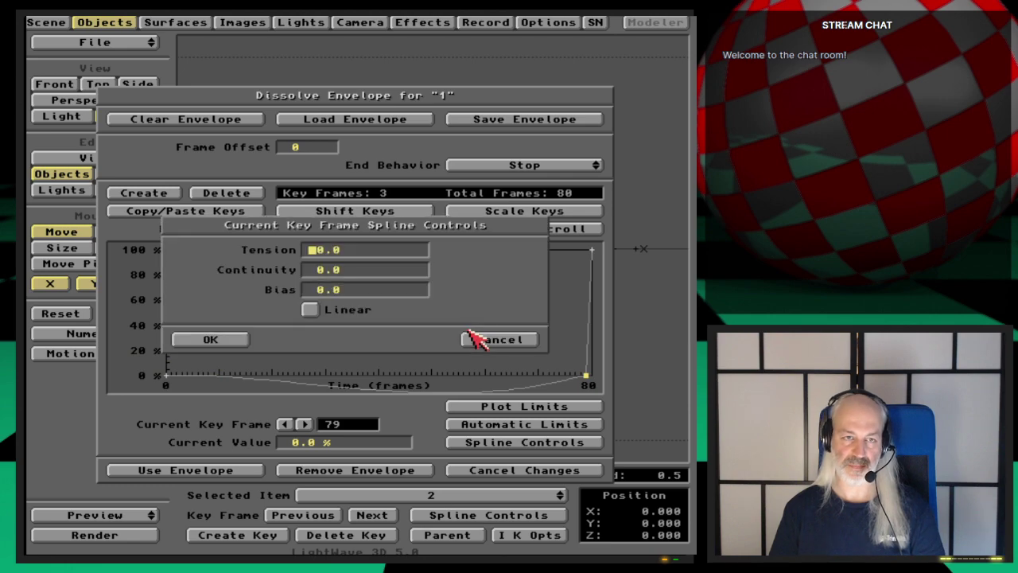
{"action": "left_click", "coordinate": [314, 308]}
{"action": "left_click", "coordinate": [213, 338]}
{"action": "key", "text": "Right"}
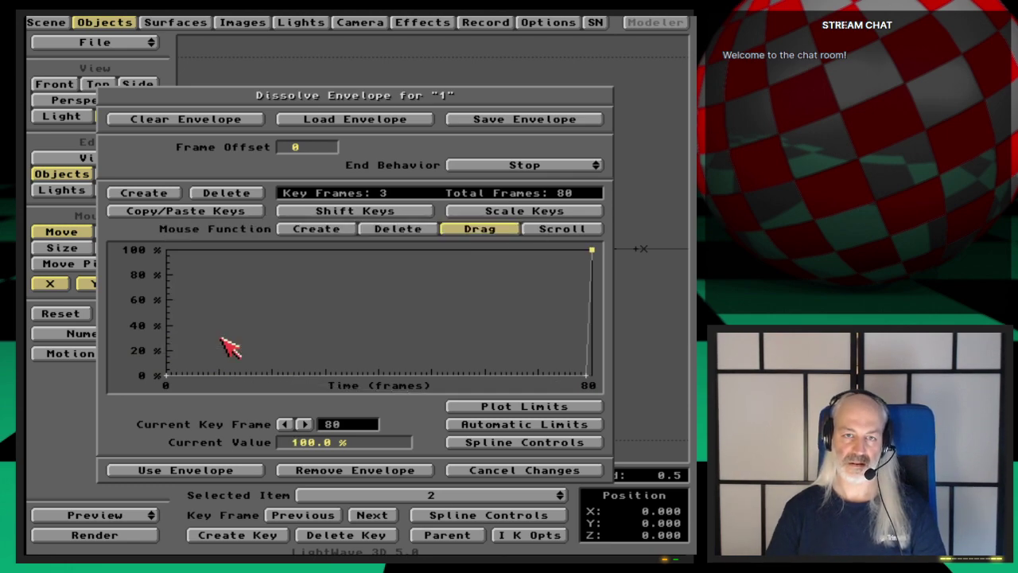
{"action": "right_click", "coordinate": [221, 345]}
{"action": "left_click", "coordinate": [312, 310]}
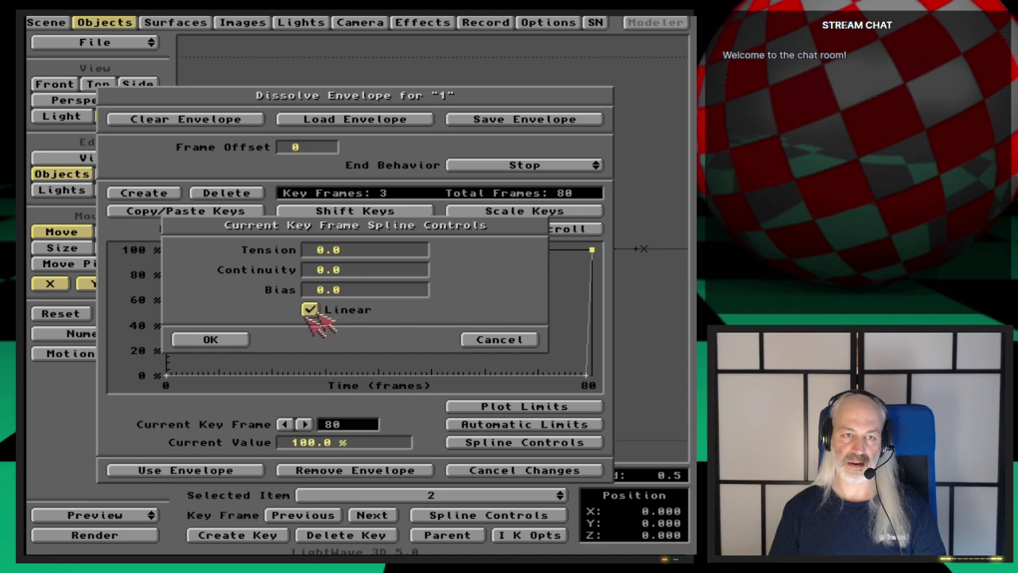
{"action": "left_click", "coordinate": [239, 340]}
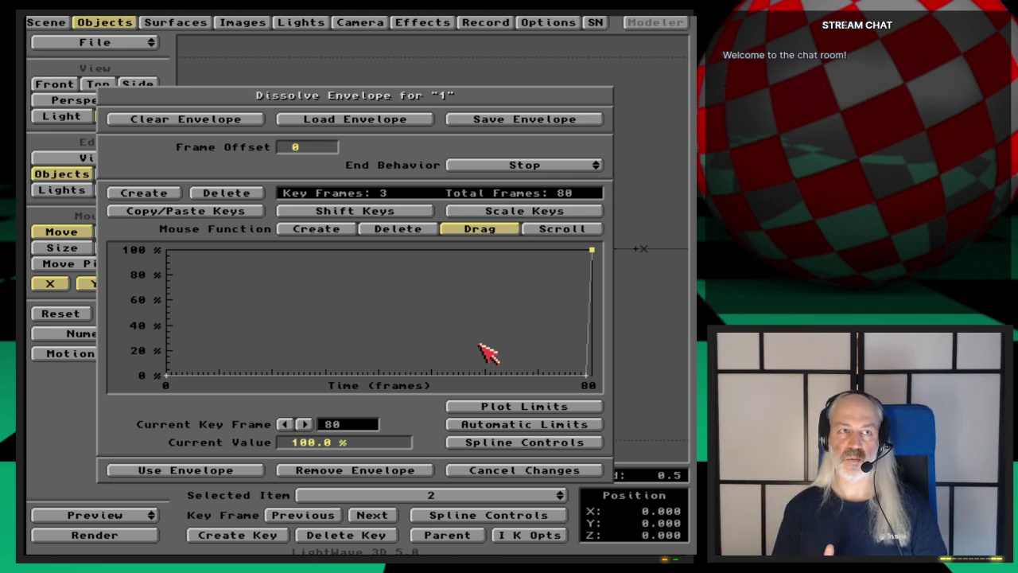
Step: Add a dissolve key at frame 159 that holds the 100% value
{"action": "key", "text": "Return"}
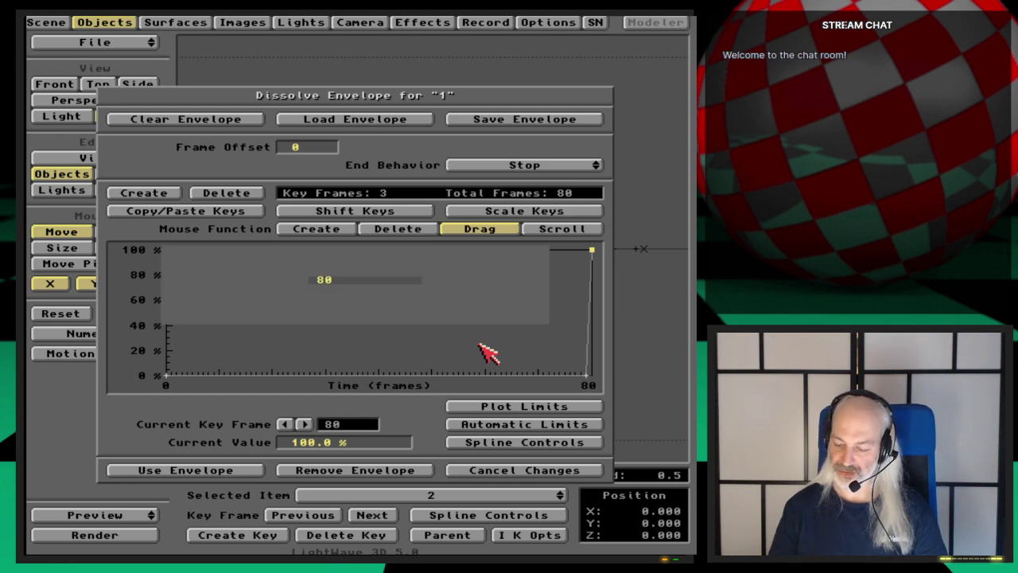
{"action": "type", "text": "159"}
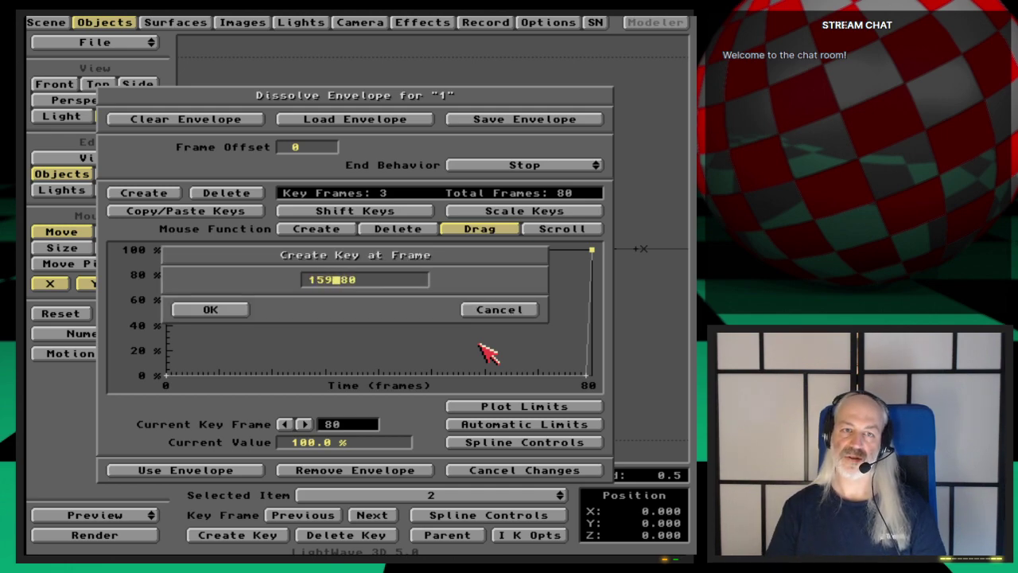
{"action": "key", "text": "Return"}
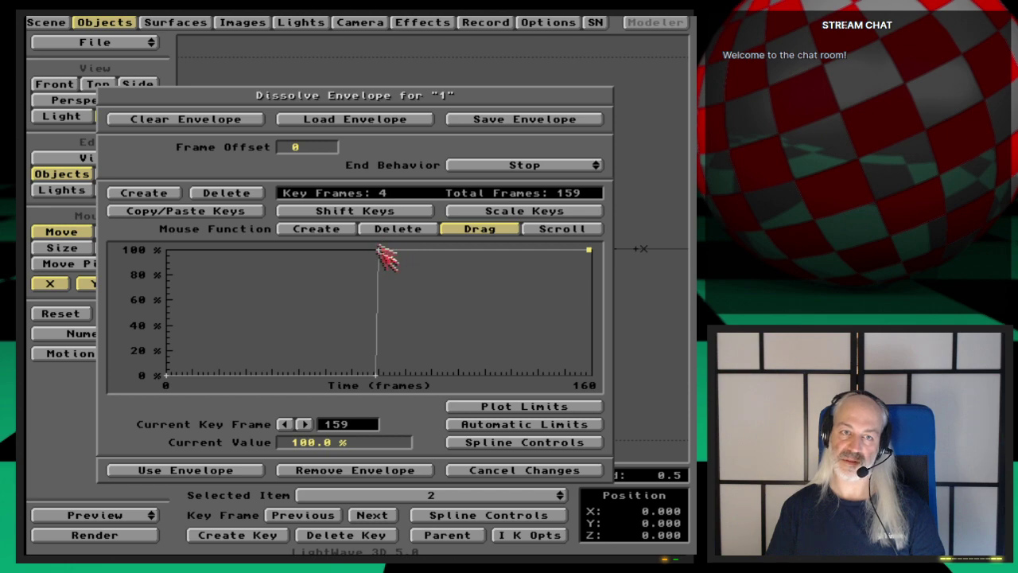
Step: Inspect the spline controls of the frame 159 key and leave them without changes
{"action": "left_click", "coordinate": [568, 447]}
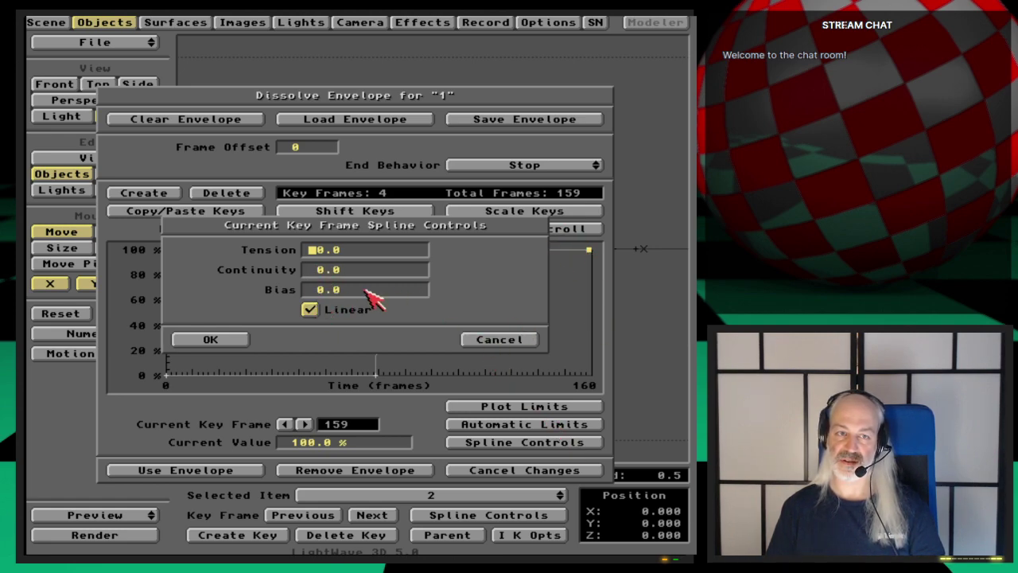
{"action": "left_click", "coordinate": [507, 341]}
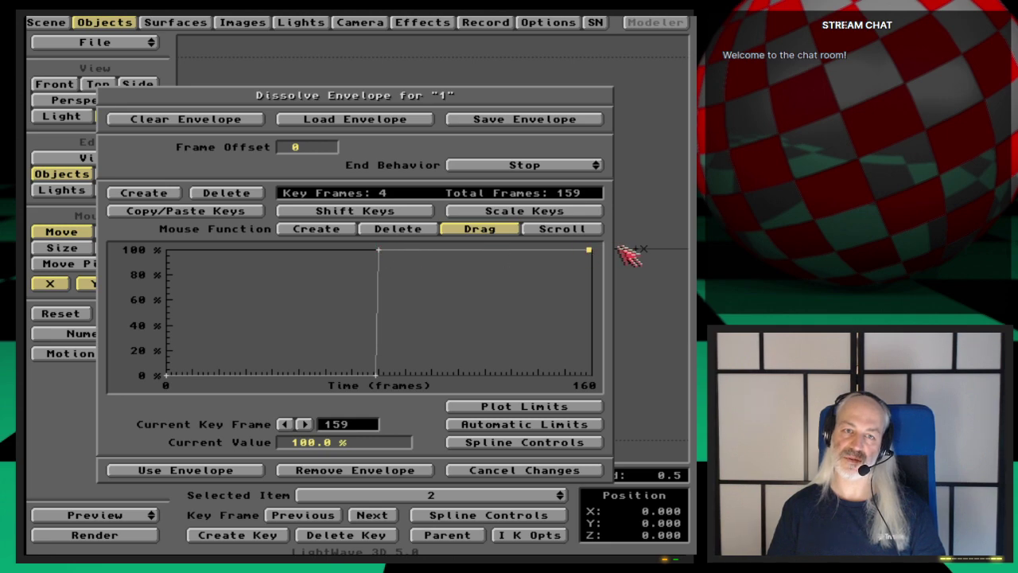
{"action": "key", "text": "s"}
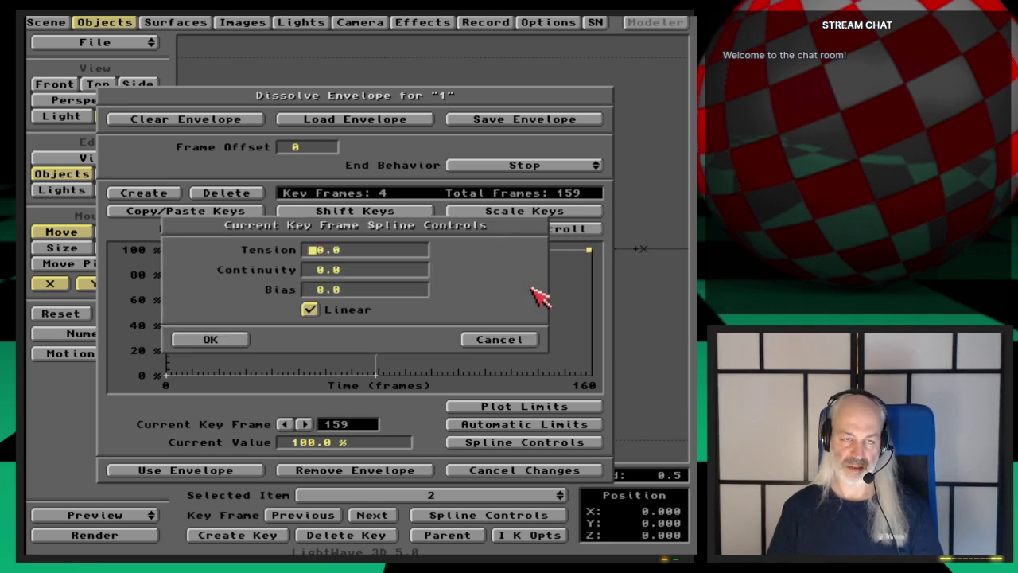
{"action": "left_click", "coordinate": [528, 339]}
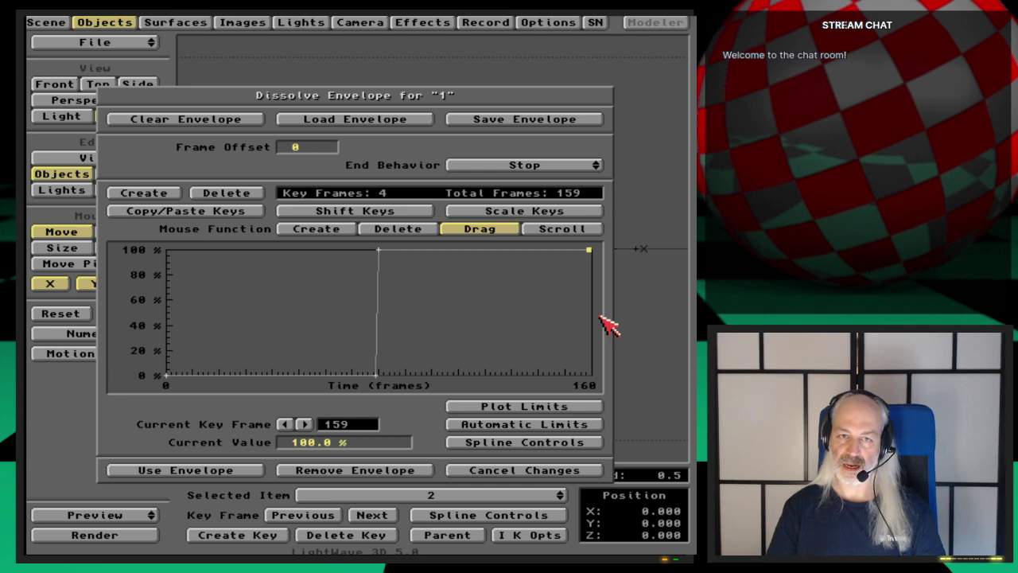
{"action": "key", "text": "Left"}
{"action": "key", "text": "Left"}
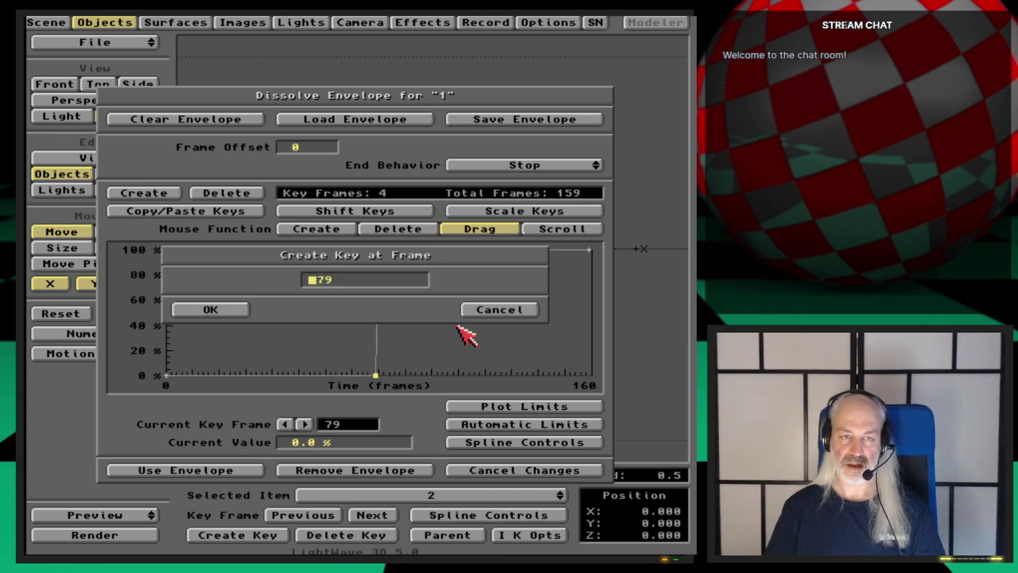
{"action": "type", "text": "180"}
{"action": "key", "text": "Return"}
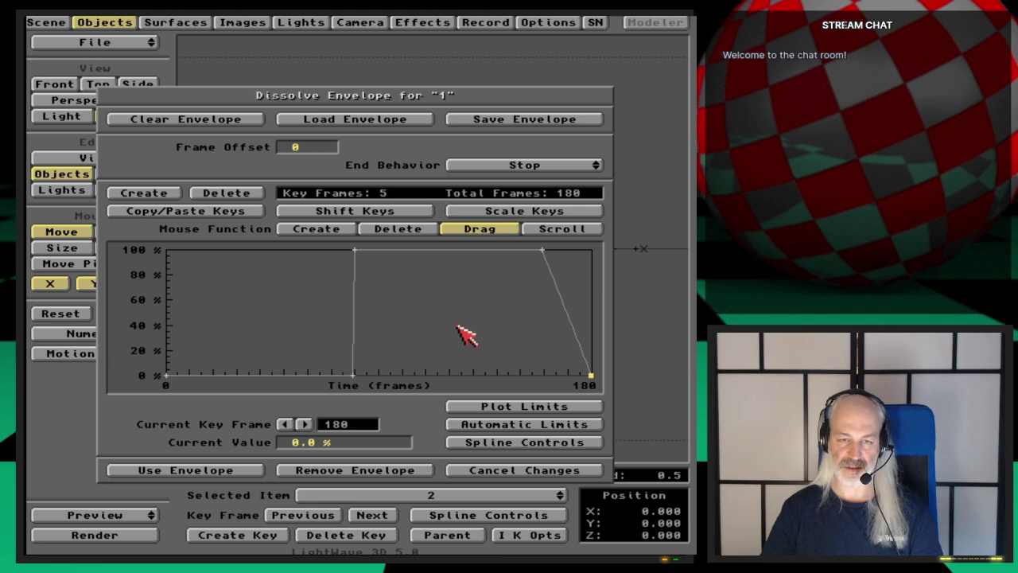
{"action": "key", "text": "Delete"}
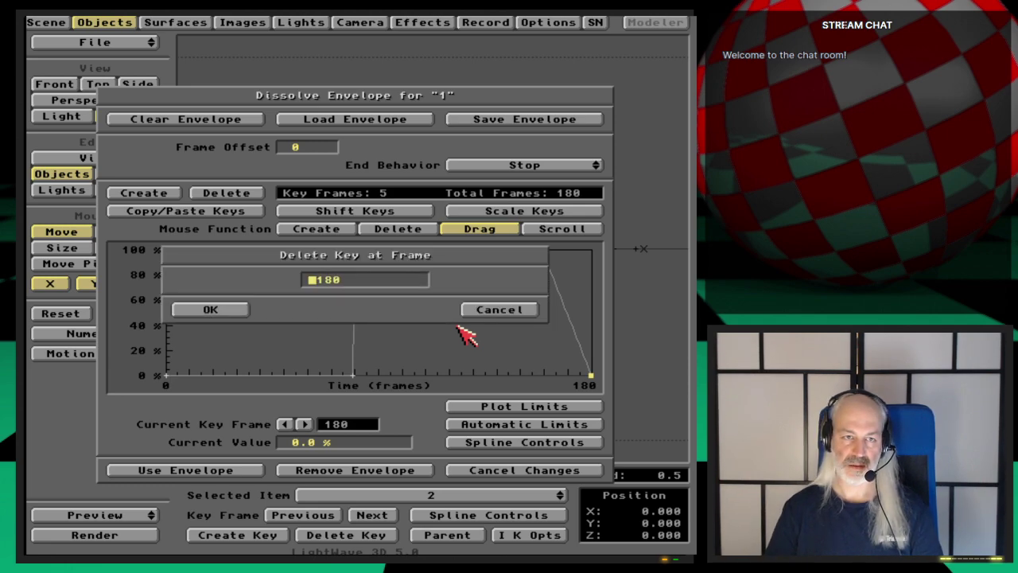
{"action": "key", "text": "Return"}
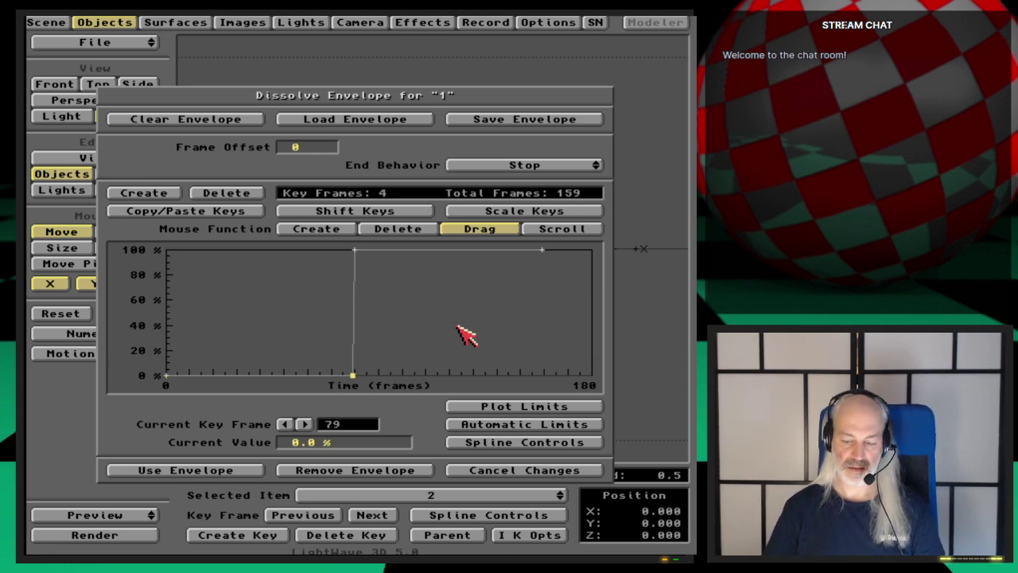
Step: Add a dissolve key at frame 160 with 0%, reusing the value of the frame 79 key
{"action": "key", "text": "Return"}
{"action": "type", "text": "16079"}
{"action": "key", "text": "Return"}
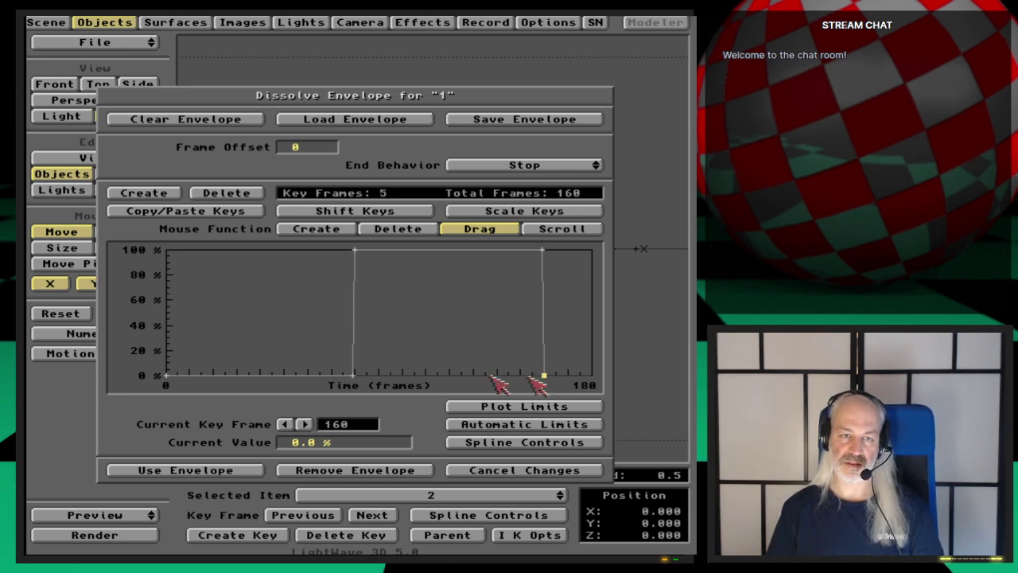
Step: Add dissolve keys at frame 239 with 0% and at frame 240 with 100%, reusing the frame 160 and 159 keys
{"action": "left_click", "coordinate": [353, 375]}
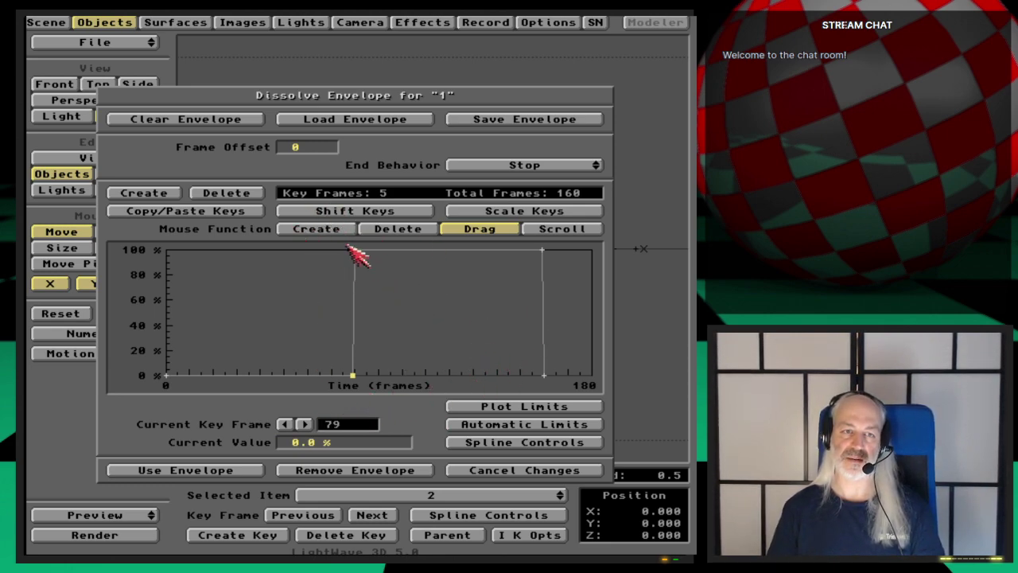
{"action": "key", "text": "Right"}
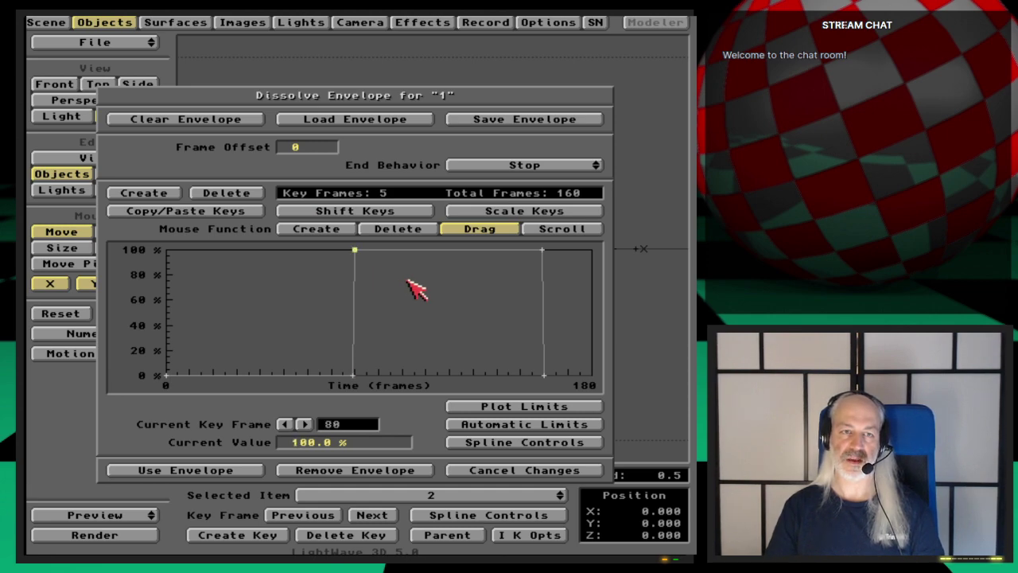
{"action": "key", "text": "Right"}
{"action": "key", "text": "Right"}
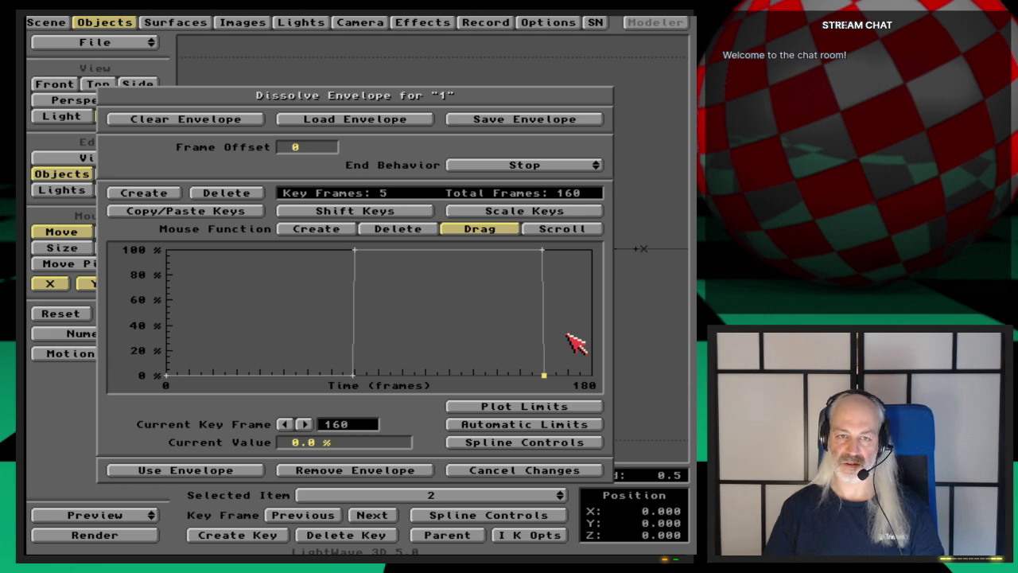
{"action": "key", "text": "Return"}
{"action": "type", "text": "239160"}
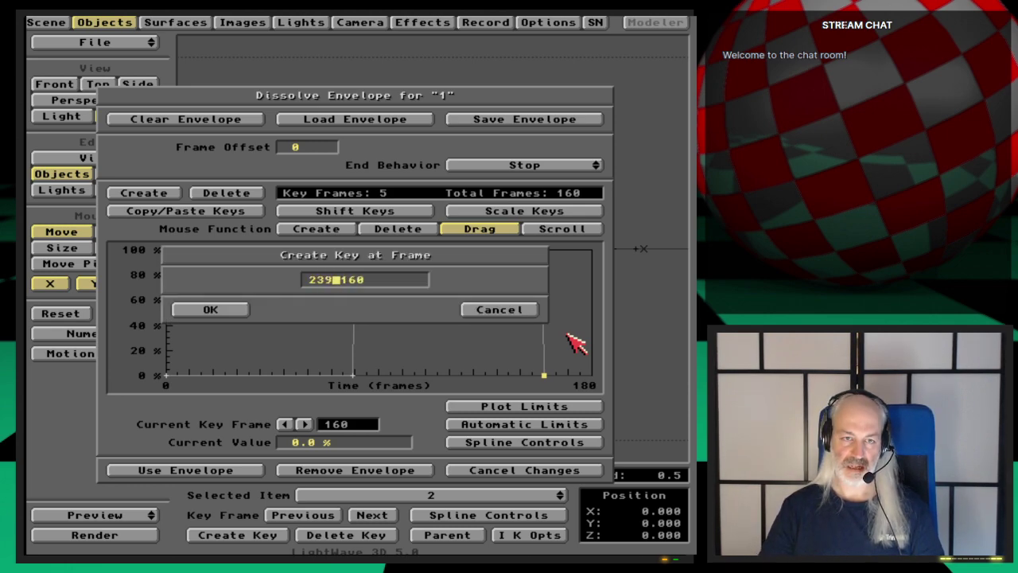
{"action": "key", "text": "Return"}
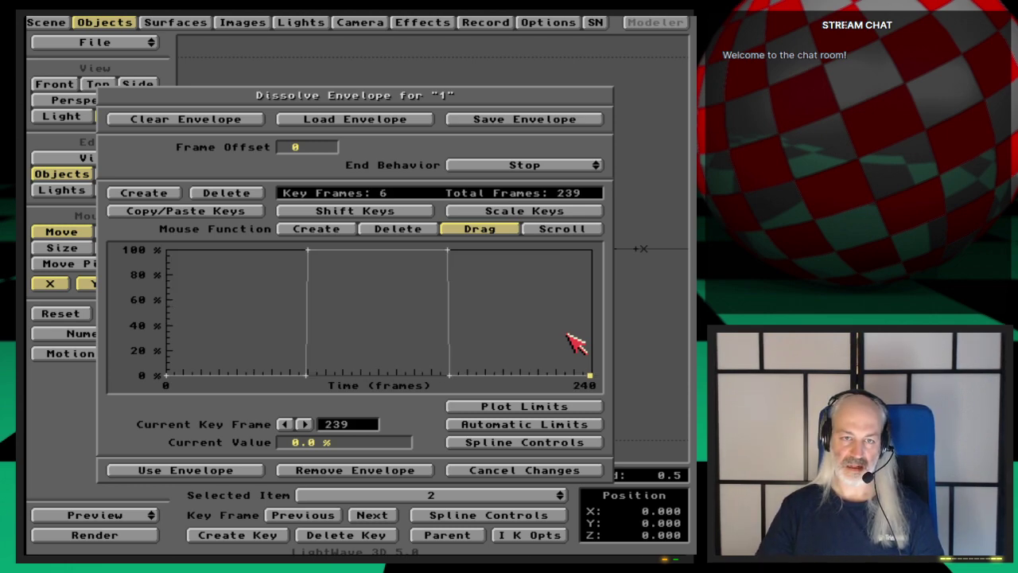
{"action": "key", "text": "Left"}
{"action": "key", "text": "Return"}
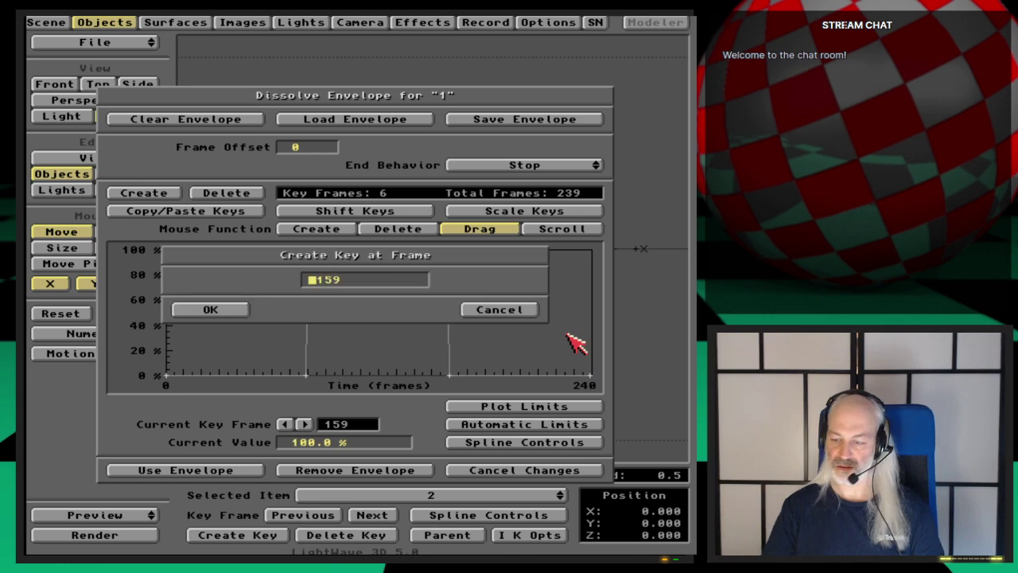
{"action": "type", "text": "240"}
{"action": "key", "text": "Return"}
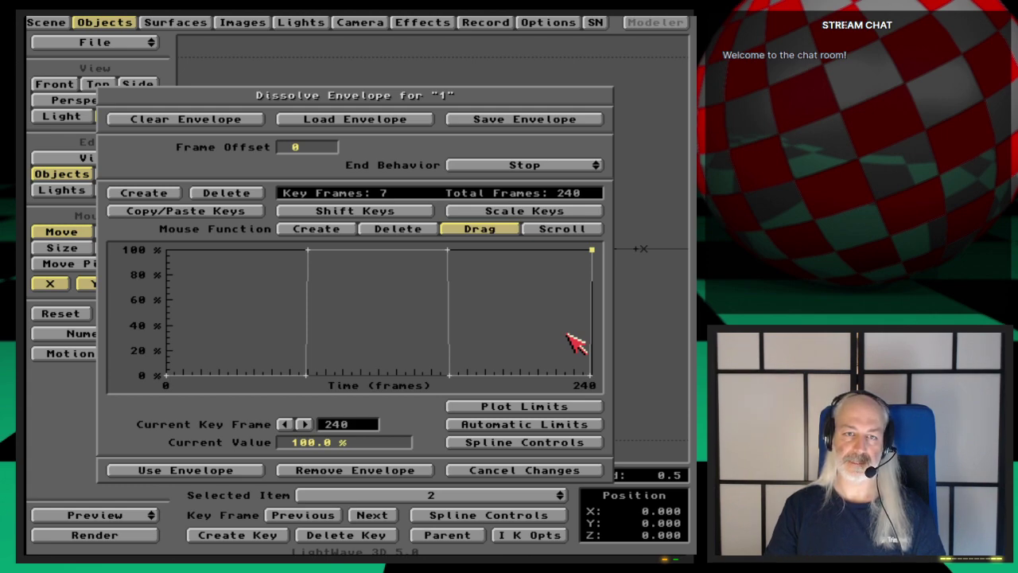
Step: Add dissolve keys at frame 319 with 100% and at frame 320 with 0%, reusing the values of the frame 240 and 239 keys
{"action": "key", "text": "Return"}
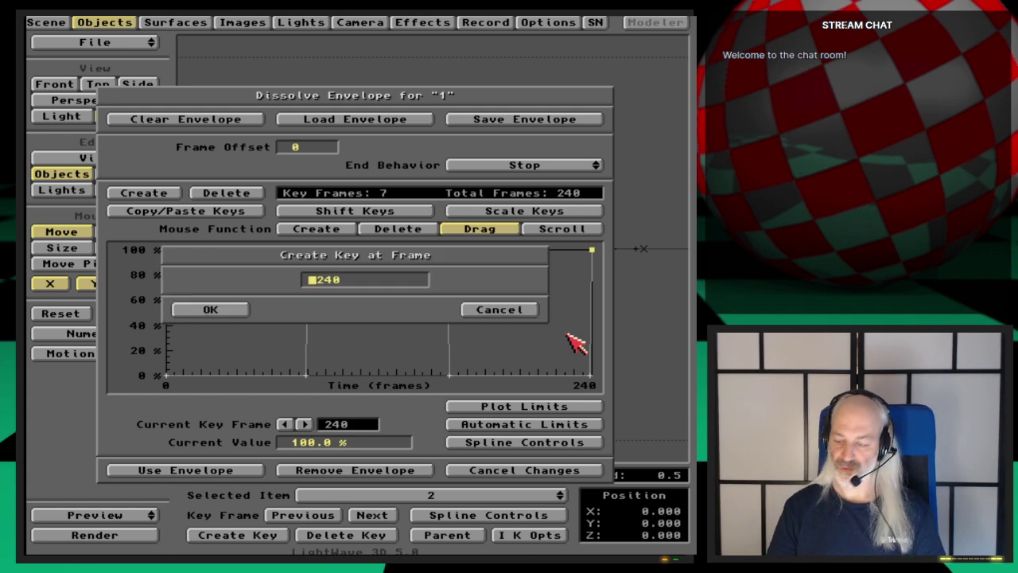
{"action": "type", "text": "319"}
{"action": "key", "text": "Return"}
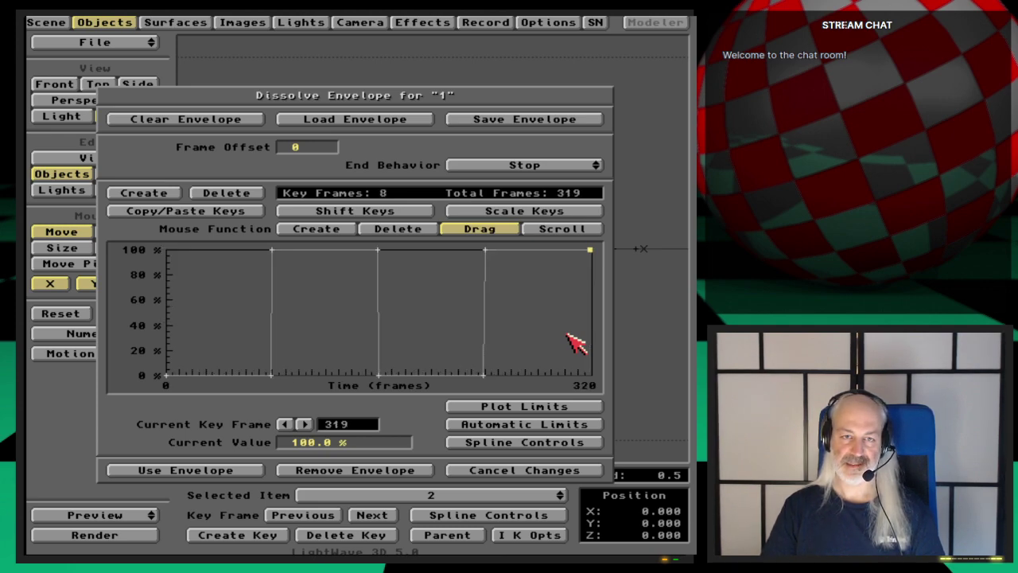
{"action": "key", "text": "Return"}
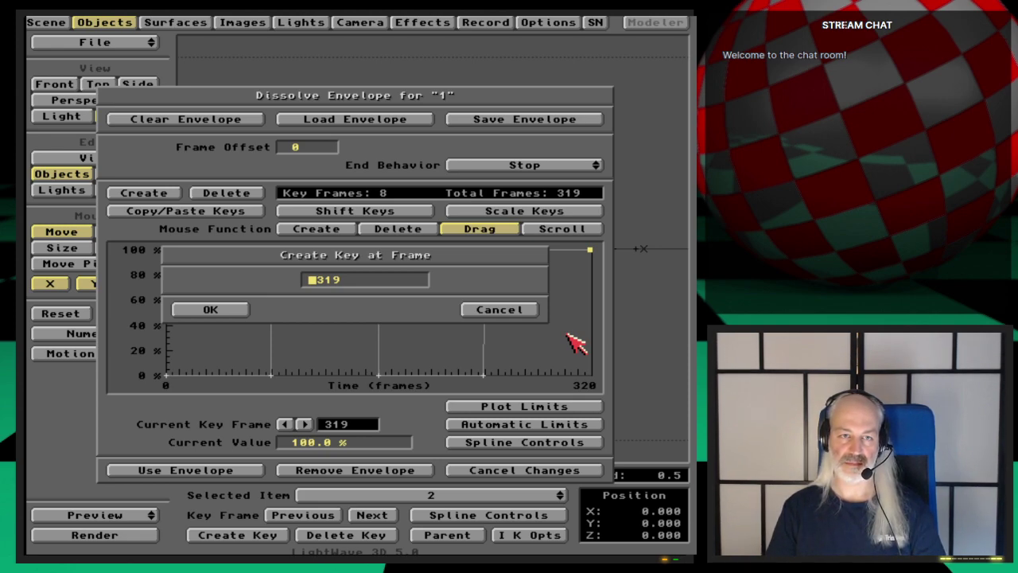
{"action": "key", "text": "Escape"}
{"action": "key", "text": "Left"}
{"action": "key", "text": "Return"}
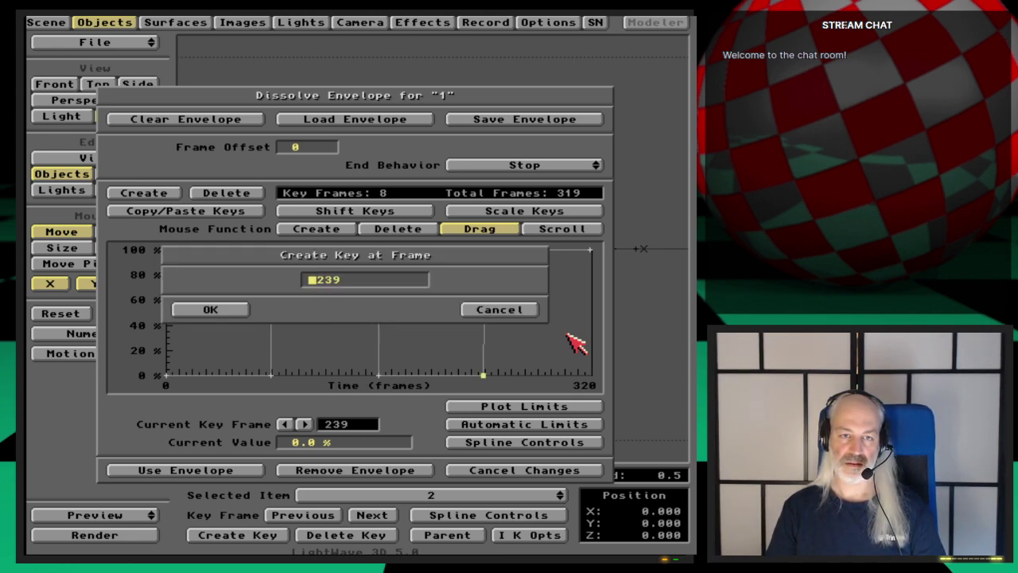
{"action": "type", "text": "320"}
{"action": "key", "text": "Return"}
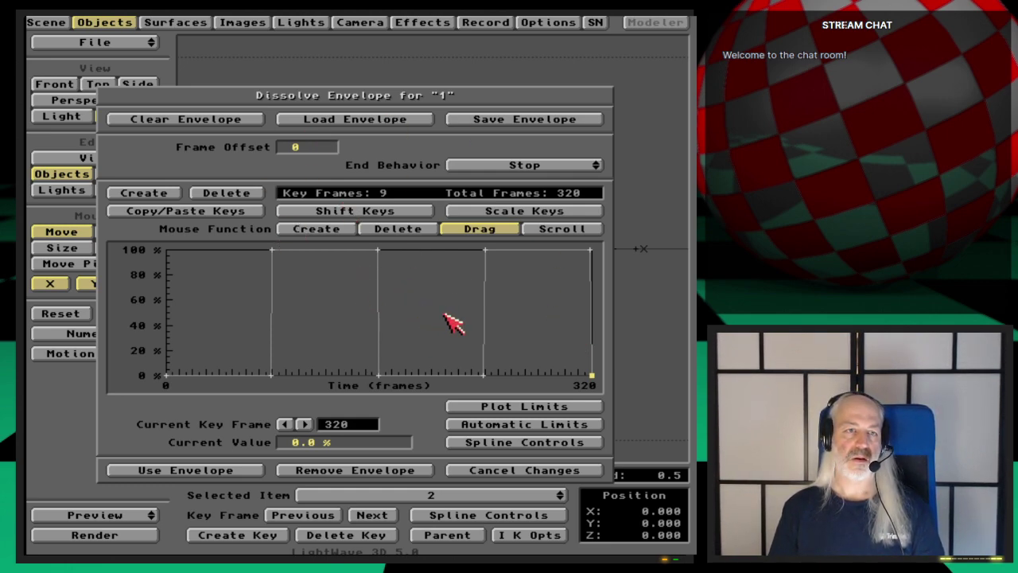
Step: Save the dissolve envelope as "aaa" in 3d:Envelopes, overwriting the existing file, and apply the envelope to object 1
{"action": "left_click", "coordinate": [491, 118]}
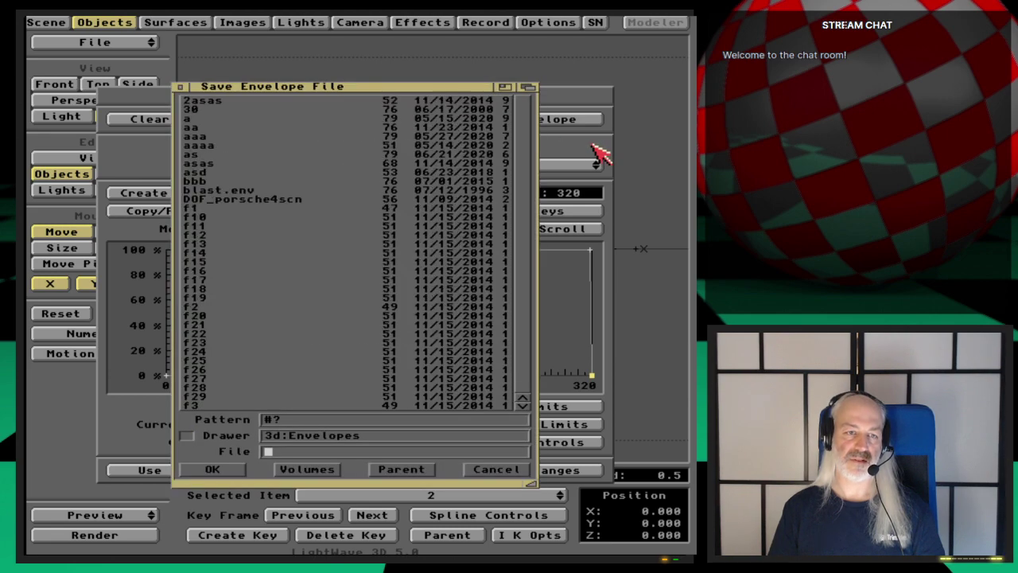
{"action": "type", "text": "aaa"}
{"action": "key", "text": "Return"}
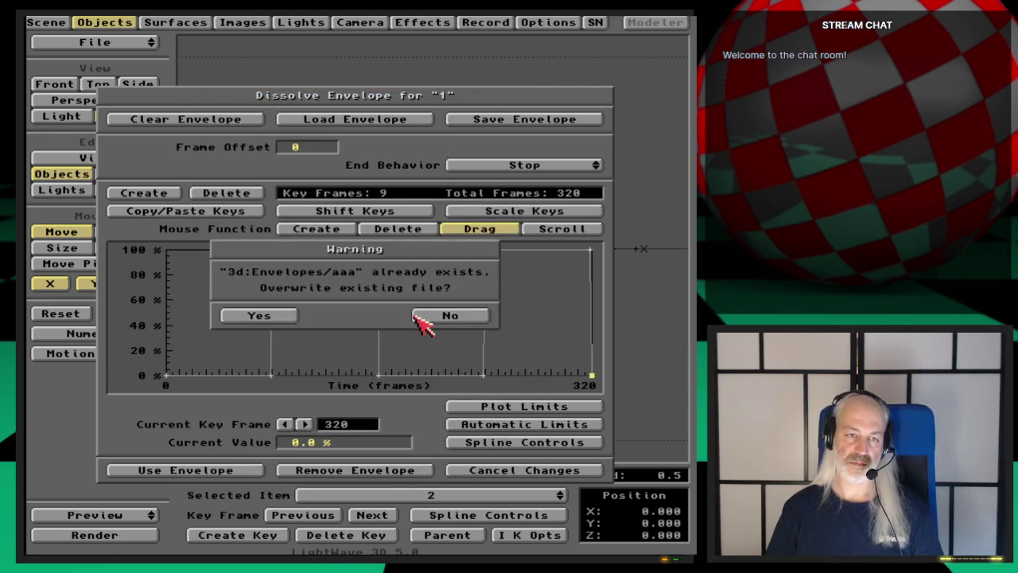
{"action": "left_click", "coordinate": [415, 315]}
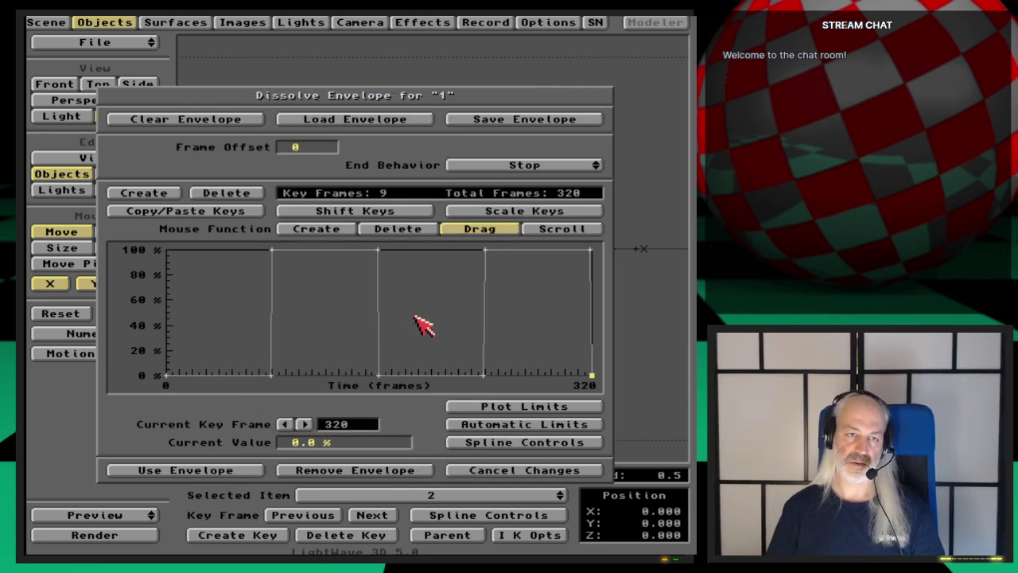
{"action": "left_click", "coordinate": [251, 472]}
Step: Load the saved envelope "aaa" into the dissolve envelope of object 2
{"action": "left_click", "coordinate": [489, 184]}
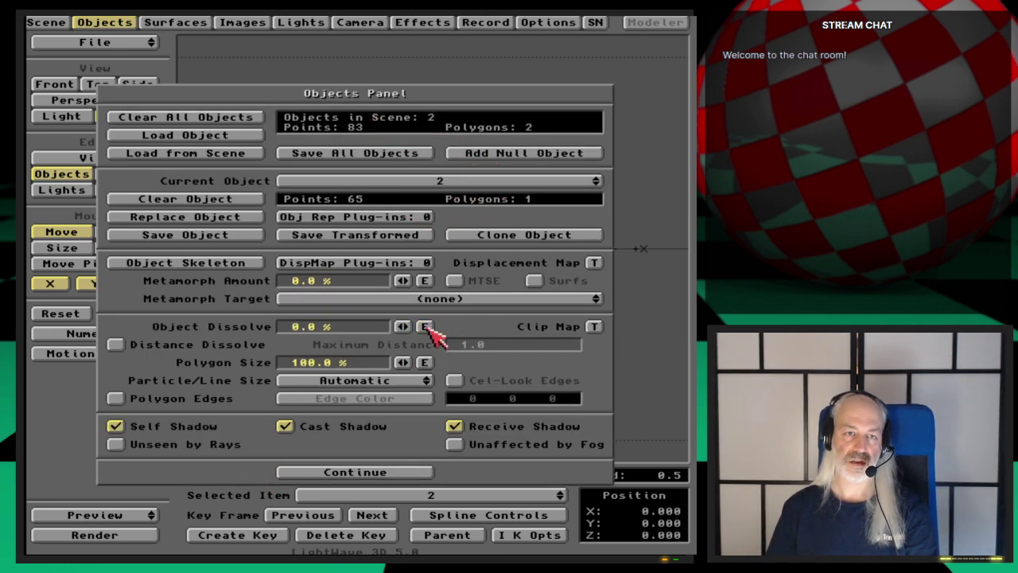
{"action": "left_click", "coordinate": [427, 327]}
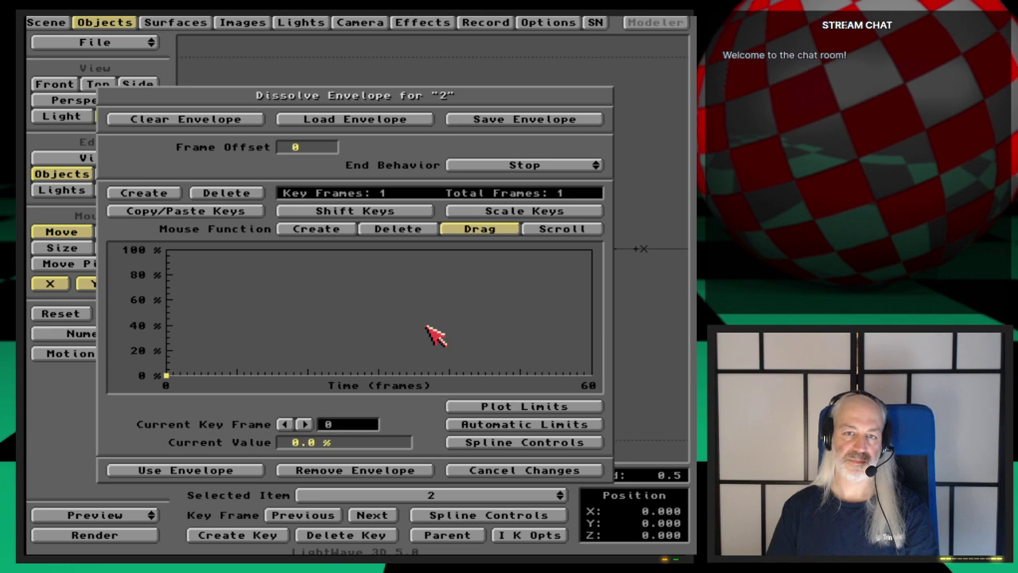
{"action": "left_click", "coordinate": [371, 118]}
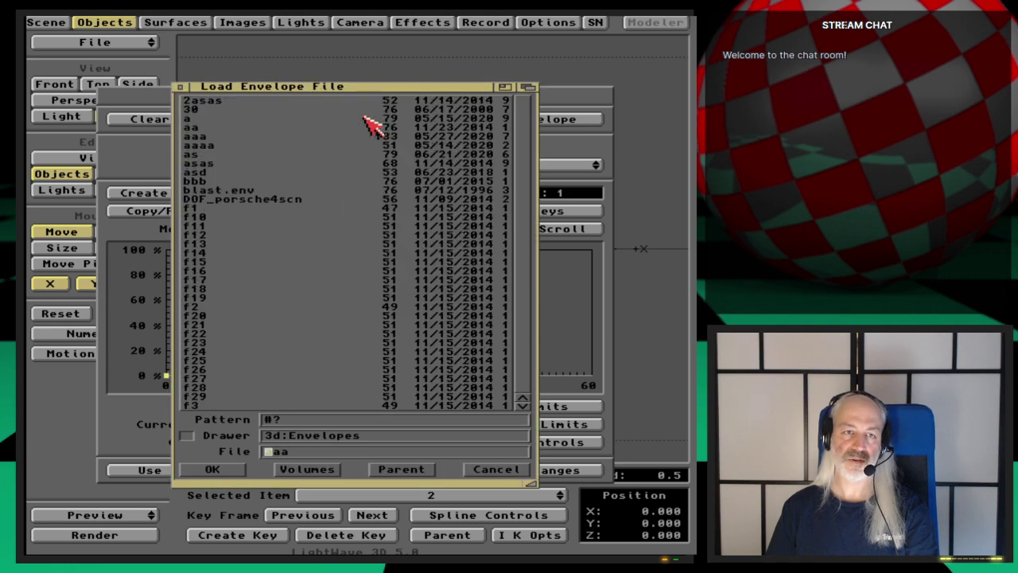
{"action": "key", "text": "Return"}
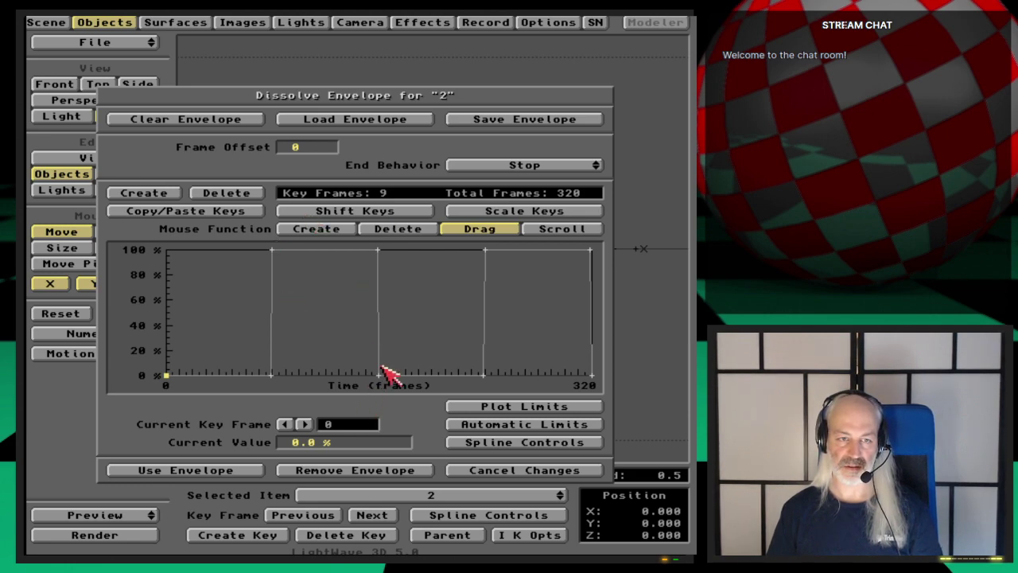
Step: Set object 2's dissolve keys at frames 0 and 79 to 100%
{"action": "key", "text": "Tab"}
{"action": "type", "text": "100"}
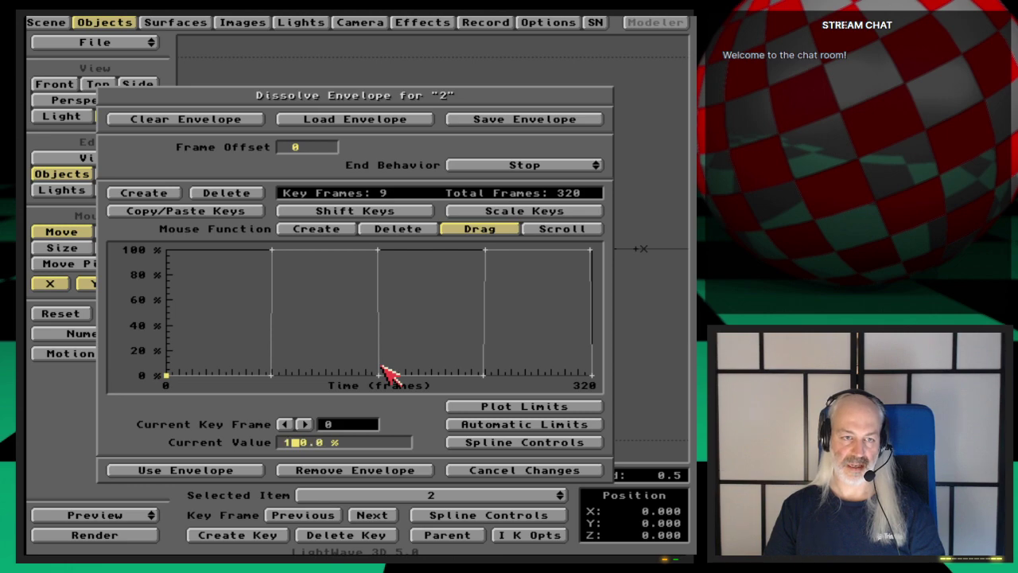
{"action": "key", "text": "Return"}
{"action": "key", "text": "Right"}
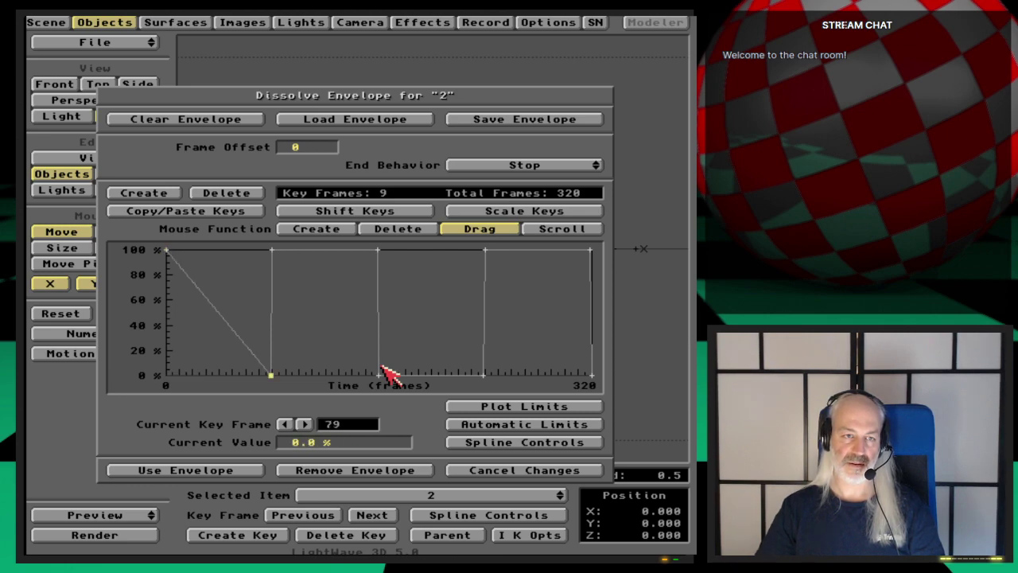
{"action": "type", "text": "100"}
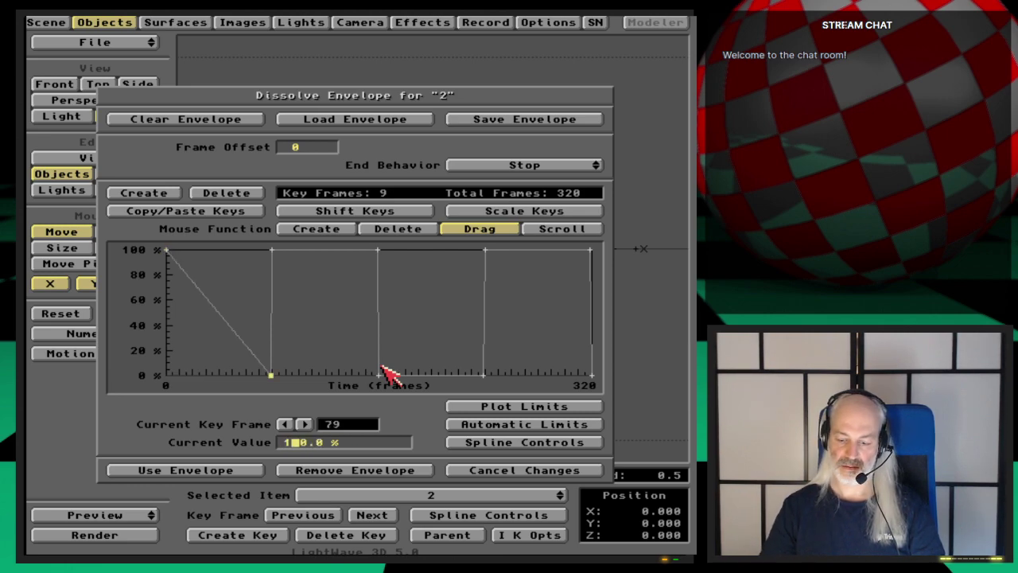
{"action": "key", "text": "Return"}
Step: Set object 2's dissolve keys at frames 80 and 159 to 0%
{"action": "type", "text": "80"}
{"action": "key", "text": "Tab"}
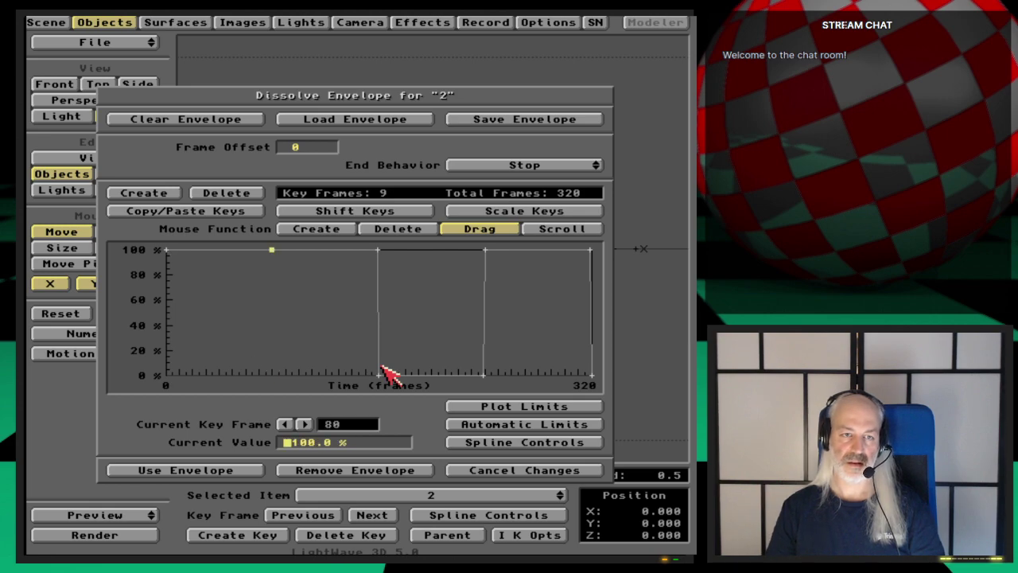
{"action": "type", "text": "0"}
{"action": "key", "text": "Return"}
{"action": "key", "text": "Right"}
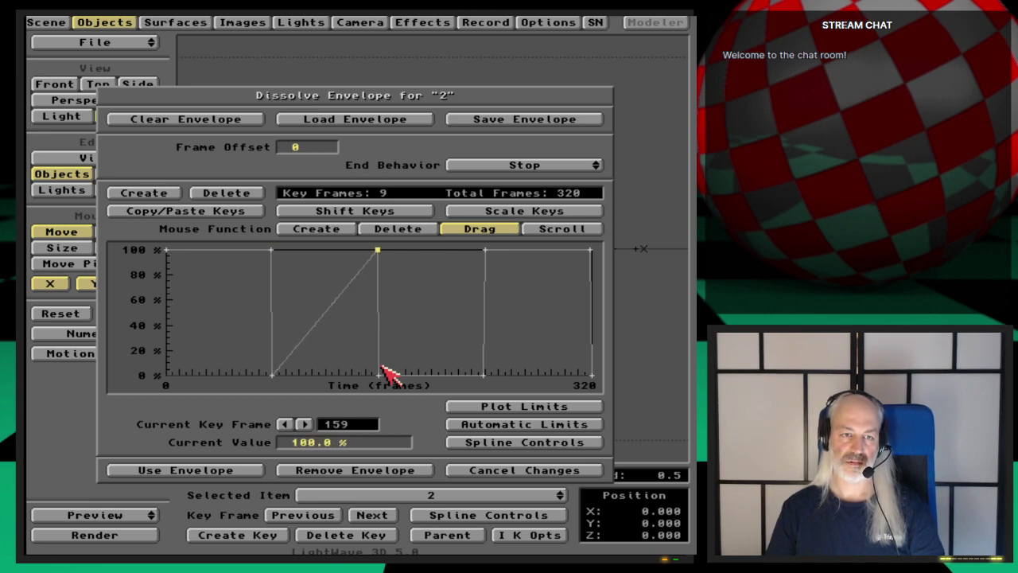
{"action": "type", "text": "0"}
{"action": "key", "text": "Return"}
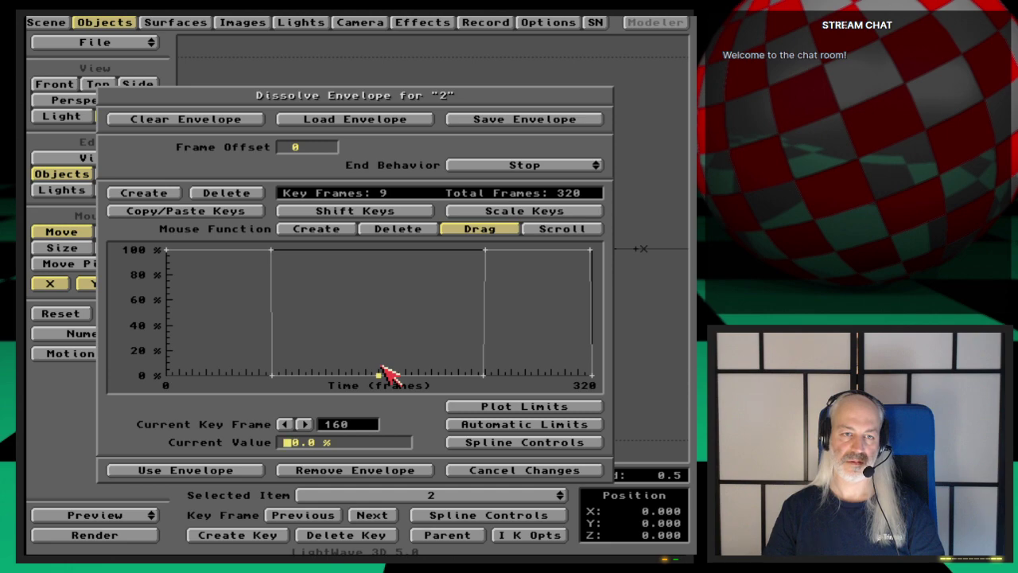
Step: Set object 2's dissolve keys at frames 160 and 239 to 100%
{"action": "type", "text": "100"}
{"action": "key", "text": "Return"}
{"action": "key", "text": "Right"}
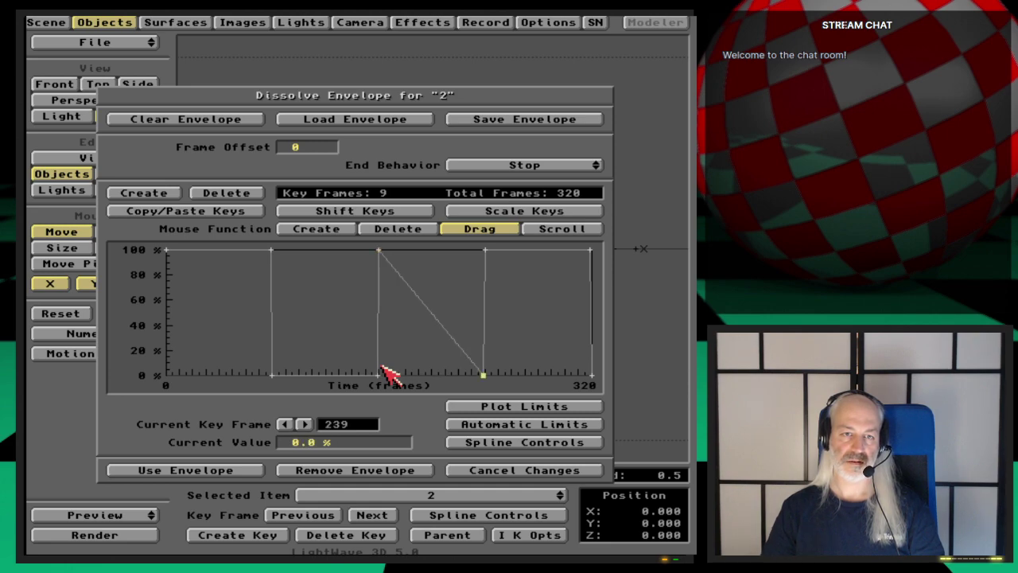
{"action": "type", "text": "100"}
{"action": "key", "text": "Return"}
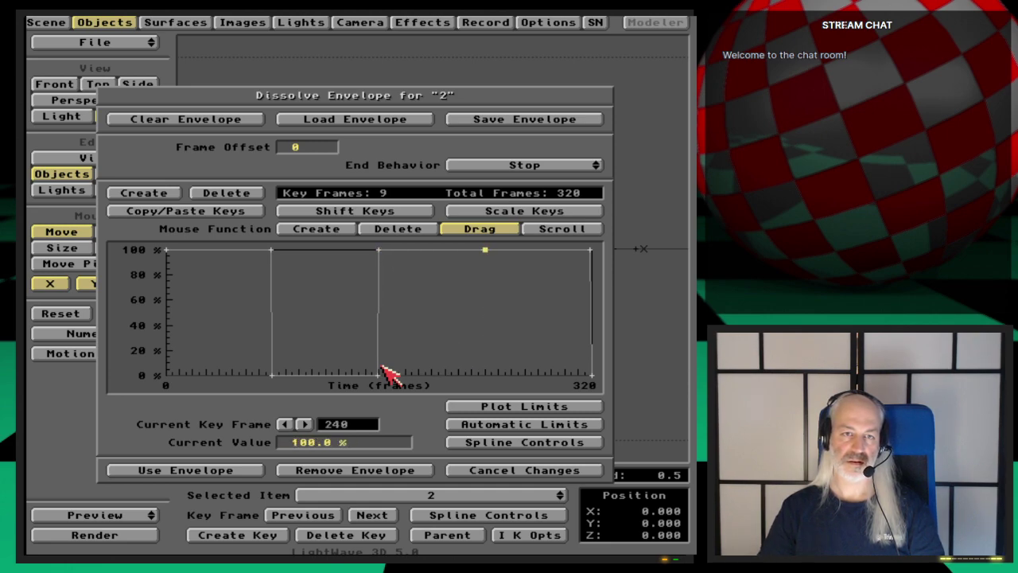
Step: Set object 2's dissolve keys at frames 240 and 319 to 0% and the frame 320 key to 100%
{"action": "key", "text": "Right"}
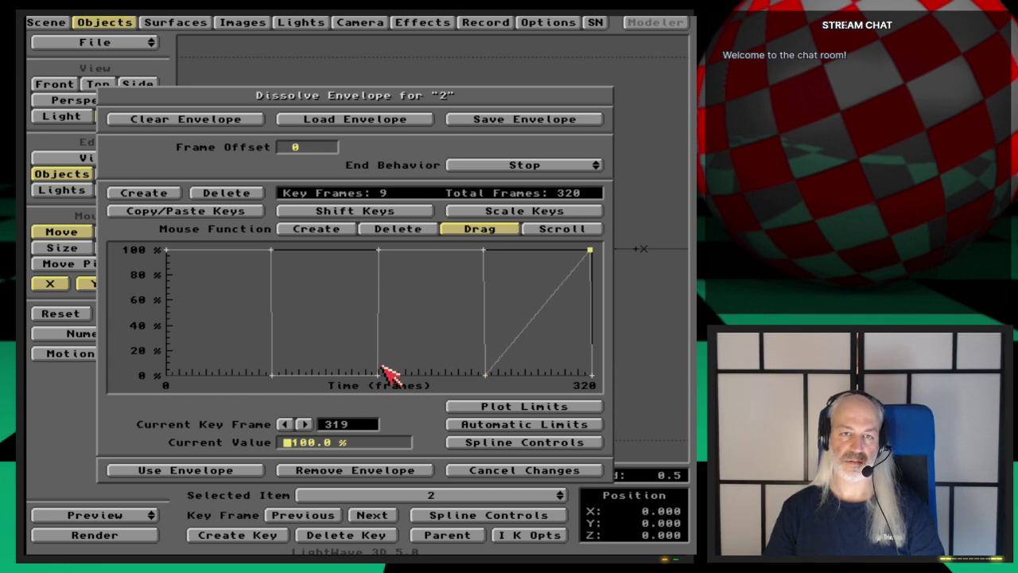
{"action": "type", "text": "320"}
{"action": "key", "text": "Return"}
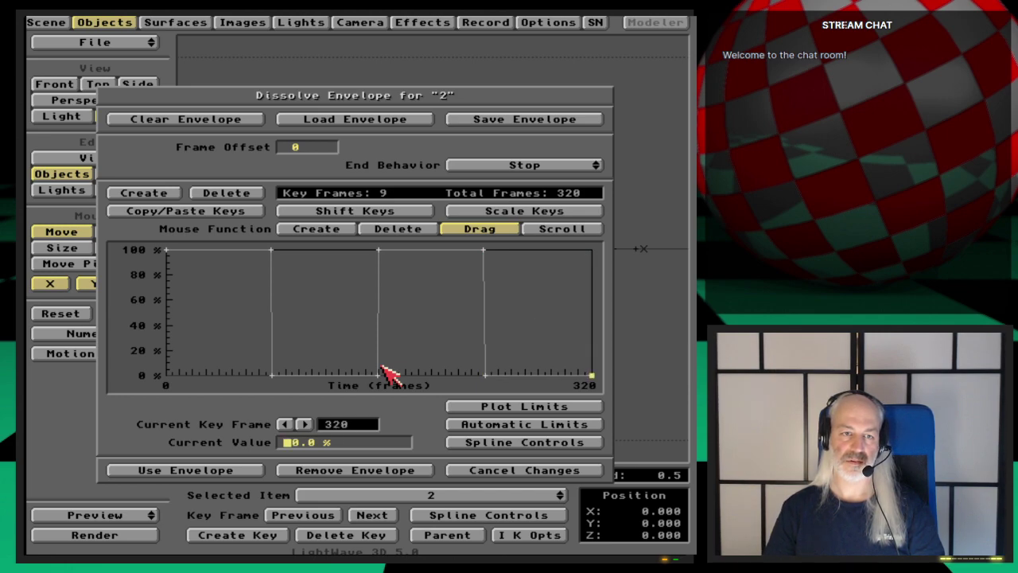
{"action": "type", "text": "100"}
{"action": "key", "text": "Return"}
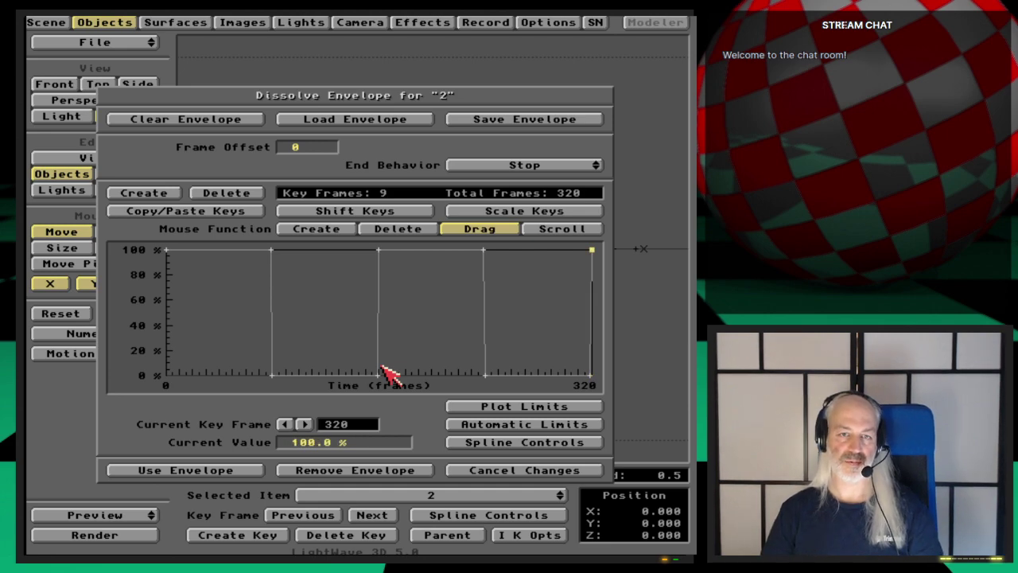
Step: Check the values of object 2's dissolve keys one by one, starting from frame 0
{"action": "key", "text": "Right"}
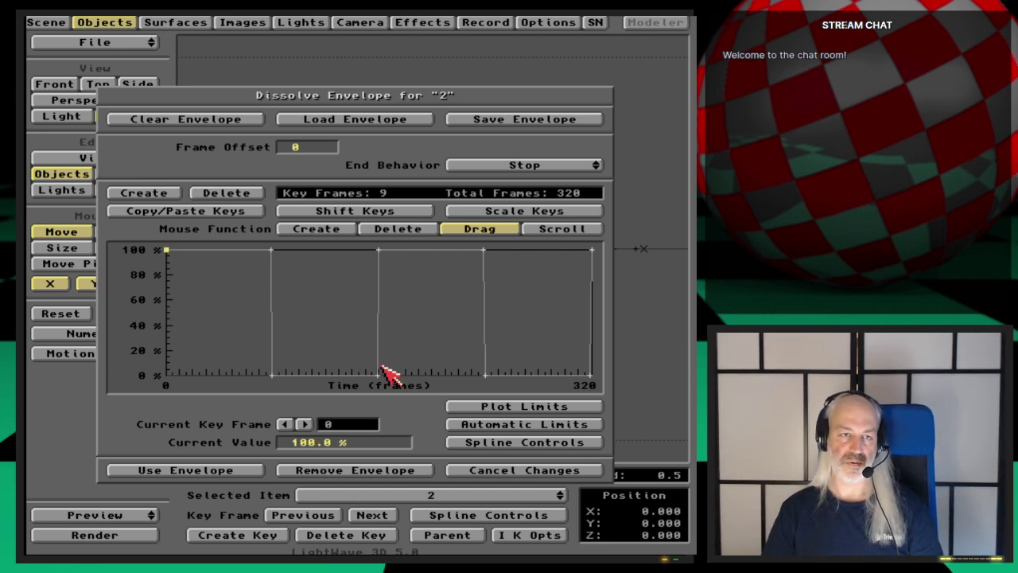
{"action": "key", "text": "Right"}
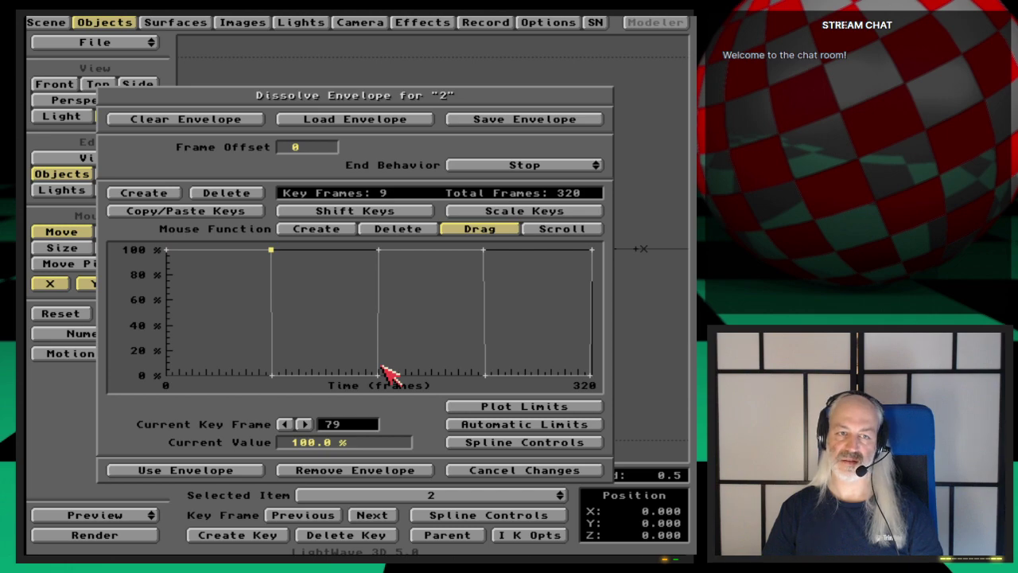
{"action": "key", "text": "Right"}
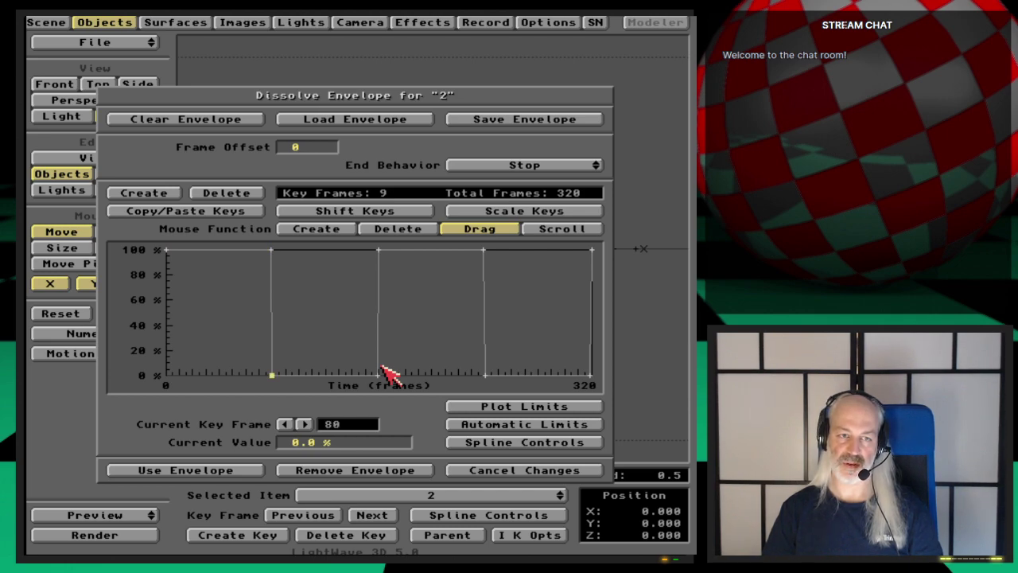
{"action": "key", "text": "Right"}
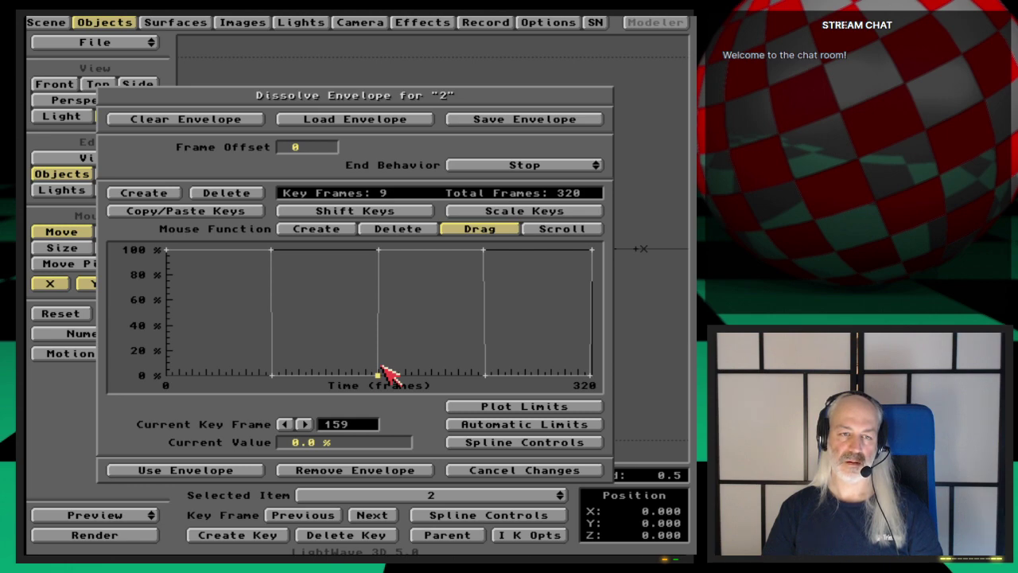
{"action": "key", "text": "Right"}
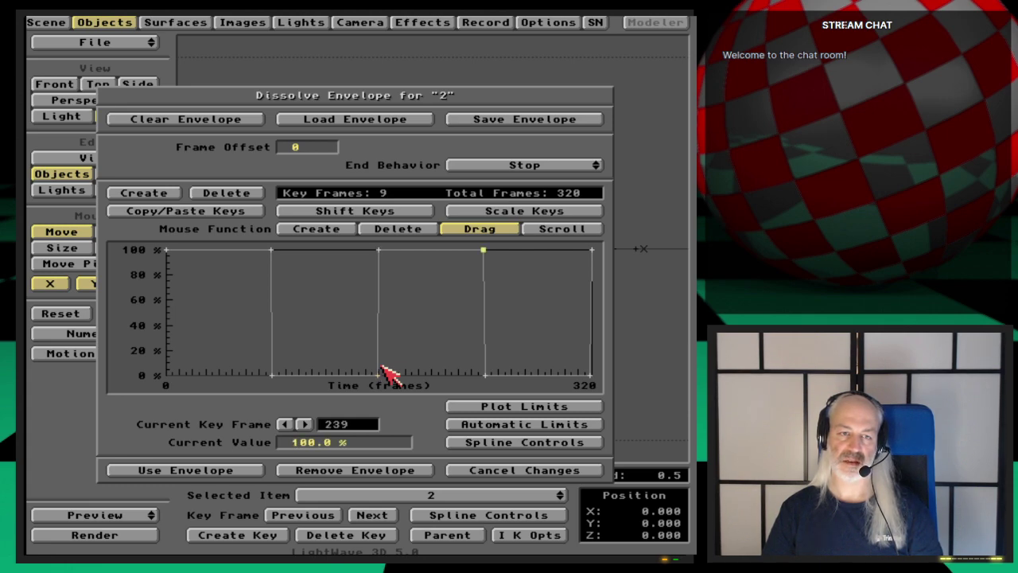
{"action": "key", "text": "Right"}
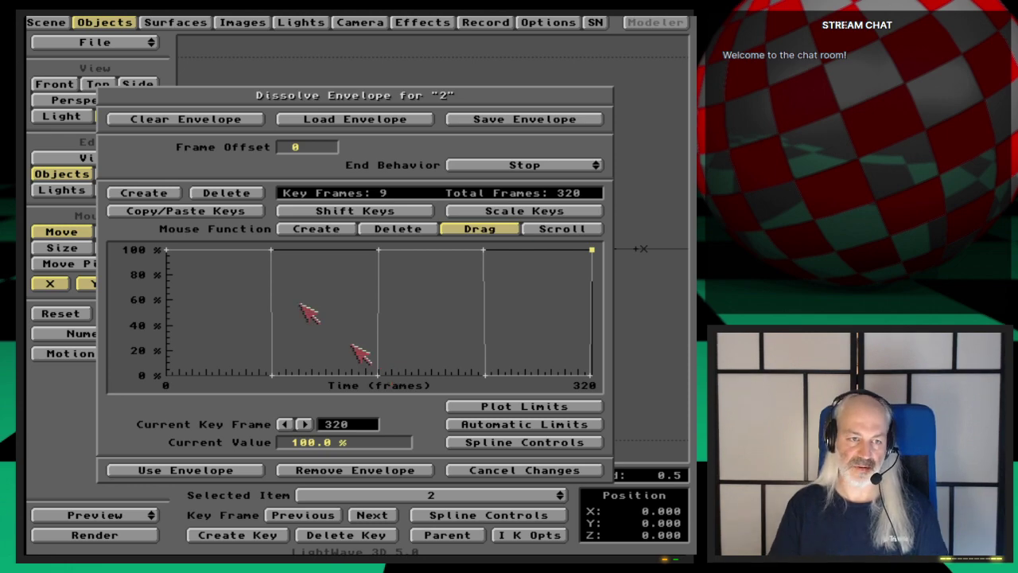
Step: Apply the dissolve envelope to object 2 and save the scene as TimingAttempt1
{"action": "left_click", "coordinate": [243, 472]}
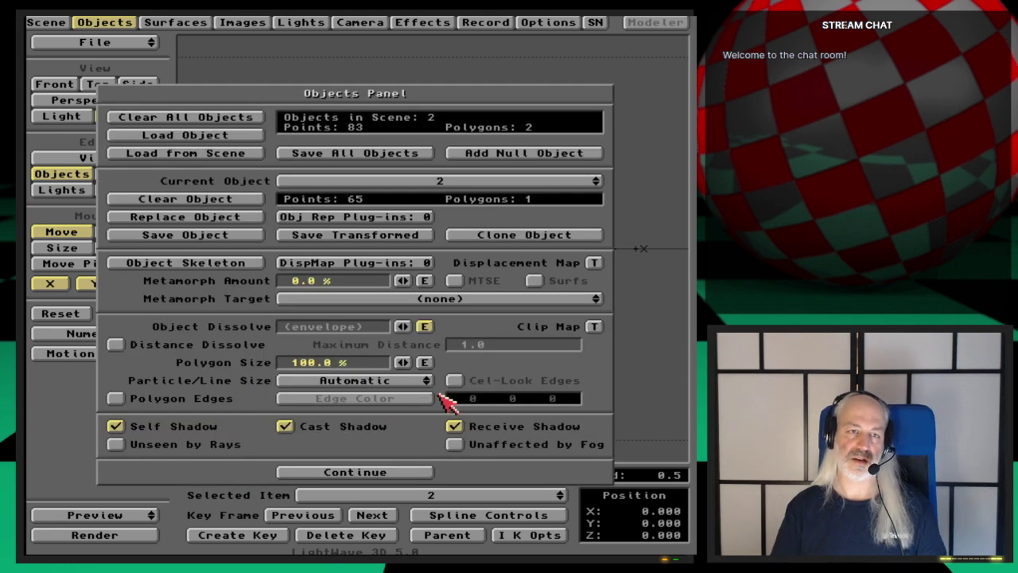
{"action": "left_click", "coordinate": [423, 473]}
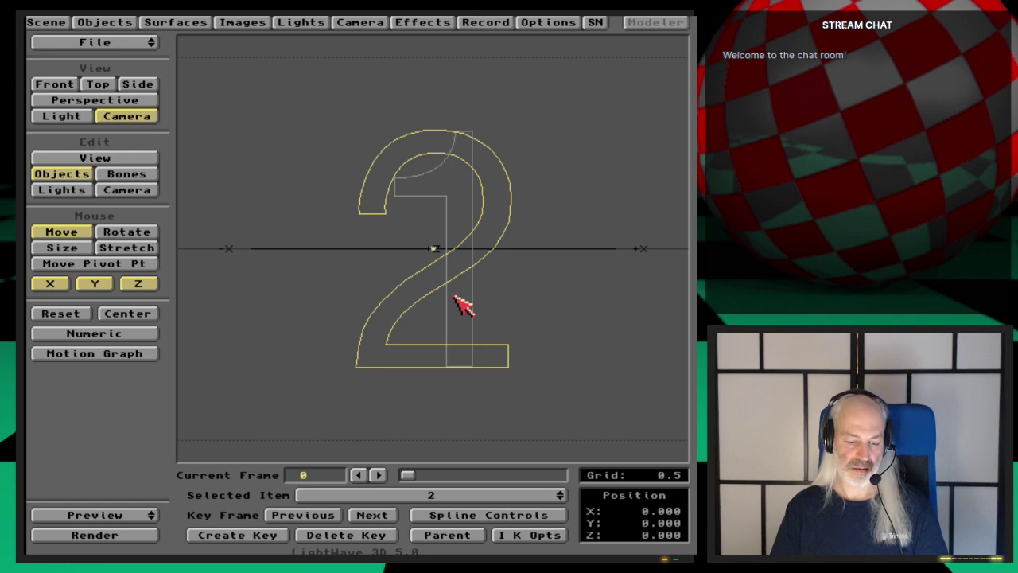
{"action": "key", "text": "s"}
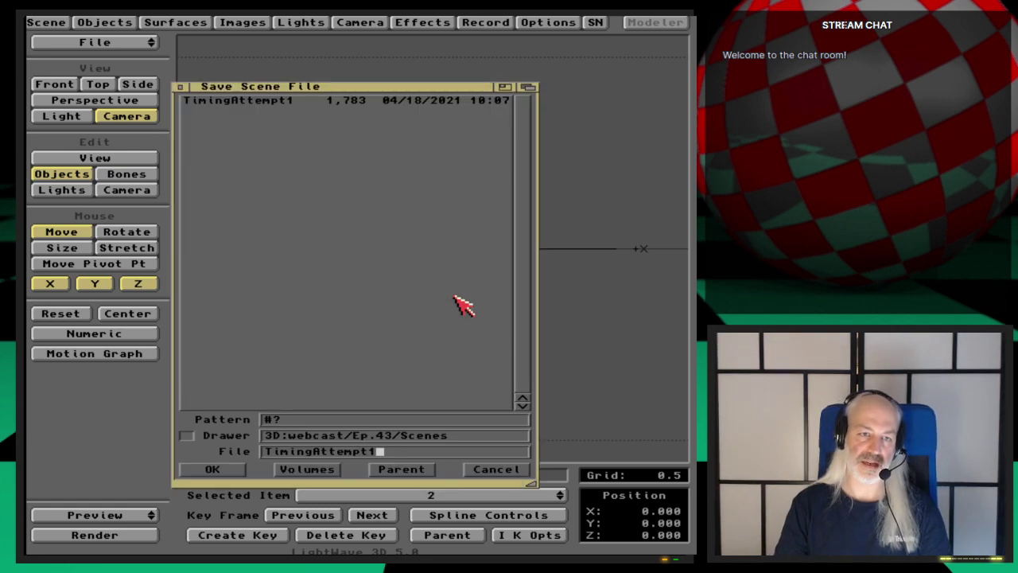
{"action": "key", "text": "Return"}
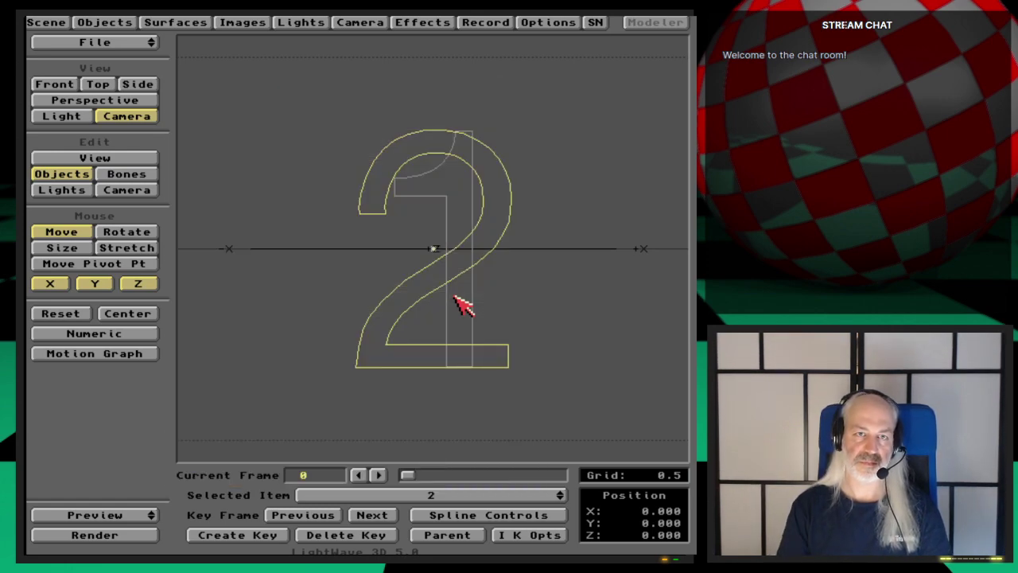
Step: Enable saving RGB images with the prefix test in 3D:Webcast/Ep.43/Output and save the scene as TimingAttempt2
{"action": "left_click", "coordinate": [489, 22]}
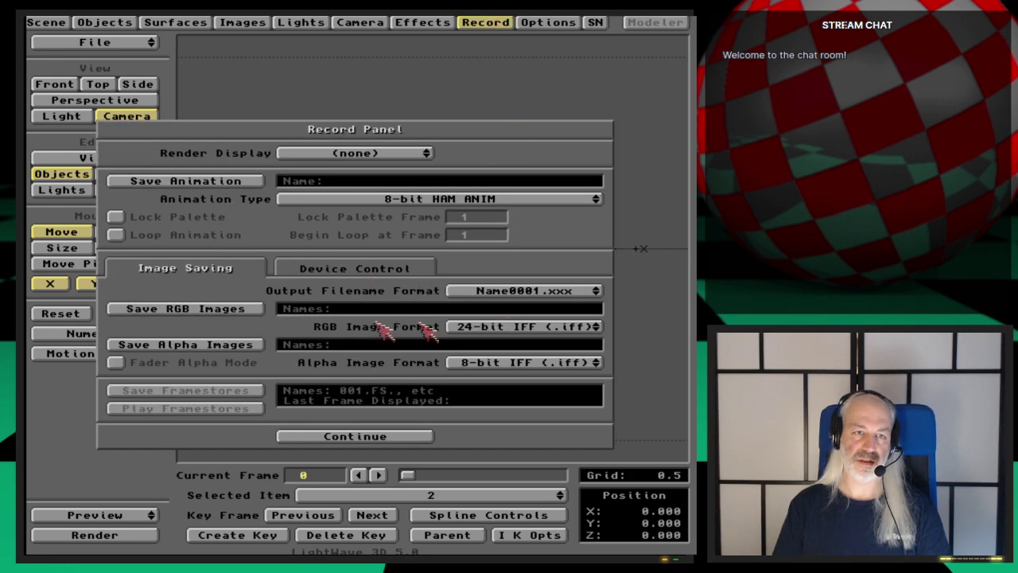
{"action": "left_click", "coordinate": [229, 310]}
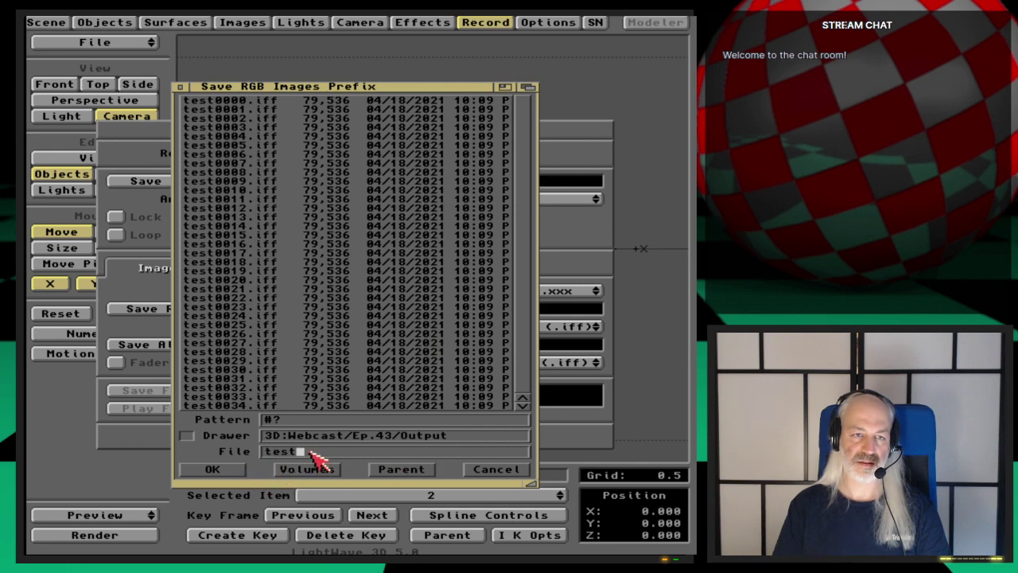
{"action": "left_click", "coordinate": [239, 470]}
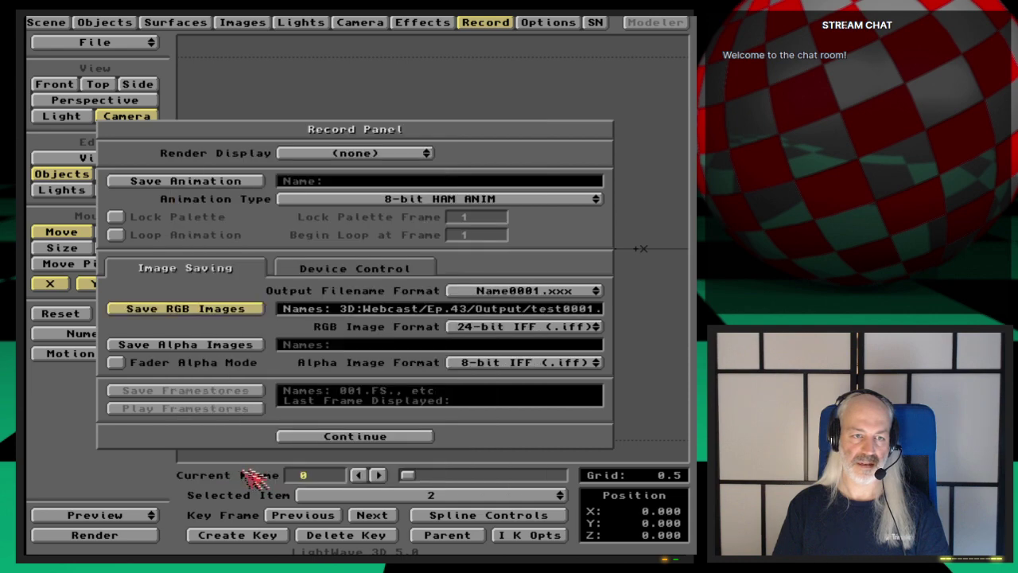
{"action": "left_click", "coordinate": [348, 440]}
{"action": "key", "text": "s"}
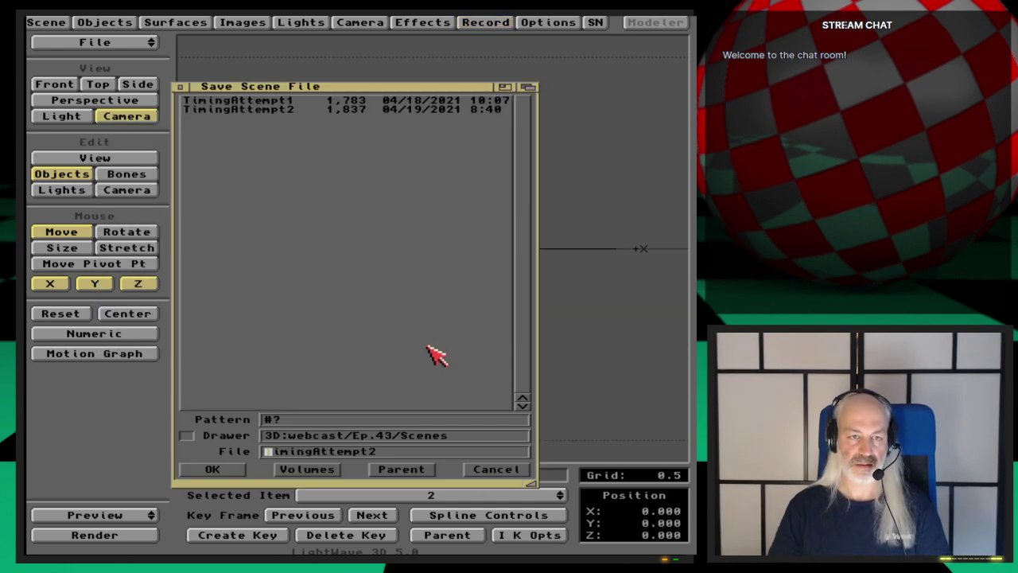
{"action": "key", "text": "Return"}
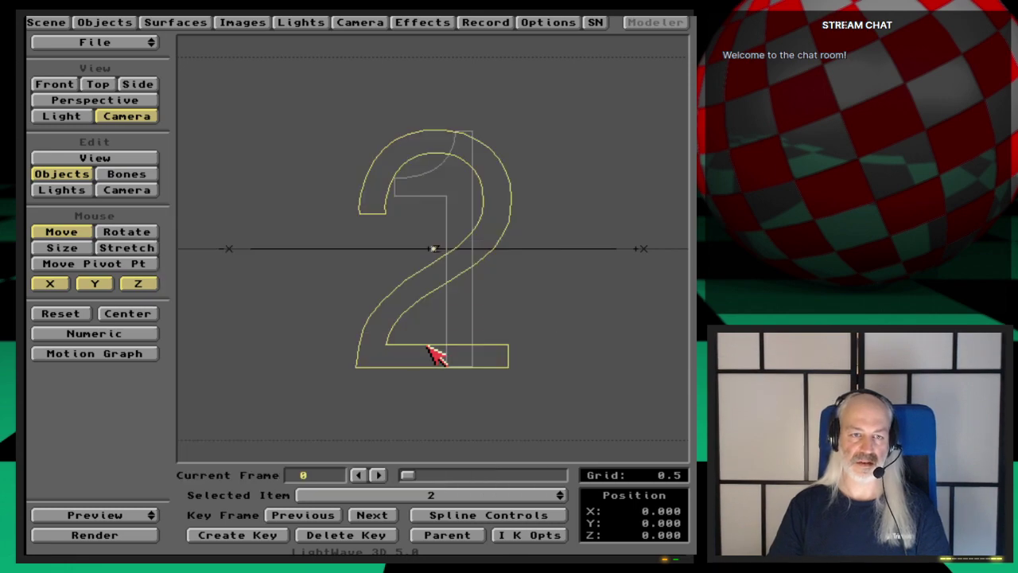
Step: Review the camera and record settings, turn on the data overlay with the label "frame", and test-render the current frame
{"action": "left_click", "coordinate": [358, 23]}
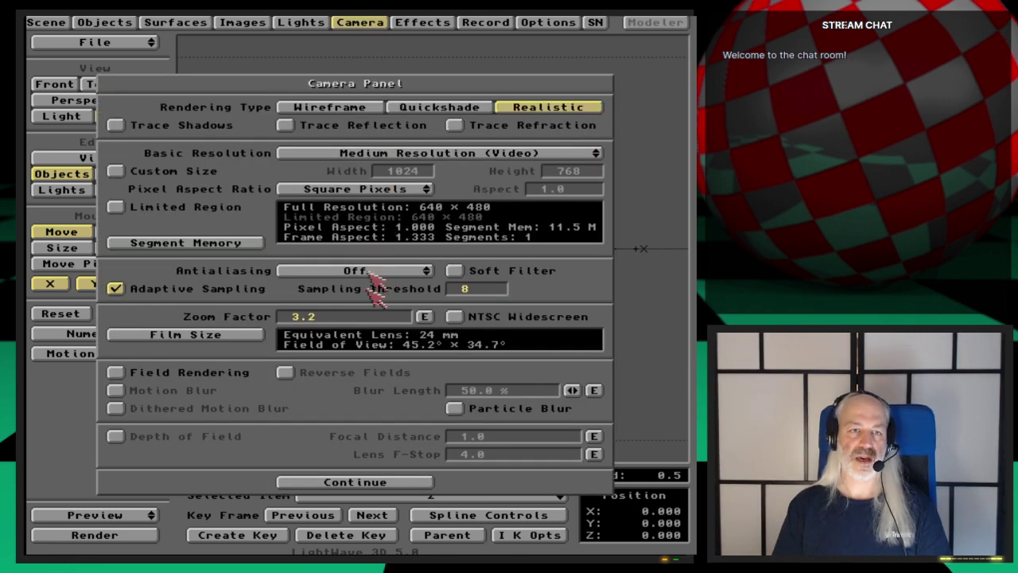
{"action": "left_click", "coordinate": [513, 19]}
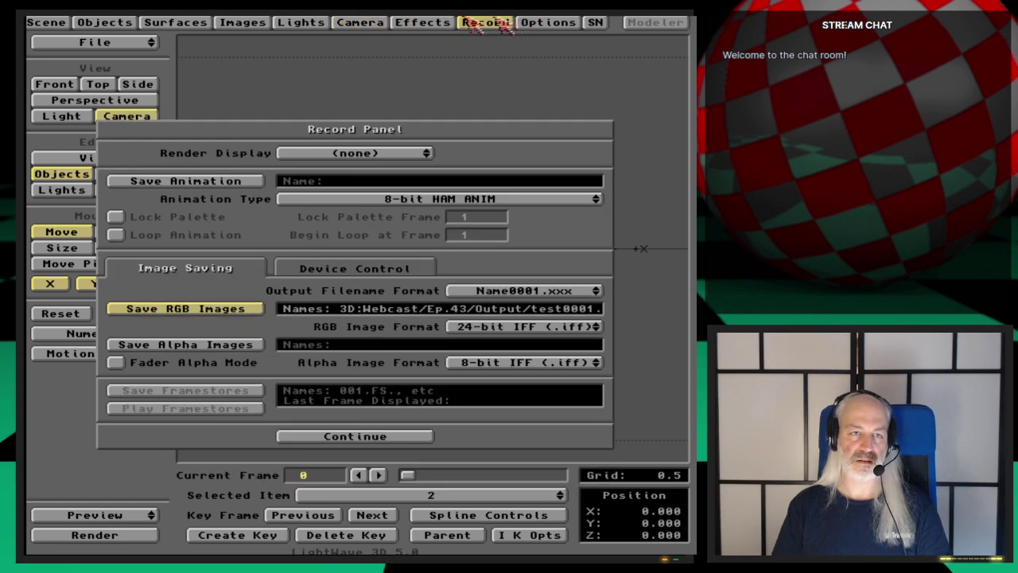
{"action": "left_click", "coordinate": [422, 22]}
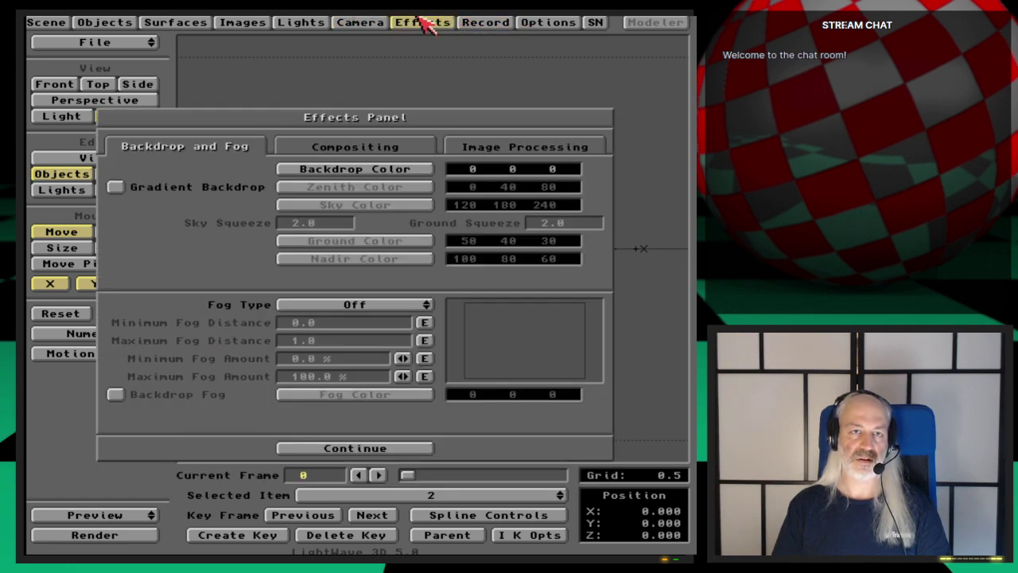
{"action": "left_click", "coordinate": [525, 146]}
{"action": "left_click", "coordinate": [203, 169]}
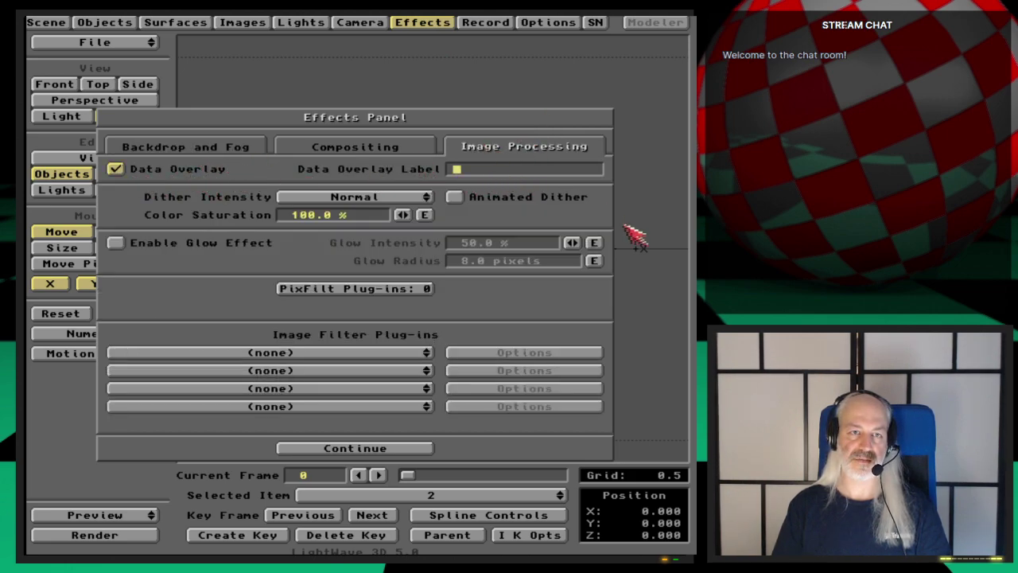
{"action": "type", "text": "frame"}
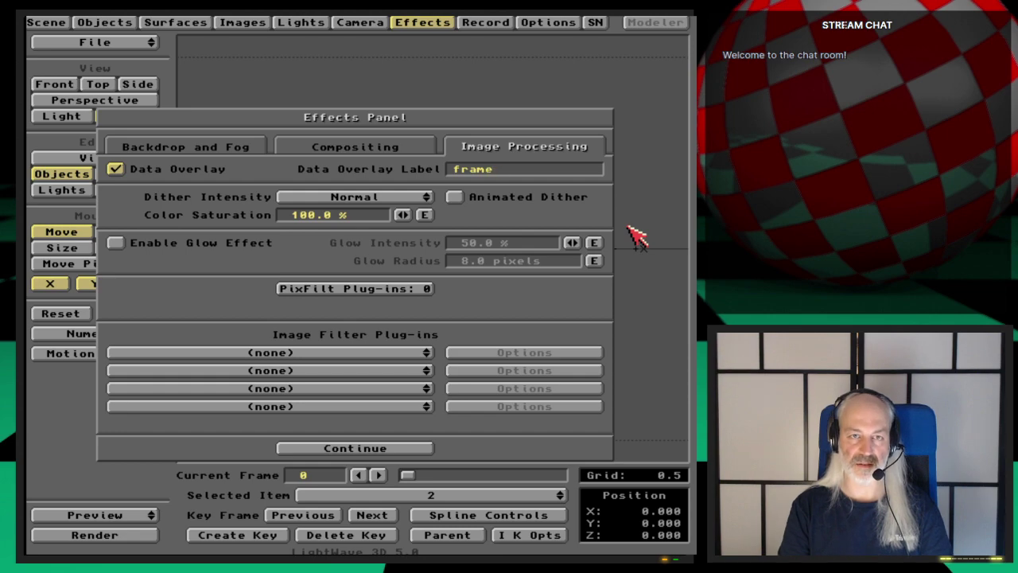
{"action": "left_click", "coordinate": [421, 21]}
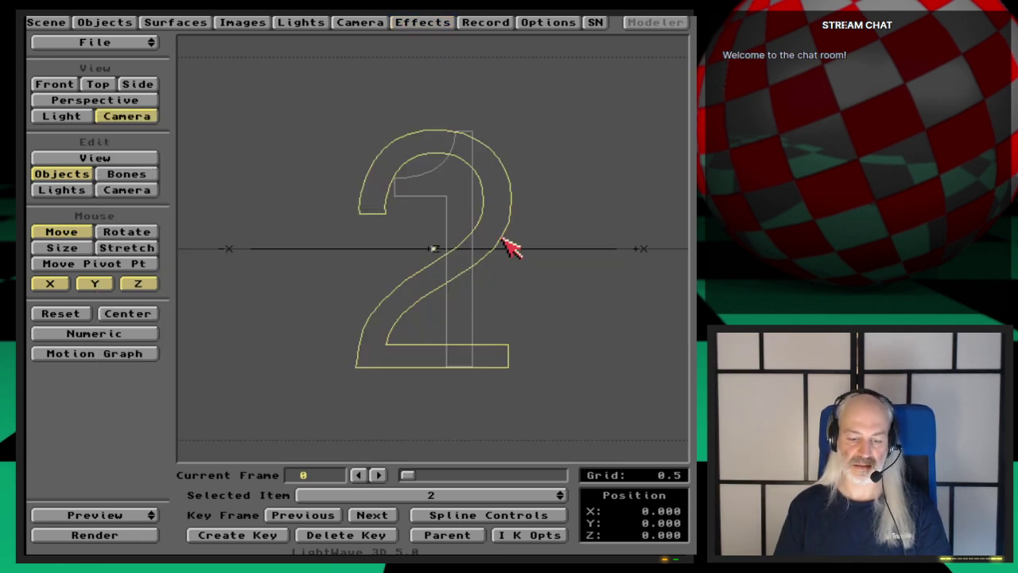
{"action": "key", "text": "F9"}
{"action": "key", "text": "Escape"}
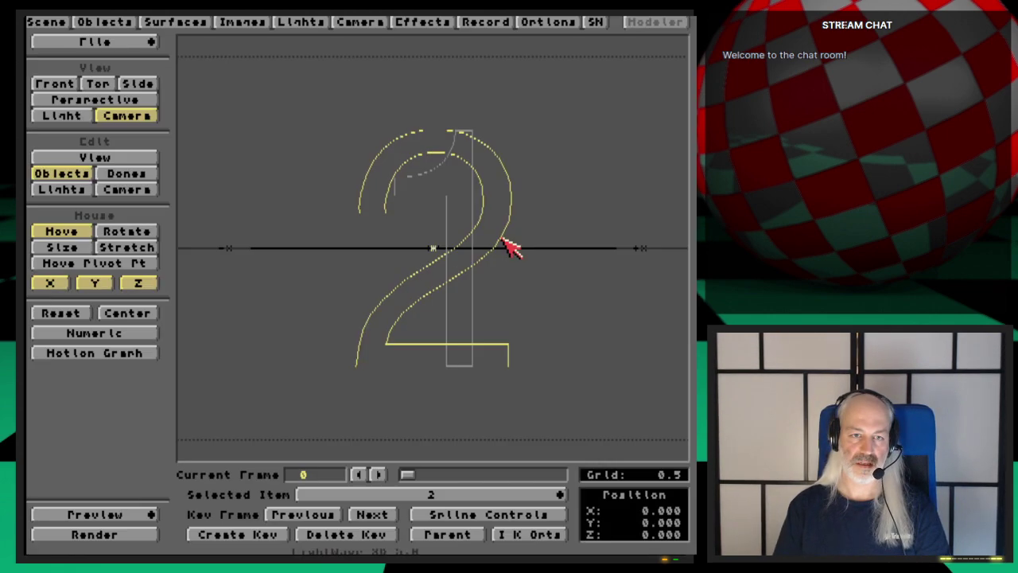
Step: Test-render frame 0 with the render display set to 8-bit HAM and check the data overlay settings in Effects
{"action": "left_click", "coordinate": [506, 22]}
{"action": "left_click_drag", "start_coordinate": [401, 152], "coordinate": [404, 192]}
{"action": "key", "text": "F9"}
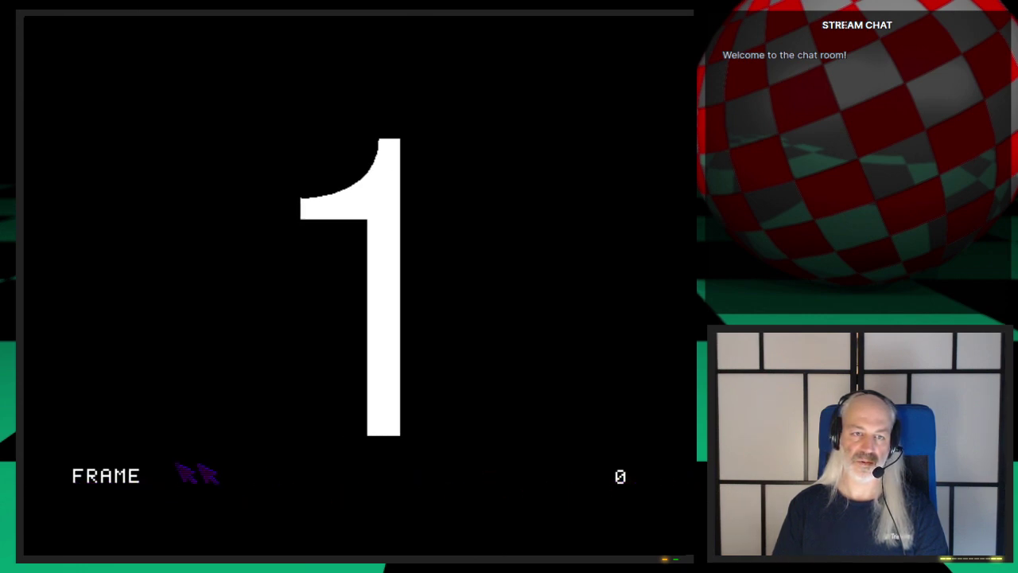
{"action": "key", "text": "Escape"}
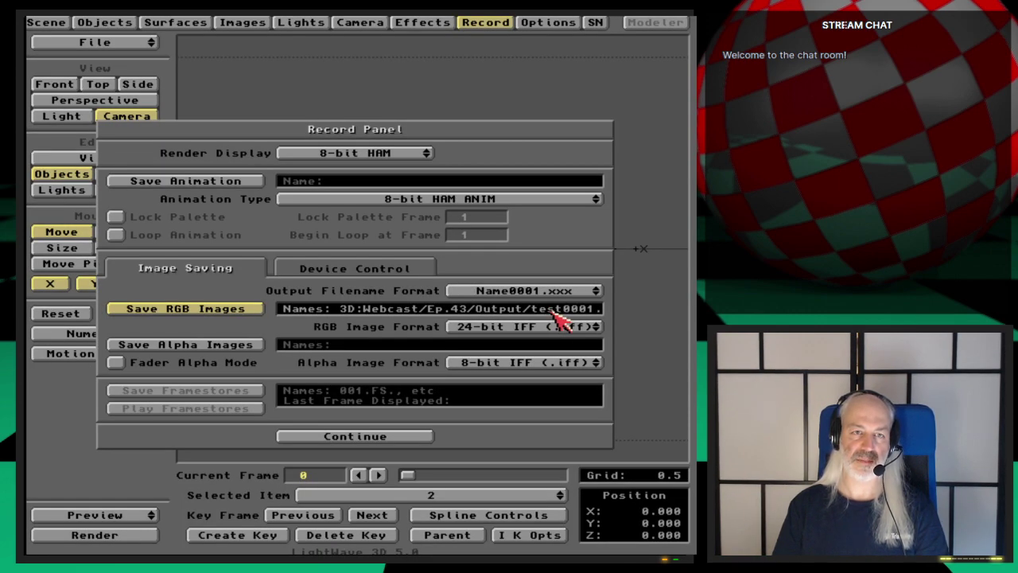
{"action": "left_click", "coordinate": [429, 22]}
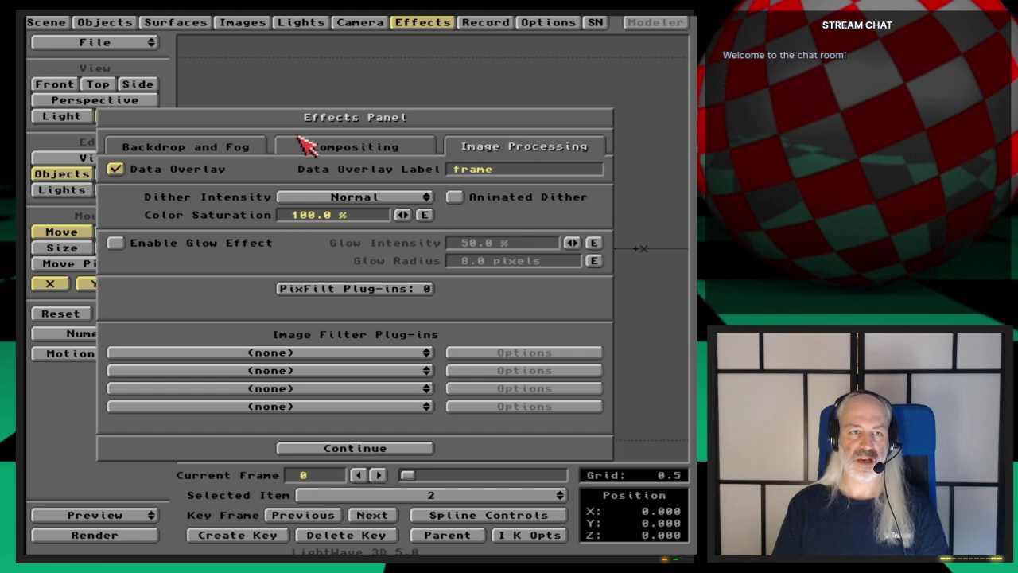
{"action": "left_click", "coordinate": [399, 450]}
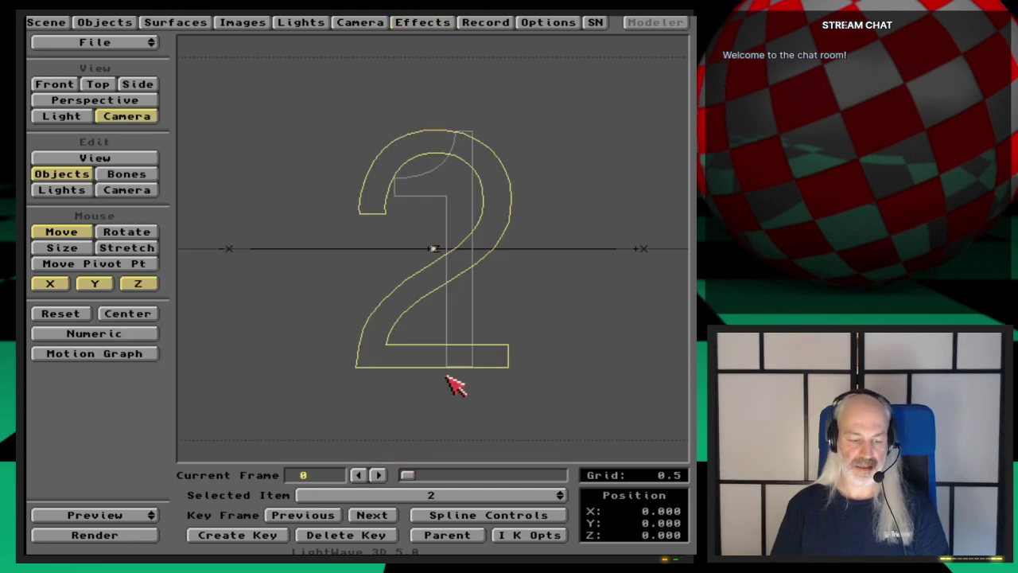
Step: Save the scene as TimingAttempt2, overwriting the existing file
{"action": "key", "text": "s"}
{"action": "key", "text": "Return"}
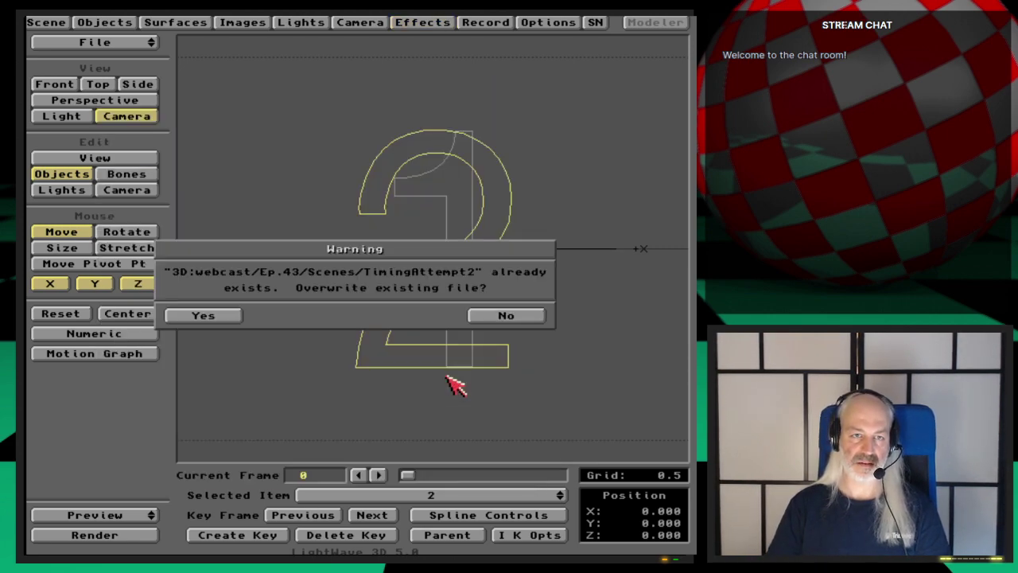
{"action": "key", "text": "Return"}
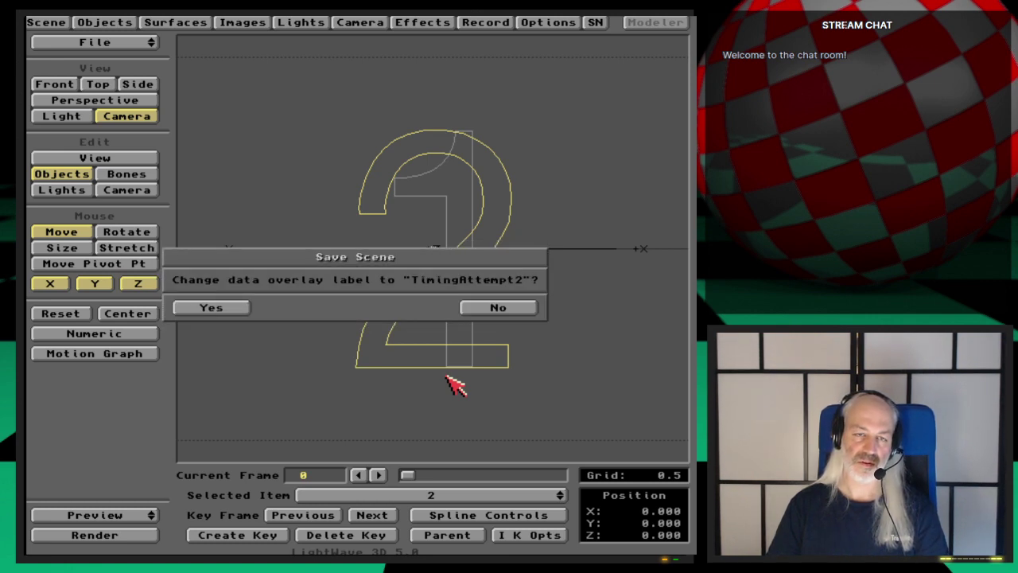
{"action": "key", "text": "Return"}
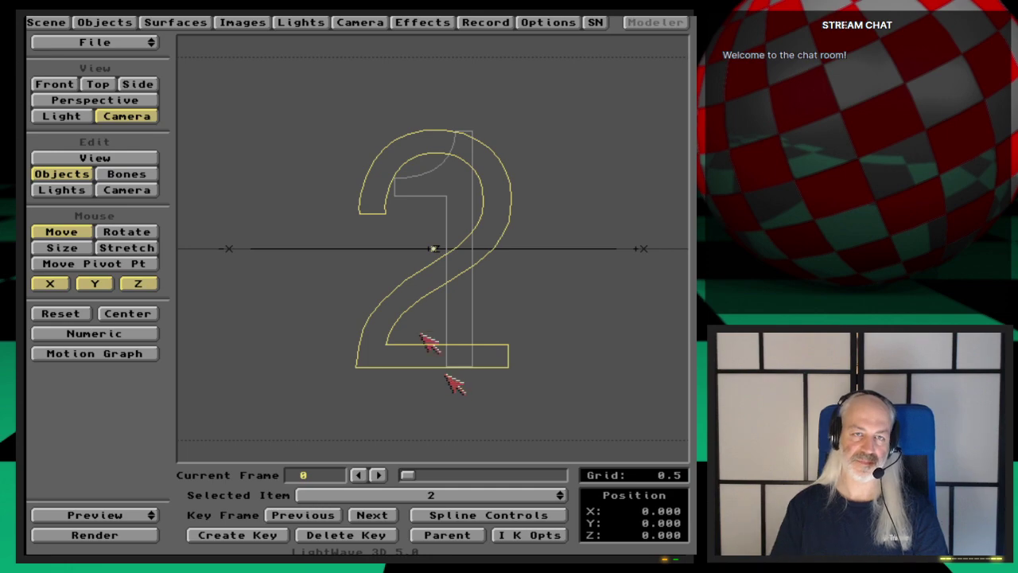
Step: Set the render display to (none) and check the Render Scene settings without starting a render
{"action": "left_click", "coordinate": [487, 22]}
{"action": "left_click_drag", "start_coordinate": [380, 159], "coordinate": [387, 129]}
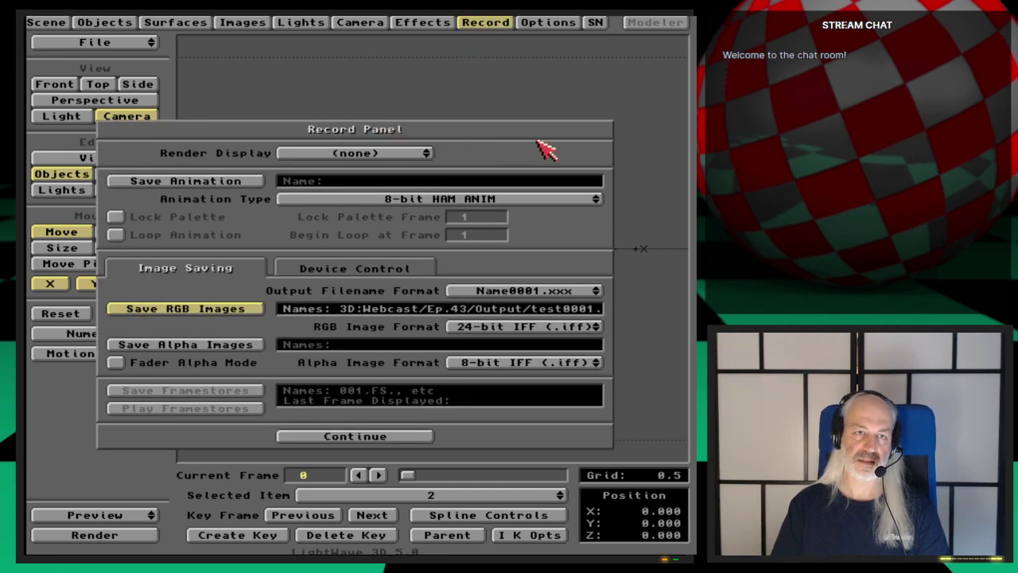
{"action": "left_click", "coordinate": [501, 24]}
{"action": "left_click", "coordinate": [131, 534]}
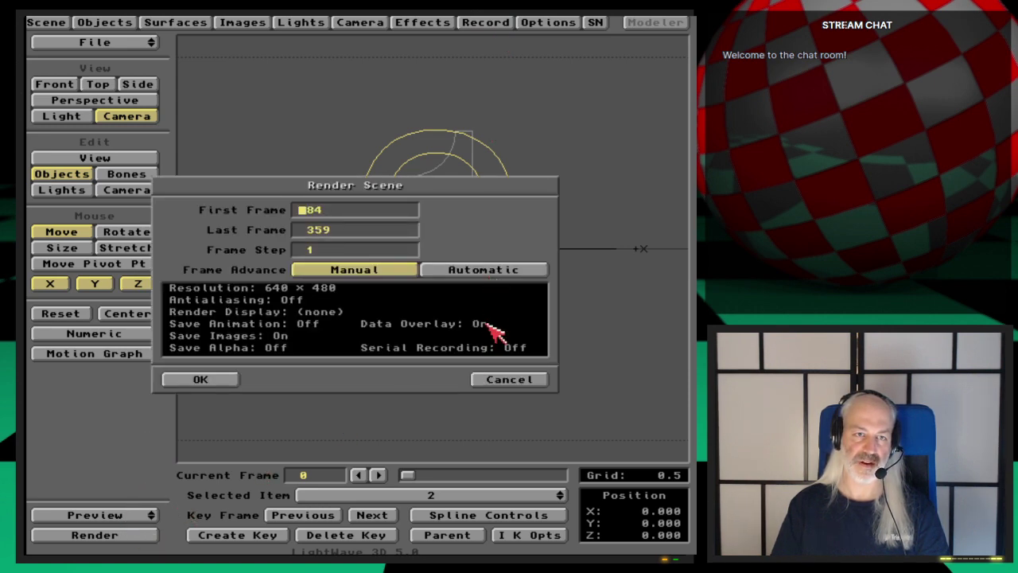
{"action": "left_click", "coordinate": [505, 379]}
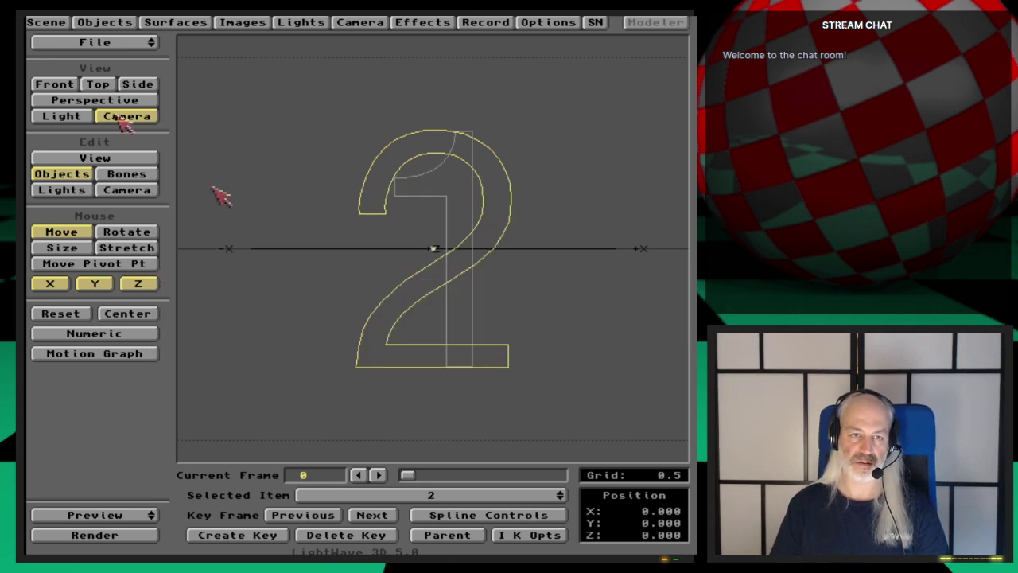
Step: Set the scene's last frame to 360
{"action": "left_click", "coordinate": [46, 22]}
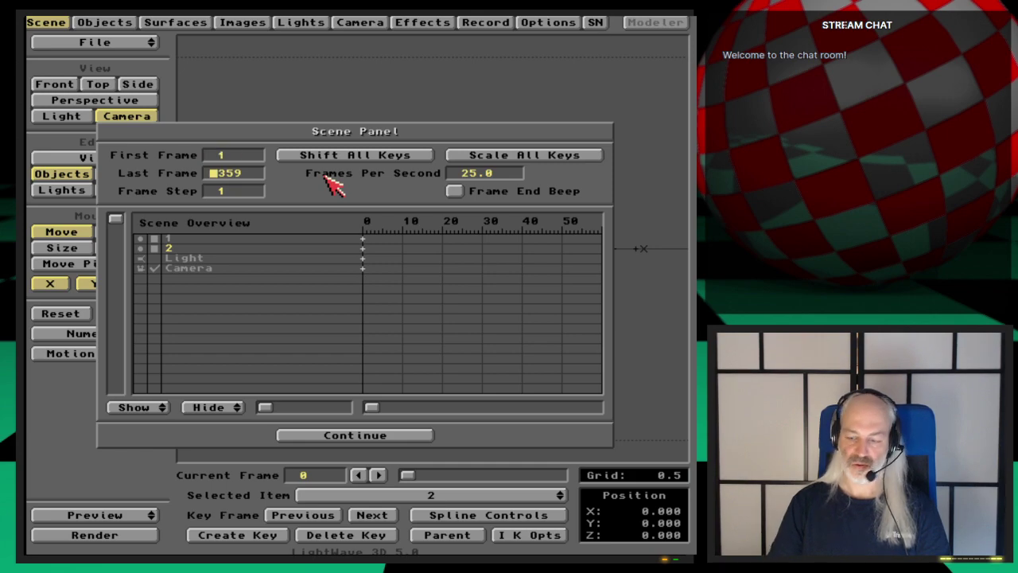
{"action": "type", "text": "360"}
{"action": "key", "text": "Return"}
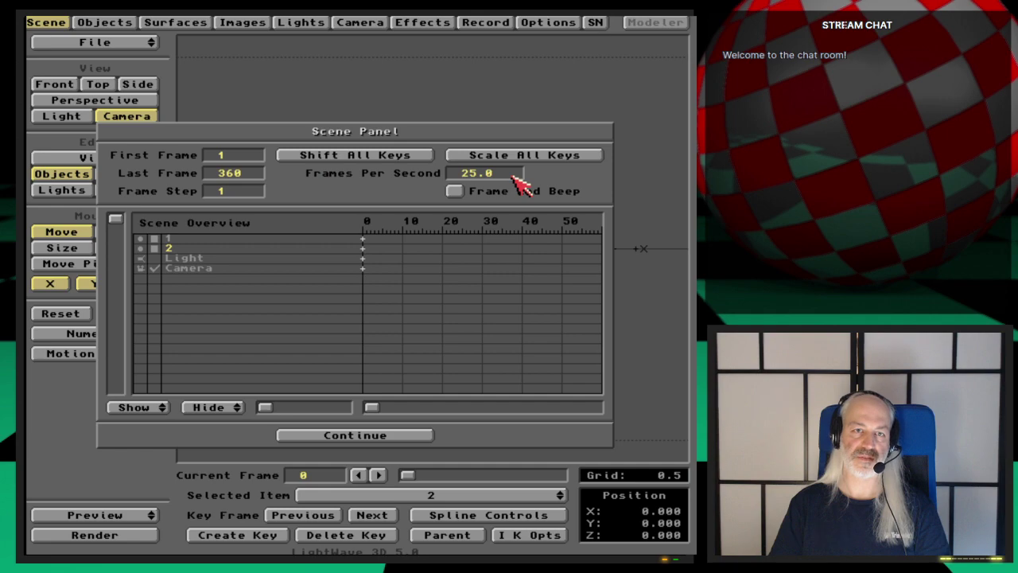
{"action": "left_click", "coordinate": [362, 436]}
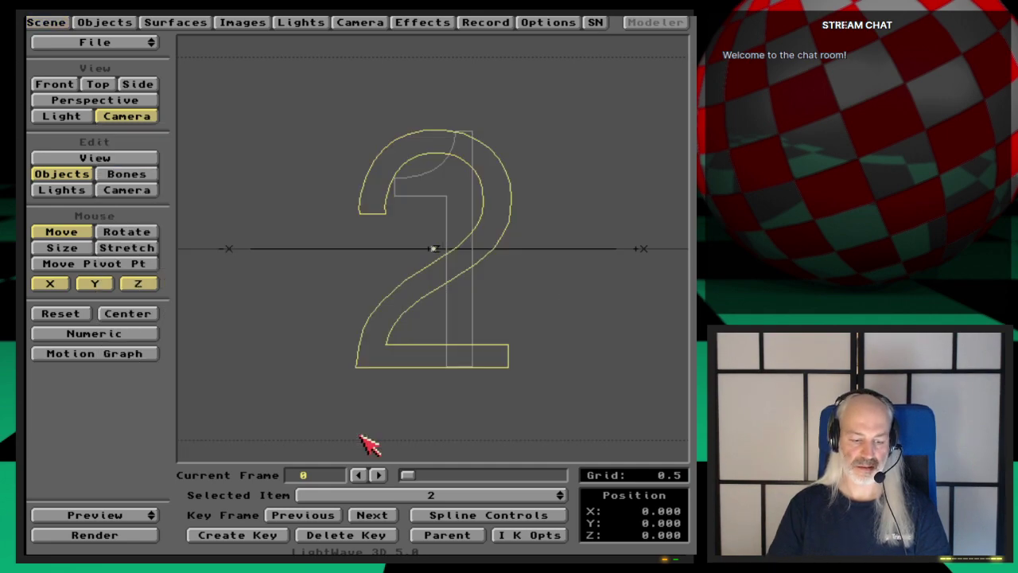
Step: Save the scene over TimingAttempt2 again, declining to change the data overlay label
{"action": "key", "text": "s"}
{"action": "key", "text": "Return"}
{"action": "key", "text": "Return"}
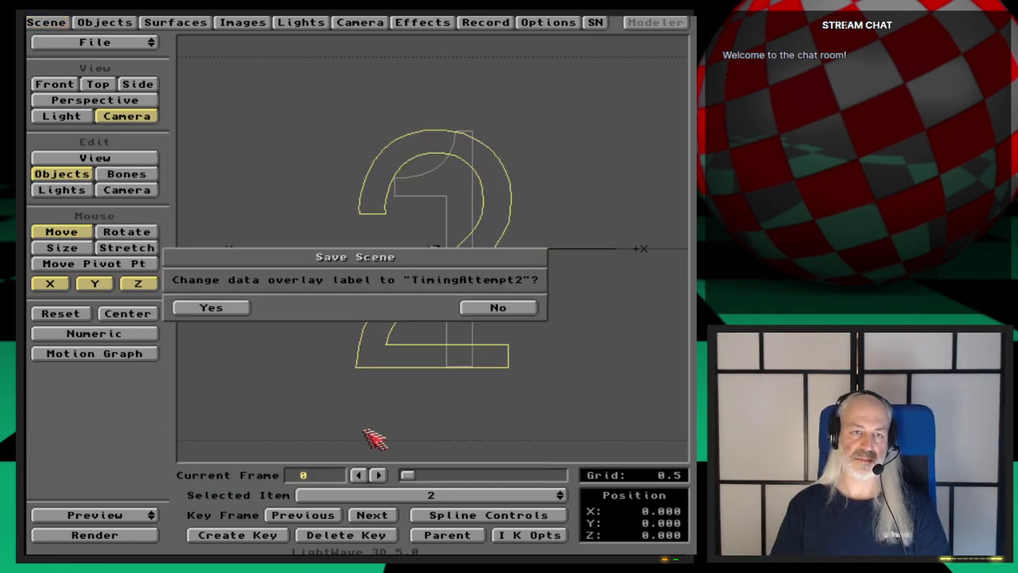
{"action": "left_click", "coordinate": [496, 307]}
Step: Render frames 1 to 360 with the frame advance set to Automatic
{"action": "left_click", "coordinate": [140, 534]}
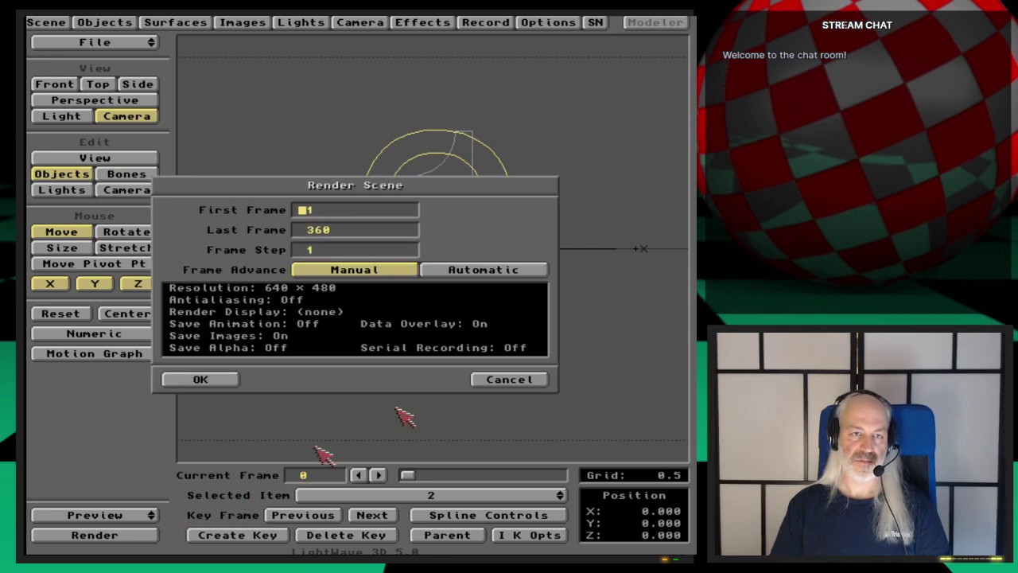
{"action": "left_click", "coordinate": [487, 272]}
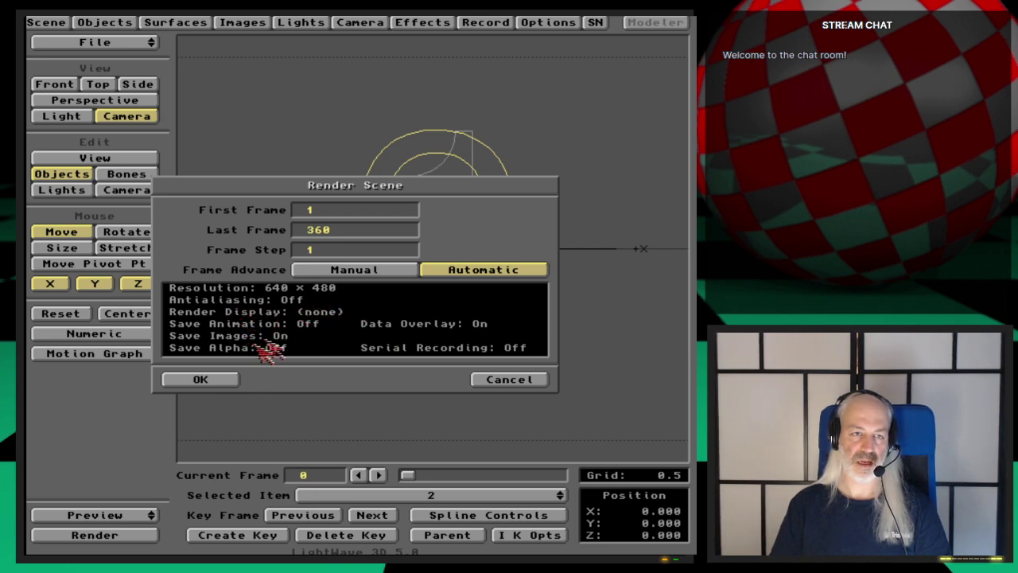
{"action": "left_click", "coordinate": [200, 379]}
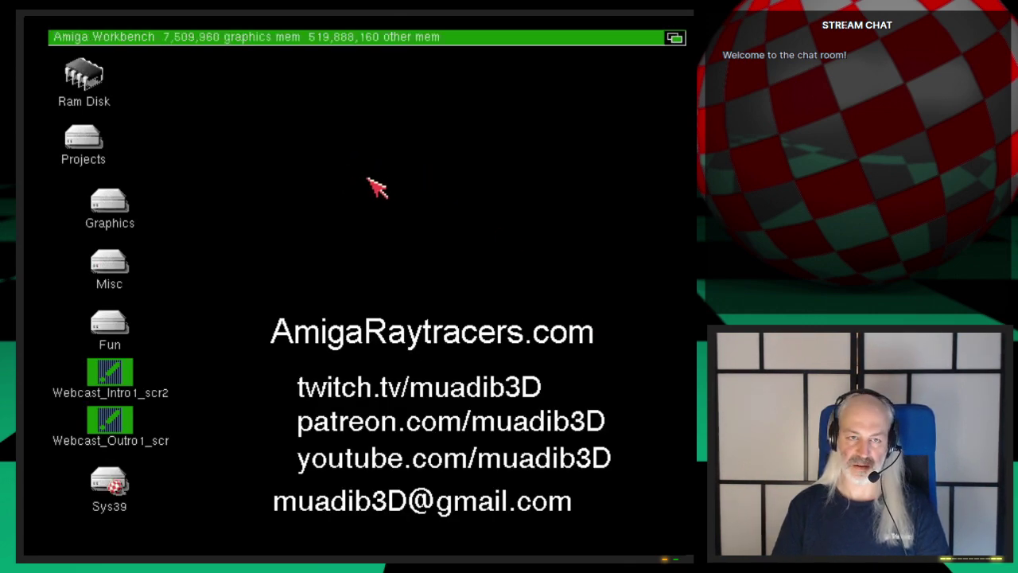
Step: Switch to the Workbench screen and launch Directory Opus
{"action": "key", "text": "super+m"}
{"action": "key", "text": "super+m"}
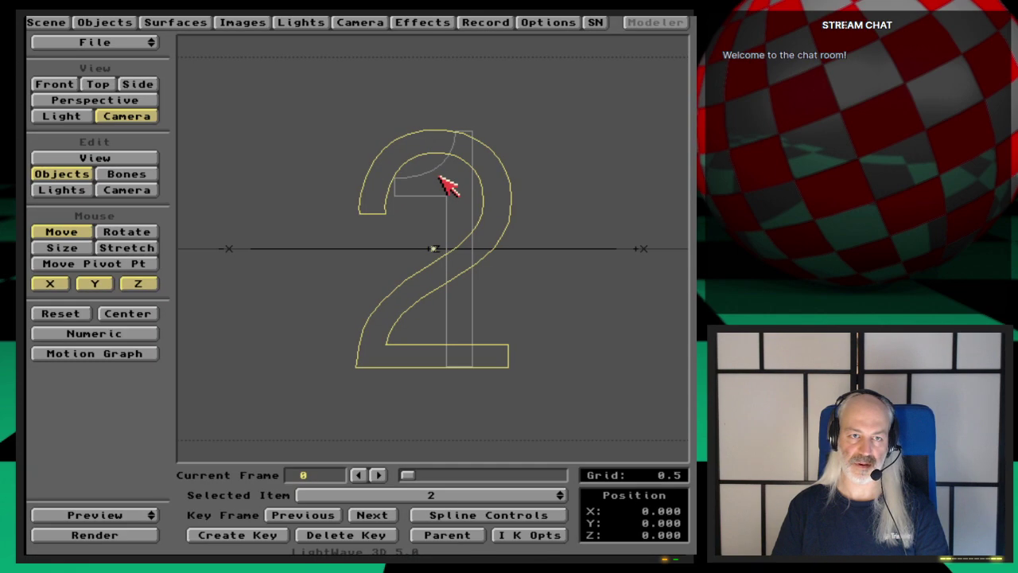
{"action": "key", "text": "super+m"}
{"action": "key", "text": "super+m"}
{"action": "key", "text": "super+m"}
{"action": "key", "text": "super+m"}
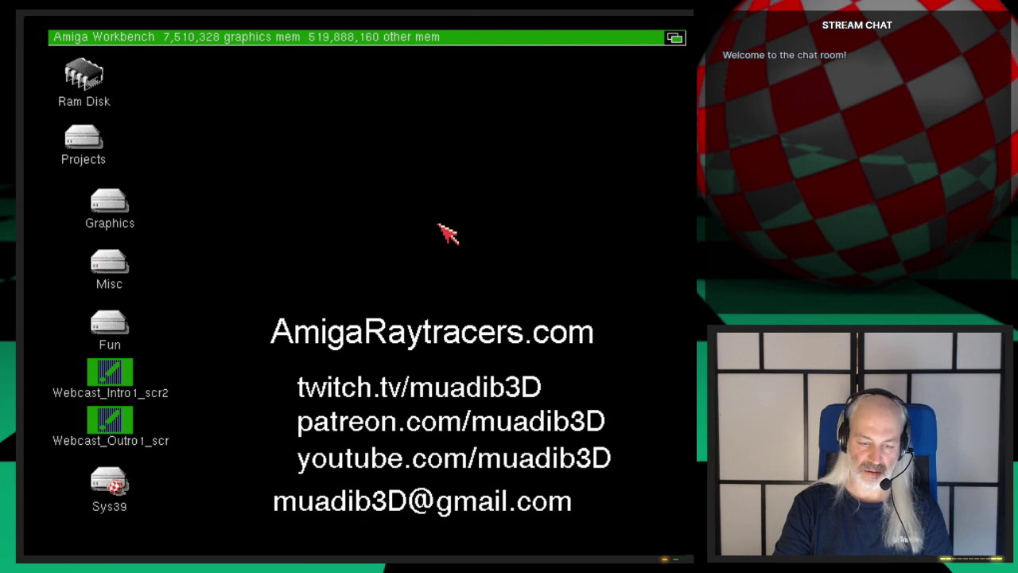
{"action": "key", "text": "ctrl+alt+d"}
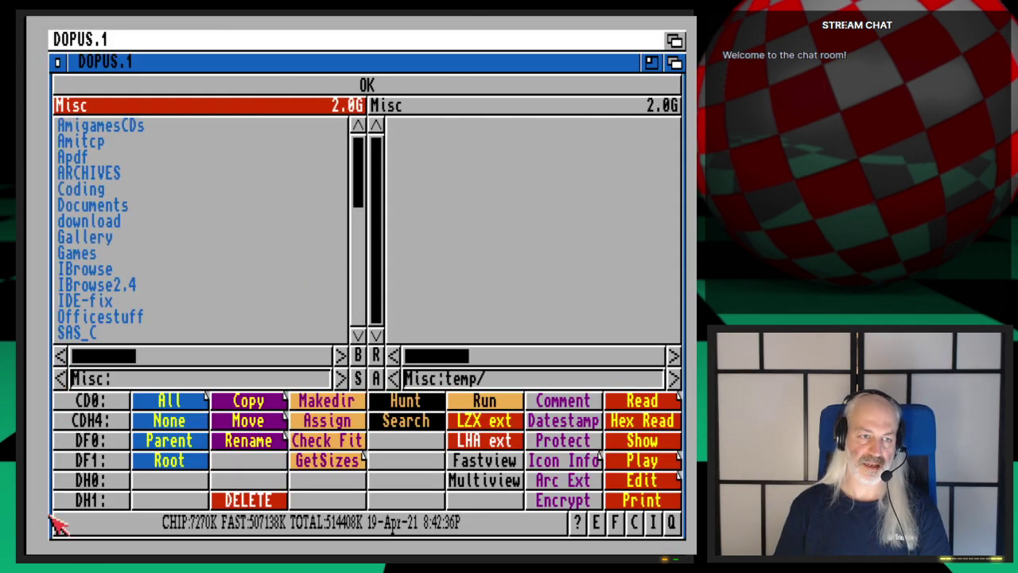
Step: Open the 3d:Webcast/Ep.43/Output-r directory in the file list
{"action": "right_click", "coordinate": [89, 501]}
{"action": "left_click", "coordinate": [106, 502]}
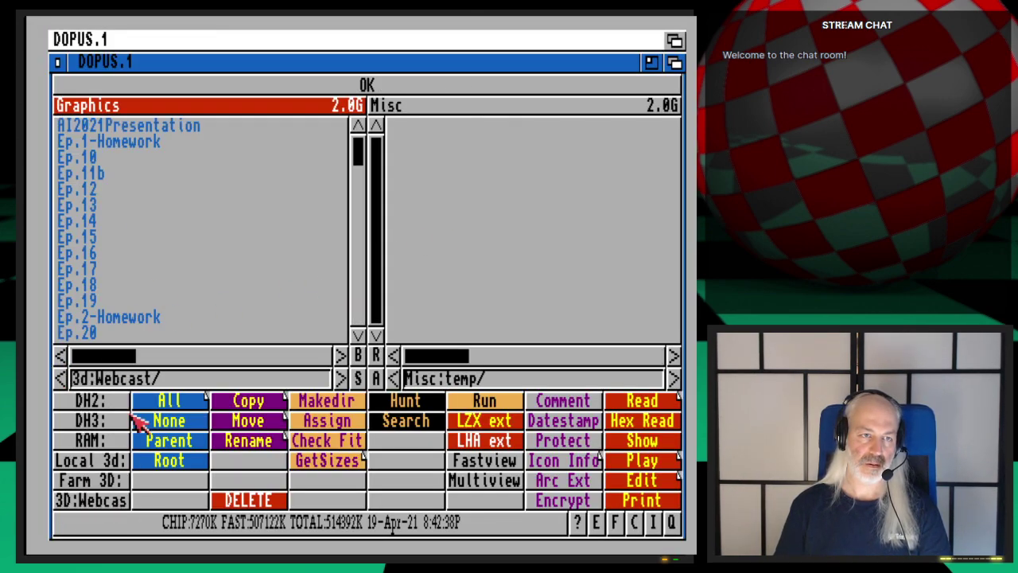
{"action": "scroll", "coordinate": [163, 327], "scroll_direction": "down", "scroll_amount": 10}
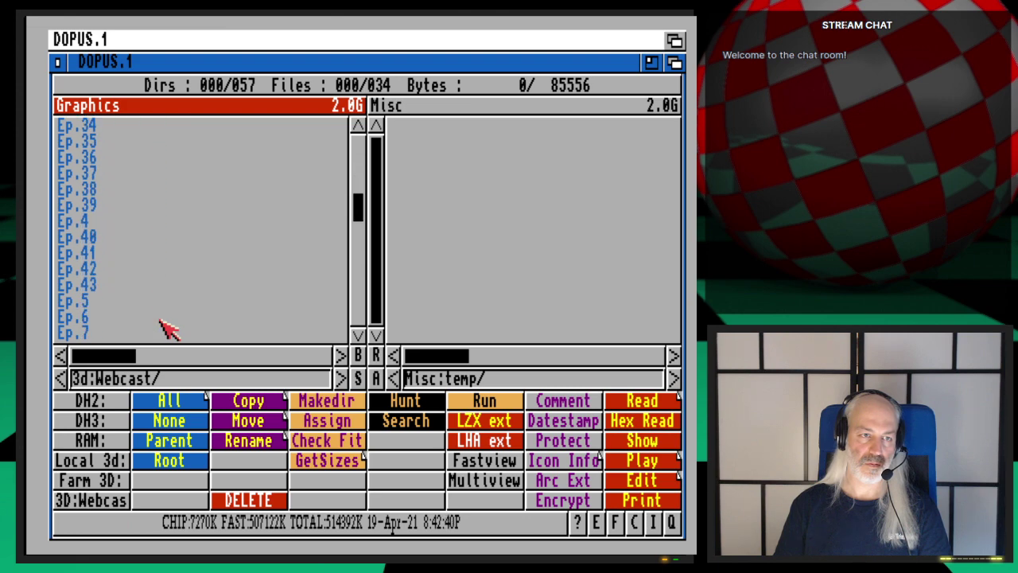
{"action": "double_click", "coordinate": [131, 255]}
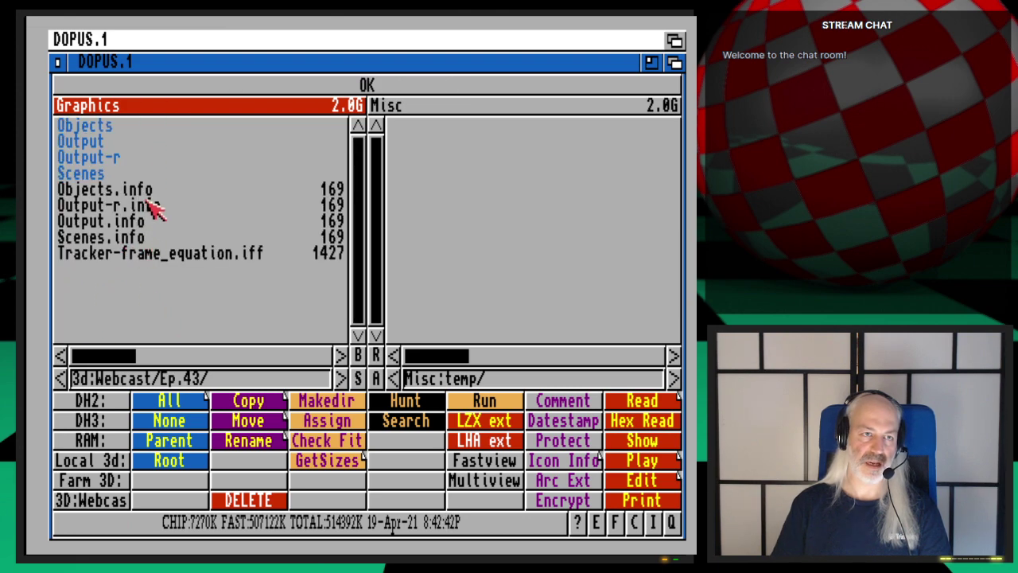
{"action": "double_click", "coordinate": [131, 159]}
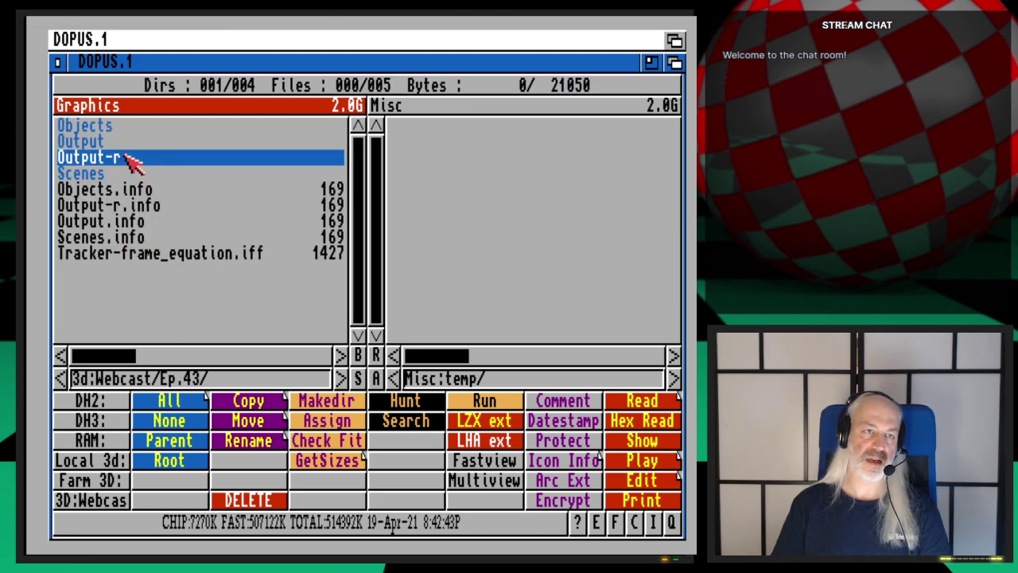
Step: Delete all test .iff image files from the Output-r directory
{"action": "left_click", "coordinate": [196, 404]}
{"action": "left_click", "coordinate": [256, 499]}
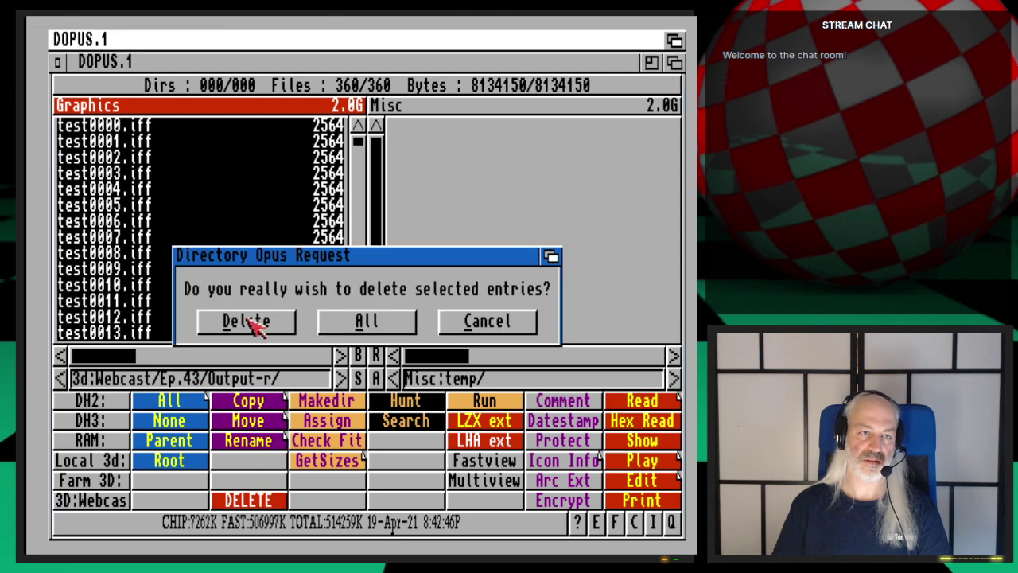
{"action": "left_click", "coordinate": [257, 328]}
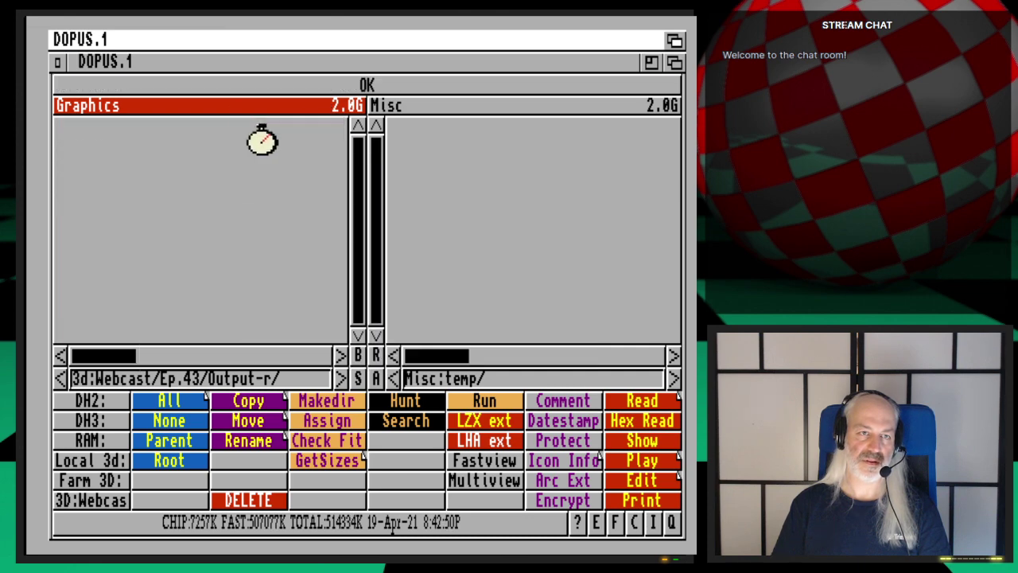
Step: Check the rendered frames in the Ep.43/Output directory, return to its parent directory and close Directory Opus
{"action": "right_click", "coordinate": [50, 214]}
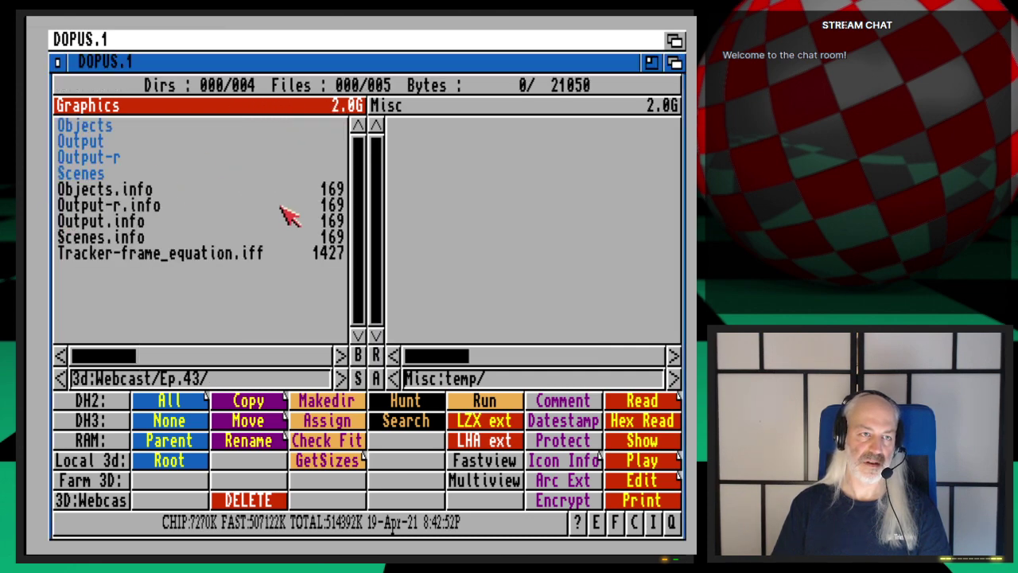
{"action": "left_click", "coordinate": [120, 159]}
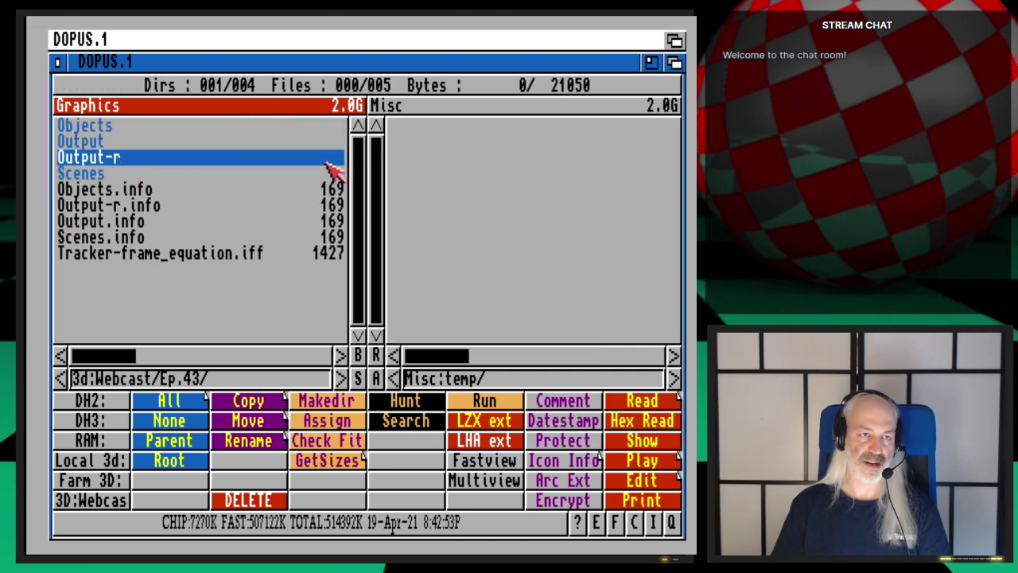
{"action": "left_click", "coordinate": [170, 144]}
{"action": "left_click", "coordinate": [213, 160]}
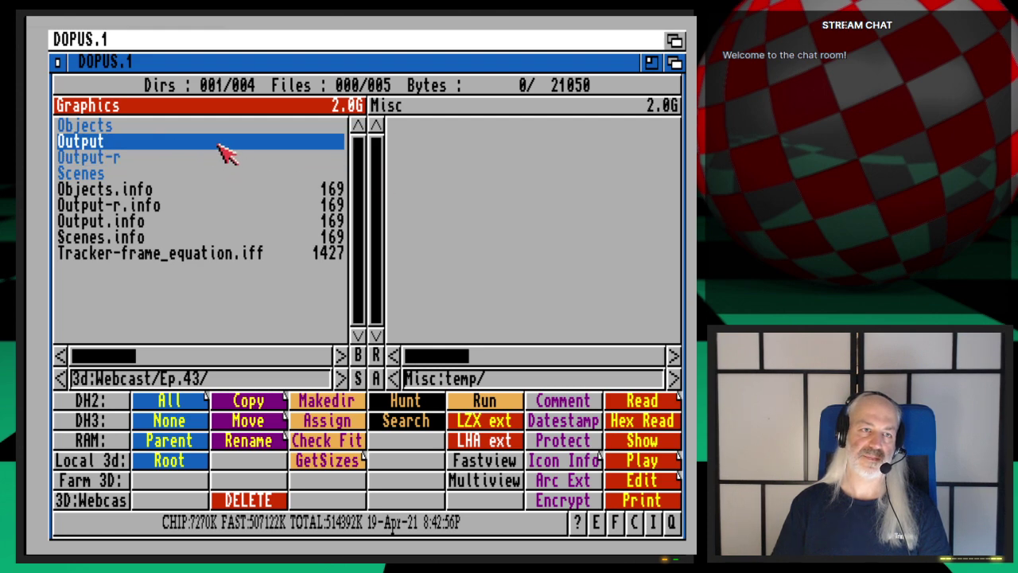
{"action": "double_click", "coordinate": [219, 145]}
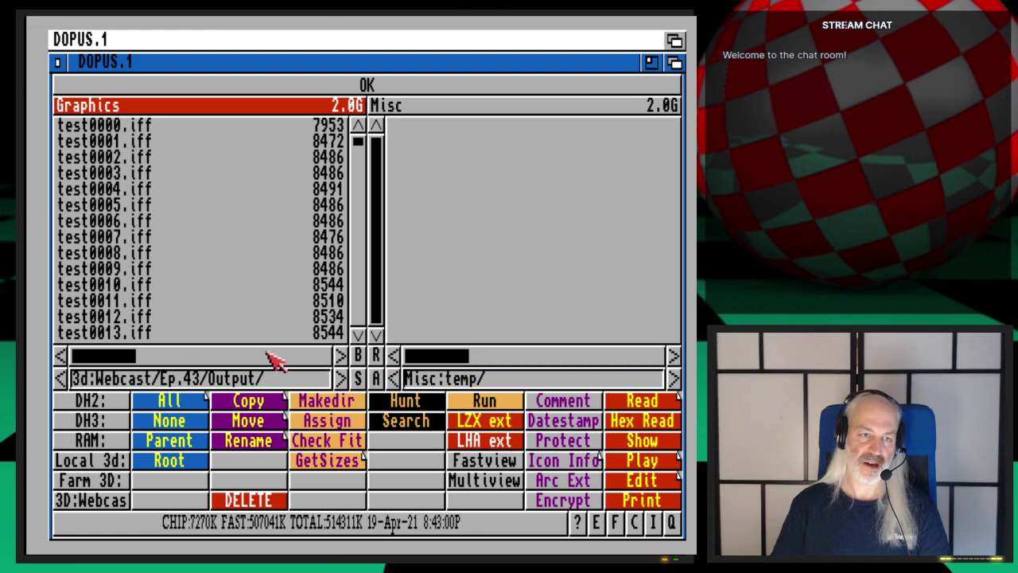
{"action": "right_click", "coordinate": [52, 241]}
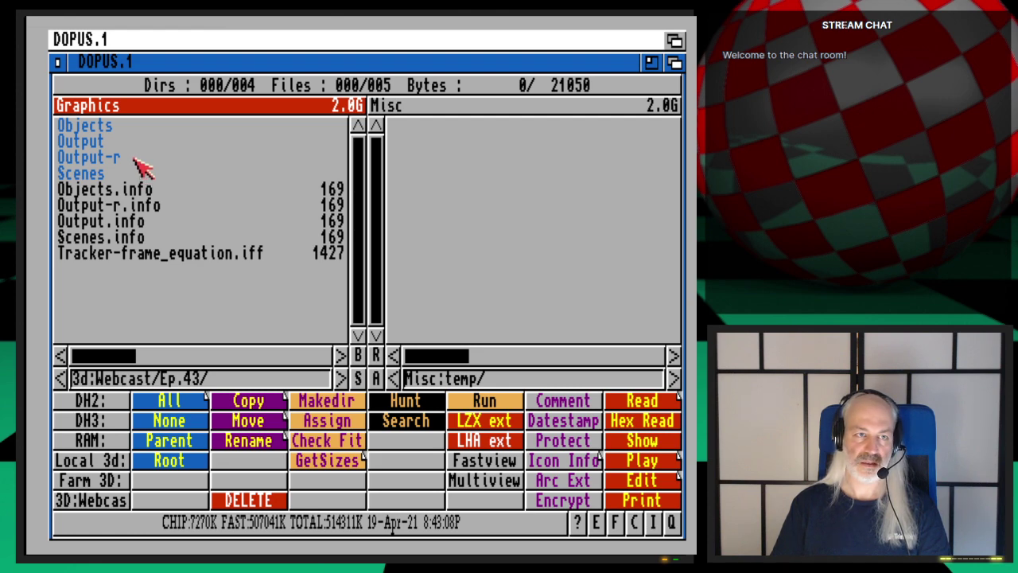
{"action": "left_click", "coordinate": [58, 62]}
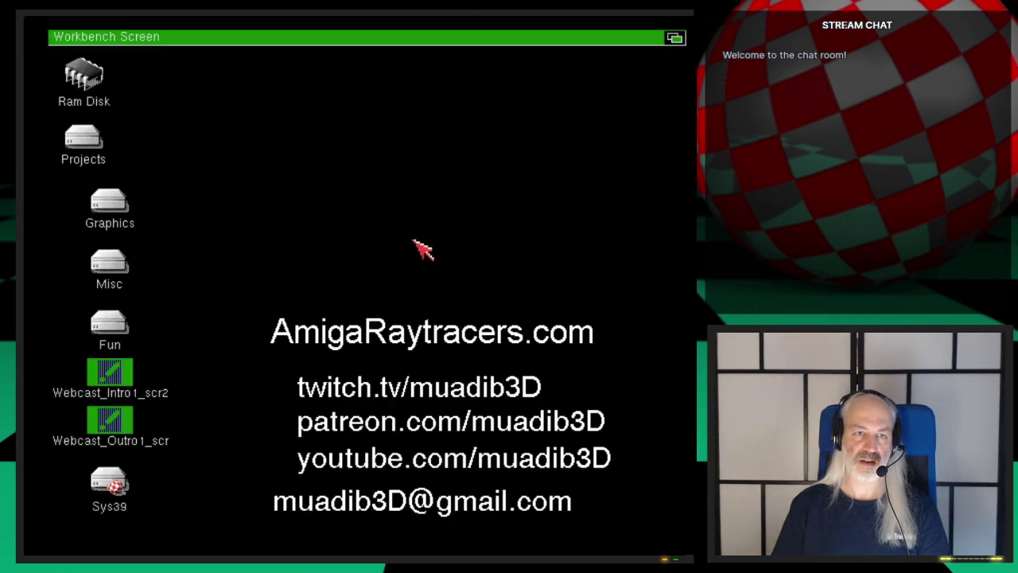
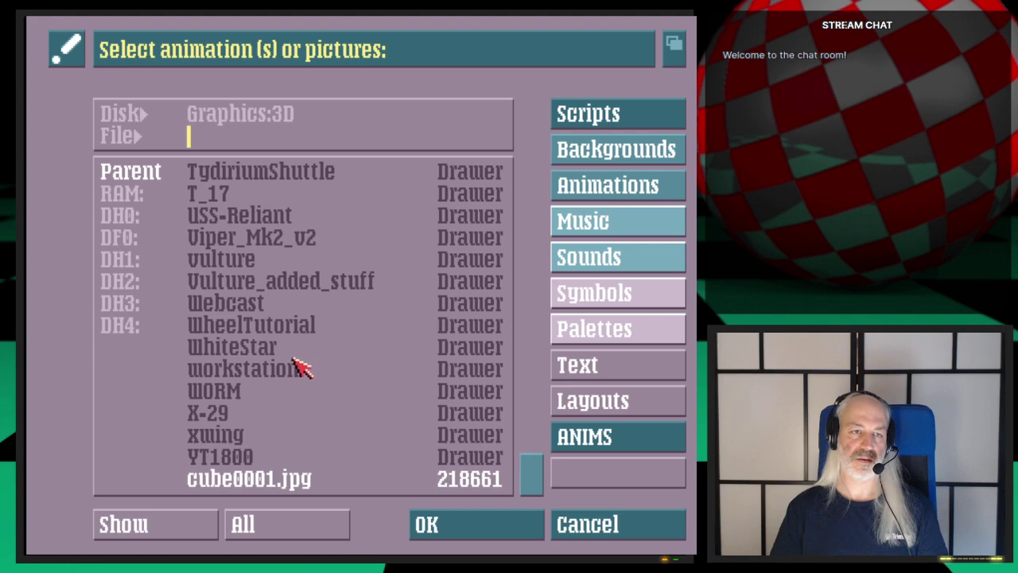
Step: Load all 360 test .iff frames from Graphics:3D/Webcast/Ep.43/Output-r as the source pictures
{"action": "left_click", "coordinate": [238, 303]}
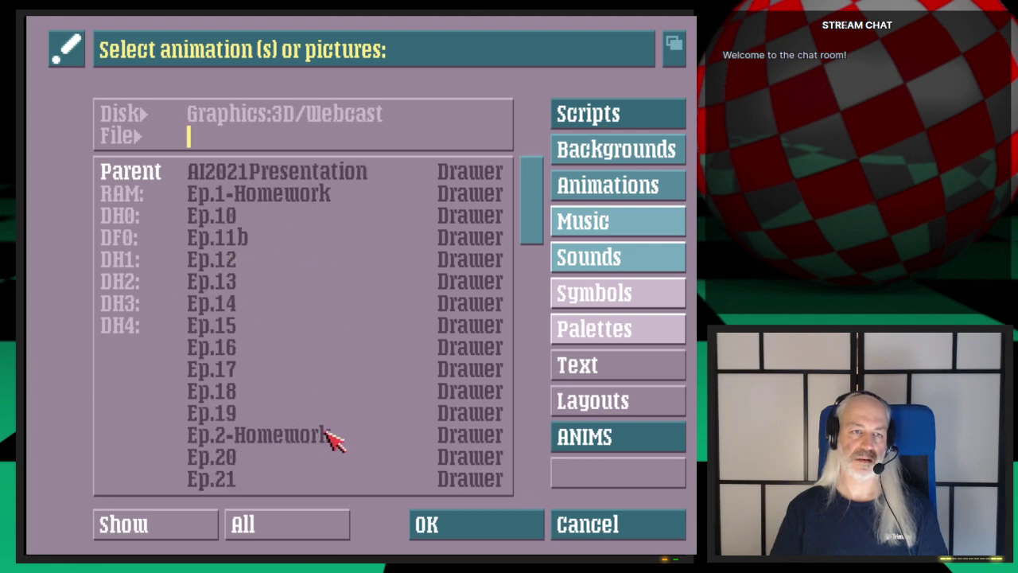
{"action": "left_click", "coordinate": [535, 452]}
{"action": "left_click", "coordinate": [534, 451]}
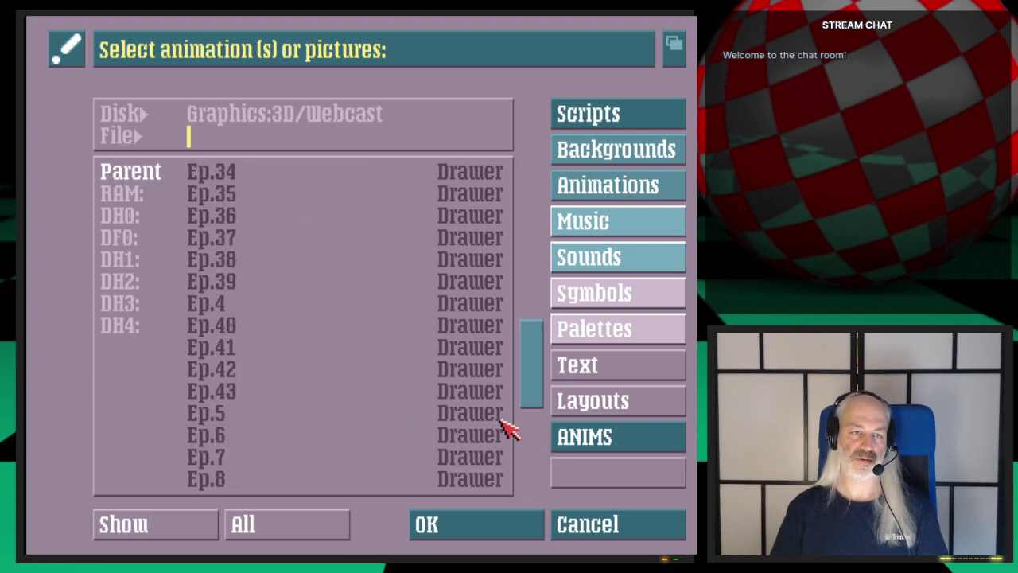
{"action": "left_click", "coordinate": [250, 390]}
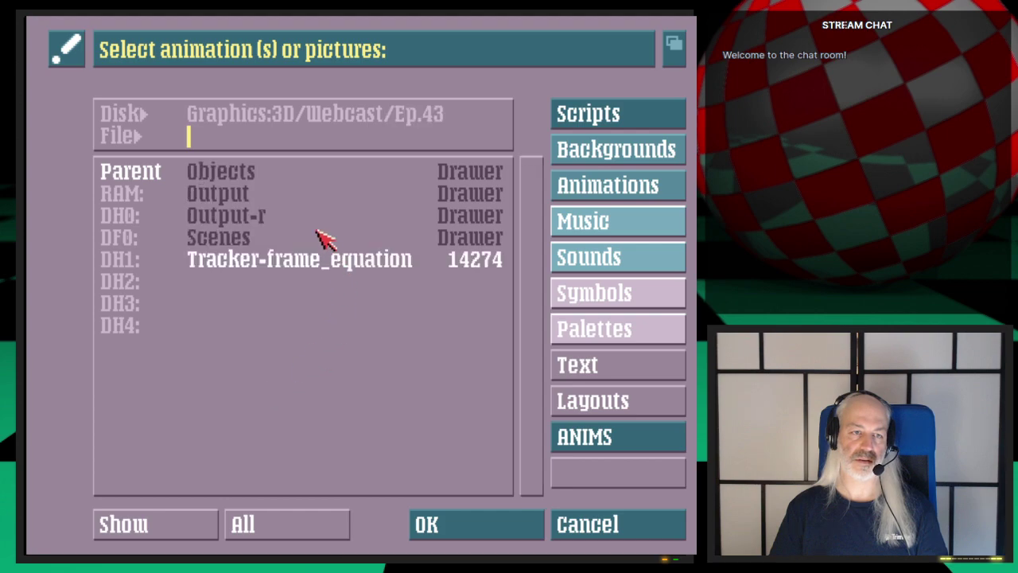
{"action": "left_click", "coordinate": [263, 215]}
{"action": "left_click", "coordinate": [328, 542]}
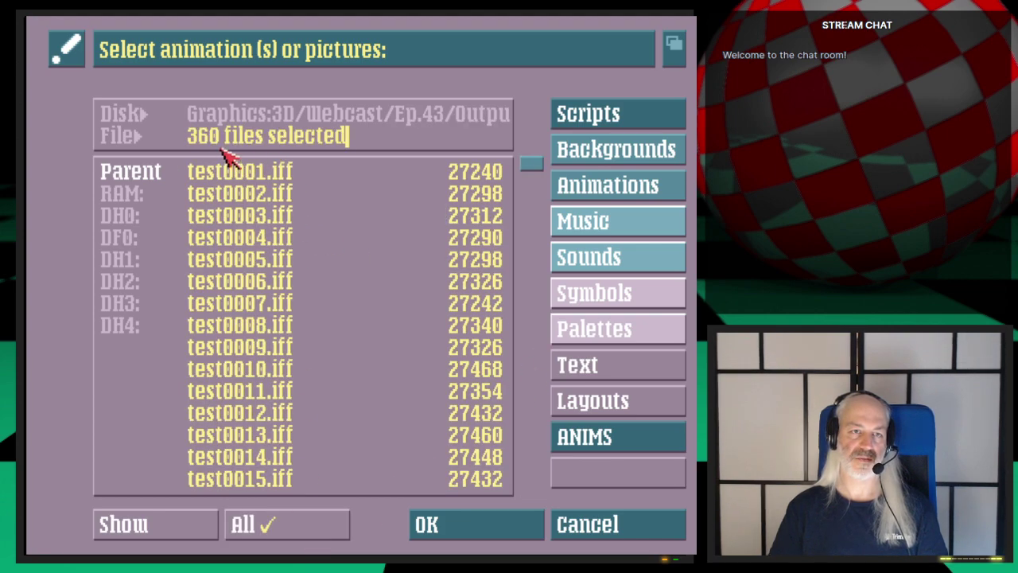
{"action": "left_click", "coordinate": [472, 525]}
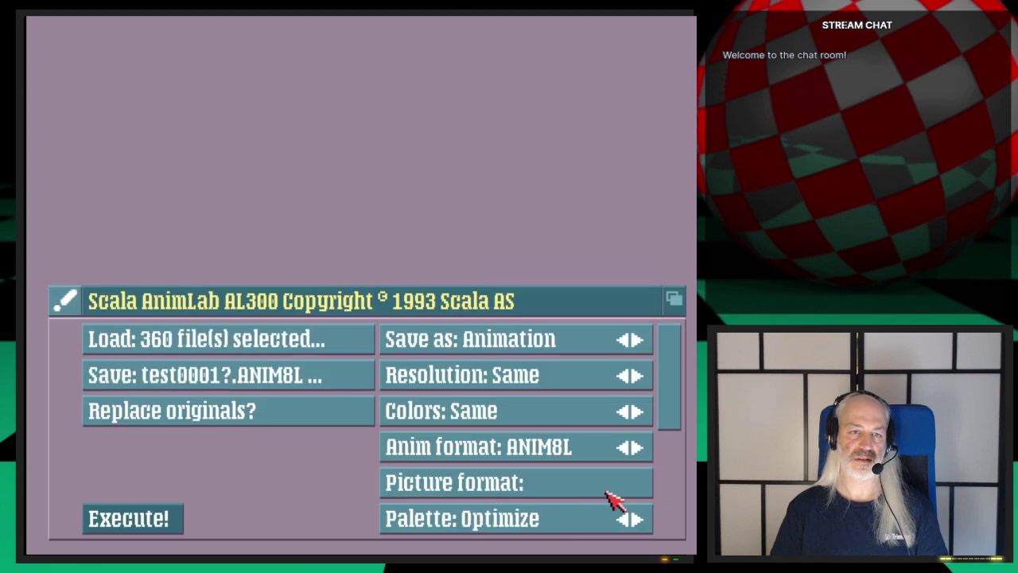
Step: Set the output animation to be saved in Graphics:ANIMS under the name TimingAttempt3
{"action": "left_click", "coordinate": [278, 376]}
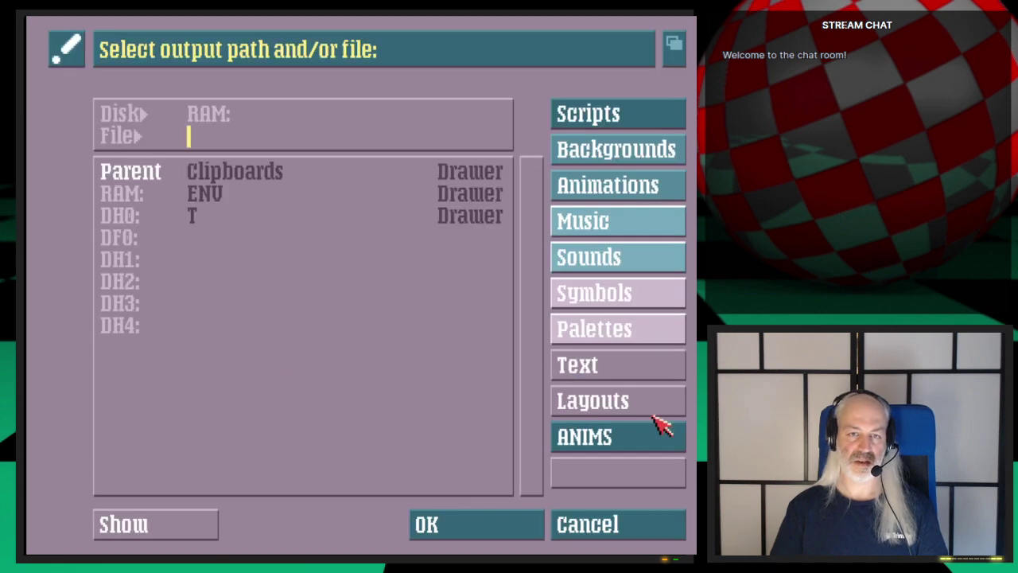
{"action": "left_click", "coordinate": [657, 434]}
{"action": "left_click_drag", "start_coordinate": [527, 200], "coordinate": [528, 424]}
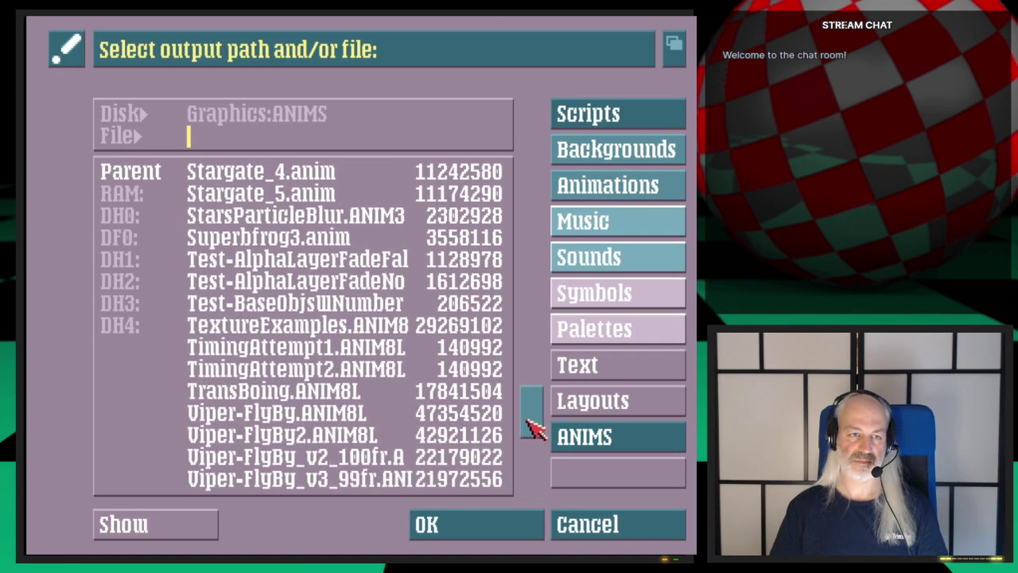
{"action": "left_click", "coordinate": [379, 374]}
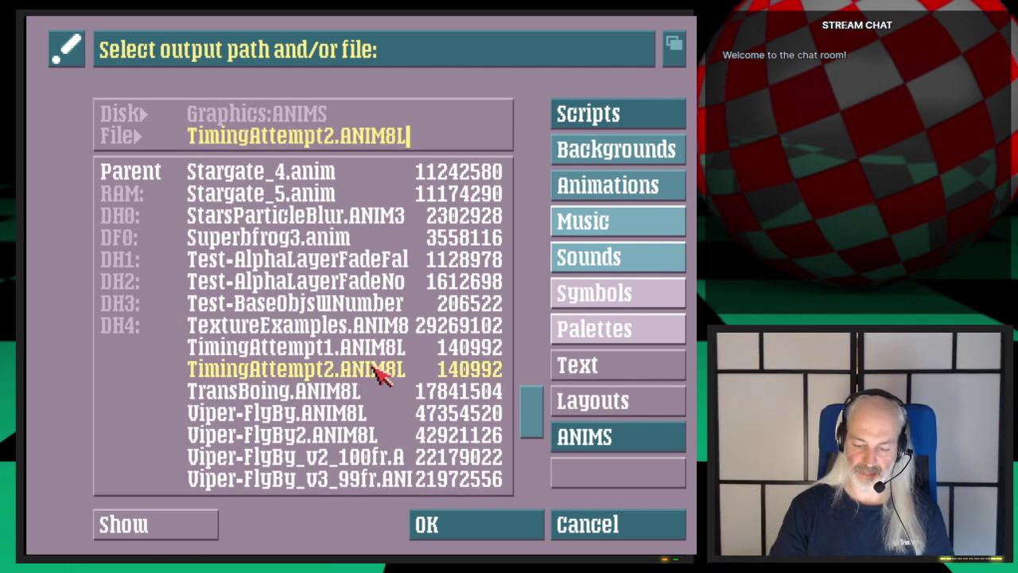
{"action": "key", "text": "BackSpace"}
{"action": "key", "text": "BackSpace"}
{"action": "key", "text": "BackSpace"}
{"action": "key", "text": "BackSpace"}
{"action": "key", "text": "BackSpace"}
{"action": "key", "text": "BackSpace"}
{"action": "key", "text": "BackSpace"}
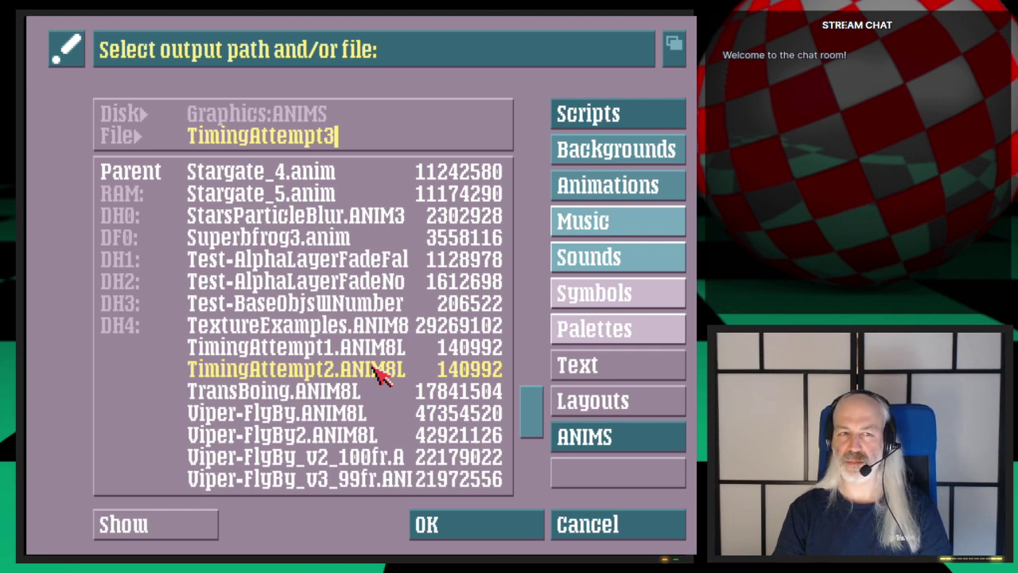
{"action": "key", "text": "Return"}
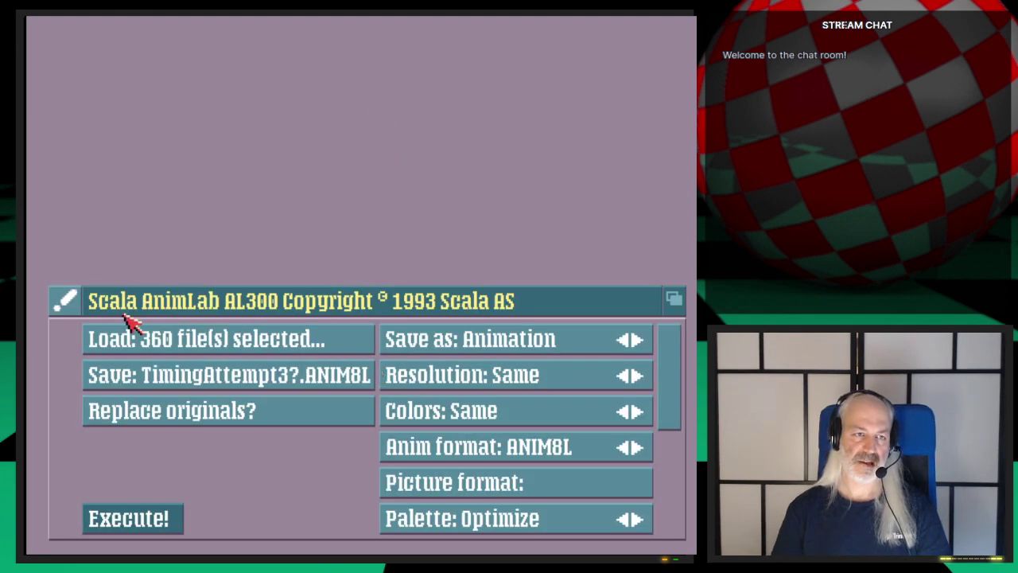
Step: Change the output animation's file name to TimingAttempt2
{"action": "left_click", "coordinate": [254, 377]}
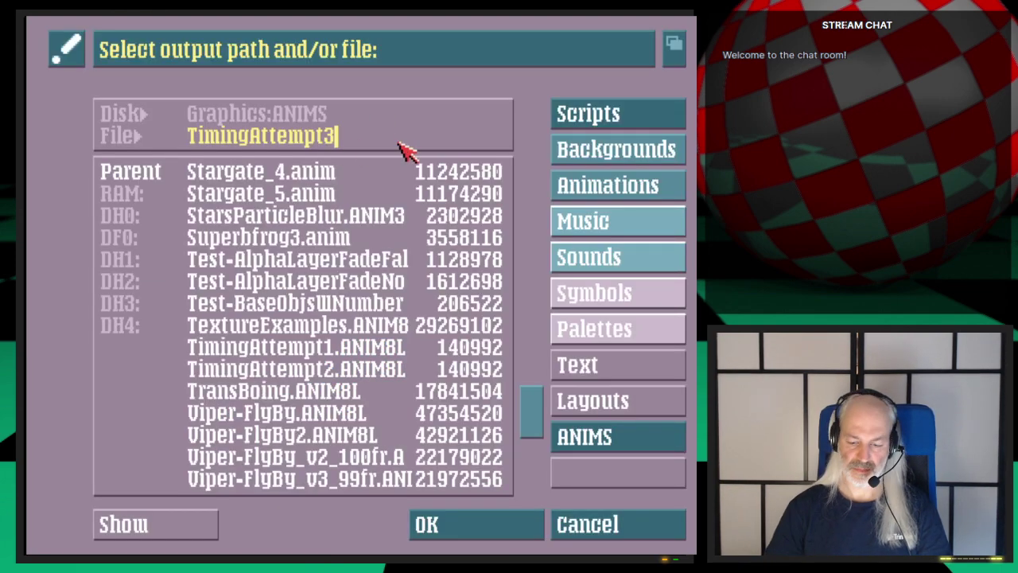
{"action": "key", "text": "BackSpace"}
{"action": "type", "text": "2"}
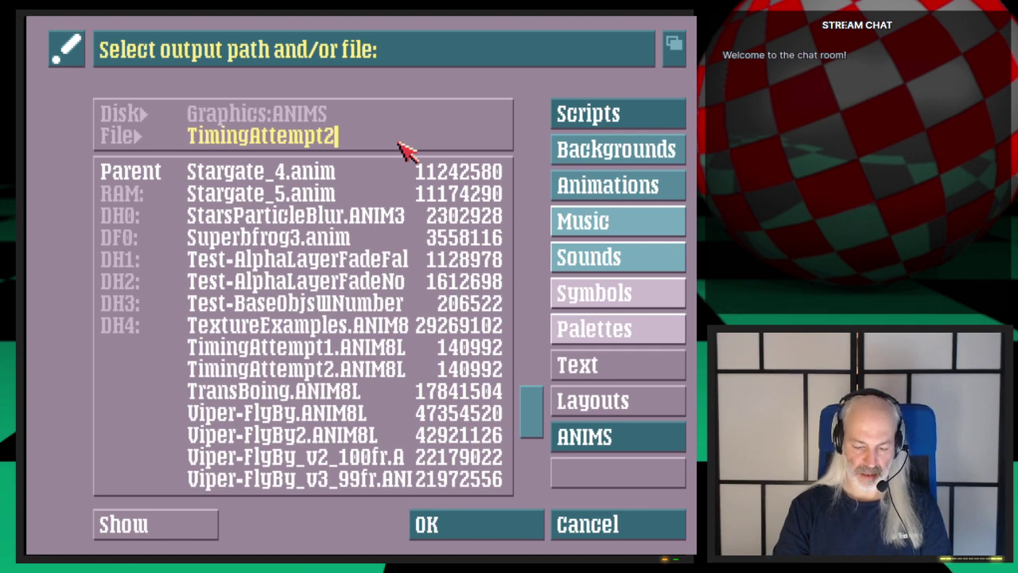
{"action": "key", "text": "Return"}
Step: Switch to Directory Opus and list the DH1:ANIMS directory in the file list that shows Misc:temp
{"action": "key", "text": "super+m"}
{"action": "key", "text": "super+m"}
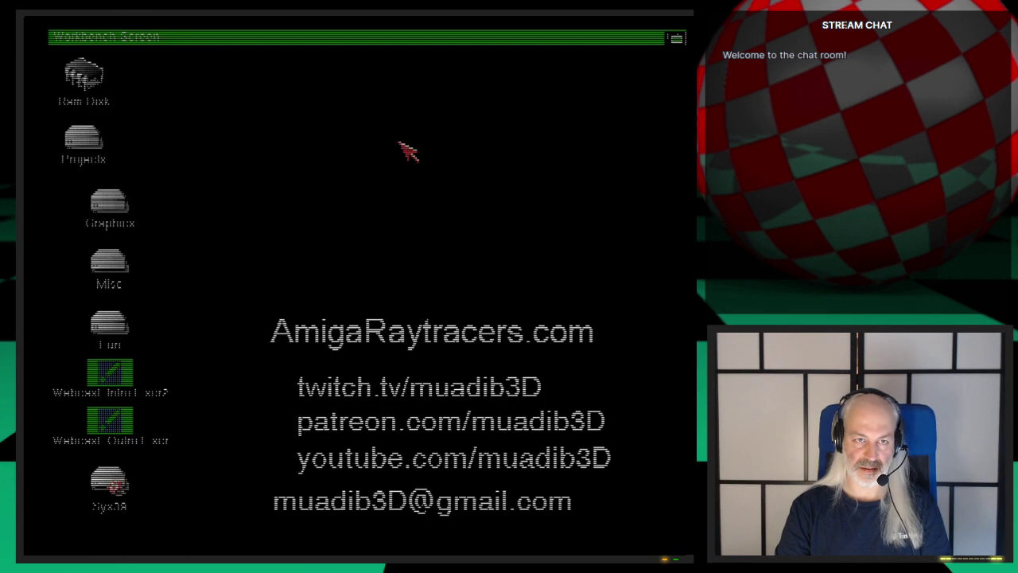
{"action": "left_click", "coordinate": [414, 112]}
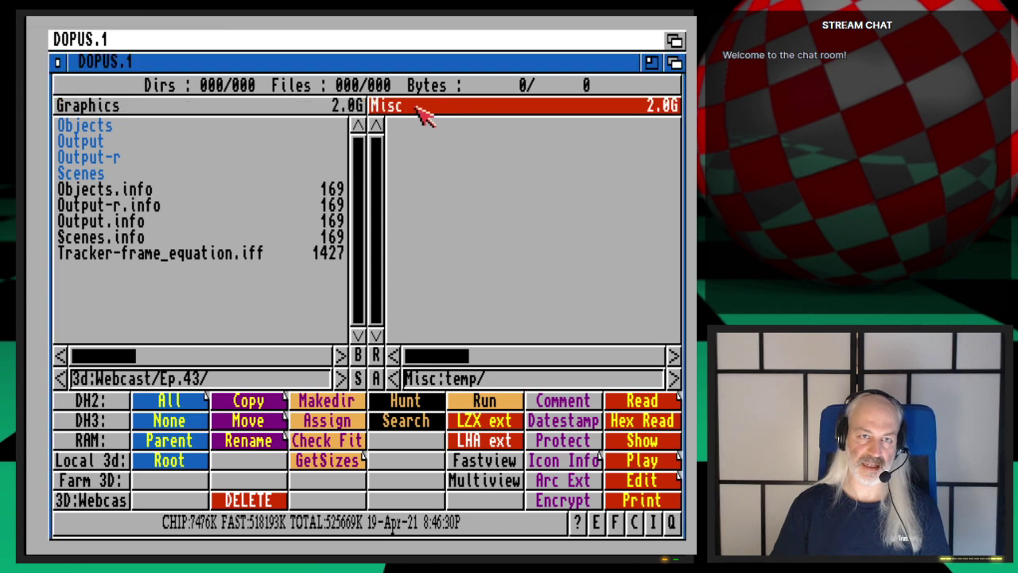
{"action": "right_click", "coordinate": [93, 465]}
{"action": "right_click", "coordinate": [98, 481]}
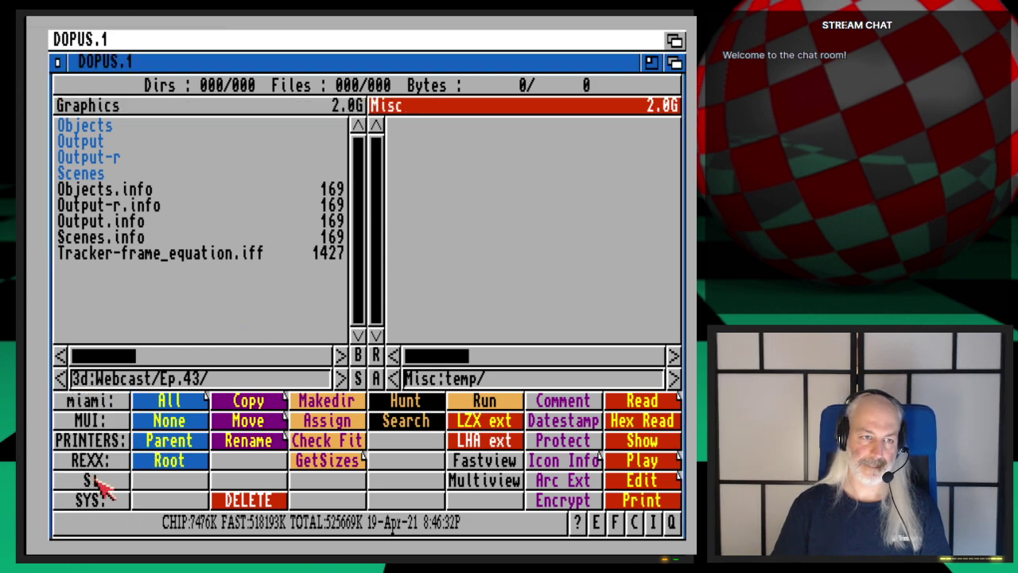
{"action": "right_click", "coordinate": [107, 495]}
{"action": "left_click", "coordinate": [112, 501]}
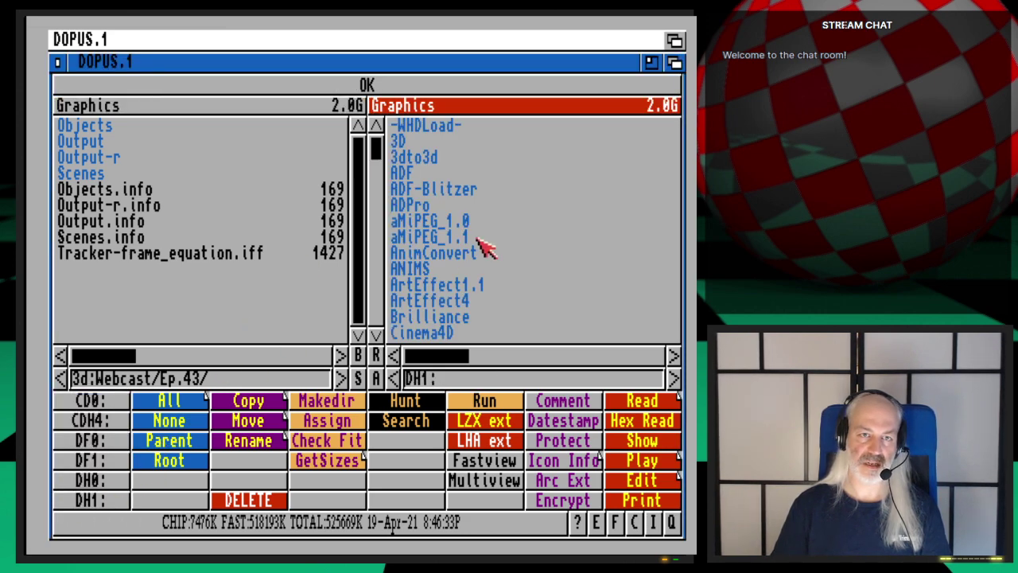
{"action": "double_click", "coordinate": [438, 272]}
Step: Delete the old TimingAttempt2.ANIM8L file from DH1:ANIMS and switch back to Scala's output file requester
{"action": "scroll", "coordinate": [509, 296], "scroll_direction": "down", "scroll_amount": 3}
{"action": "scroll", "coordinate": [513, 298], "scroll_direction": "down", "scroll_amount": 15}
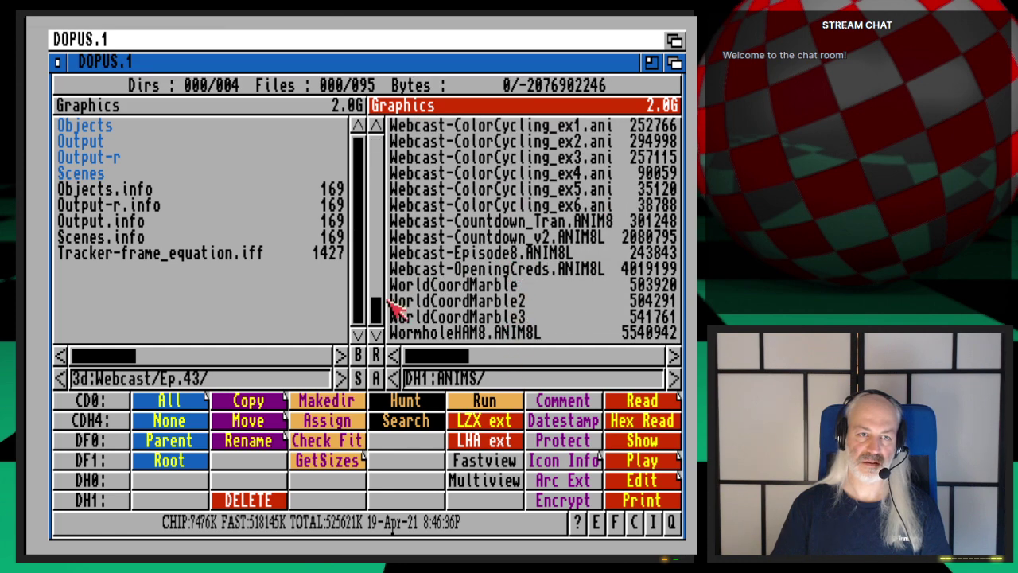
{"action": "left_click_drag", "start_coordinate": [379, 328], "coordinate": [378, 274]}
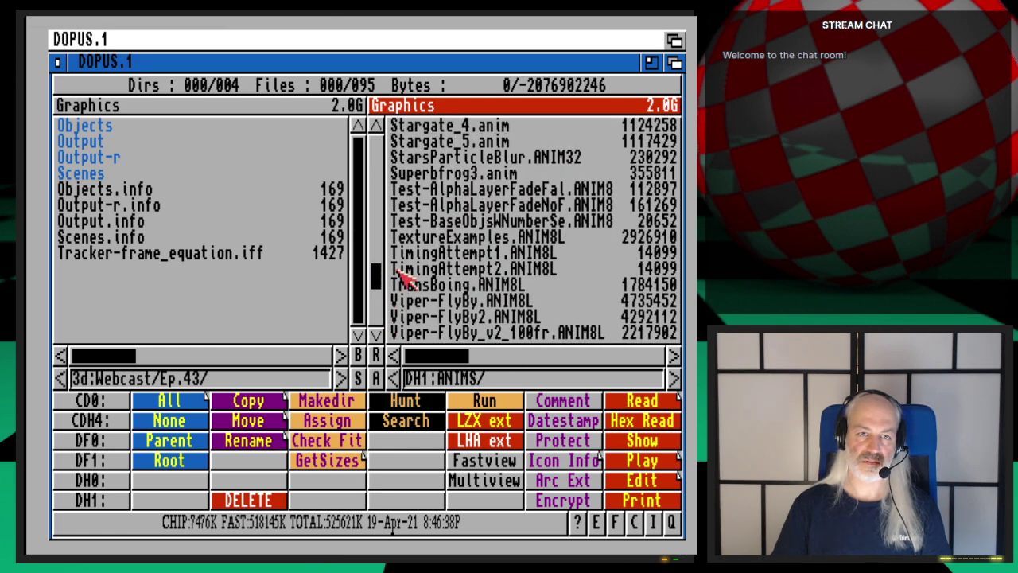
{"action": "left_click", "coordinate": [544, 270]}
{"action": "left_click", "coordinate": [278, 501]}
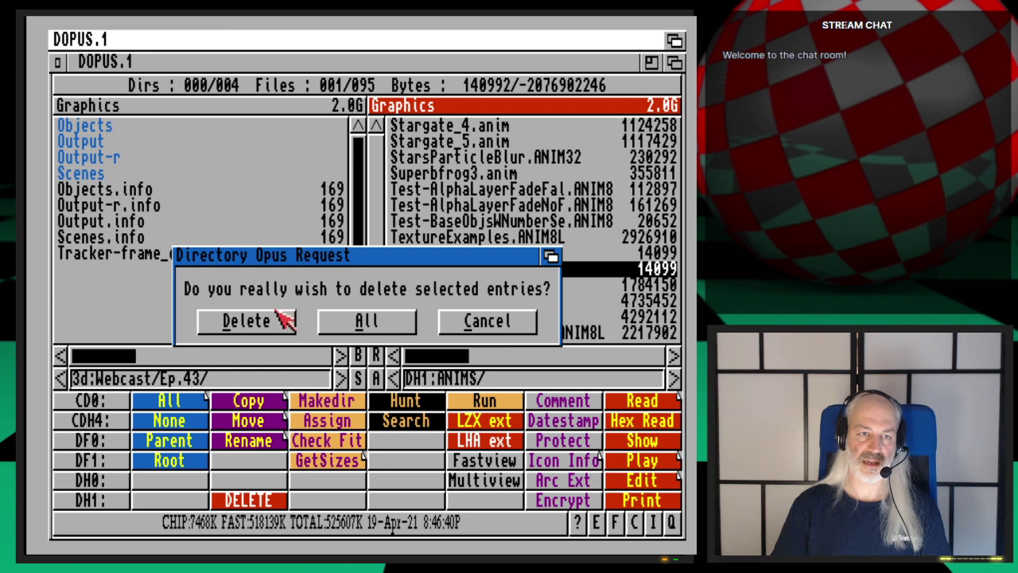
{"action": "left_click", "coordinate": [282, 319]}
{"action": "left_click", "coordinate": [675, 40]}
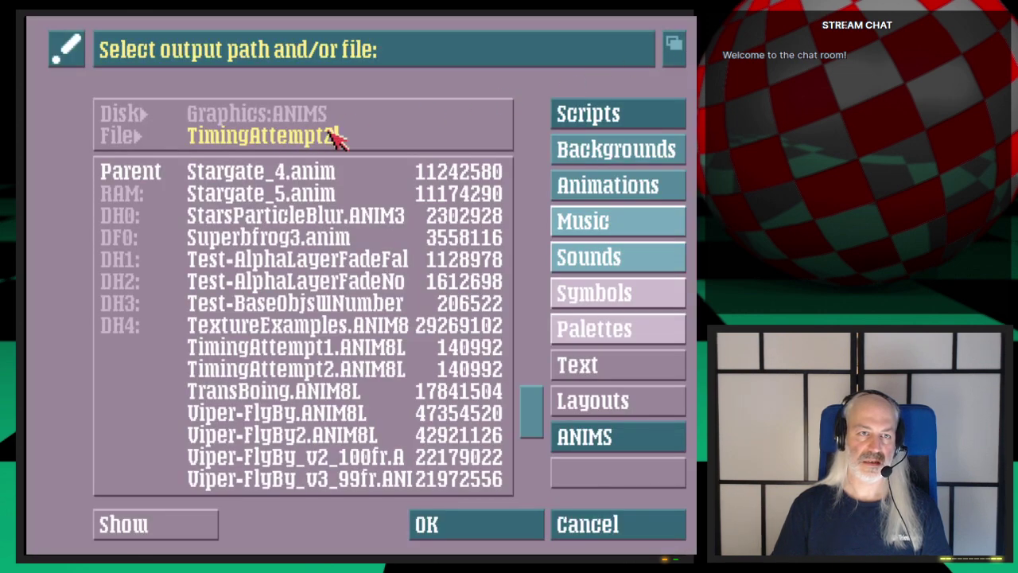
Step: Accept TimingAttempt2 as the output file and execute the animation conversion with Remap set to Normal
{"action": "left_click", "coordinate": [461, 524]}
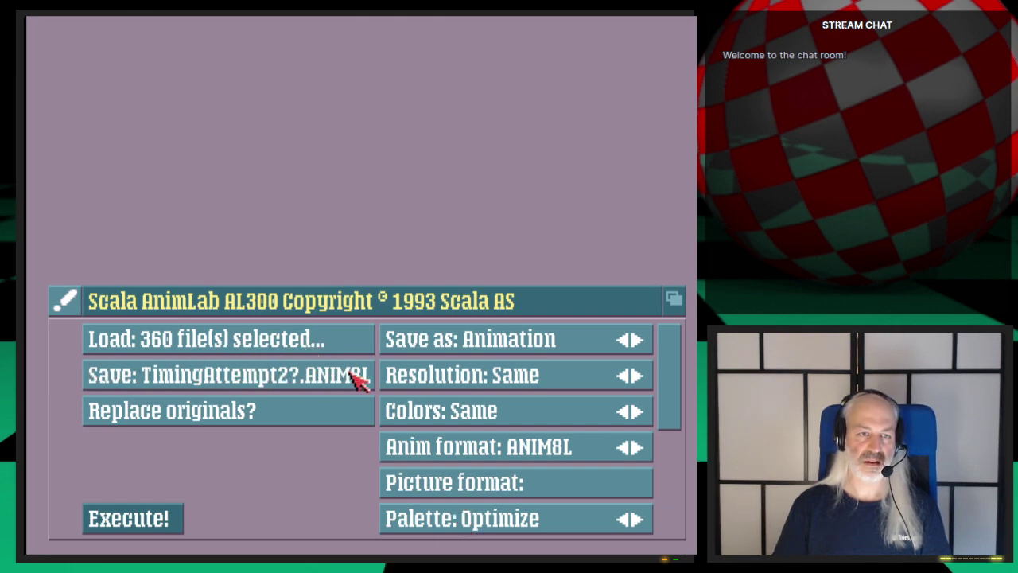
{"action": "left_click_drag", "start_coordinate": [673, 386], "coordinate": [676, 517]}
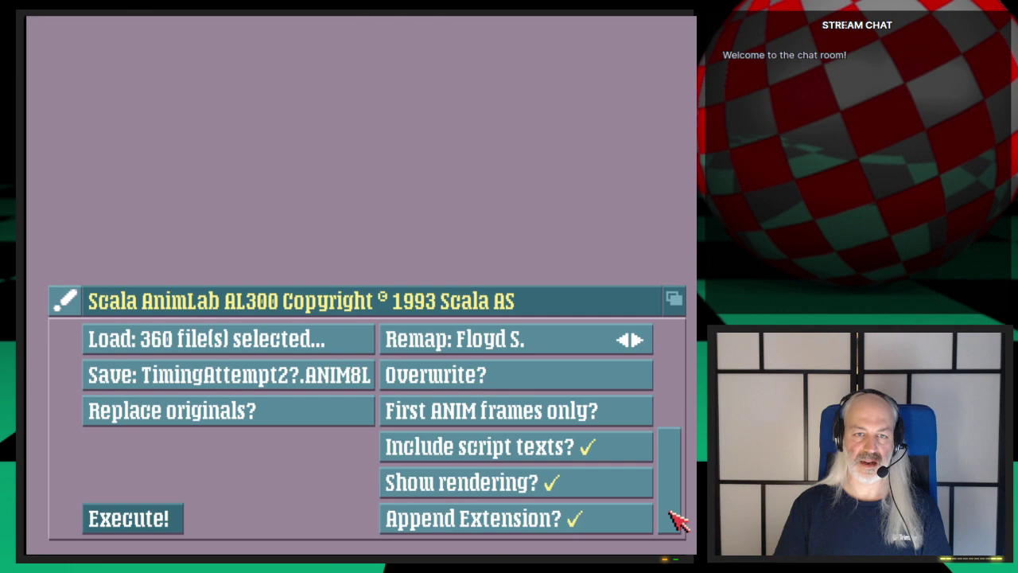
{"action": "left_click", "coordinate": [626, 338]}
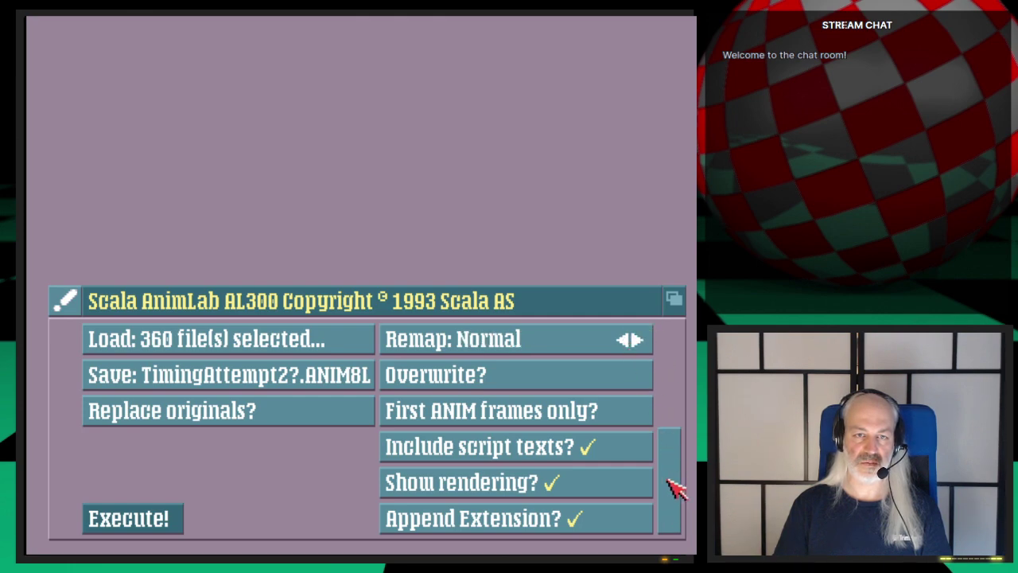
{"action": "left_click_drag", "start_coordinate": [680, 499], "coordinate": [655, 546]}
{"action": "left_click", "coordinate": [636, 338]}
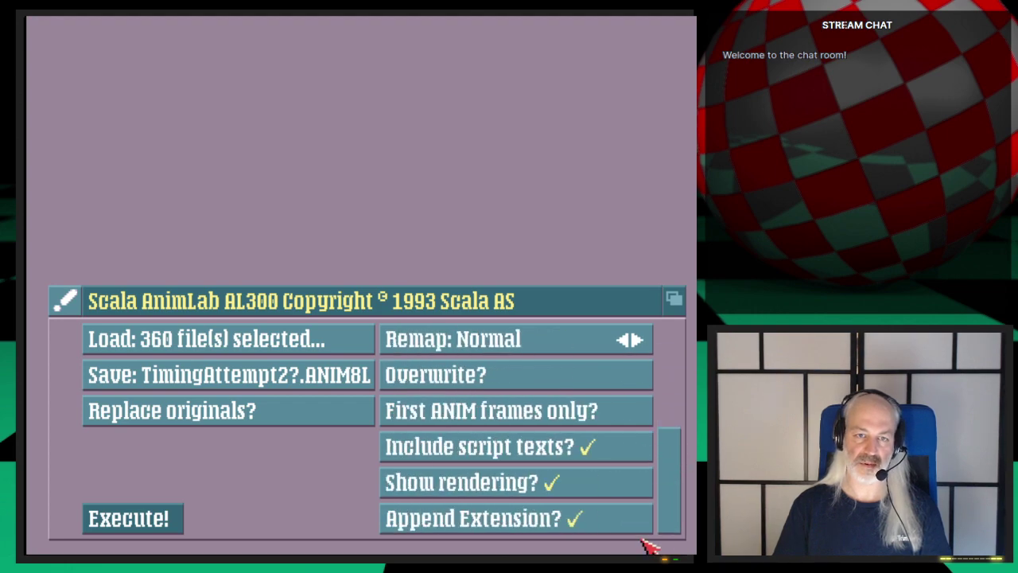
{"action": "left_click", "coordinate": [156, 519]}
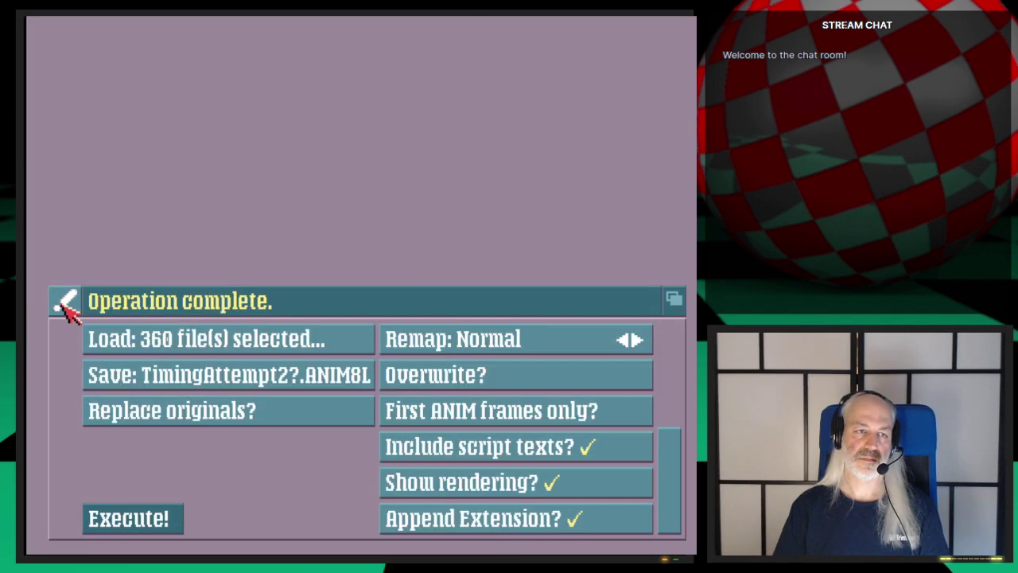
Step: Return to the InfoChannel page list and add TimingAttempt2.ANIM8L from Graphics:ANIMS as a page playing at 25 frames per second
{"action": "left_click", "coordinate": [63, 304]}
{"action": "left_click", "coordinate": [59, 41]}
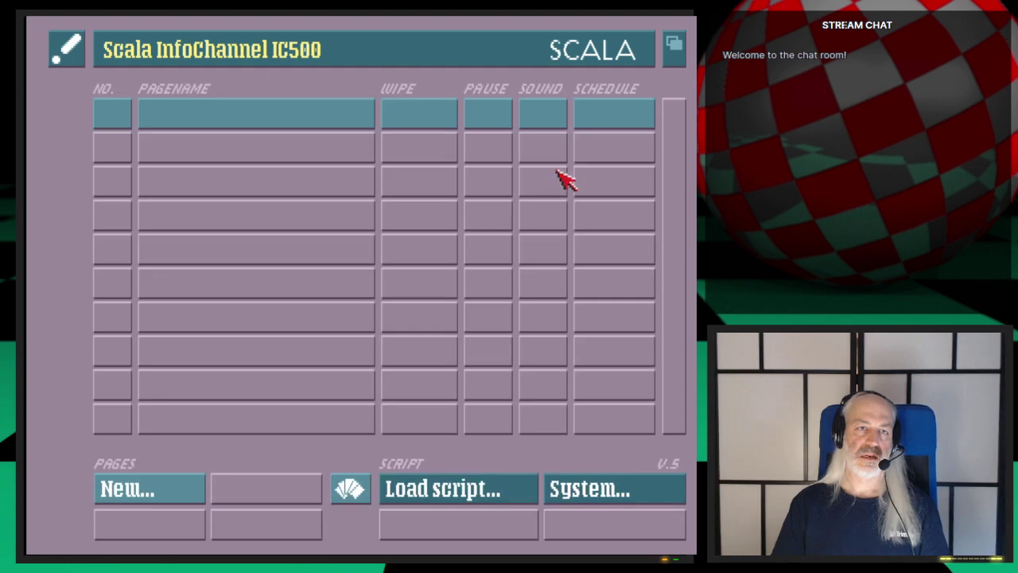
{"action": "left_click", "coordinate": [305, 136]}
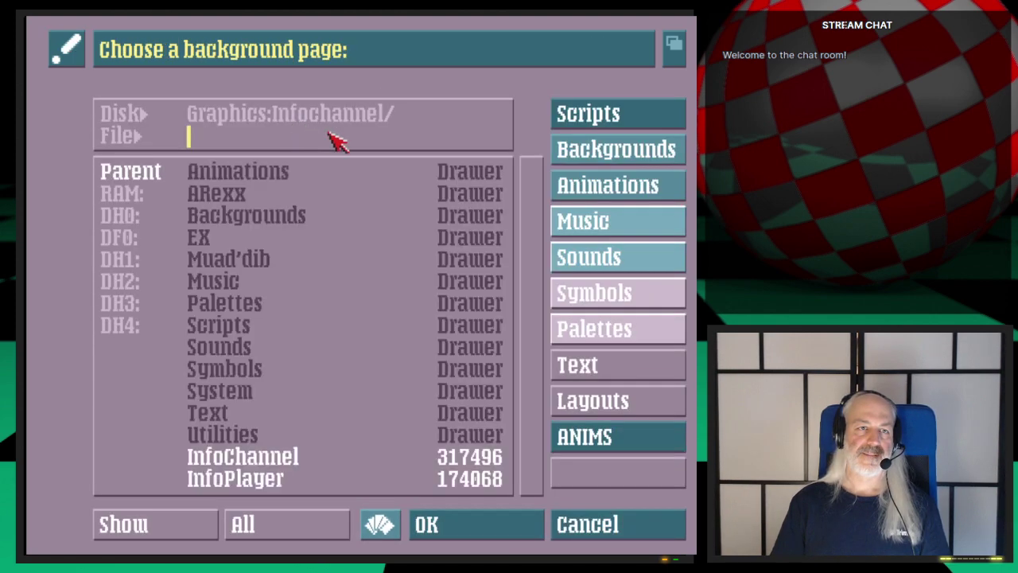
{"action": "left_click", "coordinate": [612, 438]}
{"action": "left_click_drag", "start_coordinate": [528, 199], "coordinate": [534, 408]}
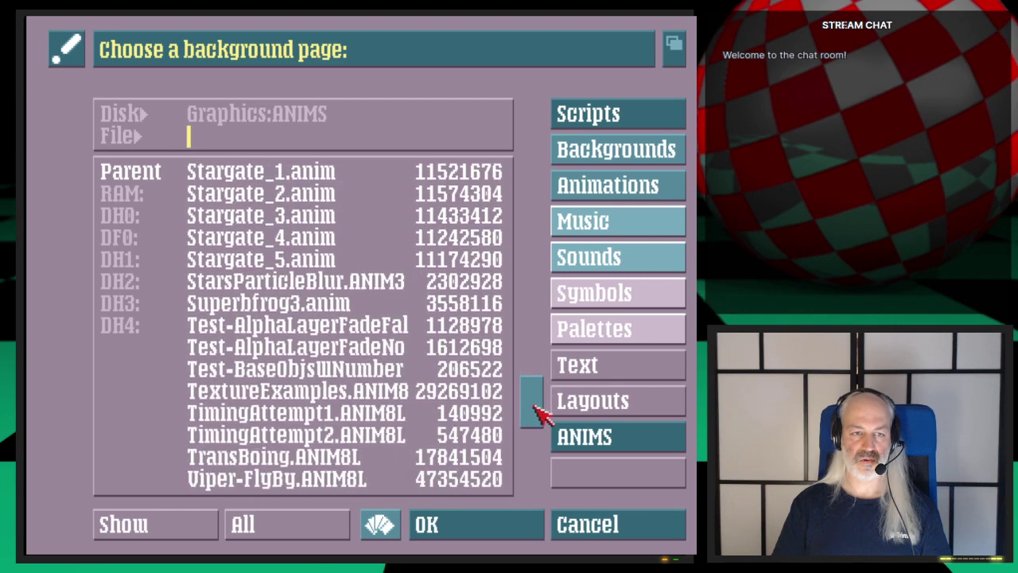
{"action": "double_click", "coordinate": [377, 436]}
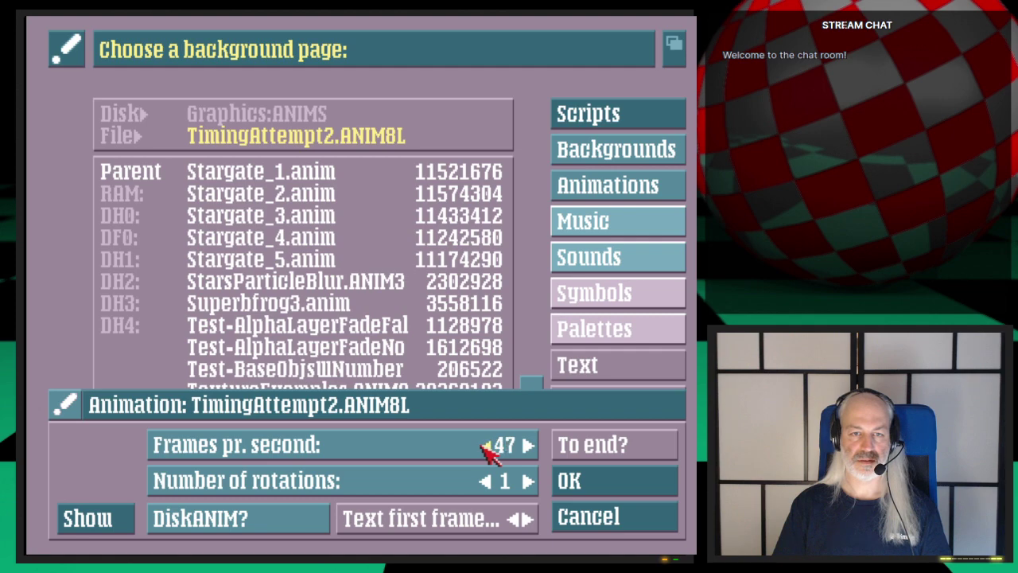
{"action": "left_click", "coordinate": [484, 446]}
{"action": "left_click", "coordinate": [571, 480]}
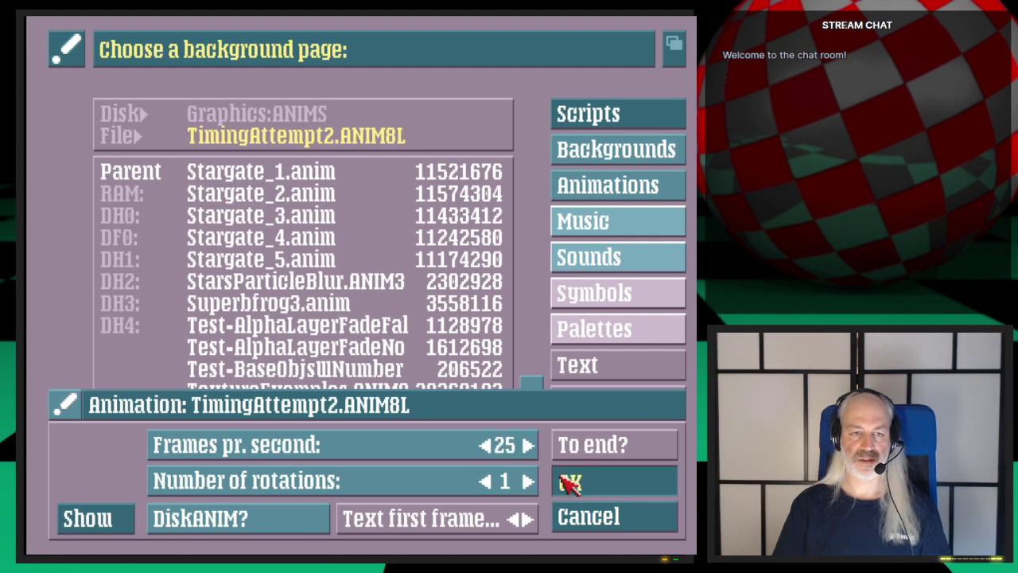
Step: Set mod.pastel_pop from Misc:Sound/Mods/General as the song played with the TimingAttempt2.ANIM8L page
{"action": "left_click", "coordinate": [553, 116]}
{"action": "left_click", "coordinate": [375, 413]}
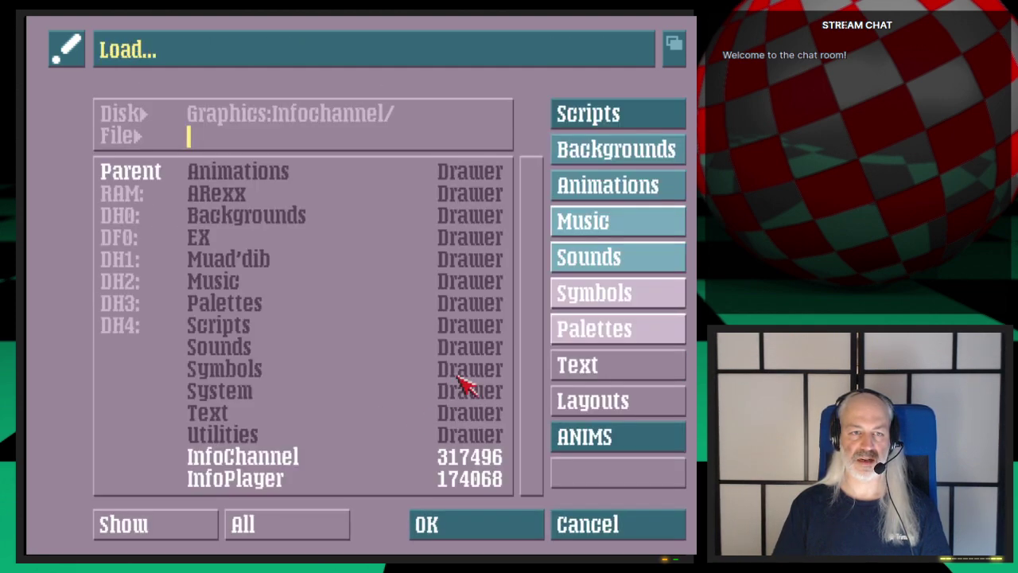
{"action": "left_click", "coordinate": [113, 283]}
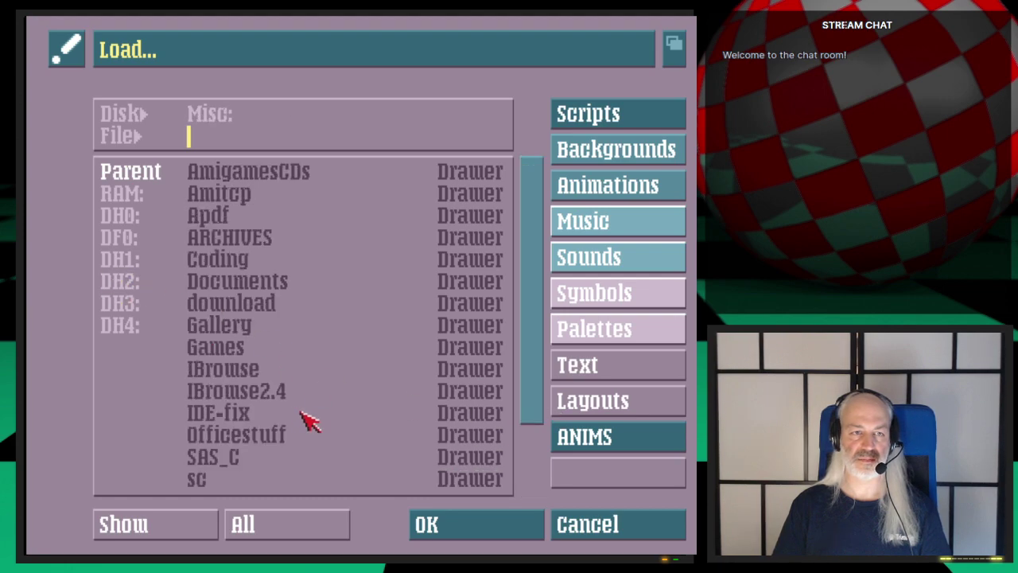
{"action": "left_click", "coordinate": [532, 458]}
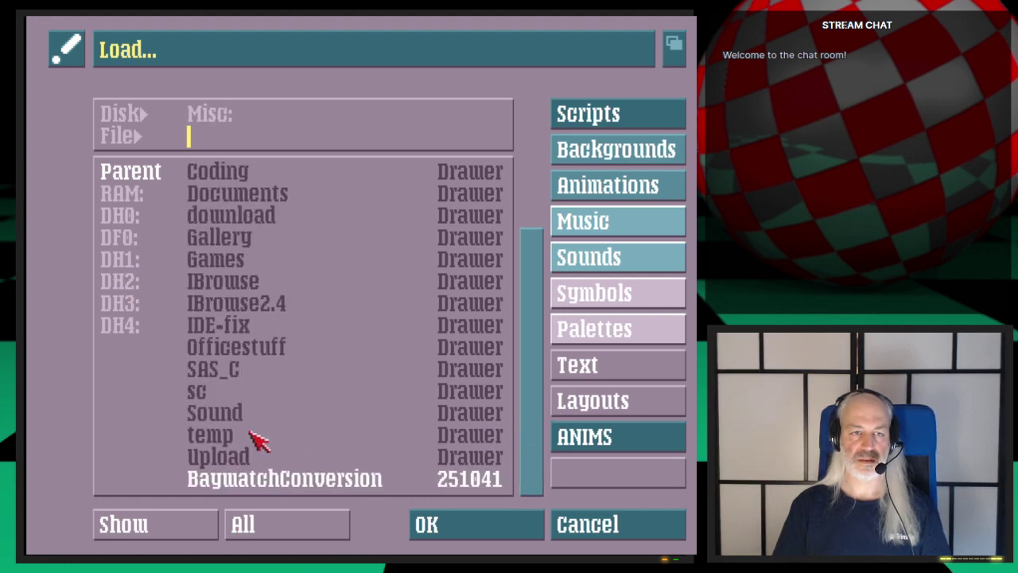
{"action": "left_click", "coordinate": [215, 413]}
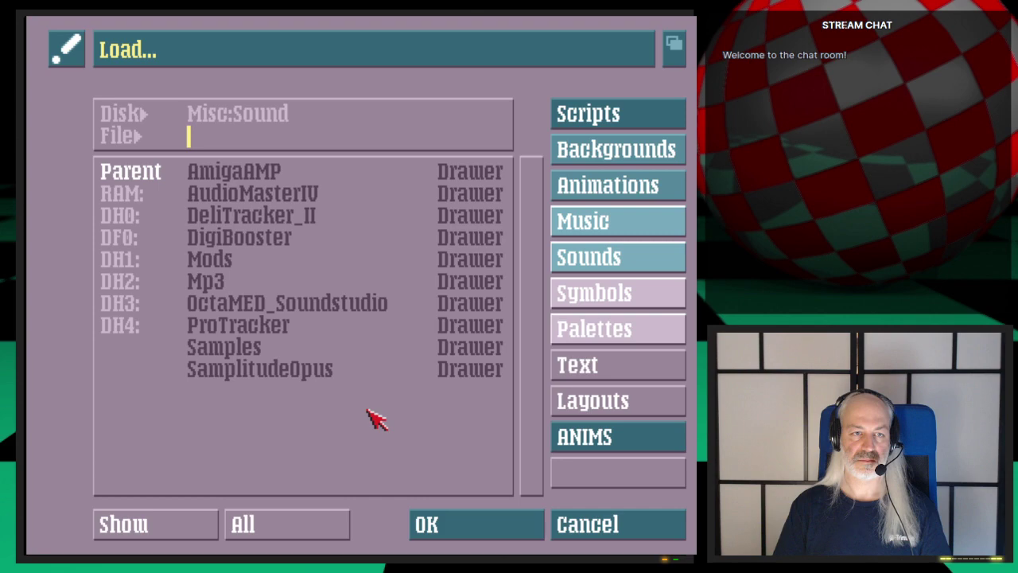
{"action": "left_click", "coordinate": [225, 265]}
{"action": "left_click", "coordinate": [242, 327]}
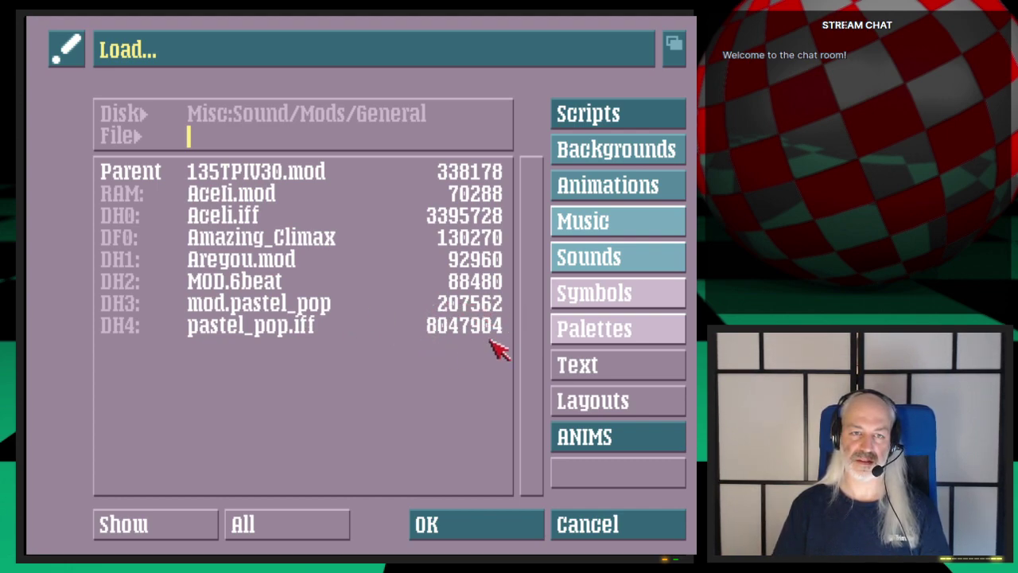
{"action": "double_click", "coordinate": [280, 303]}
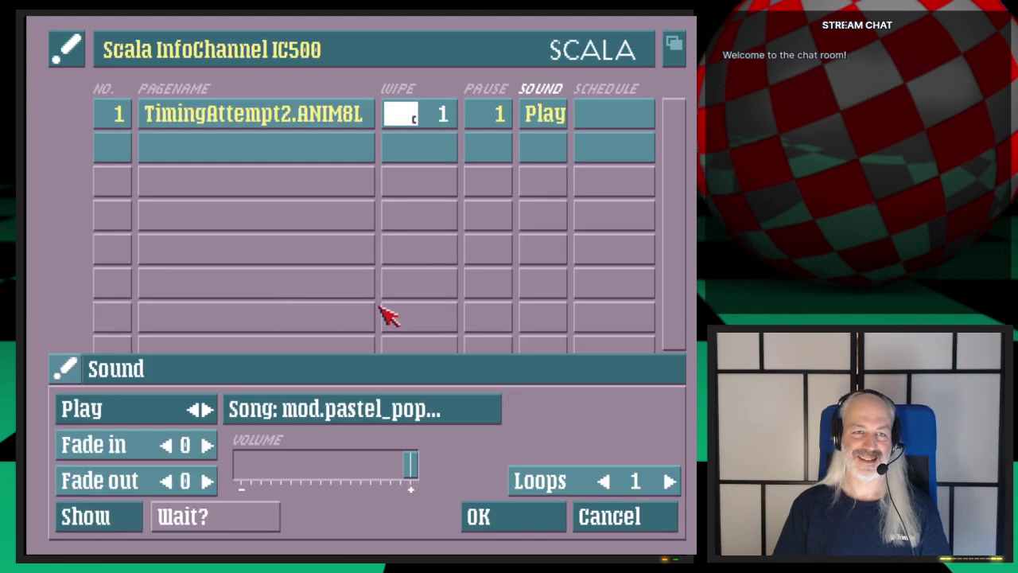
{"action": "left_click", "coordinate": [499, 518]}
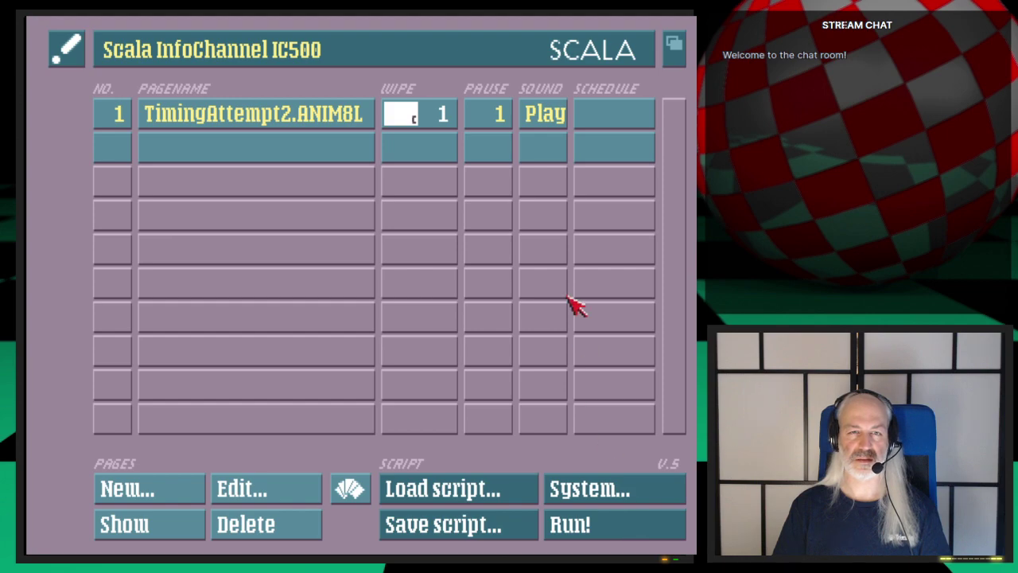
Step: Set the TimingAttempt2.ANIM8L page's pause to 0 seconds and run the script
{"action": "left_click", "coordinate": [488, 114]}
{"action": "left_click", "coordinate": [398, 446]}
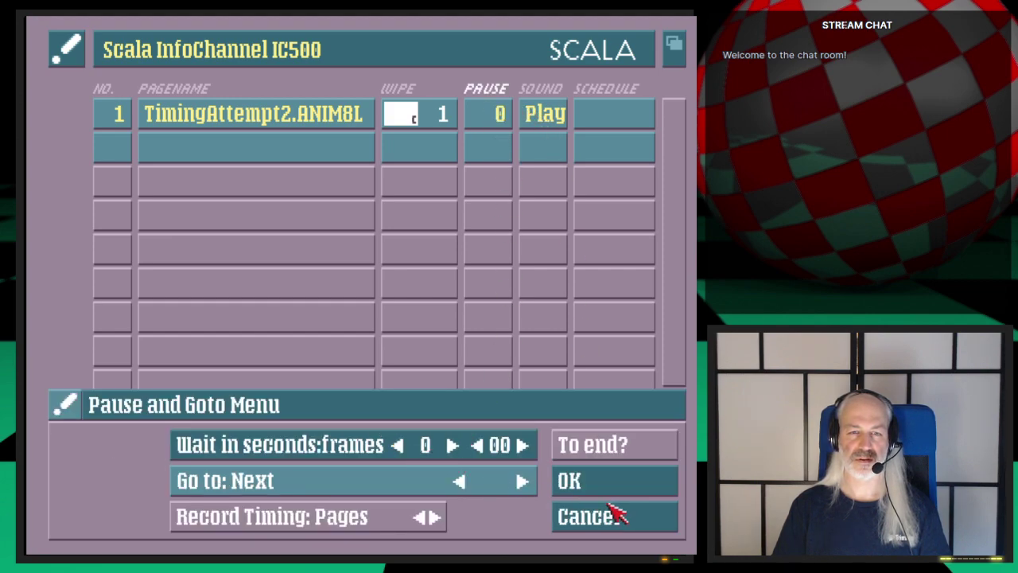
{"action": "left_click", "coordinate": [616, 484]}
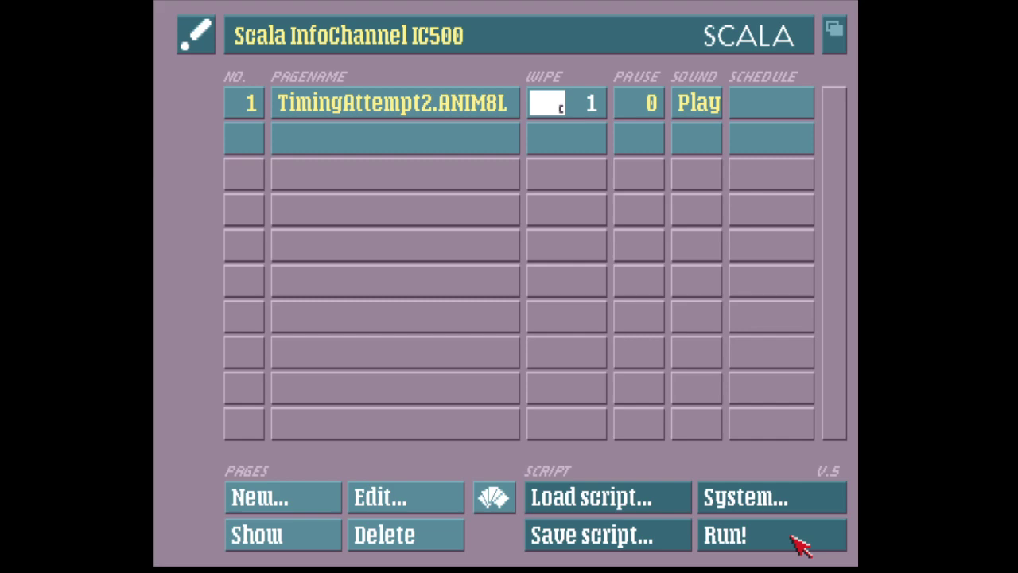
{"action": "left_click", "coordinate": [791, 537]}
Step: Quit Scala InfoChannel and switch to Directory Opus
{"action": "left_click", "coordinate": [182, 42]}
{"action": "left_click", "coordinate": [593, 366]}
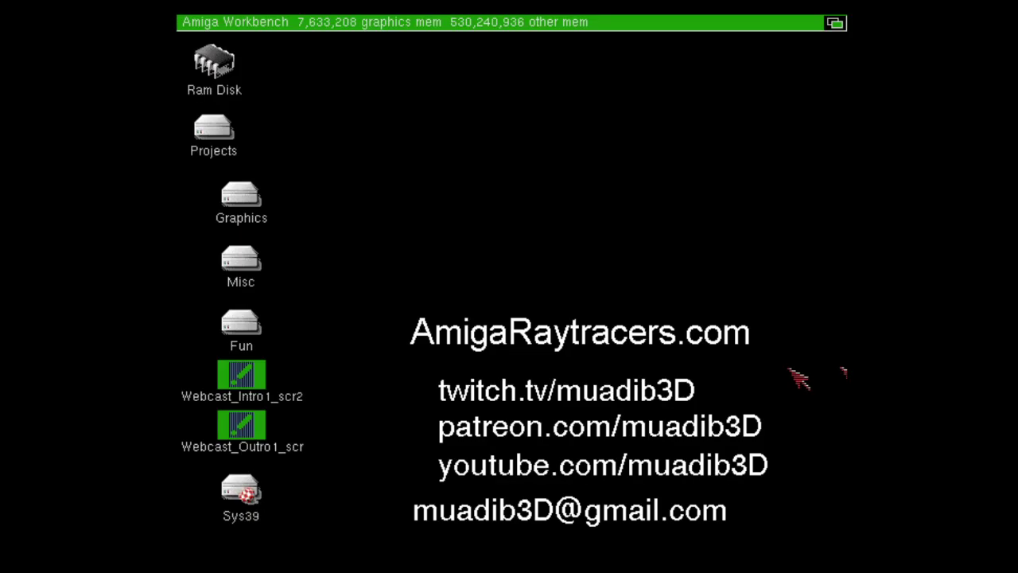
{"action": "key", "text": "super+m"}
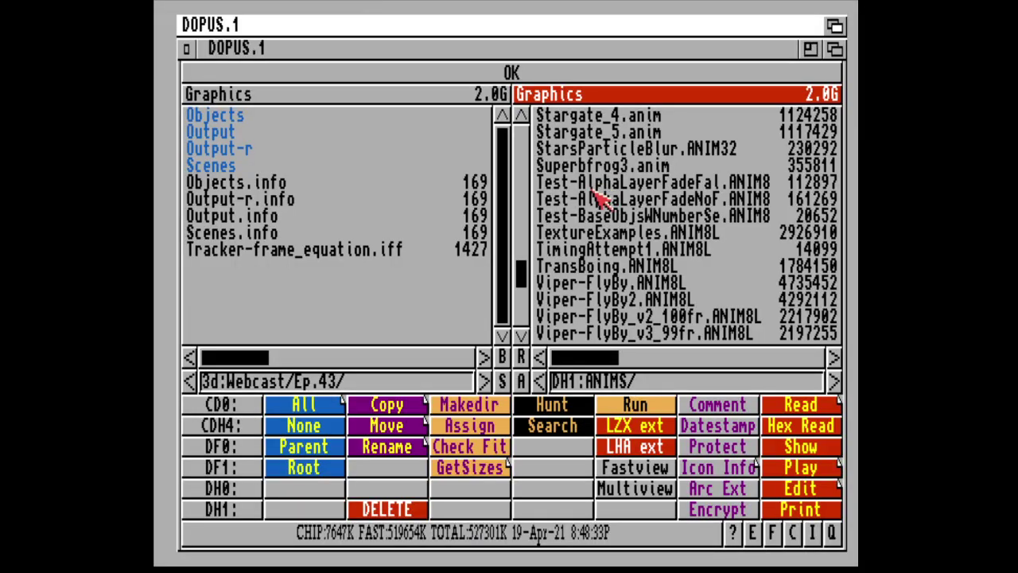
Step: Delete all the rendered test .iff frames from the 3d:Webcast/Ep.43/Output-r directory
{"action": "left_click", "coordinate": [233, 152]}
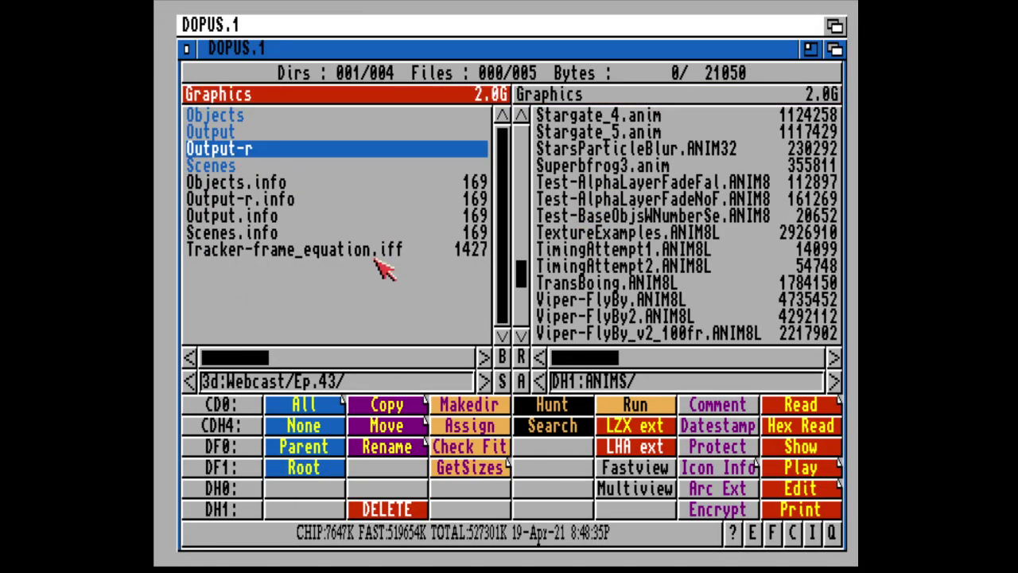
{"action": "double_click", "coordinate": [302, 150]}
{"action": "left_click", "coordinate": [295, 150]}
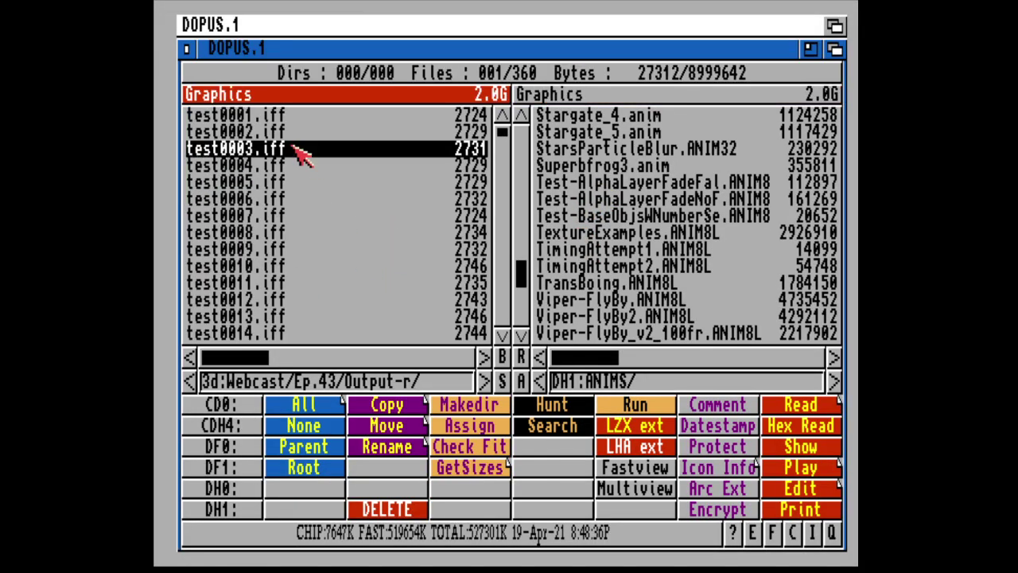
{"action": "left_click", "coordinate": [314, 407]}
{"action": "left_click", "coordinate": [388, 508]}
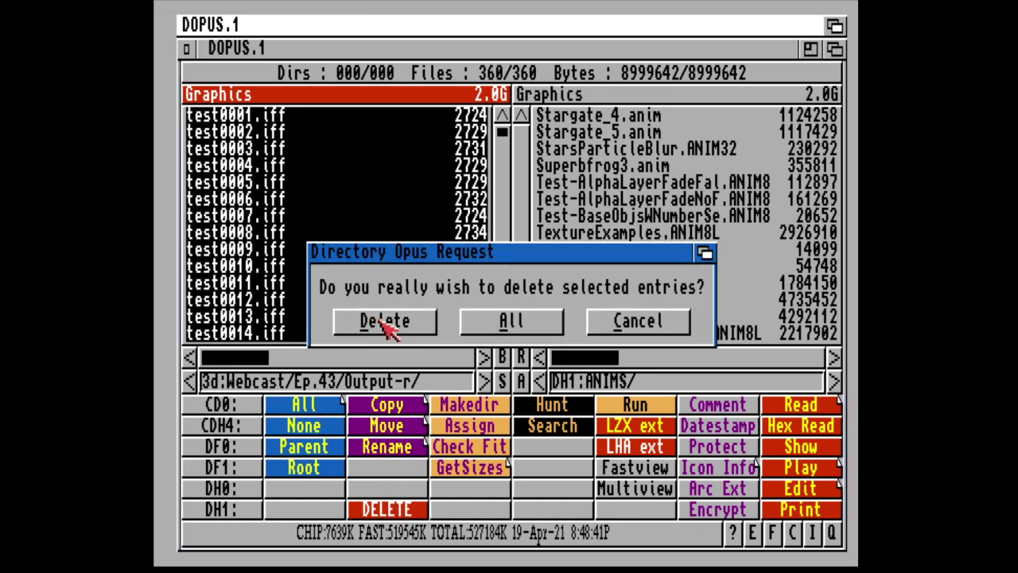
{"action": "left_click", "coordinate": [385, 320]}
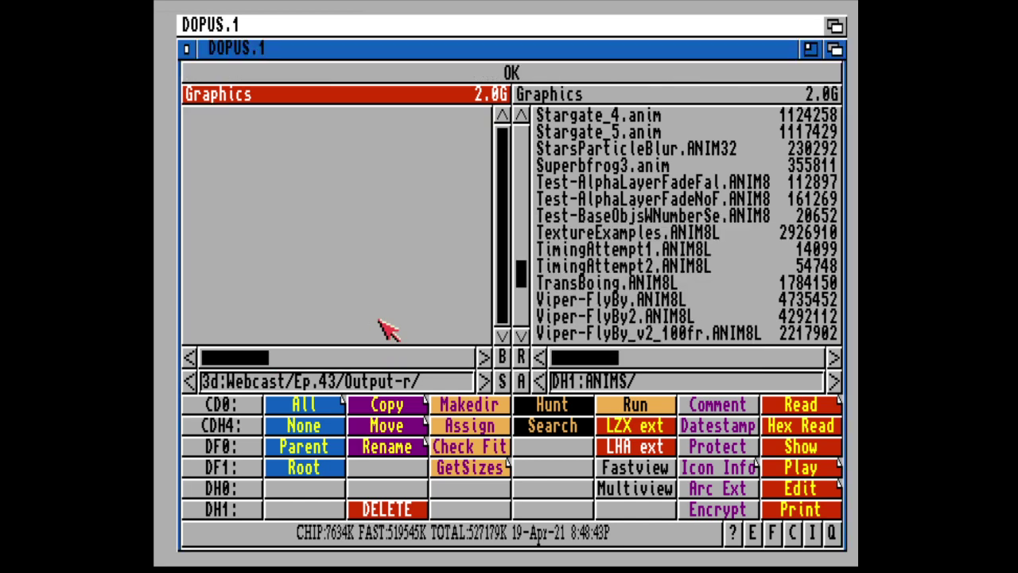
Step: Switch to LightWave 3D and load the second timing attempt scene from the Ep.43 Scenes drawer
{"action": "key", "text": "super+m"}
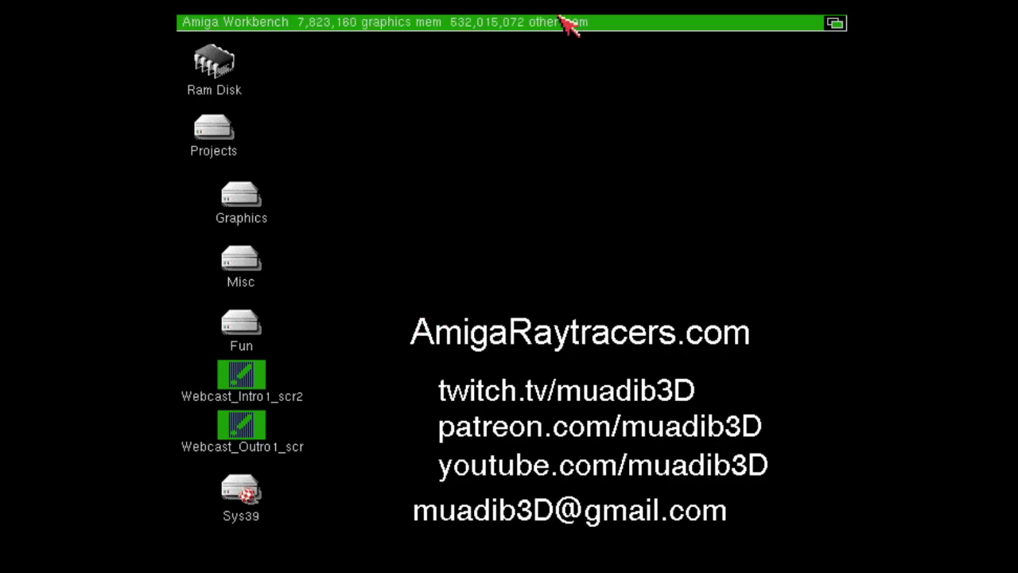
{"action": "mouse_move", "coordinate": [567, 27]}
{"action": "right_mouse_down"}
{"action": "mouse_move", "coordinate": [505, 43]}
{"action": "mouse_move", "coordinate": [571, 38]}
{"action": "right_mouse_up"}
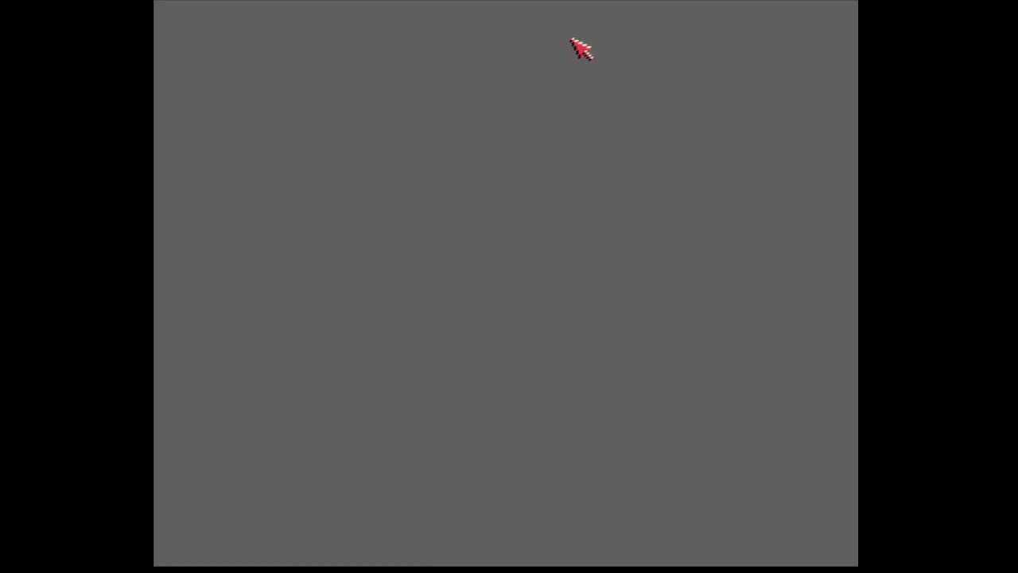
{"action": "right_click_drag", "start_coordinate": [284, 72], "coordinate": [289, 42]}
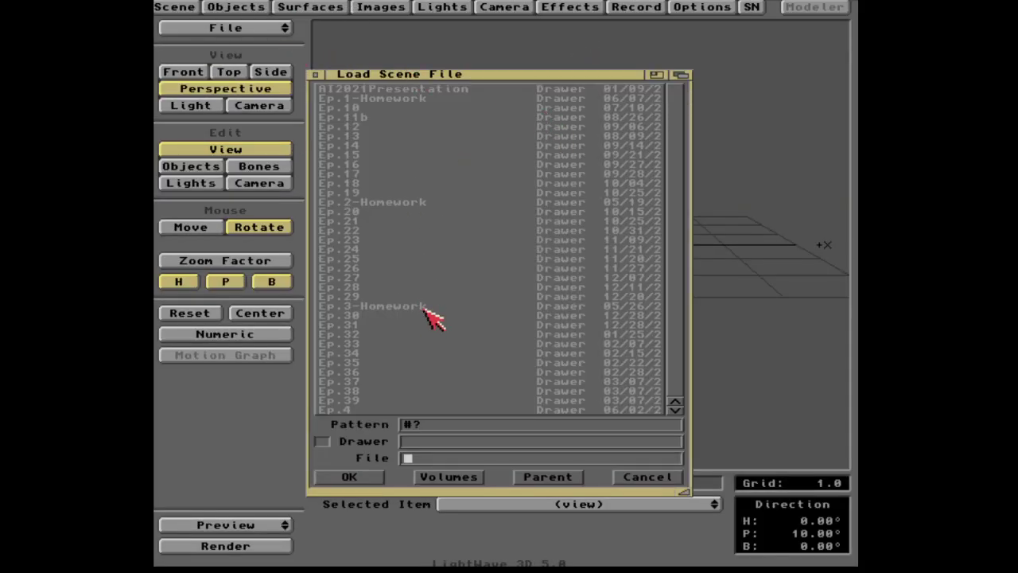
{"action": "type", "text": "ep.4"}
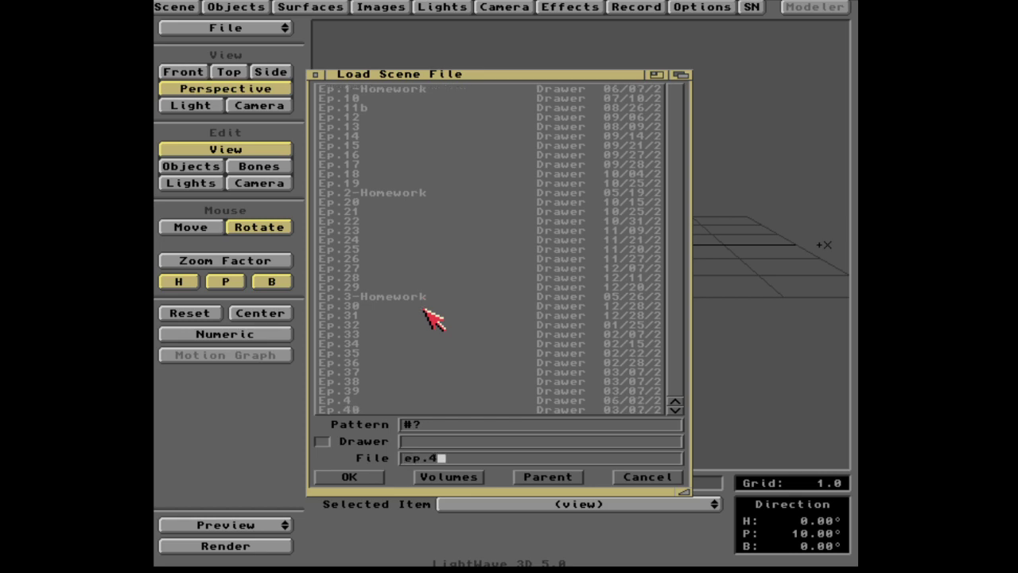
{"action": "key", "text": "BackSpace"}
{"action": "type", "text": "5"}
{"action": "key", "text": "Tab"}
{"action": "key", "text": "Return"}
{"action": "type", "text": "o"}
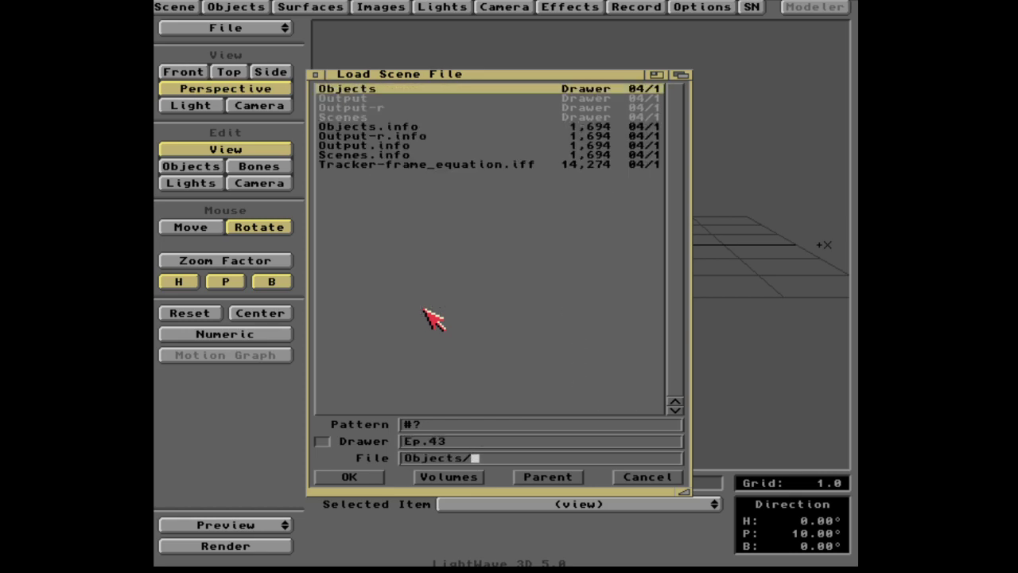
{"action": "type", "text": "s/"}
{"action": "key", "text": "Return"}
{"action": "type", "text": "t"}
{"action": "key", "text": "Tab"}
{"action": "type", "text": "2"}
{"action": "key", "text": "Return"}
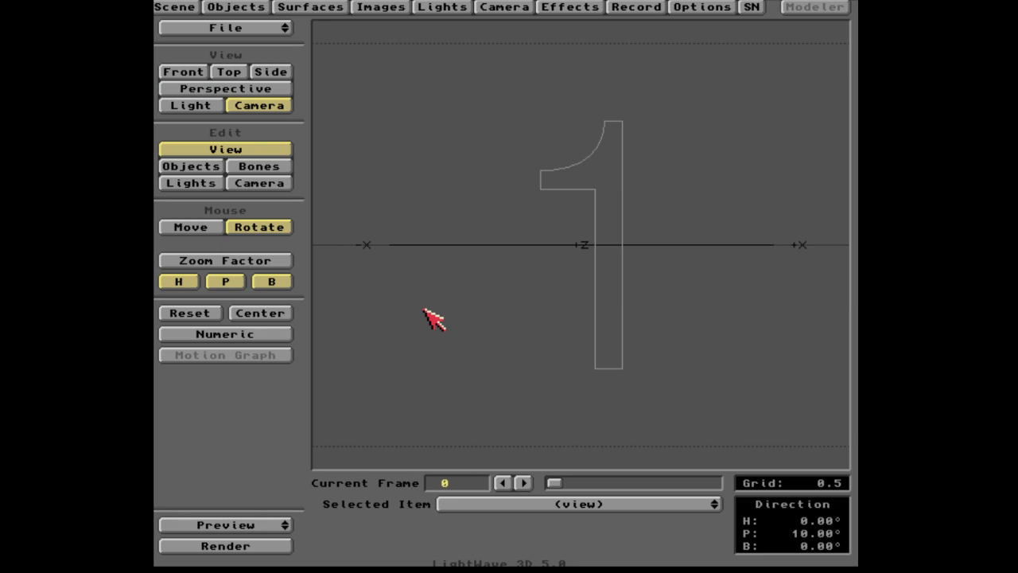
Step: Select object 1 and open its Object Dissolve envelope
{"action": "left_click", "coordinate": [262, 7]}
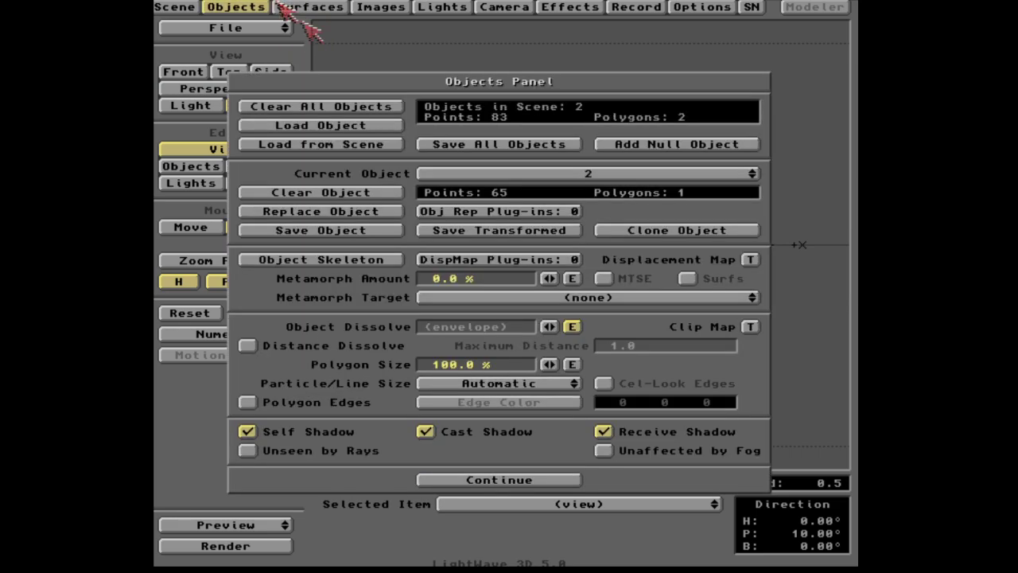
{"action": "left_click", "coordinate": [263, 7]}
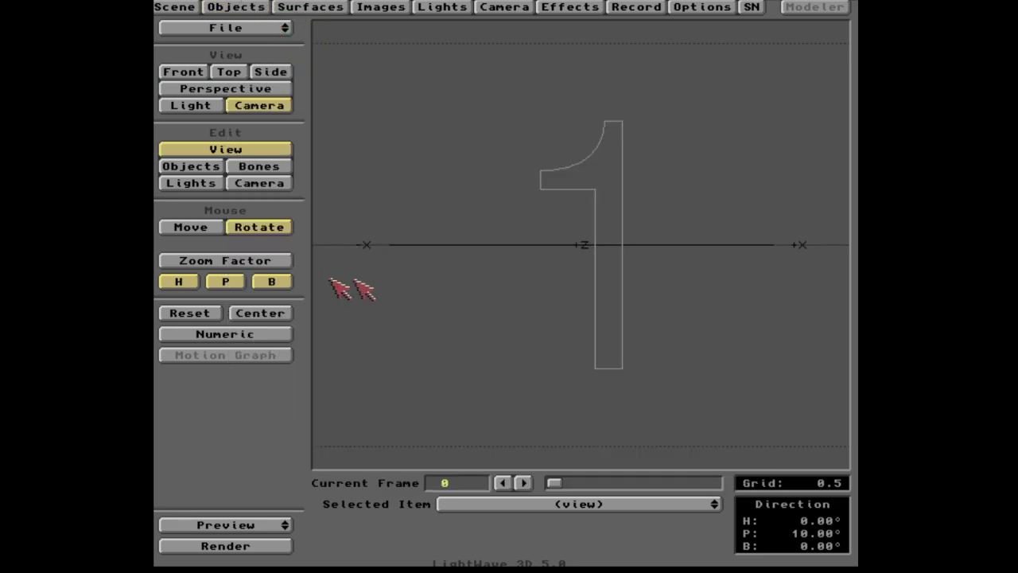
{"action": "left_click", "coordinate": [191, 165]}
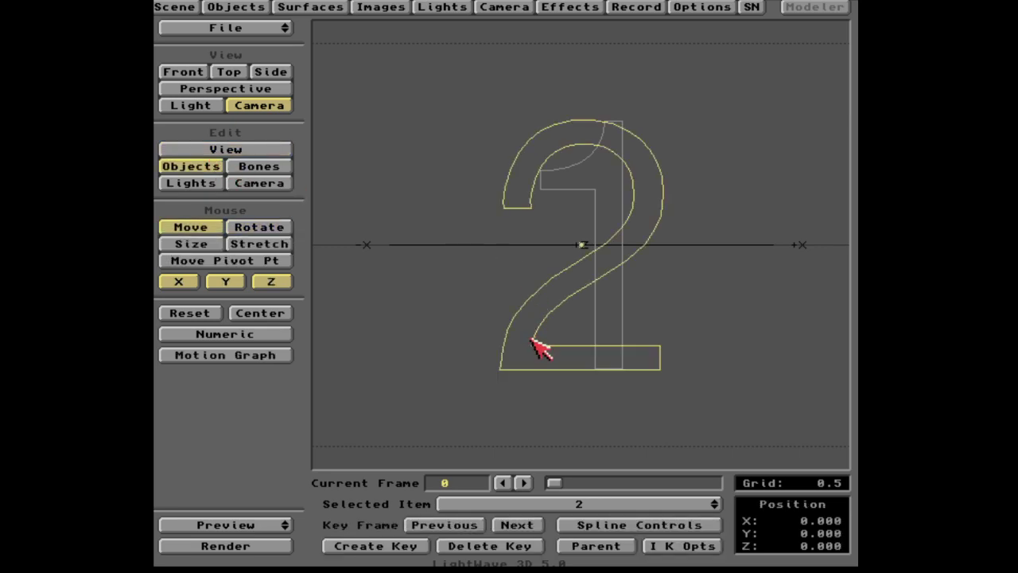
{"action": "key", "text": "Up"}
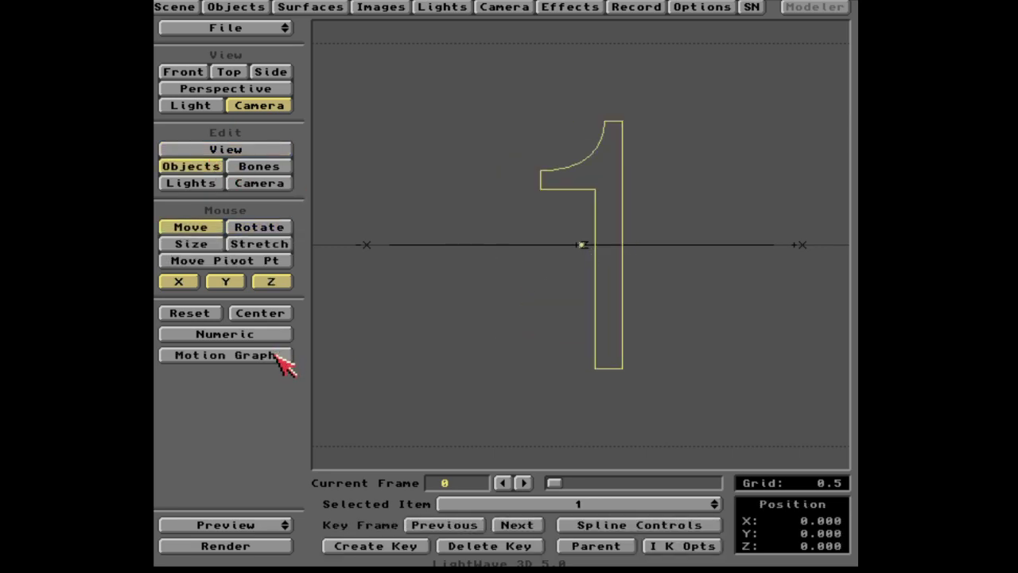
{"action": "left_click", "coordinate": [253, 7]}
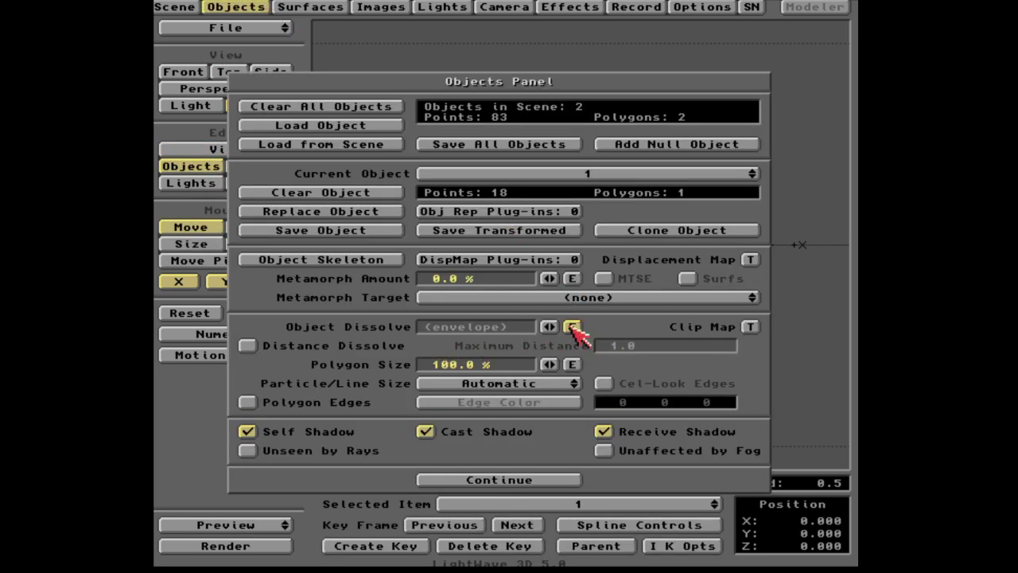
{"action": "left_click", "coordinate": [571, 326]}
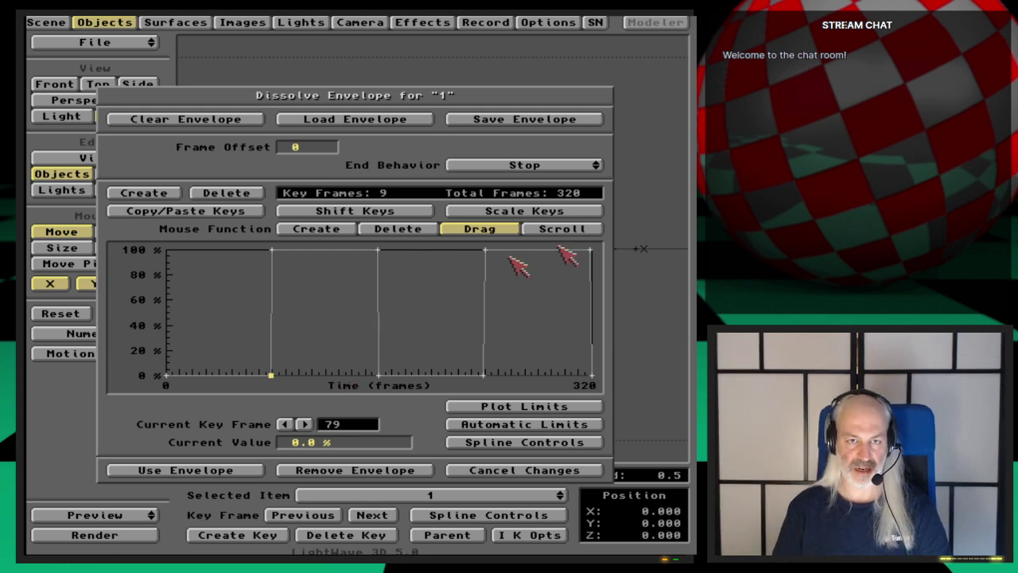
{"action": "left_click", "coordinate": [408, 210]}
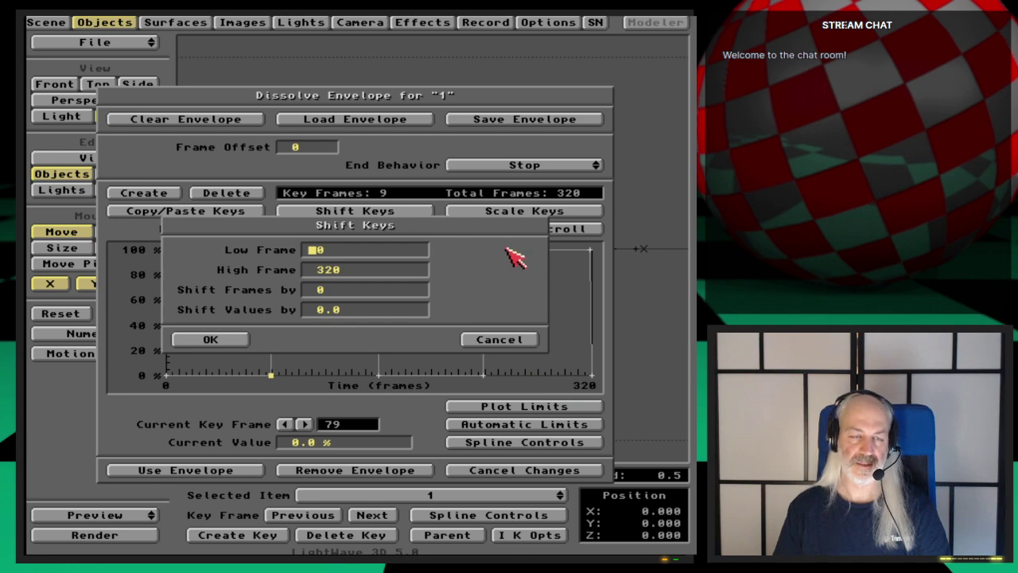
{"action": "left_click", "coordinate": [517, 340]}
{"action": "left_click", "coordinate": [420, 210]}
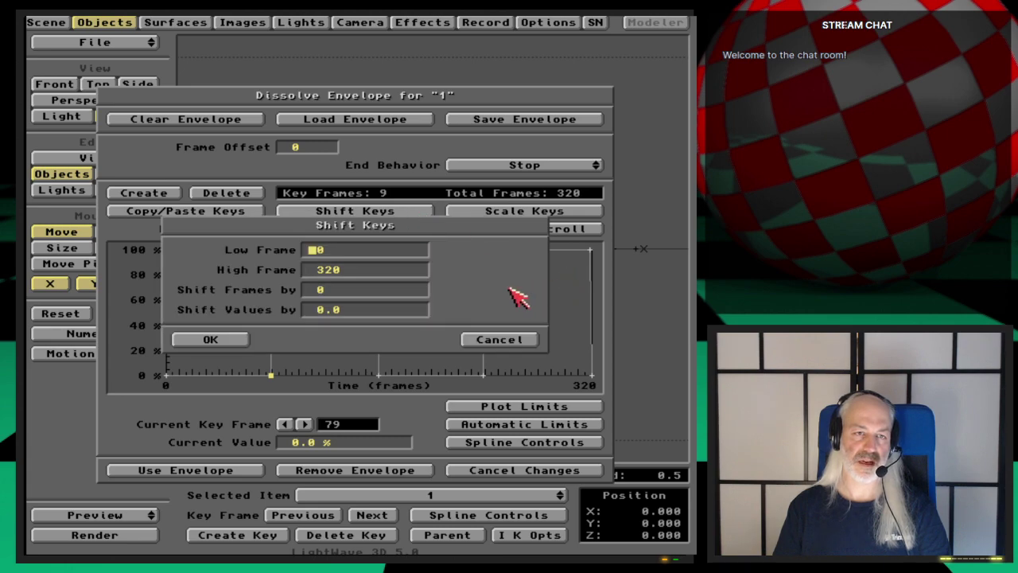
{"action": "left_click", "coordinate": [518, 339]}
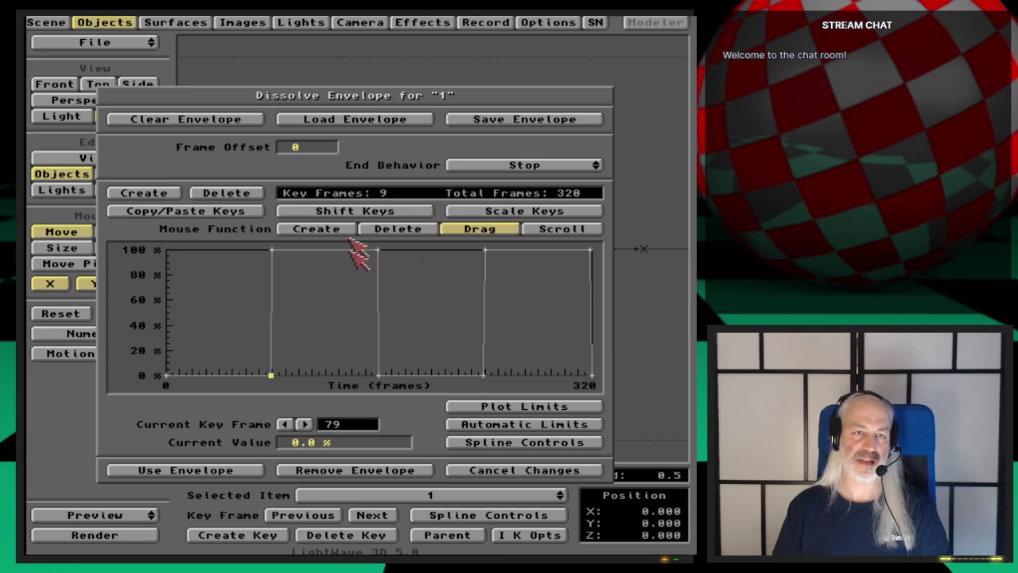
Step: Shift the keys from frame 79 to 320 in object 1's dissolve envelope by -1 frame
{"action": "left_click", "coordinate": [358, 211]}
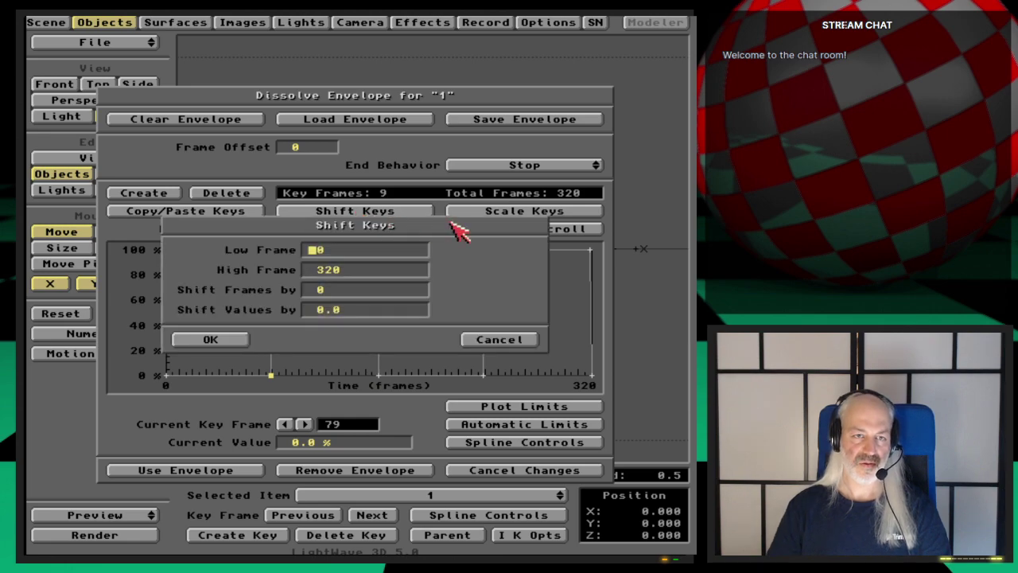
{"action": "type", "text": "79"}
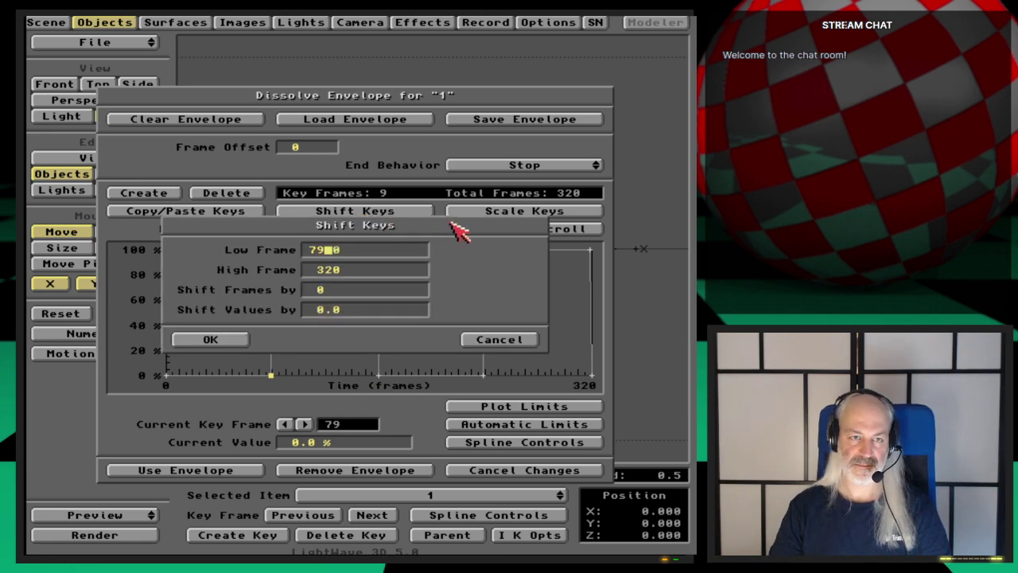
{"action": "key", "text": "Tab"}
{"action": "key", "text": "Tab"}
{"action": "type", "text": "-1"}
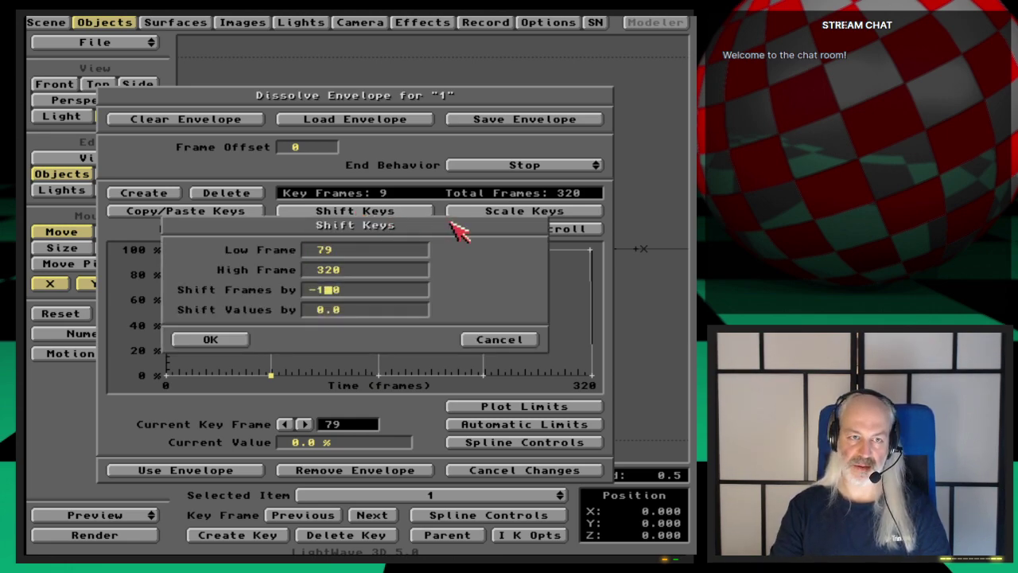
{"action": "key", "text": "Tab"}
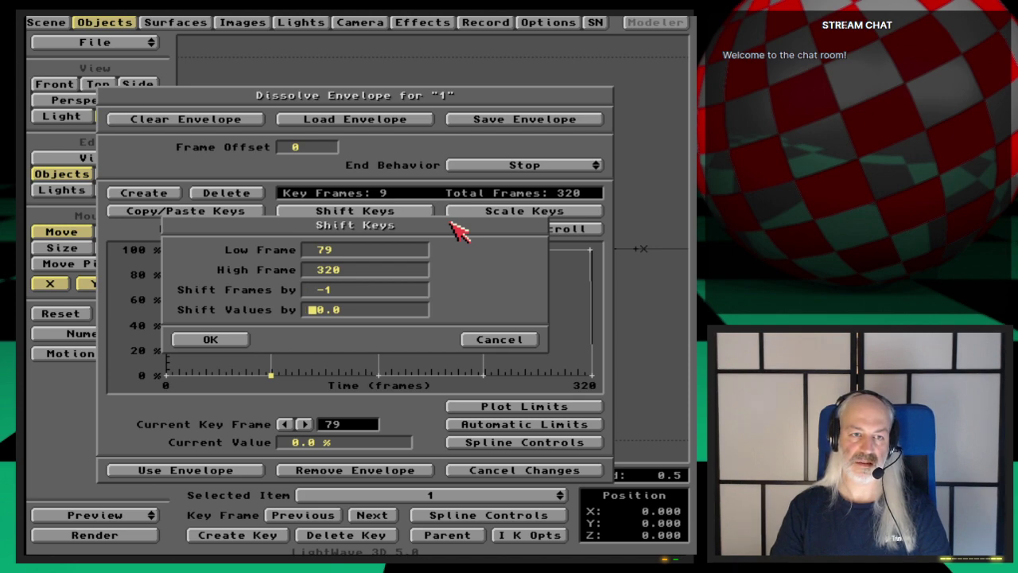
{"action": "key", "text": "Return"}
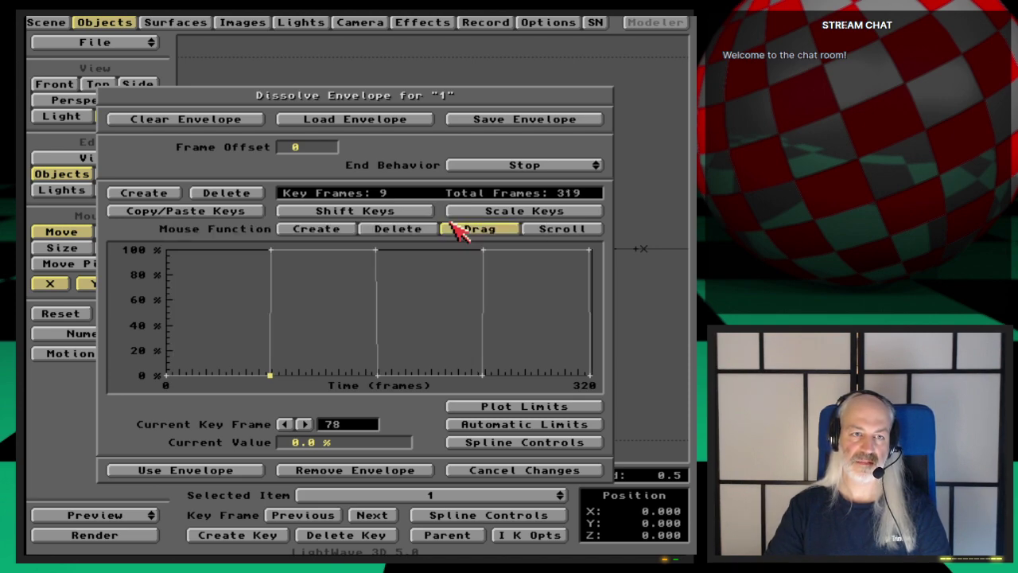
Step: Shift the keys from frame 158 to 319 in object 1's dissolve envelope by -1 frame
{"action": "key", "text": "Right"}
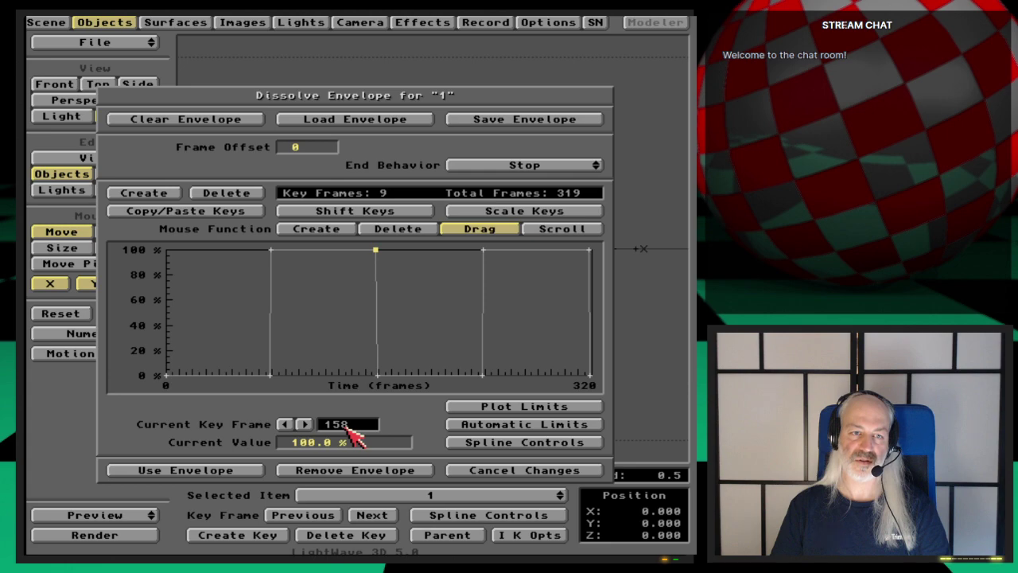
{"action": "left_click", "coordinate": [386, 212]}
{"action": "type", "text": "15"}
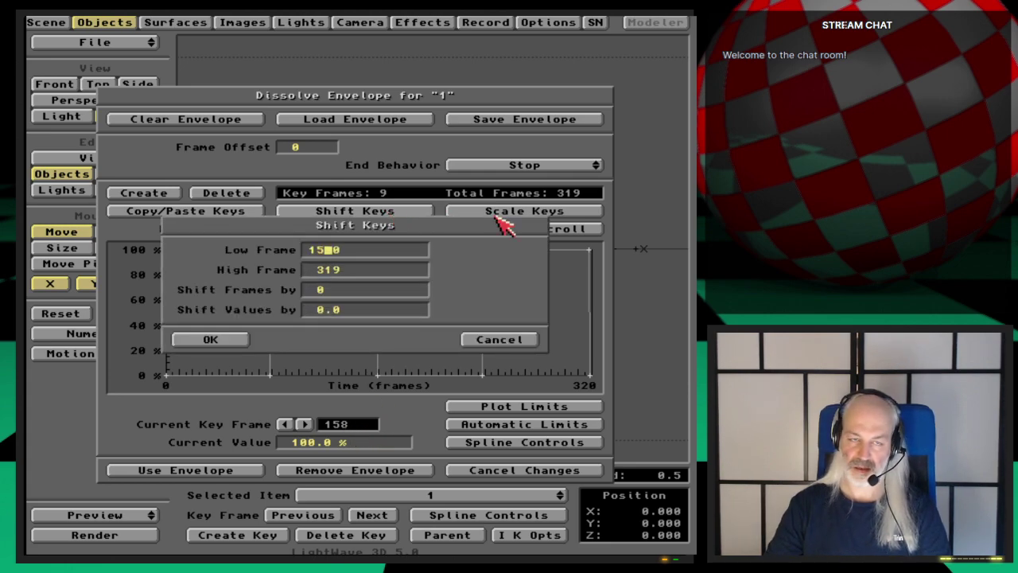
{"action": "type", "text": "8"}
{"action": "key", "text": "Return"}
{"action": "key", "text": "Return"}
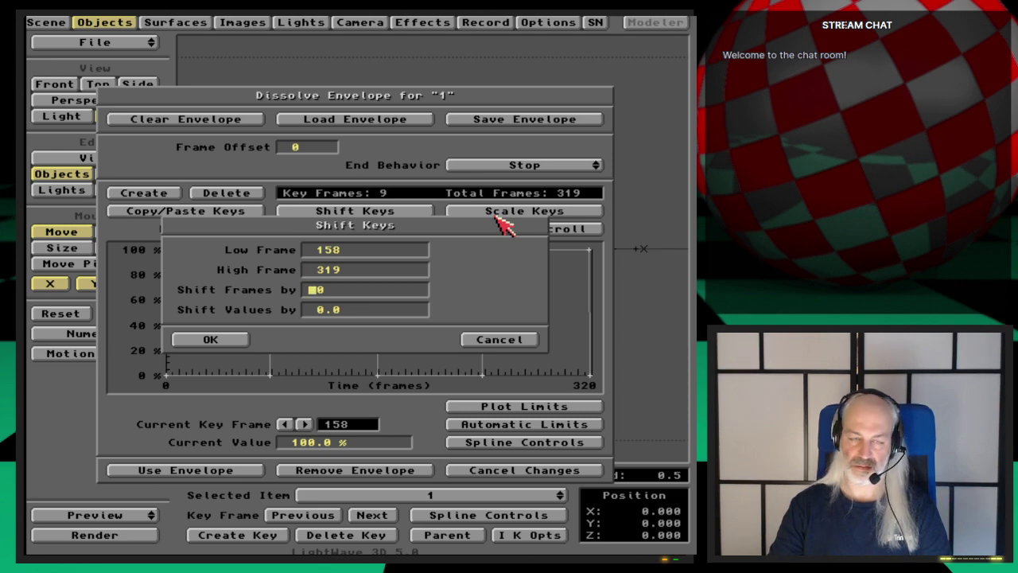
{"action": "type", "text": "-1"}
{"action": "key", "text": "Delete"}
{"action": "key", "text": "Return"}
{"action": "key", "text": "Return"}
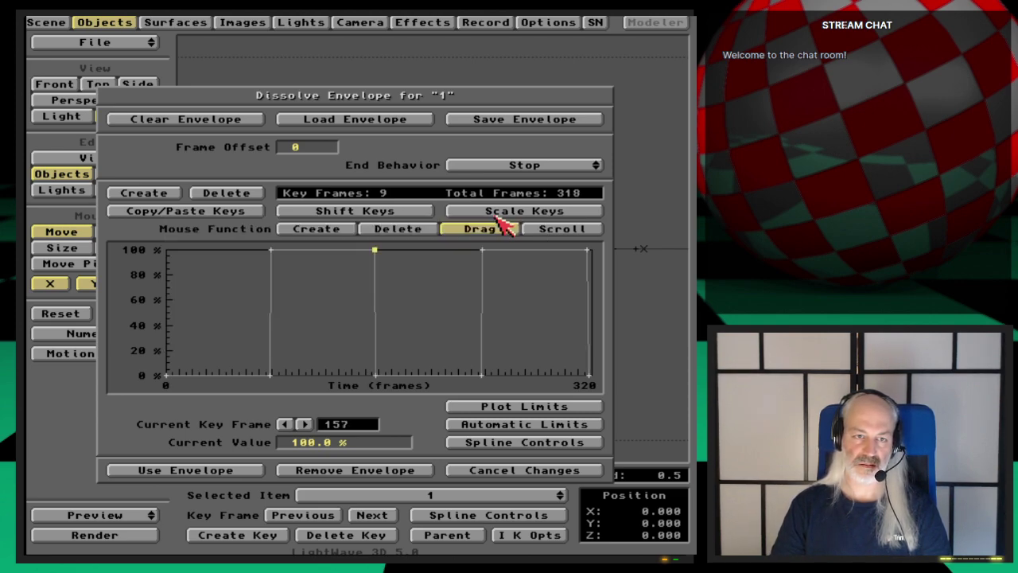
Step: Shift the keys from frame 237 to 318 in object 1's dissolve envelope by -1 frame
{"action": "key", "text": "Right"}
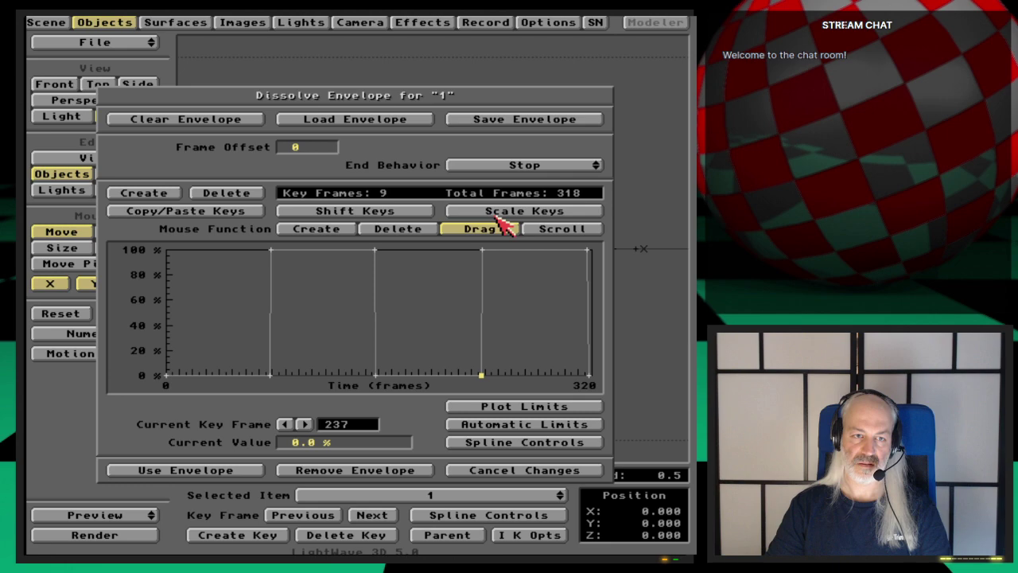
{"action": "left_click", "coordinate": [421, 213]}
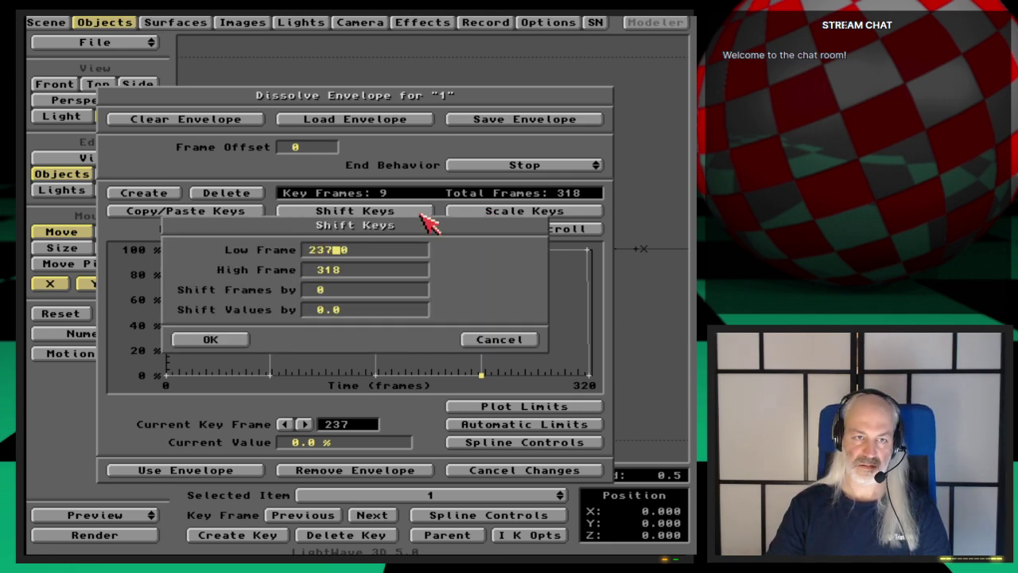
{"action": "type", "text": "237"}
{"action": "key", "text": "Delete"}
{"action": "key", "text": "Return"}
{"action": "key", "text": "Return"}
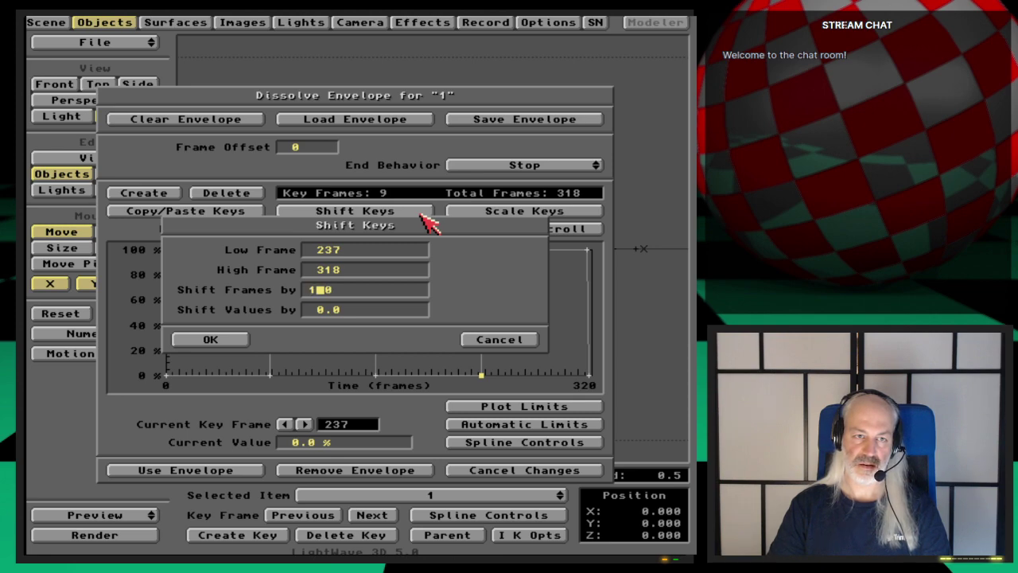
{"action": "type", "text": "-1"}
{"action": "key", "text": "Return"}
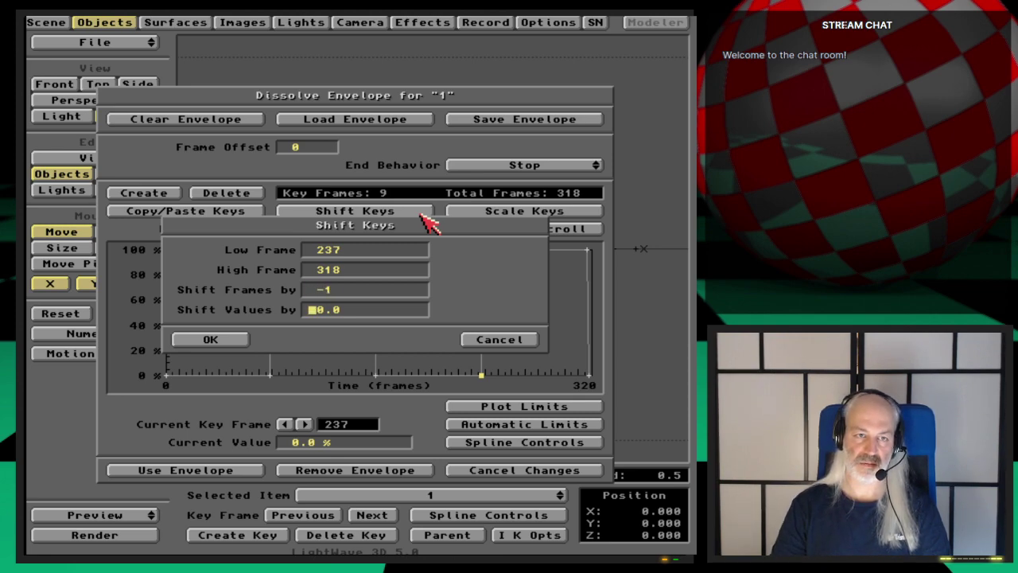
{"action": "key", "text": "Return"}
Step: Shift the keys from frame 316 to 317 in object 1's dissolve envelope by -1 frame
{"action": "key", "text": "Right"}
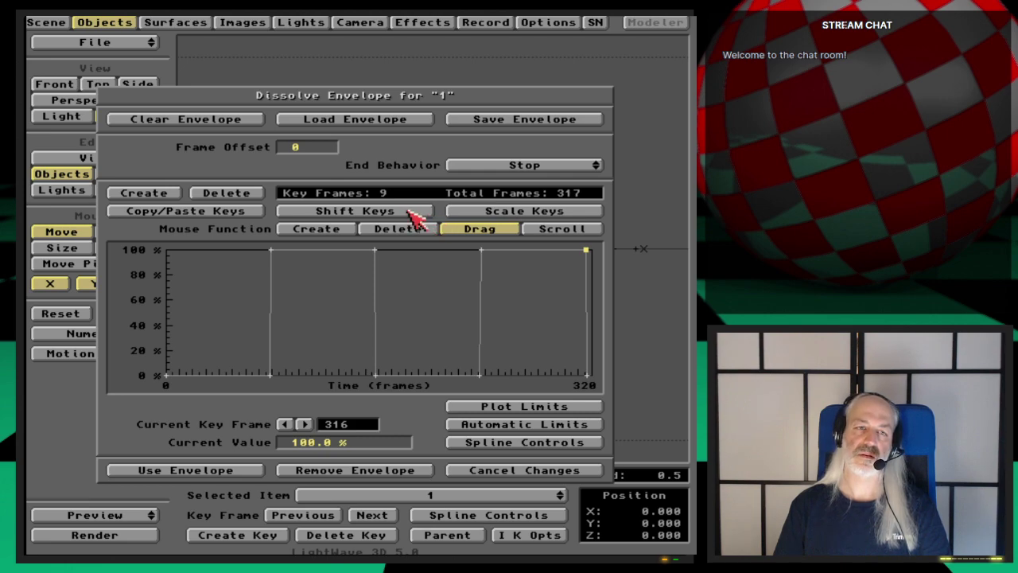
{"action": "left_click", "coordinate": [412, 213]}
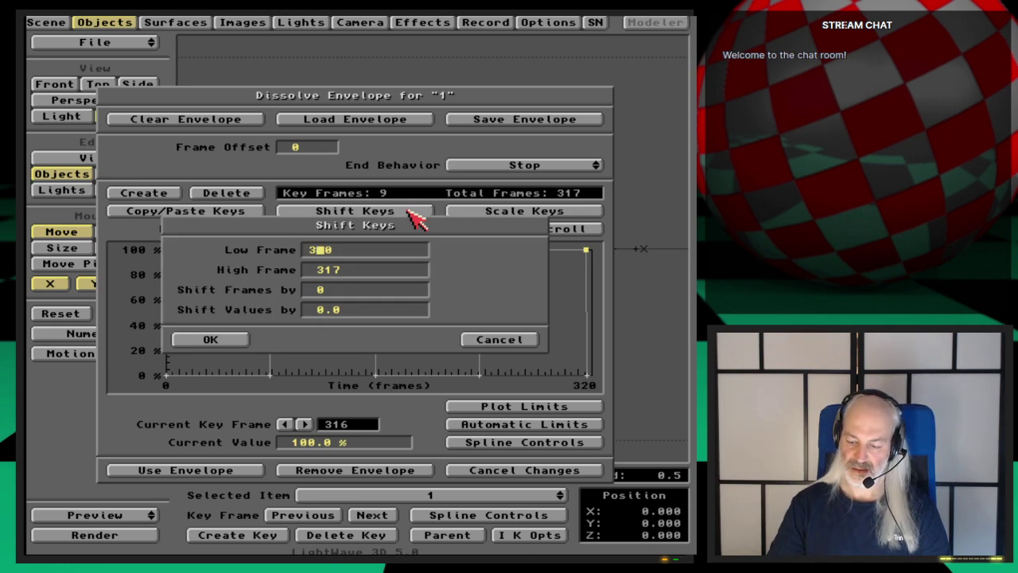
{"action": "type", "text": "316"}
{"action": "key", "text": "Tab"}
{"action": "key", "text": "Tab"}
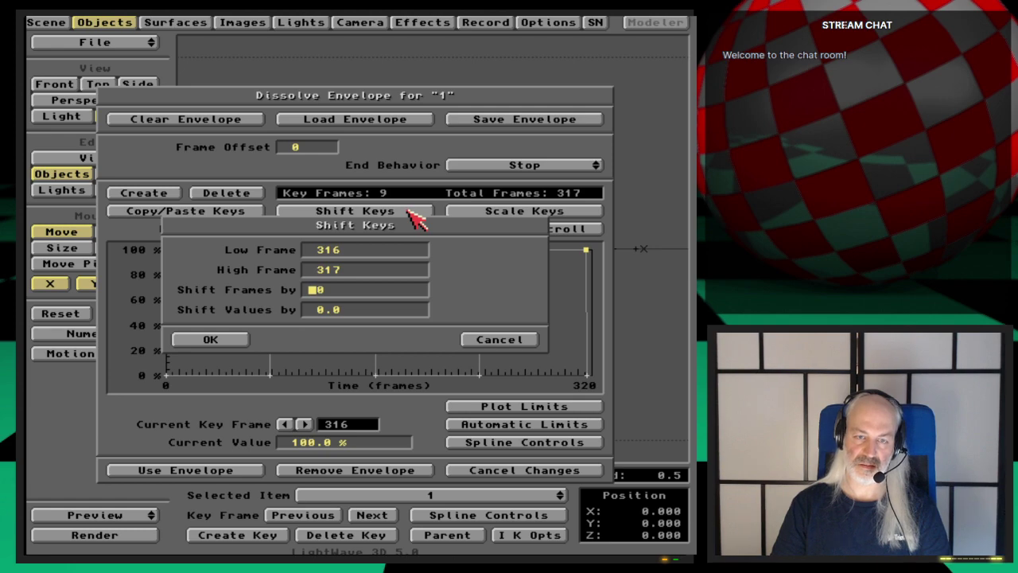
{"action": "type", "text": "-1"}
{"action": "key", "text": "Tab"}
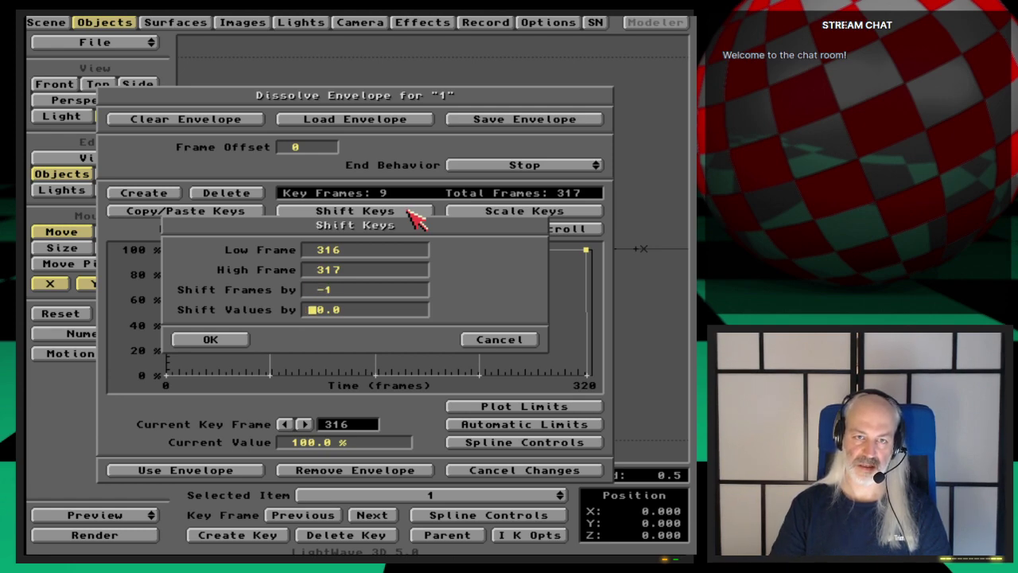
{"action": "key", "text": "Return"}
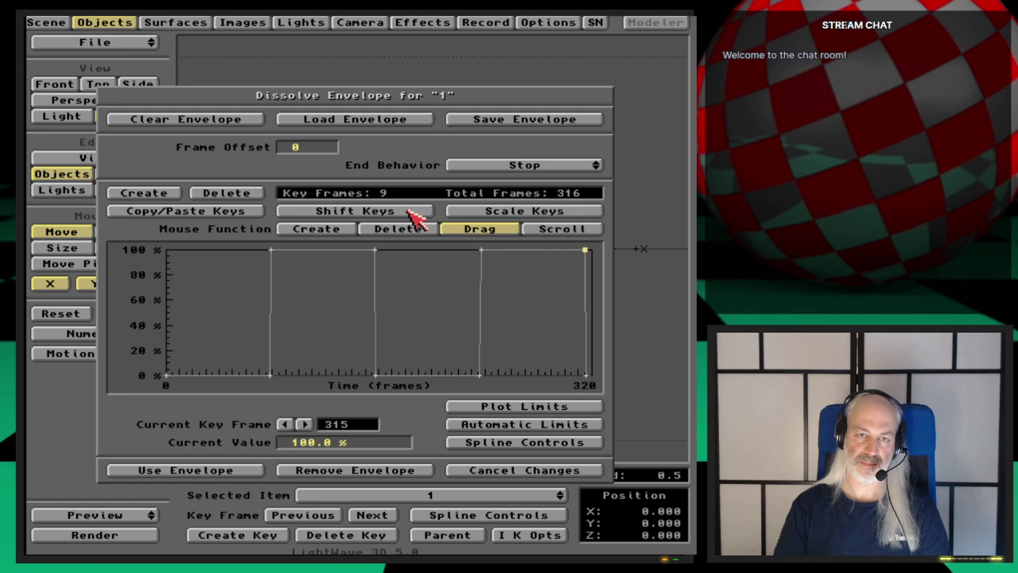
Step: Save object 1's dissolve envelope as aaa in 3d:Envelopes, overwriting the existing file, and apply the envelope
{"action": "left_click", "coordinate": [474, 122]}
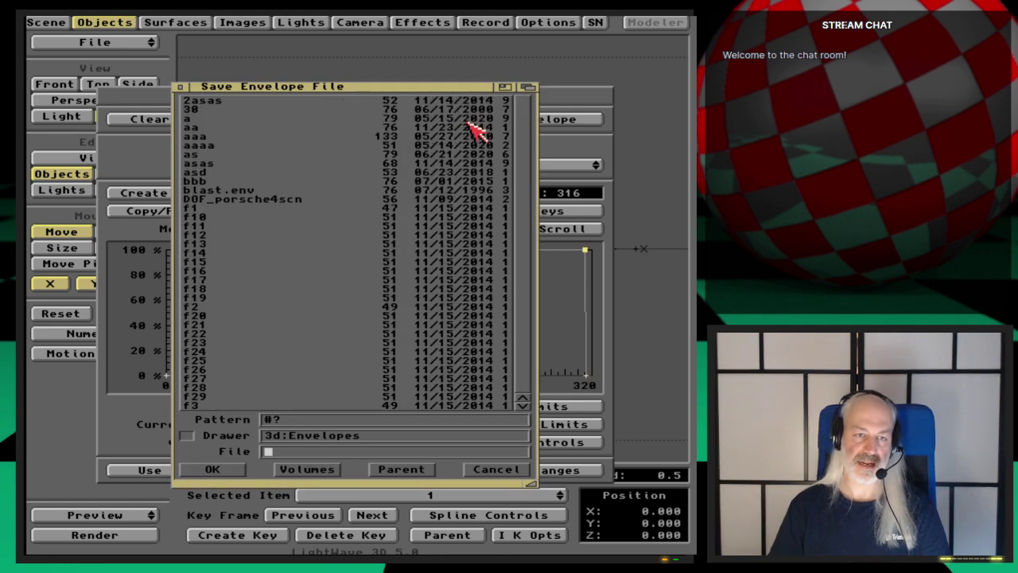
{"action": "type", "text": "aaa"}
{"action": "key", "text": "Return"}
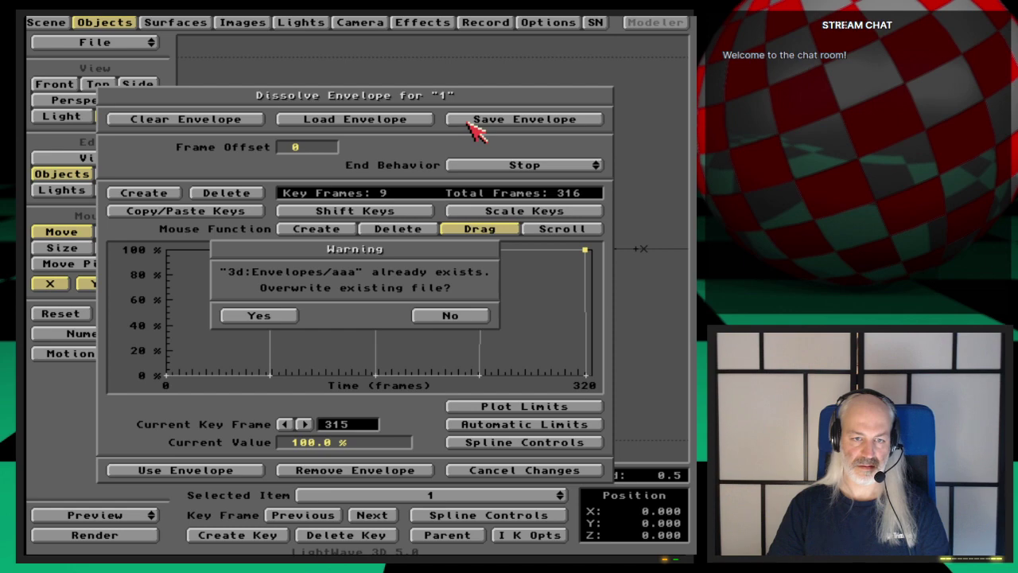
{"action": "key", "text": "Return"}
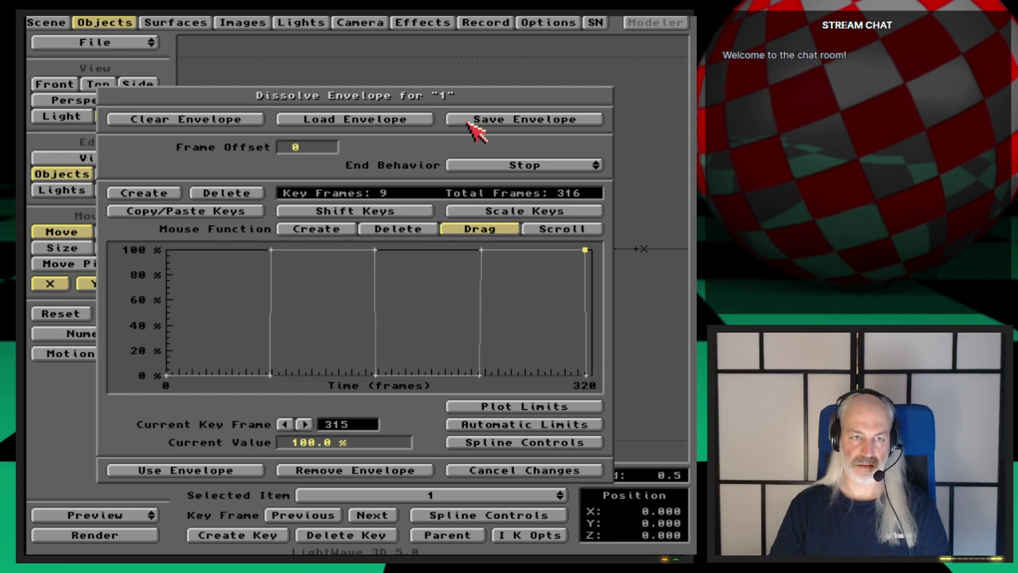
{"action": "left_click", "coordinate": [211, 471]}
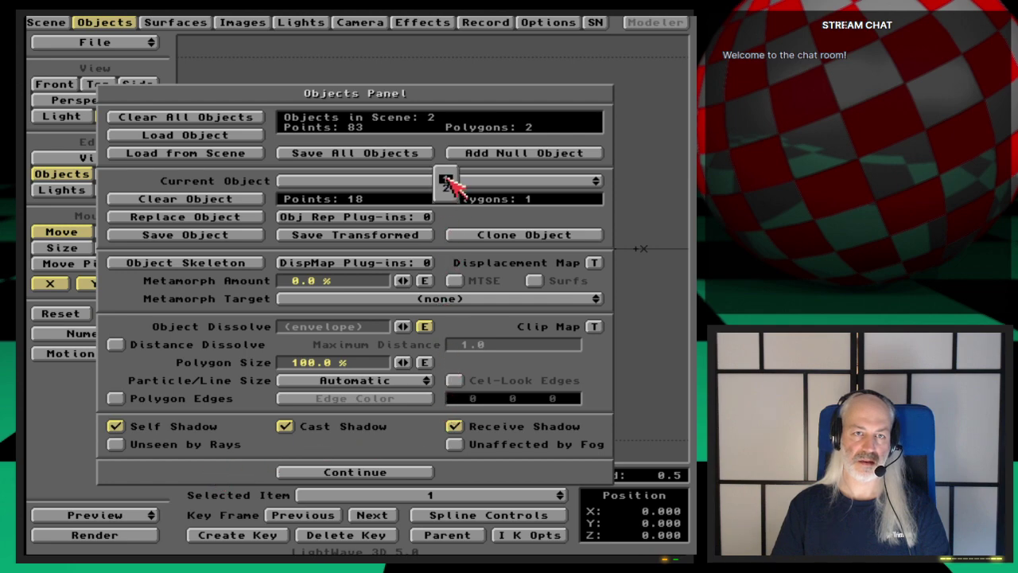
Step: Select object 2 and load the saved aaa envelope into its Object Dissolve envelope
{"action": "left_click_drag", "start_coordinate": [449, 183], "coordinate": [454, 193]}
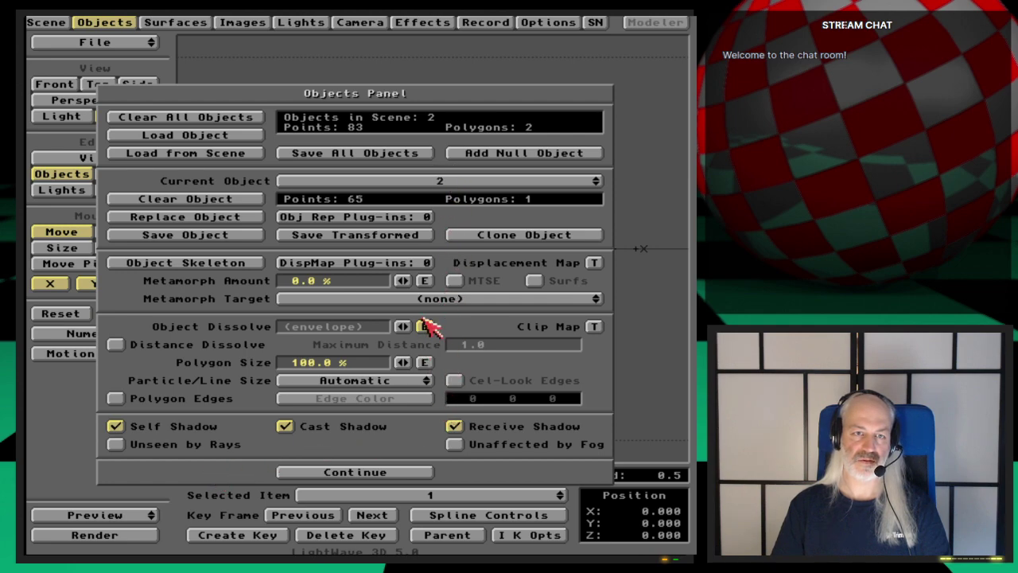
{"action": "left_click", "coordinate": [425, 327]}
{"action": "left_click", "coordinate": [392, 131]}
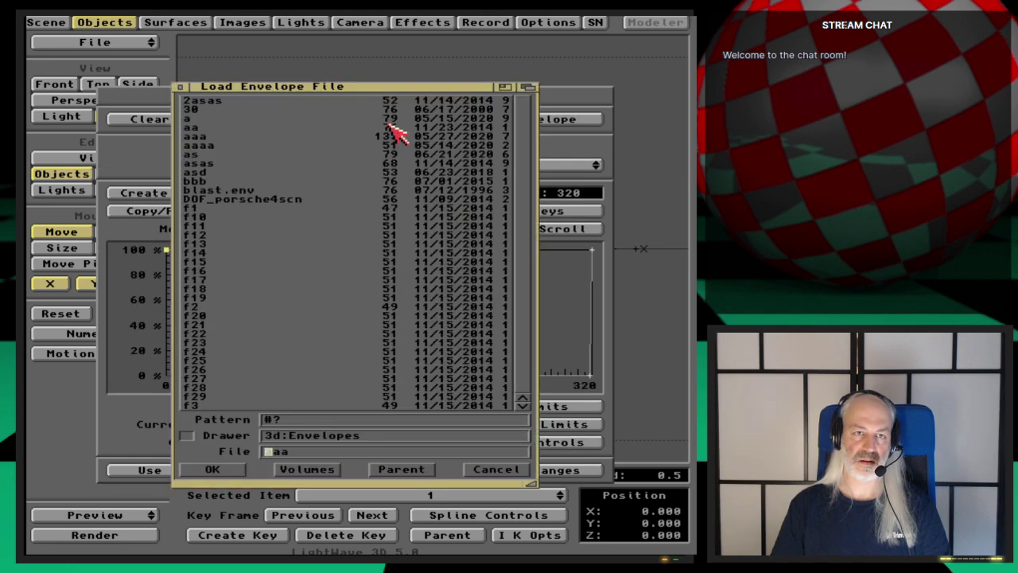
{"action": "key", "text": "Return"}
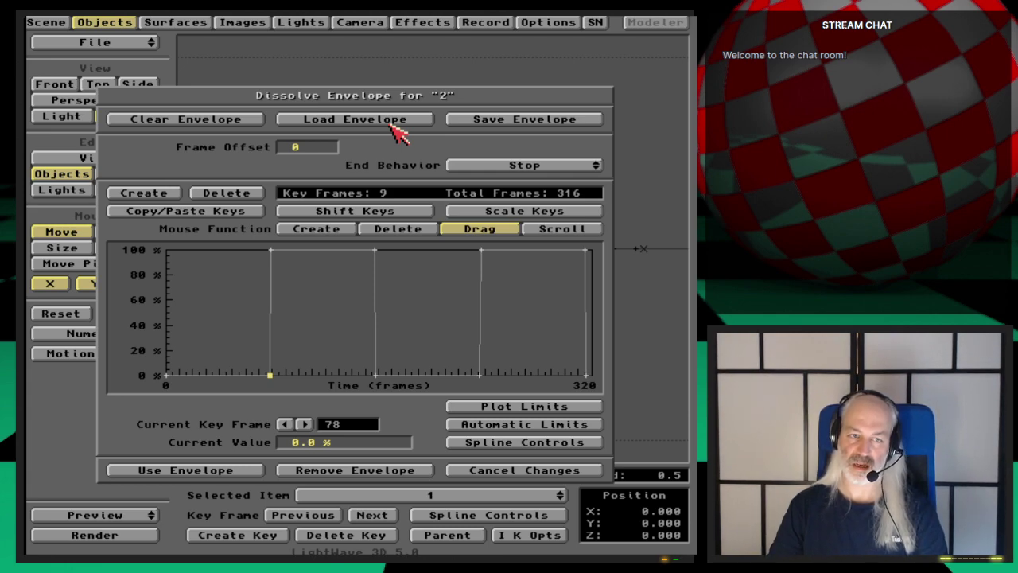
Step: Set the keys at frames 0 and 78 of object 2's dissolve envelope to 100%
{"action": "key", "text": "Left"}
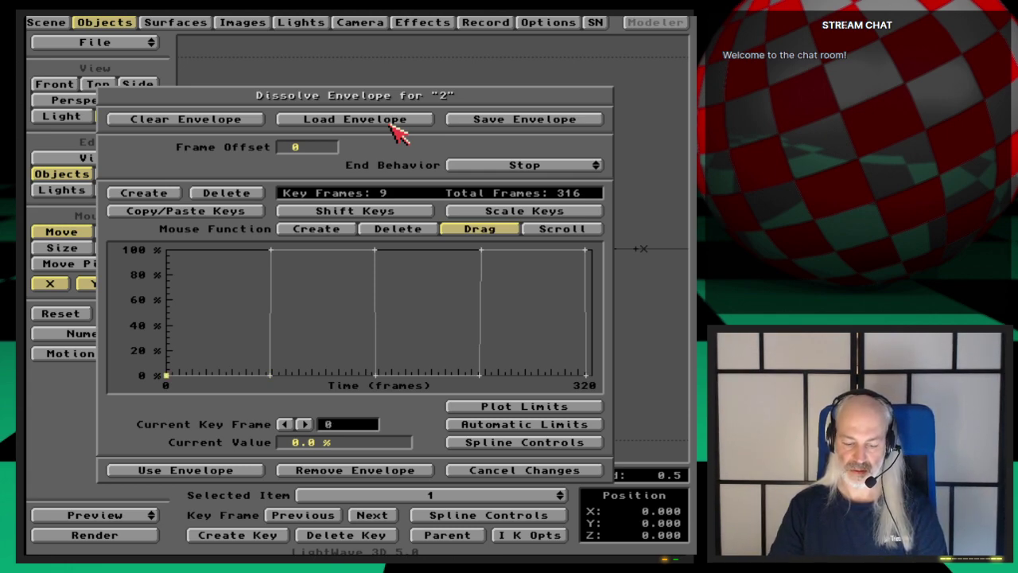
{"action": "key", "text": "Tab"}
{"action": "type", "text": "10"}
{"action": "key", "text": "Return"}
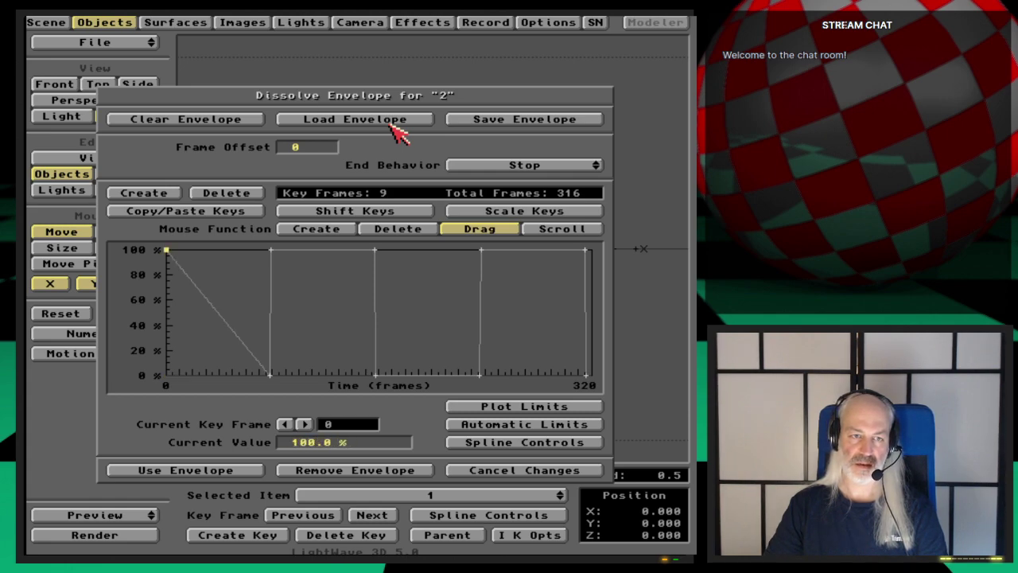
{"action": "key", "text": "Right"}
{"action": "key", "text": "Tab"}
{"action": "type", "text": "10"}
{"action": "key", "text": "Return"}
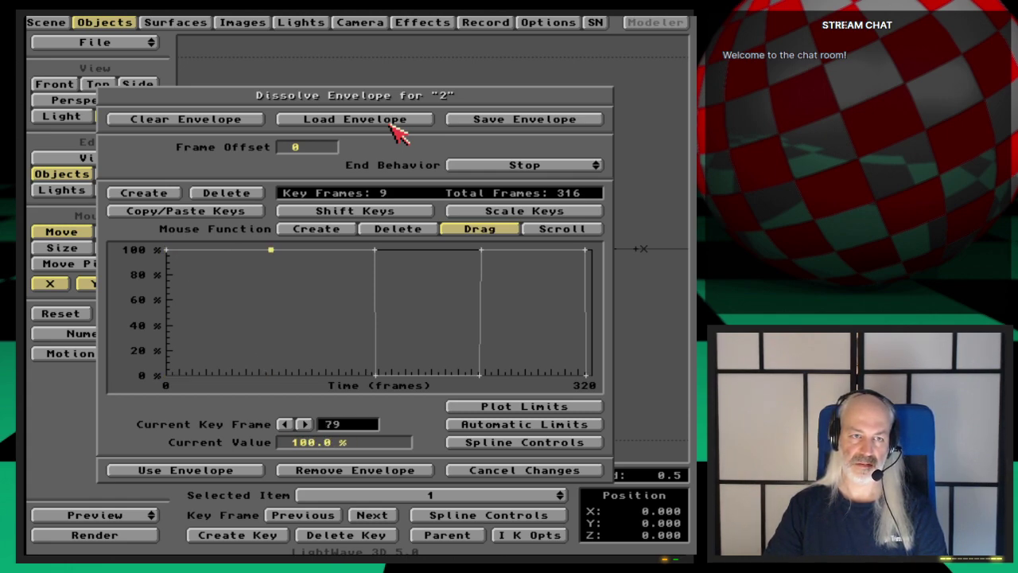
Step: Set object 2's dissolve keys at frames 79 and 157 to 0% and those at frames 158 and 236 to 100%
{"action": "type", "text": "0"}
{"action": "key", "text": "Return"}
{"action": "key", "text": "Right"}
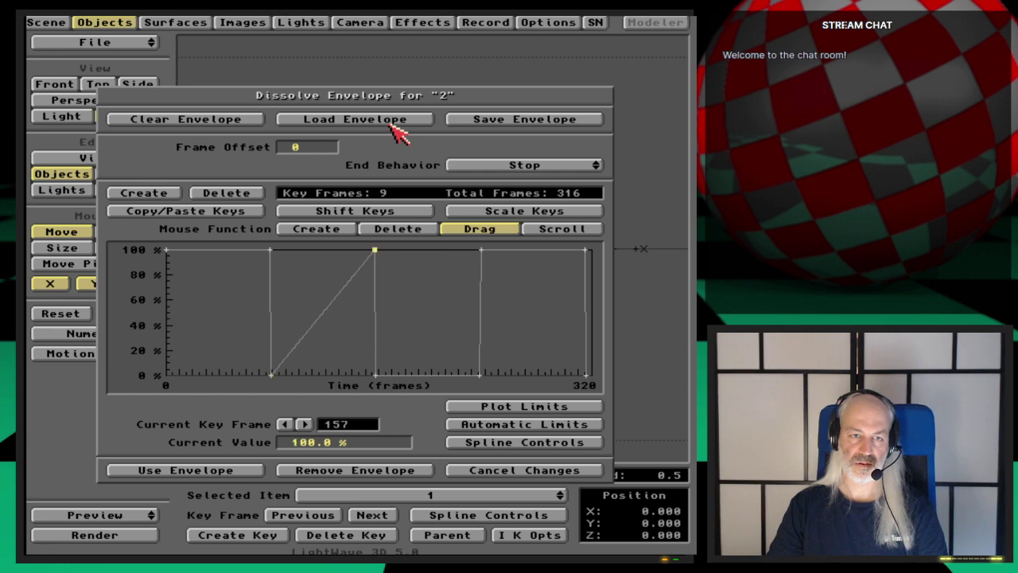
{"action": "key", "text": "Right"}
{"action": "type", "text": "0"}
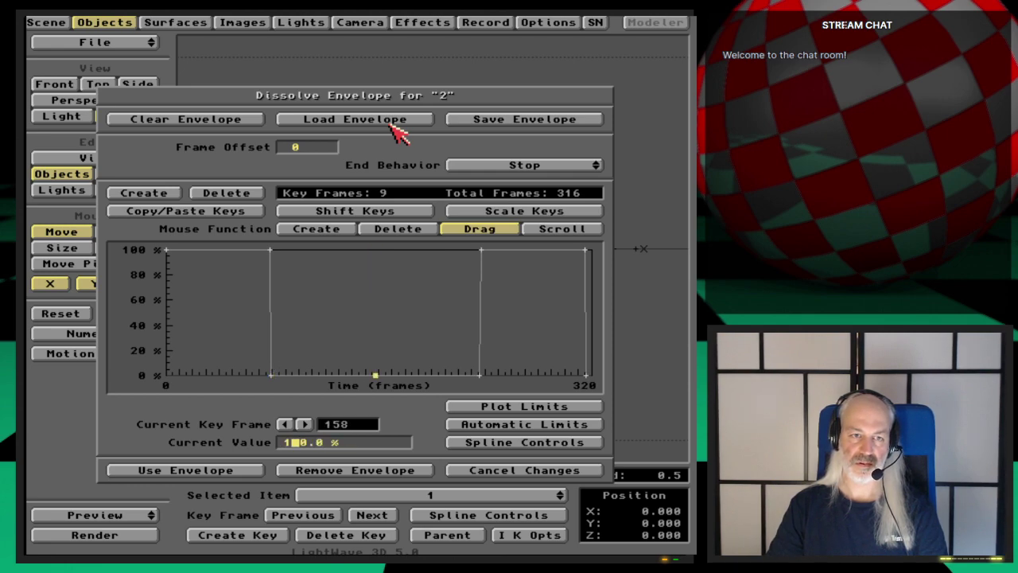
{"action": "key", "text": "Return"}
{"action": "key", "text": "Right"}
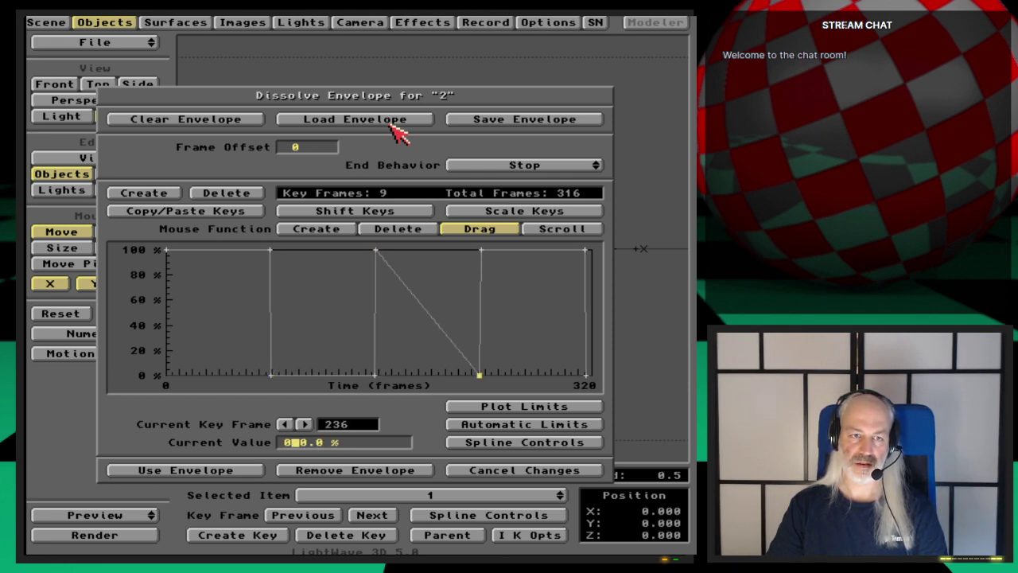
{"action": "type", "text": "100"}
{"action": "key", "text": "Return"}
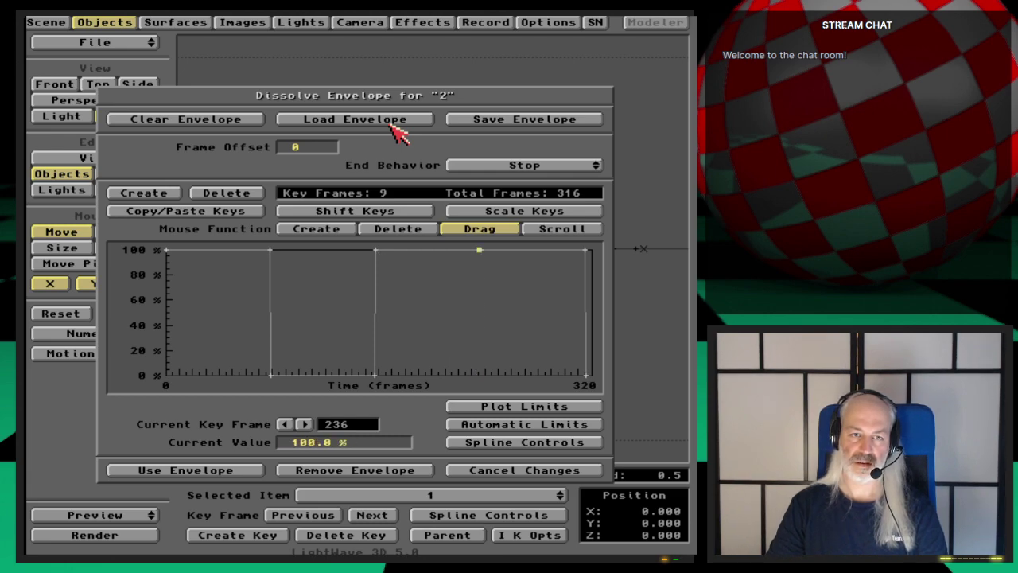
Step: Set object 2's dissolve keys at frames 237 and 315 to 0% and frame 316 to 100%, and apply the envelope
{"action": "key", "text": "Right"}
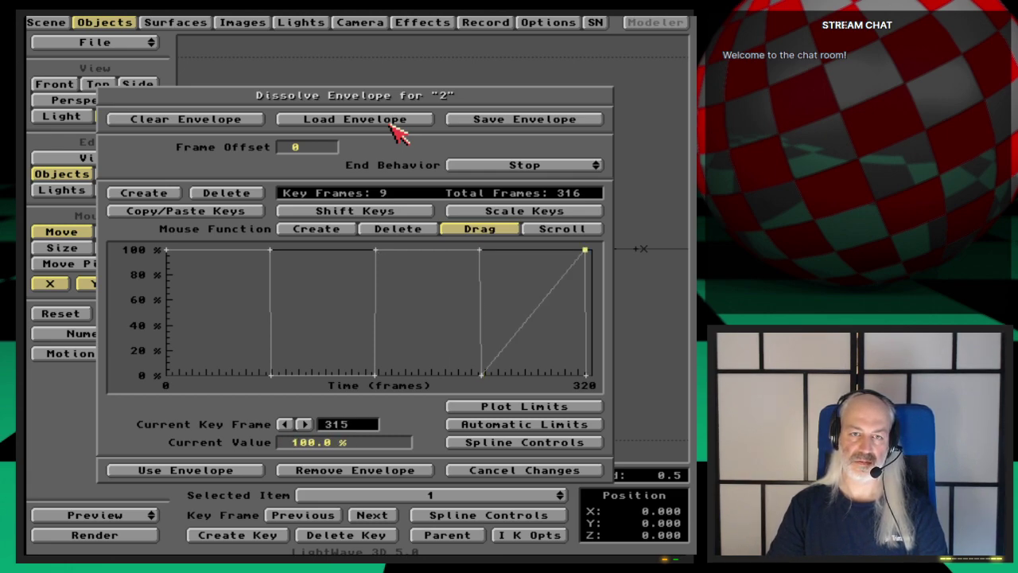
{"action": "key", "text": "Delete"}
{"action": "key", "text": "Delete"}
{"action": "key", "text": "Return"}
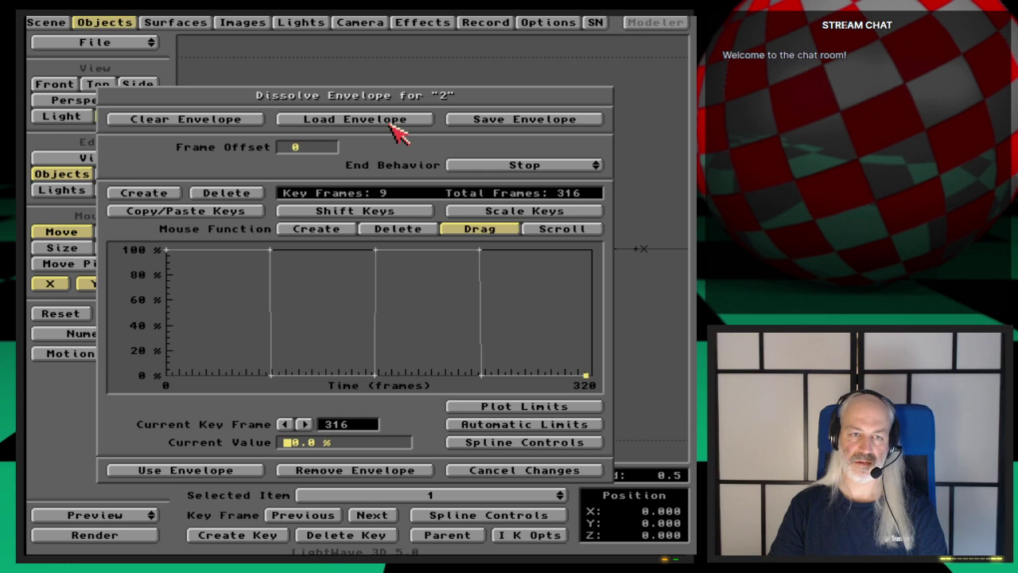
{"action": "type", "text": "10"}
{"action": "key", "text": "Return"}
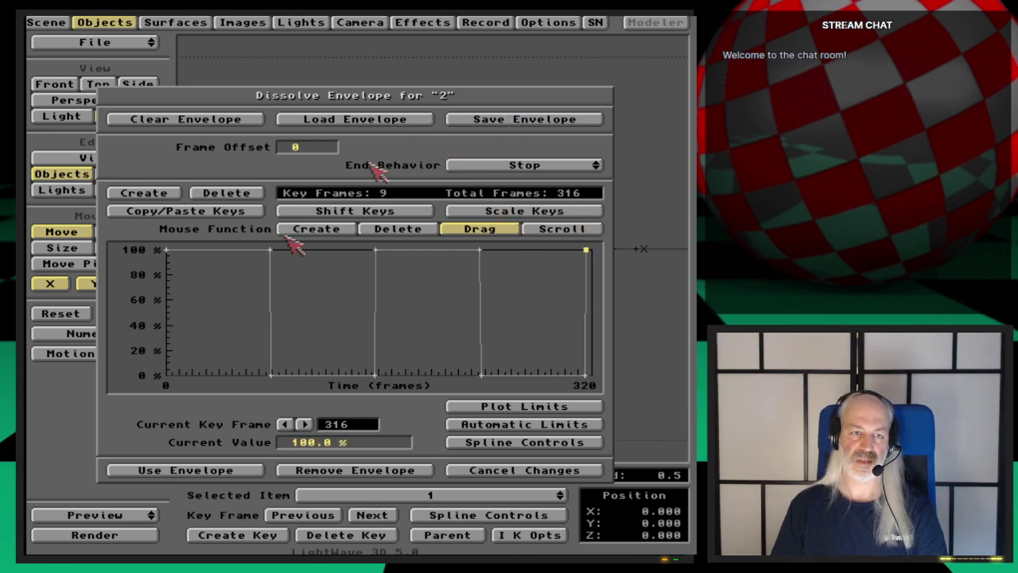
{"action": "left_click", "coordinate": [241, 469]}
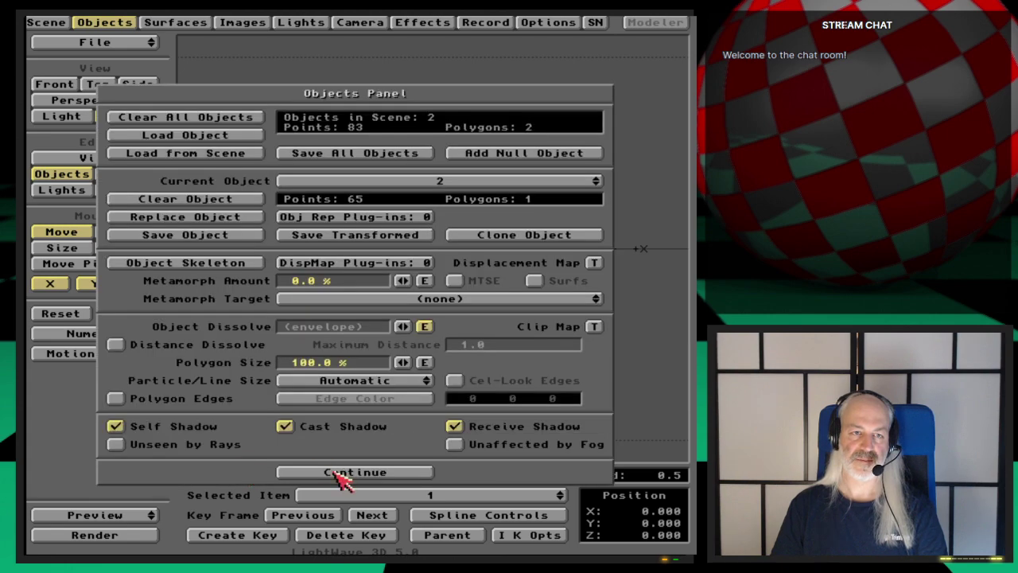
{"action": "left_click", "coordinate": [341, 474]}
Step: Save the scene as TimingAttempt3 in Ep.43/Scenes and change the data overlay label to match
{"action": "key", "text": "s"}
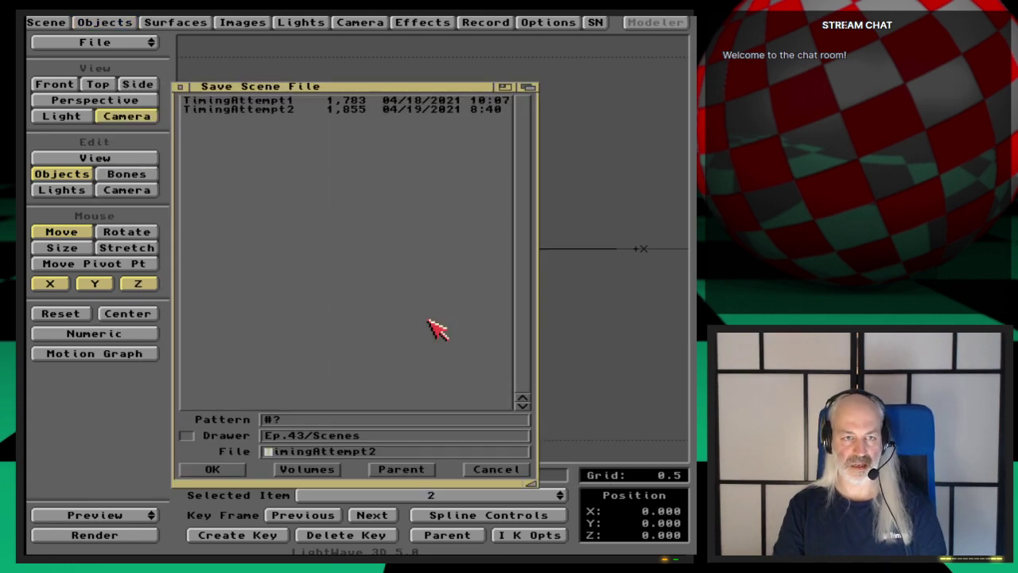
{"action": "key", "text": "shift+Right"}
{"action": "key", "text": "BackSpace"}
{"action": "type", "text": "3"}
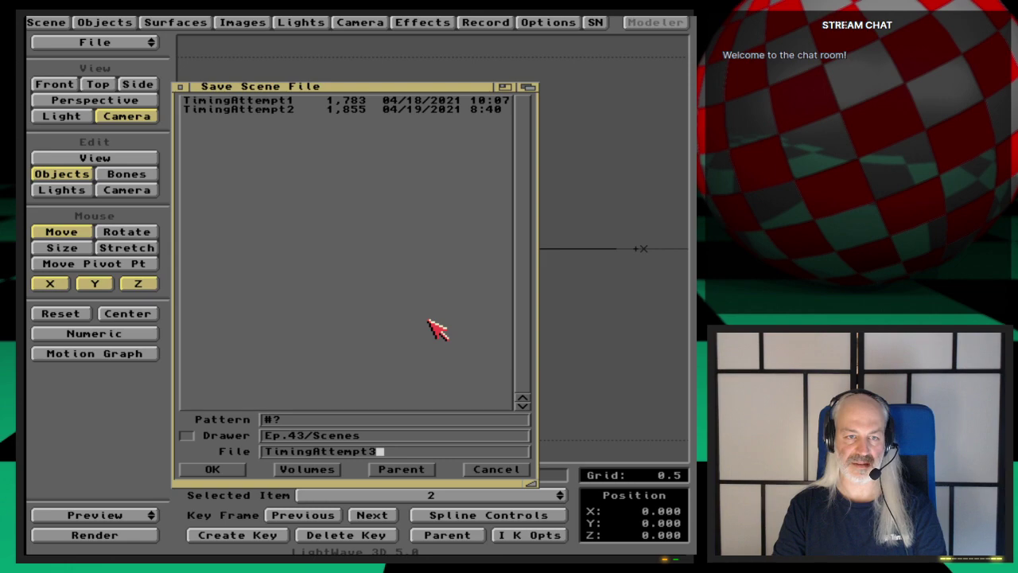
{"action": "key", "text": "Return"}
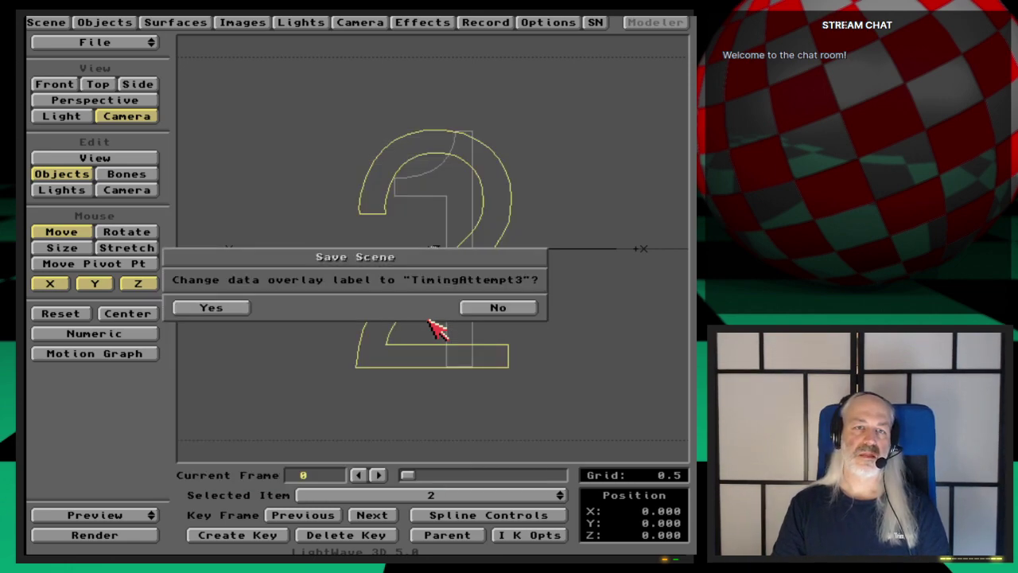
{"action": "key", "text": "Return"}
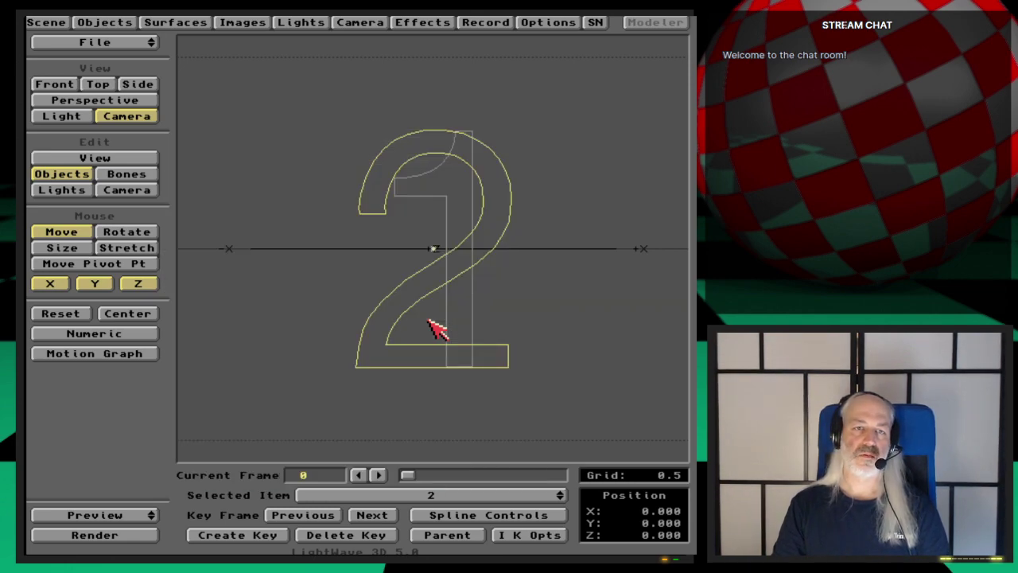
Step: Enable saving RGB images with the prefix test in 3D:Webcast/Ep.43/Output
{"action": "left_click", "coordinate": [509, 22]}
{"action": "left_click", "coordinate": [219, 309]}
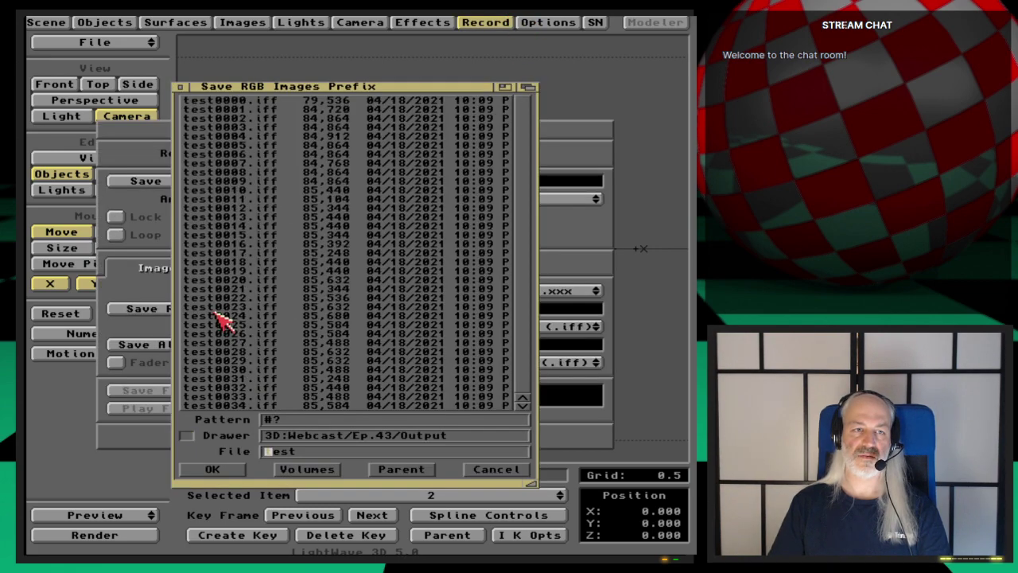
{"action": "left_click", "coordinate": [226, 469]}
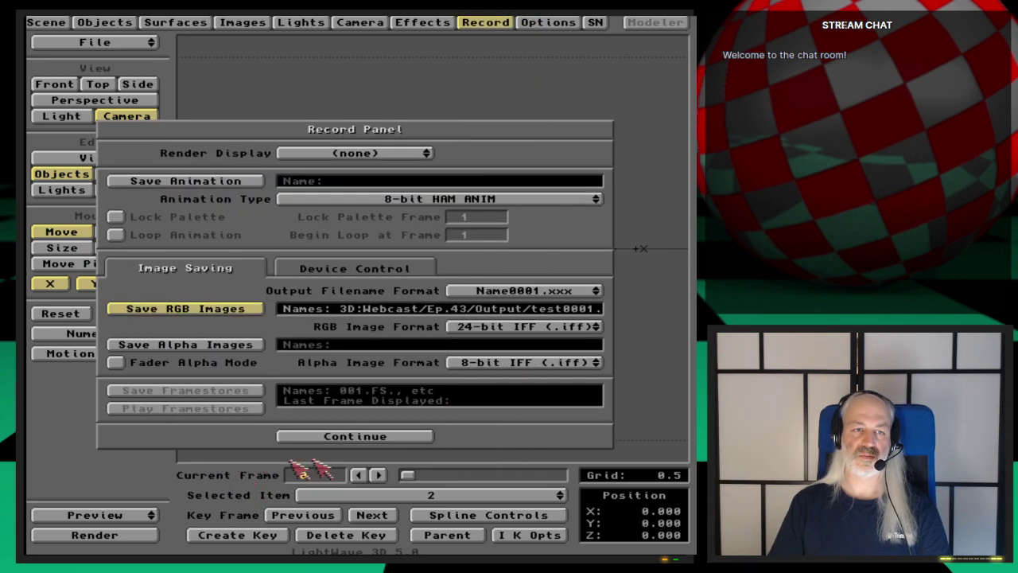
{"action": "left_click", "coordinate": [340, 435]}
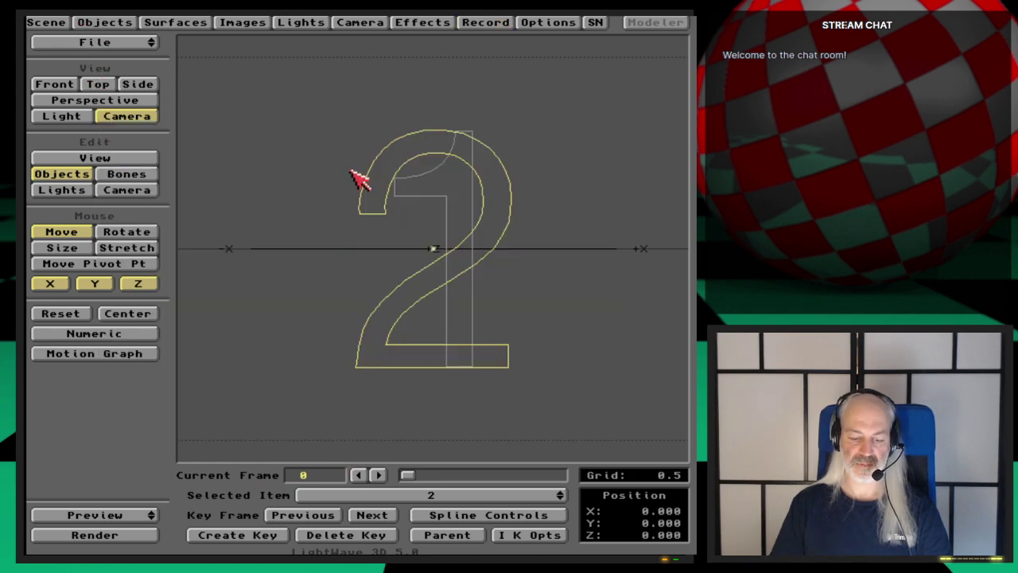
Step: Switch to Directory Opus and delete all old frames from the 3d:Webcast/Ep.43/Output drawer
{"action": "key", "text": "super+m"}
{"action": "key", "text": "super+m"}
{"action": "left_click", "coordinate": [60, 227]}
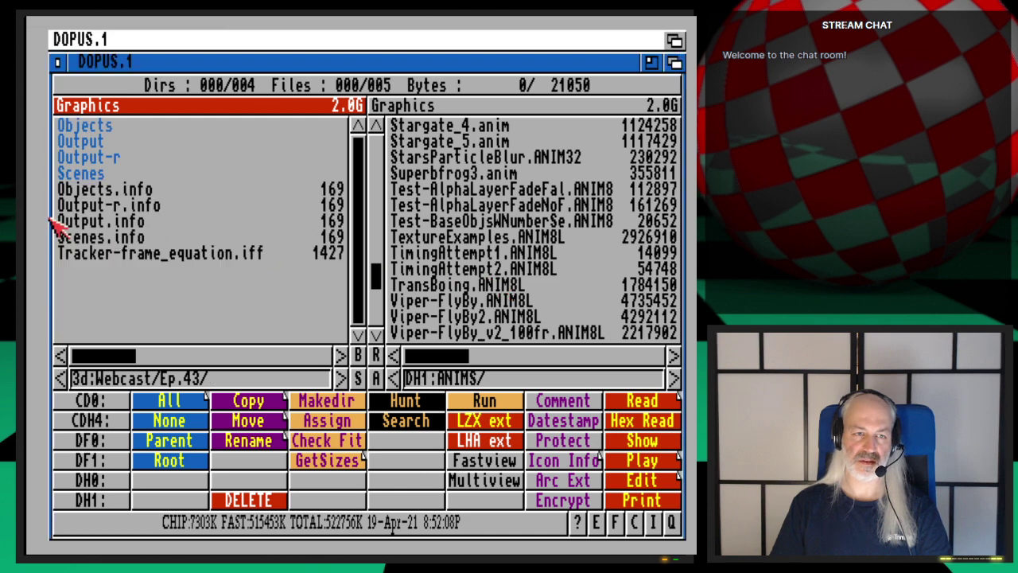
{"action": "double_click", "coordinate": [118, 144]}
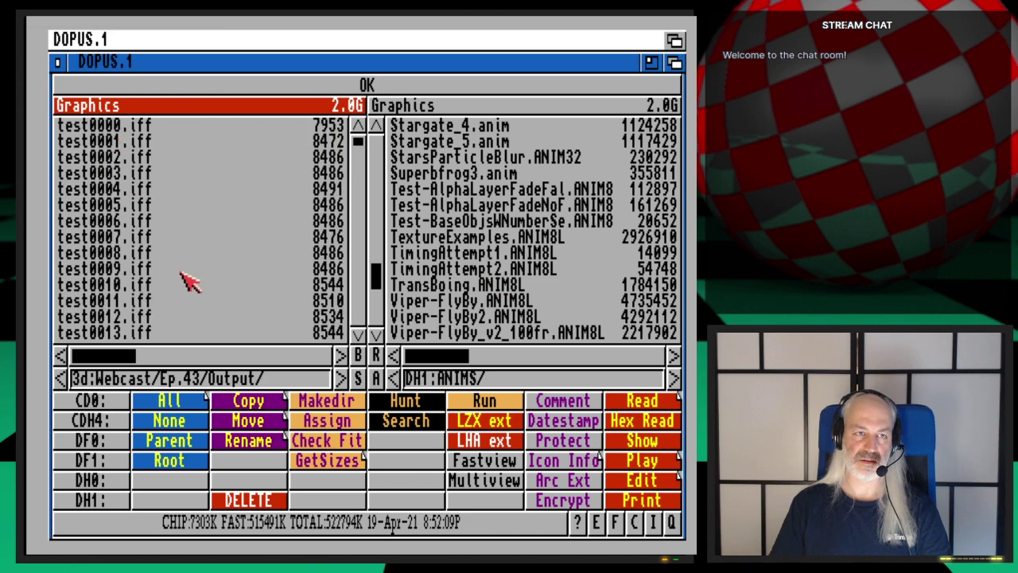
{"action": "left_click", "coordinate": [163, 402]}
{"action": "left_click", "coordinate": [252, 498]}
{"action": "left_click", "coordinate": [243, 326]}
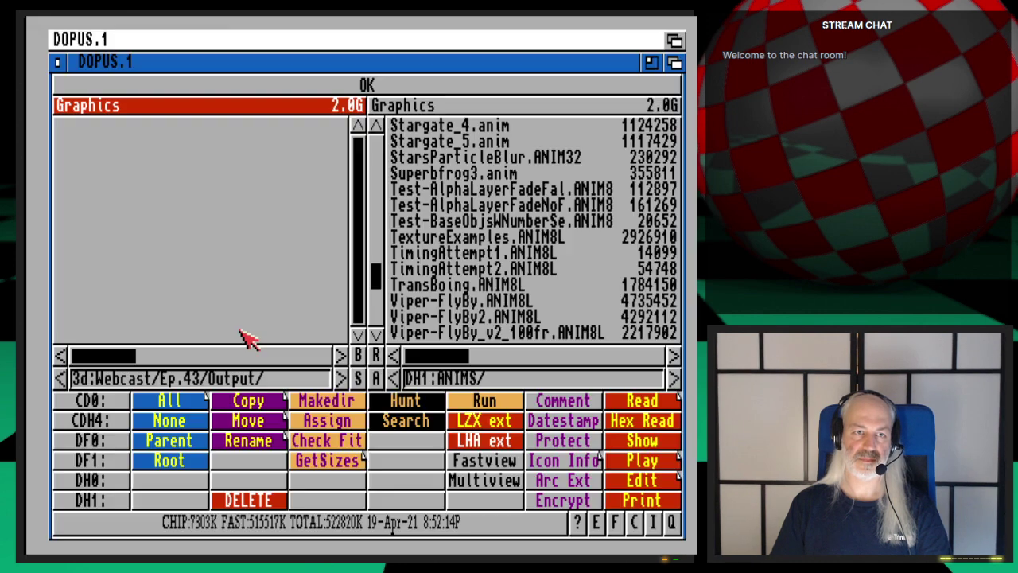
Step: Switch back to LightWave and render frames 1 to 360 with a frame step of 1 and automatic frame advance
{"action": "key", "text": "super+m"}
{"action": "left_click", "coordinate": [147, 535]}
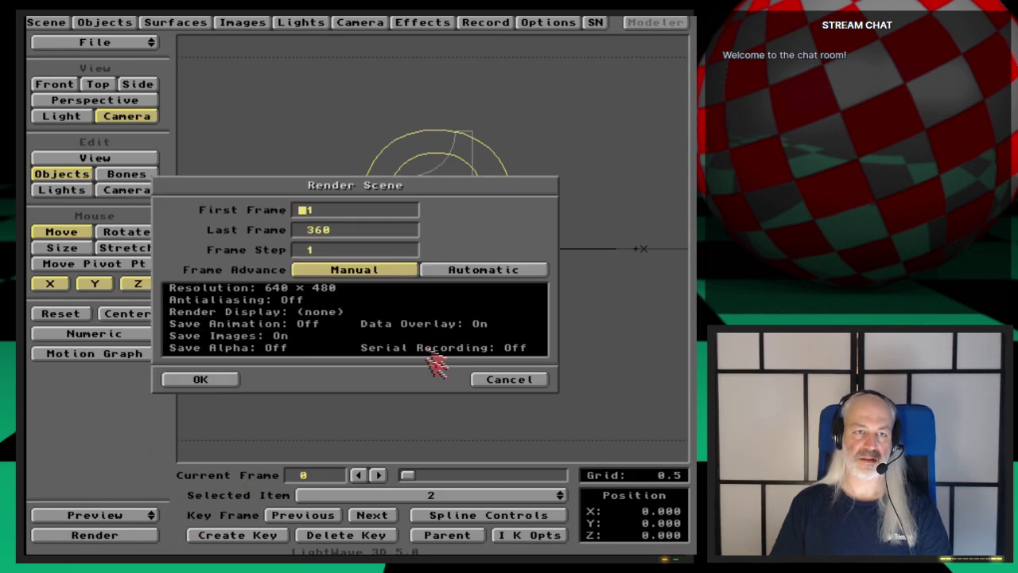
{"action": "left_click", "coordinate": [479, 269]}
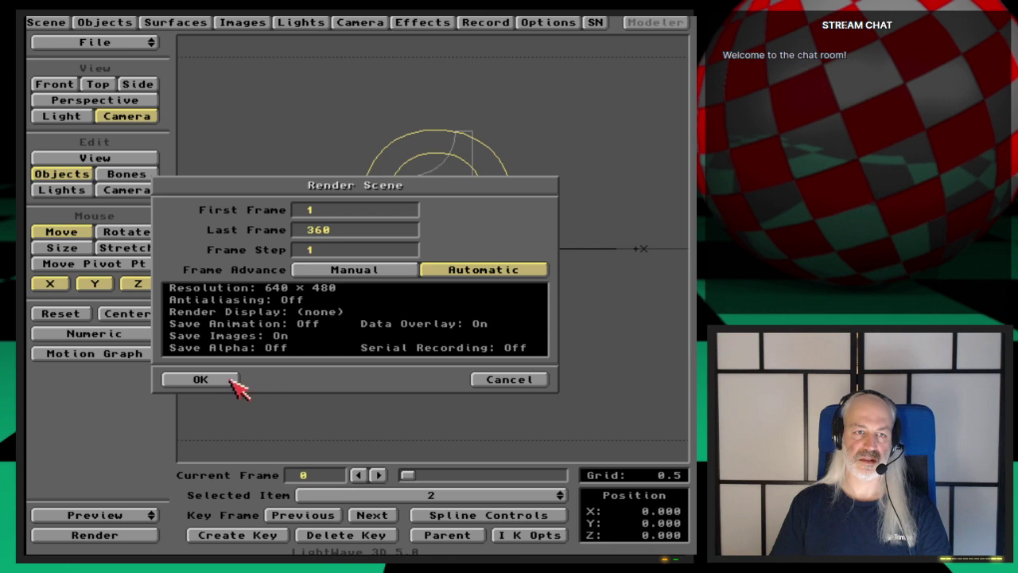
{"action": "left_click", "coordinate": [201, 379]}
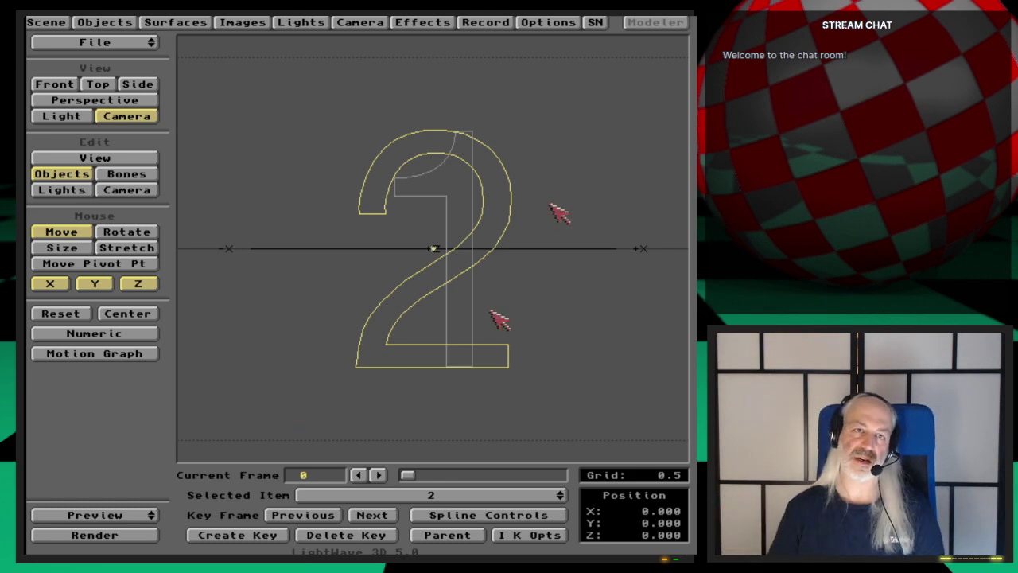
Step: Quit LightWave and return to the Workbench
{"action": "left_click", "coordinate": [434, 22]}
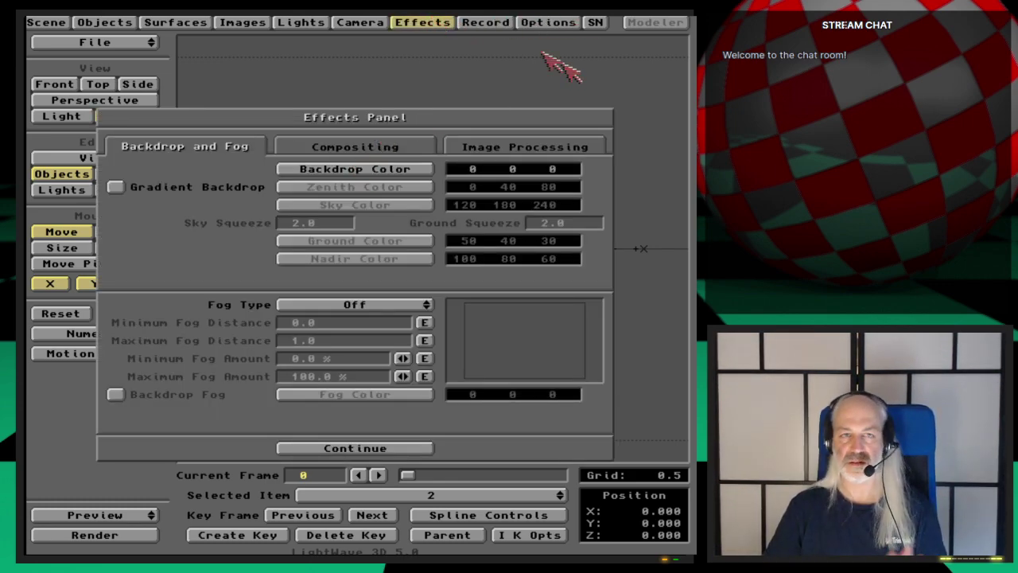
{"action": "left_click", "coordinate": [425, 22]}
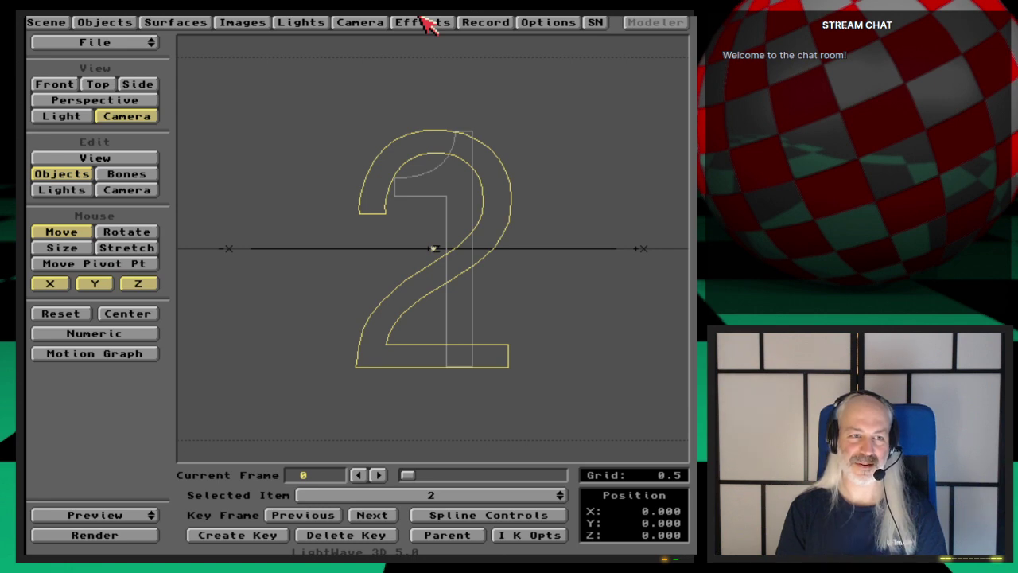
{"action": "left_click", "coordinate": [151, 44]}
{"action": "left_click", "coordinate": [152, 76]}
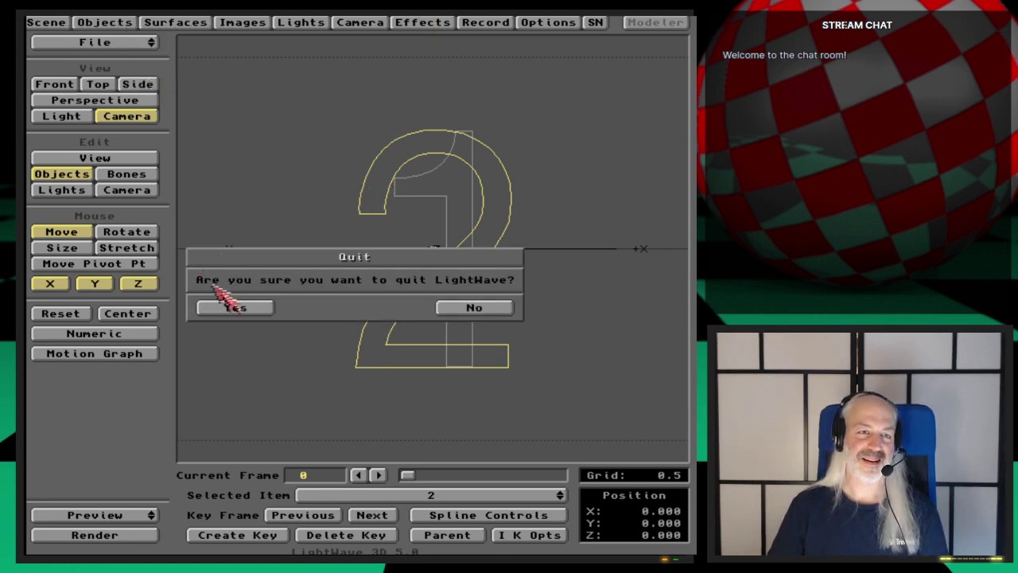
{"action": "left_click", "coordinate": [249, 309]}
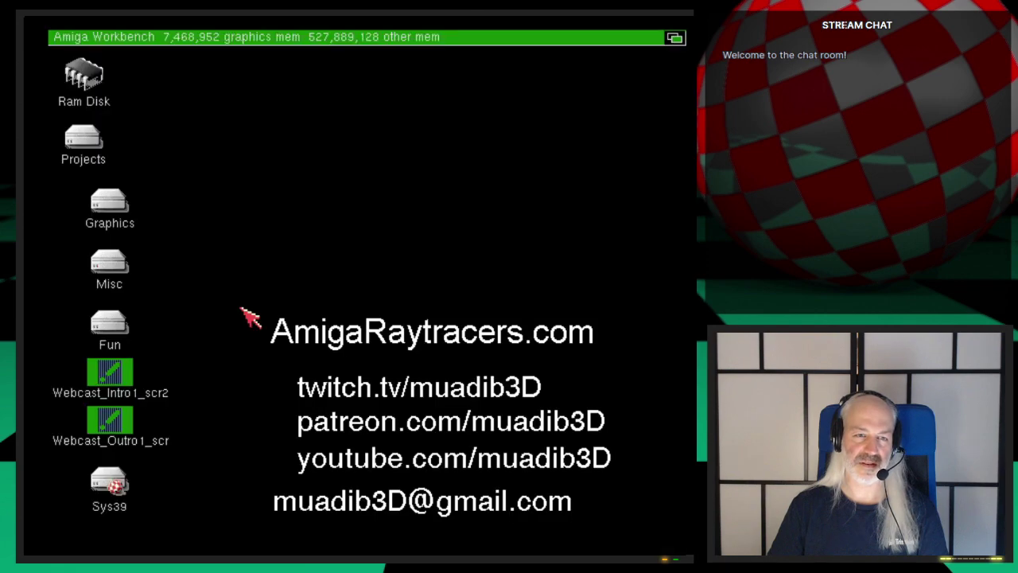
Step: Open ImageFX's AutoFX and select all the rendered test frames under Webcast/Ep.43
{"action": "right_click_drag", "start_coordinate": [401, 40], "coordinate": [443, 141]}
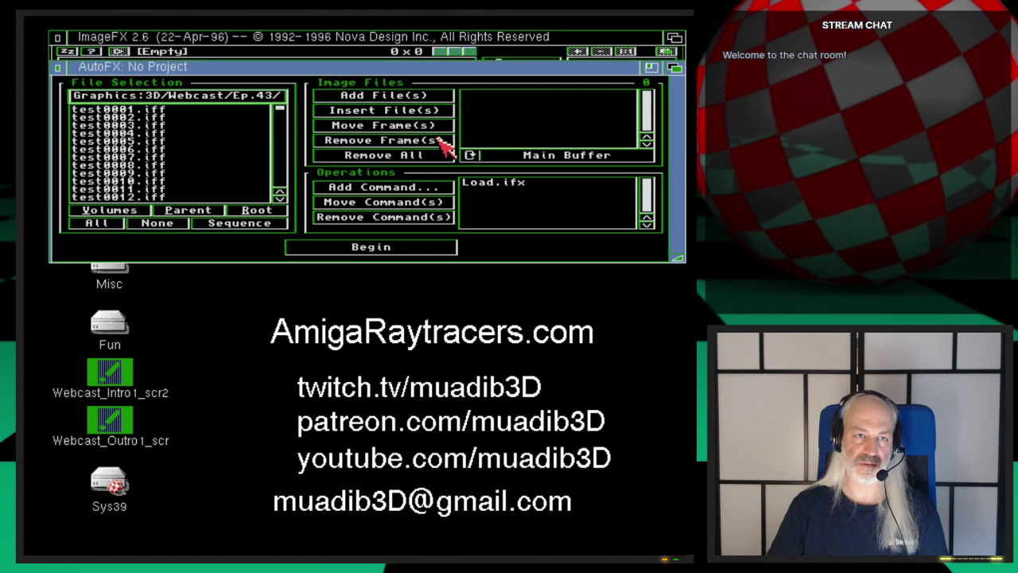
{"action": "left_click", "coordinate": [118, 225]}
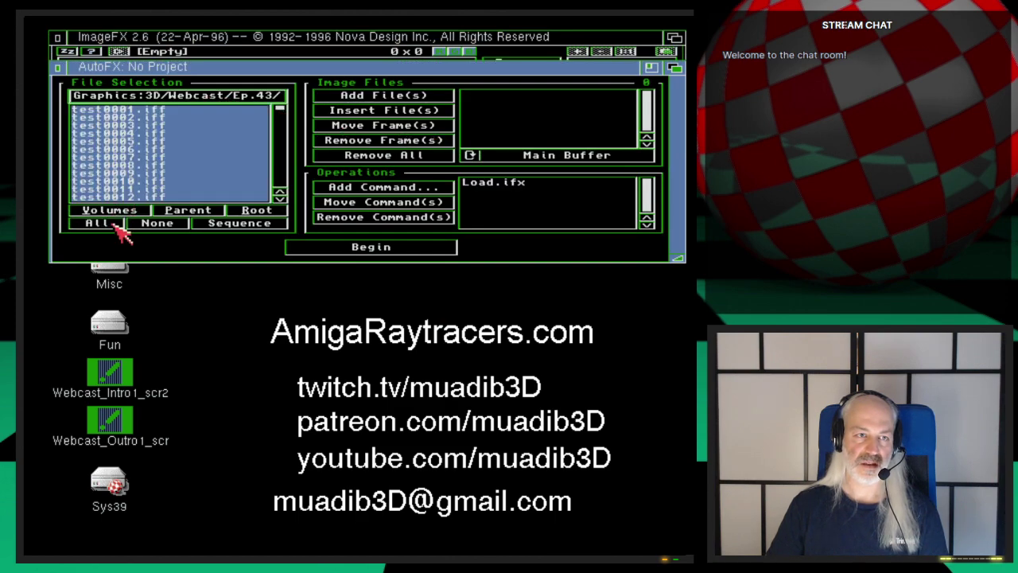
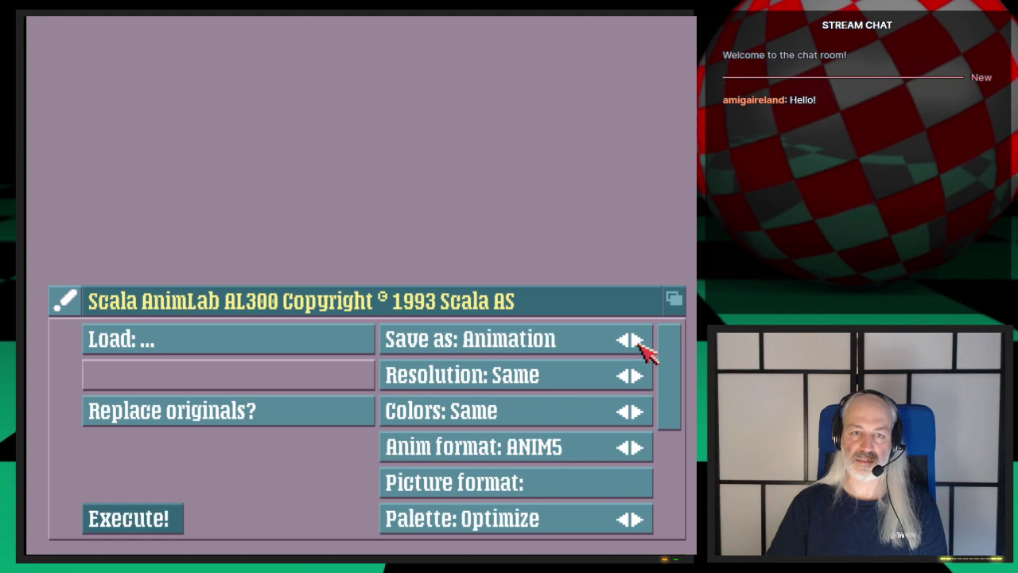
Step: Set Scala AnimLab to ANIM8L format, Same palette and Normal remapping, with script texts and rendering display off
{"action": "left_click", "coordinate": [640, 448]}
{"action": "left_click", "coordinate": [630, 519]}
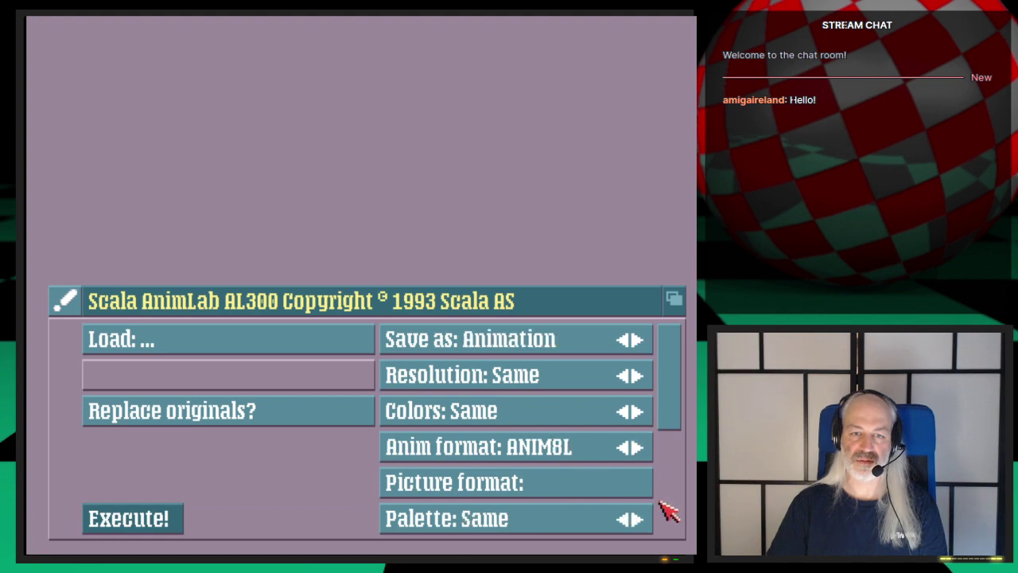
{"action": "left_click", "coordinate": [670, 511]}
{"action": "left_click", "coordinate": [632, 379]}
{"action": "left_click", "coordinate": [596, 478]}
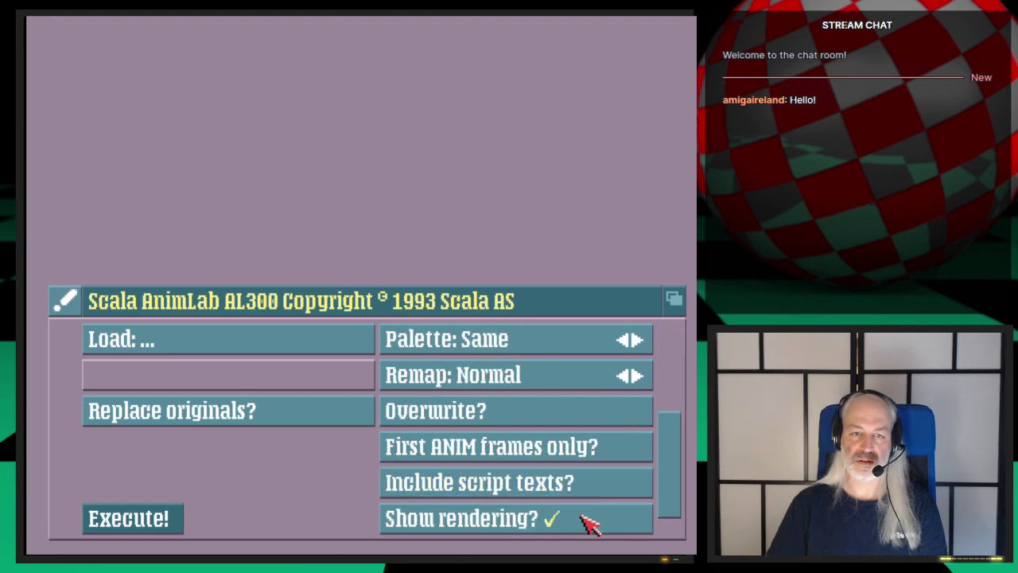
{"action": "left_click", "coordinate": [586, 518]}
Step: Load all the rendered test frames from Graphics:3D/Webcast/Ep.43/Output into AnimLab
{"action": "left_click", "coordinate": [232, 344]}
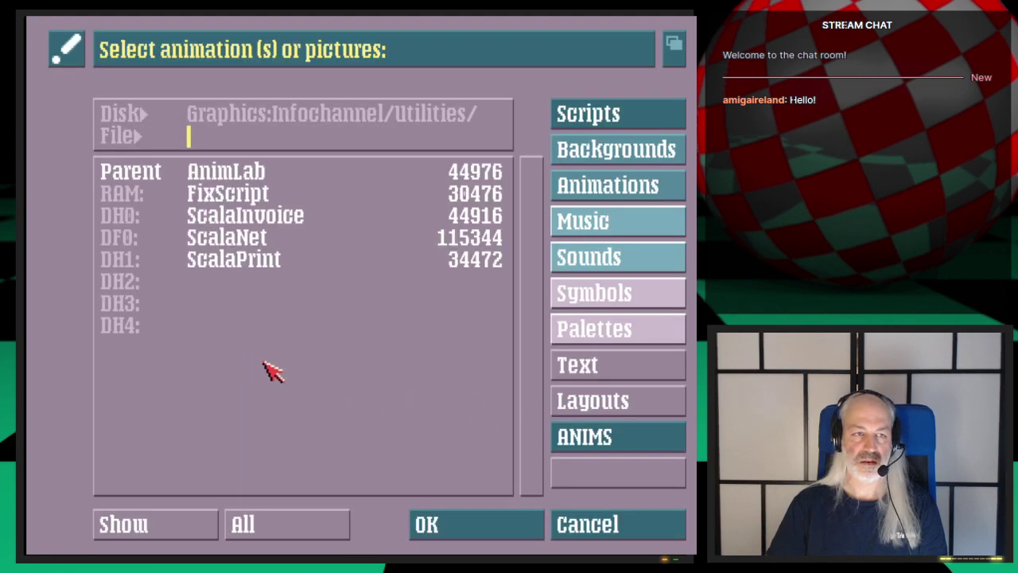
{"action": "left_click", "coordinate": [135, 263]}
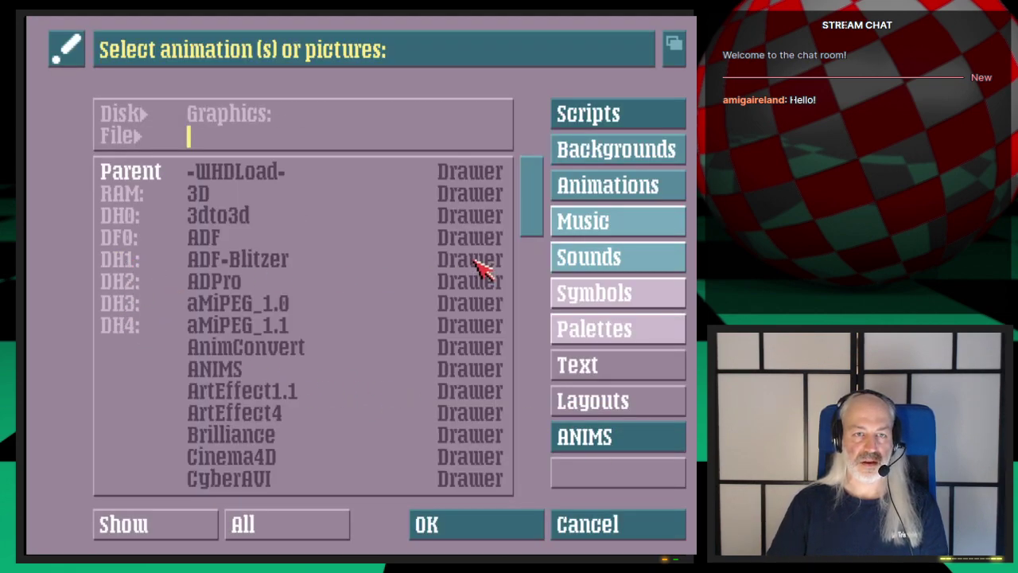
{"action": "left_click", "coordinate": [238, 197]}
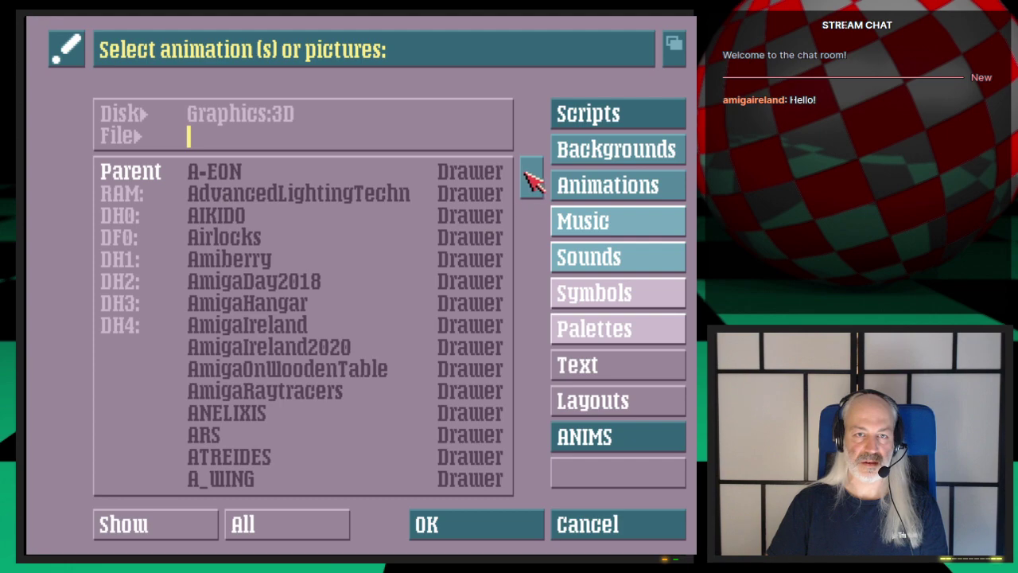
{"action": "left_click_drag", "start_coordinate": [530, 175], "coordinate": [543, 487]}
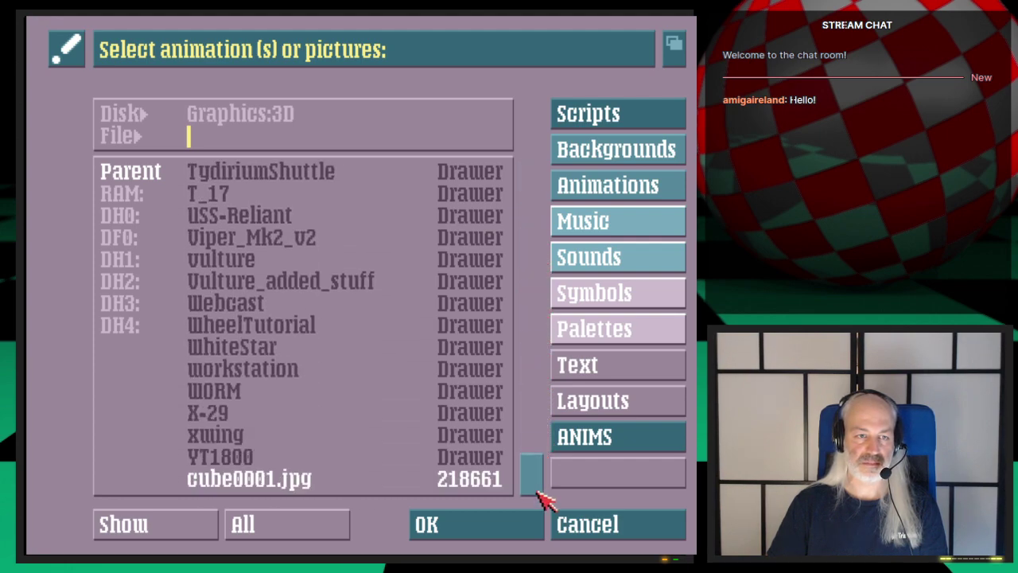
{"action": "left_click", "coordinate": [235, 306]}
{"action": "left_click", "coordinate": [534, 425]}
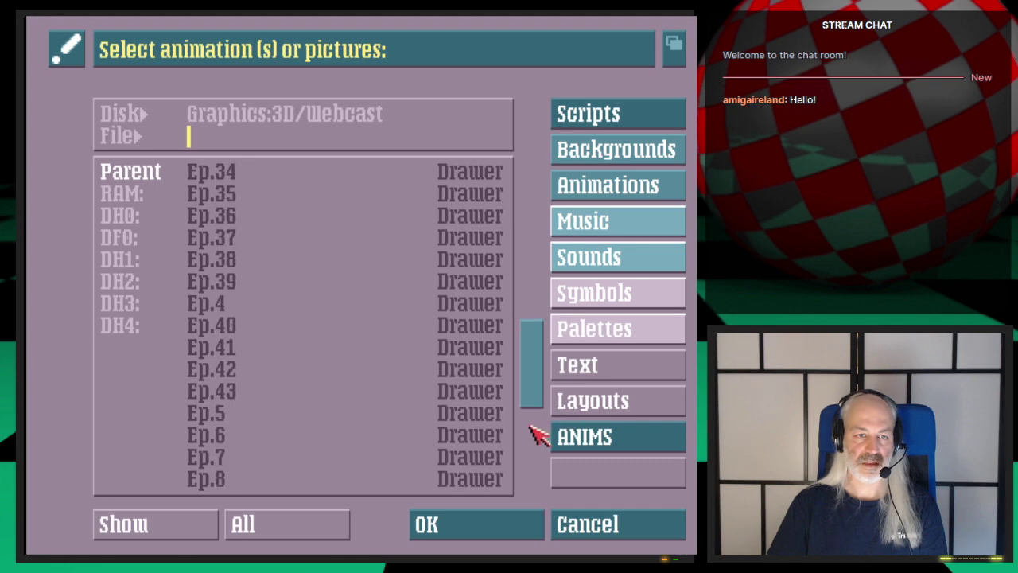
{"action": "left_click", "coordinate": [241, 388]}
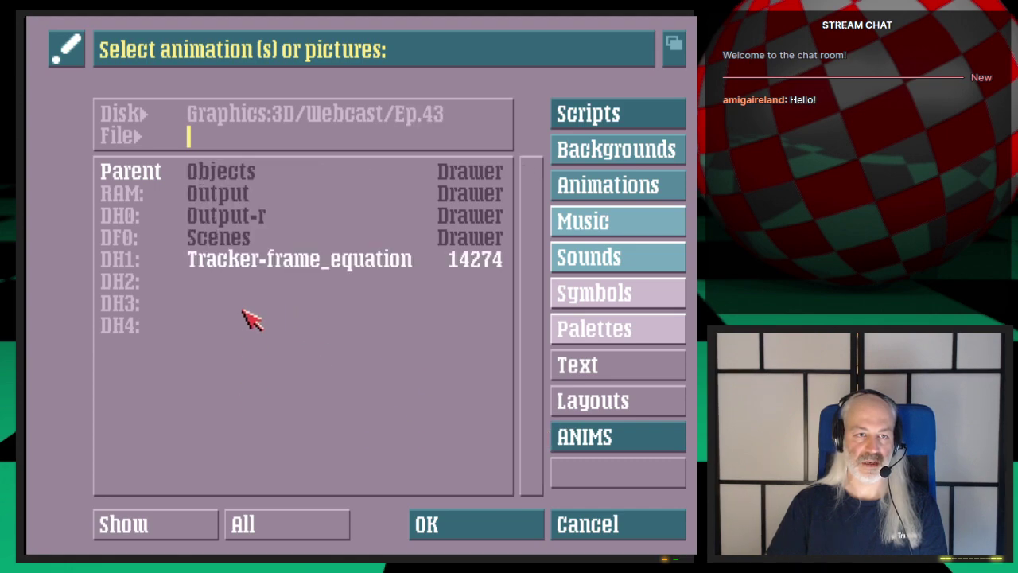
{"action": "left_click", "coordinate": [243, 218]}
{"action": "left_click", "coordinate": [324, 534]}
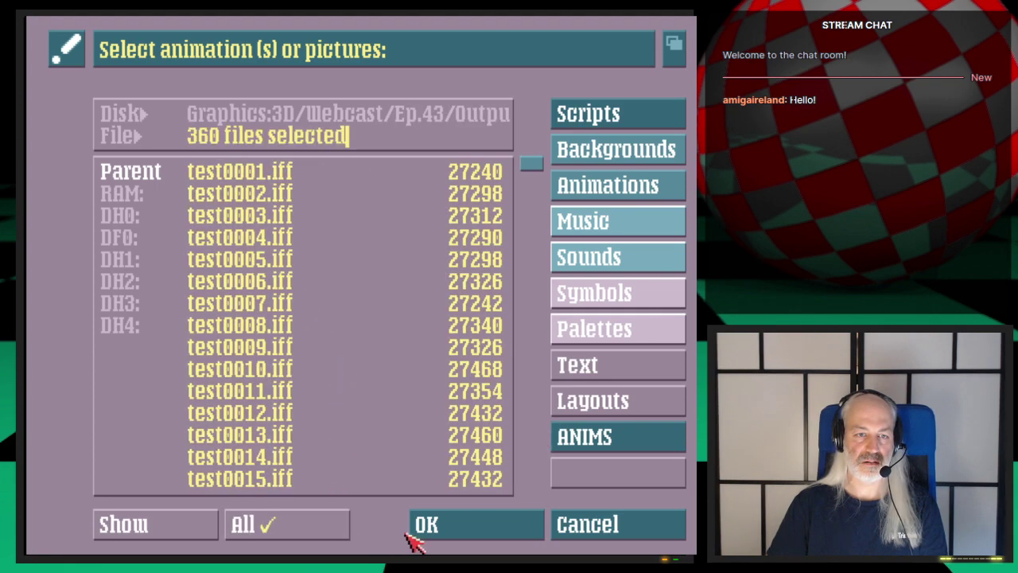
{"action": "left_click", "coordinate": [481, 535]}
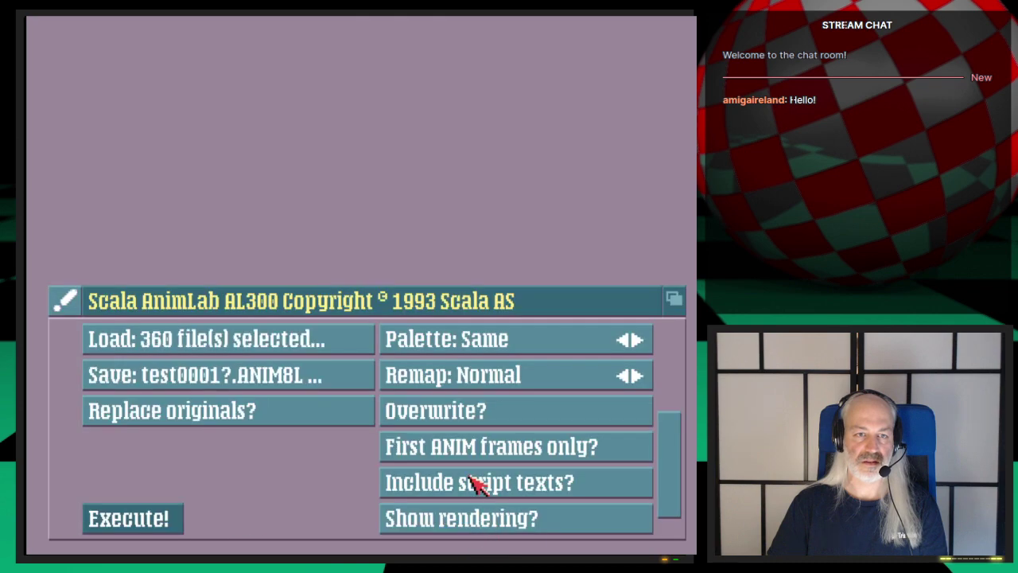
Step: Set the output file to TimingAttempt3 in Graphics:ANIMS and merge the frames into the animation
{"action": "left_click", "coordinate": [266, 377]}
{"action": "left_click", "coordinate": [619, 436]}
{"action": "left_click_drag", "start_coordinate": [532, 205], "coordinate": [524, 430]}
{"action": "left_click", "coordinate": [379, 350]}
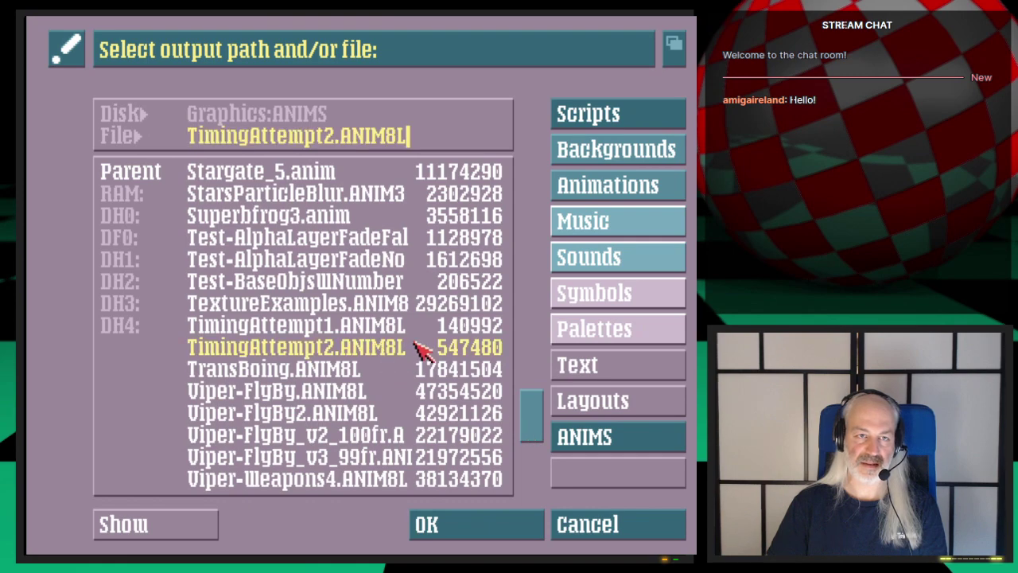
{"action": "key", "text": "BackSpace"}
{"action": "key", "text": "BackSpace"}
{"action": "key", "text": "BackSpace"}
{"action": "key", "text": "BackSpace"}
{"action": "key", "text": "BackSpace"}
{"action": "key", "text": "BackSpace"}
{"action": "key", "text": "BackSpace"}
{"action": "key", "text": "BackSpace"}
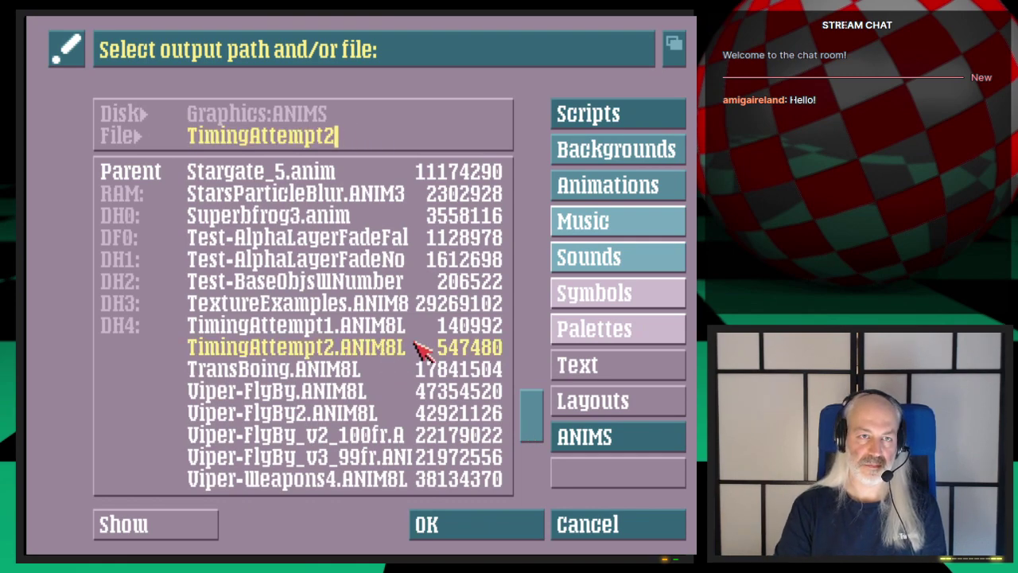
{"action": "type", "text": "3"}
{"action": "key", "text": "Return"}
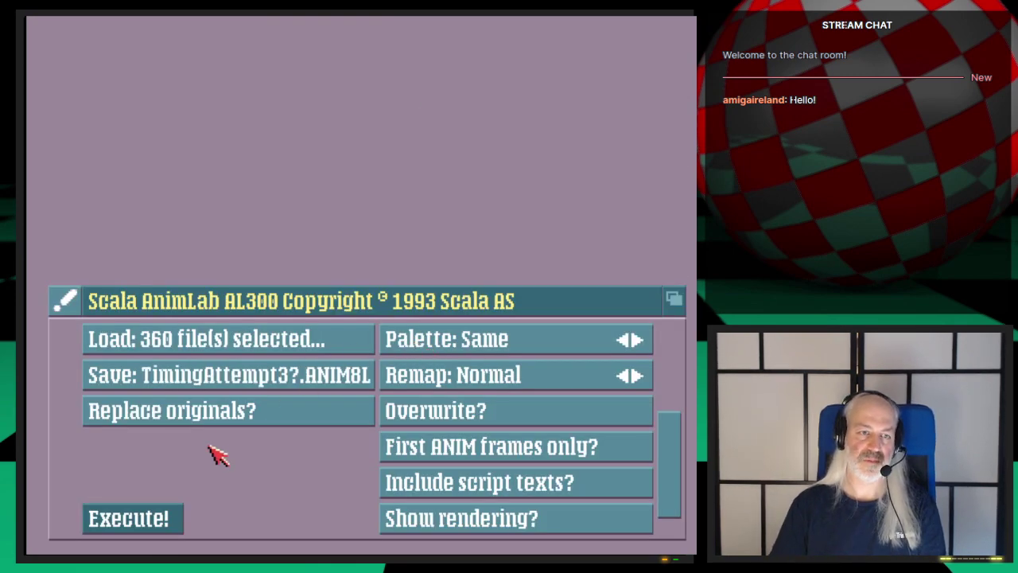
{"action": "left_click", "coordinate": [169, 519]}
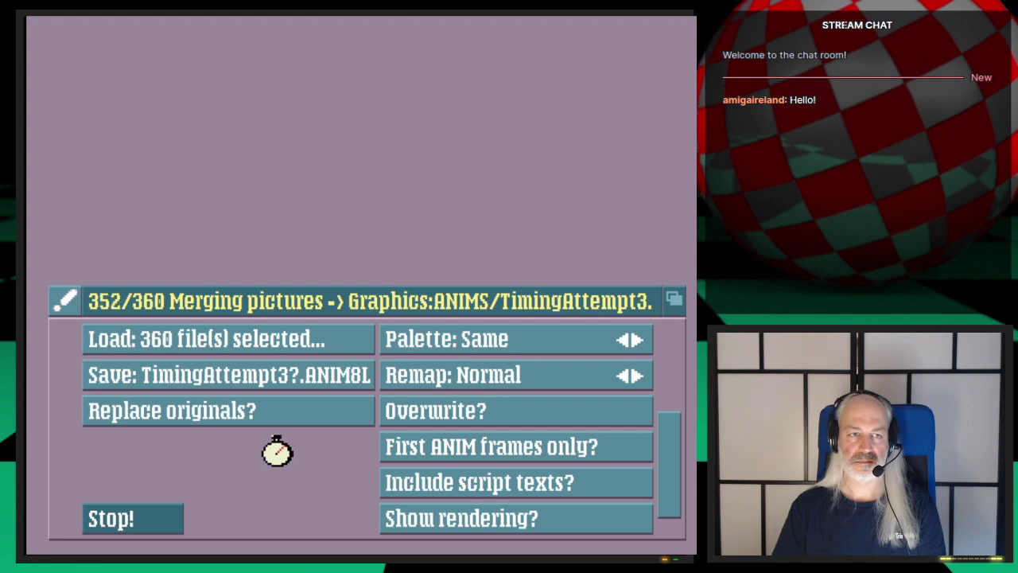
Step: Leave AnimLab and add TimingAttempt3.ANIM8L from Graphics:ANIMS as an InfoChannel page playing at 25 frames per second
{"action": "left_click", "coordinate": [70, 300]}
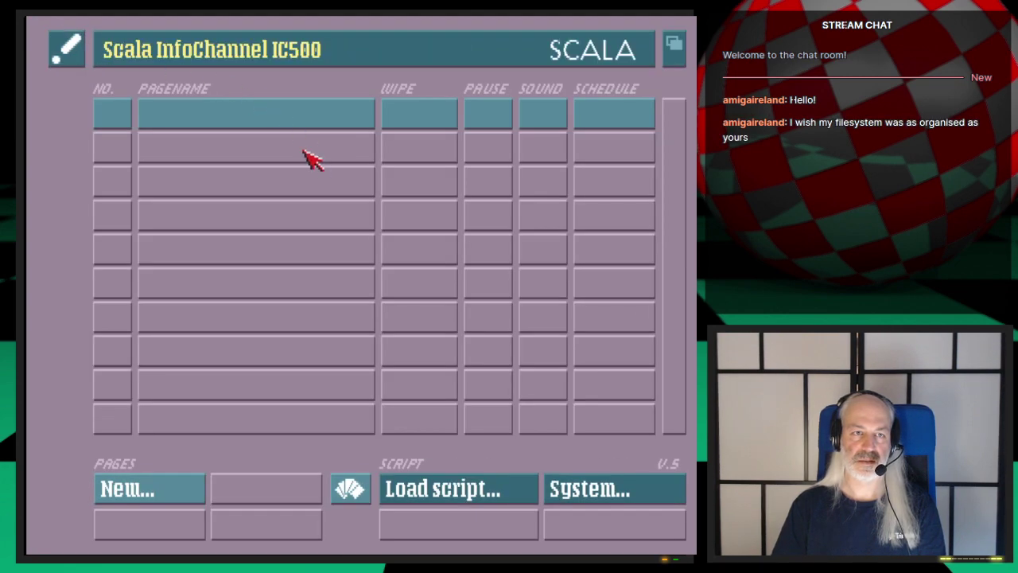
{"action": "left_click", "coordinate": [314, 120]}
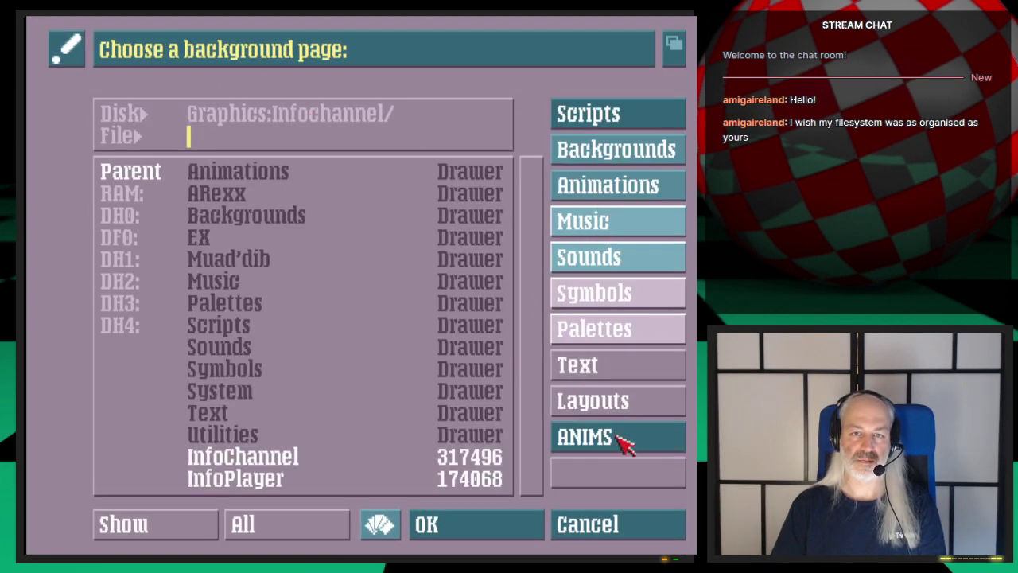
{"action": "left_click", "coordinate": [624, 443]}
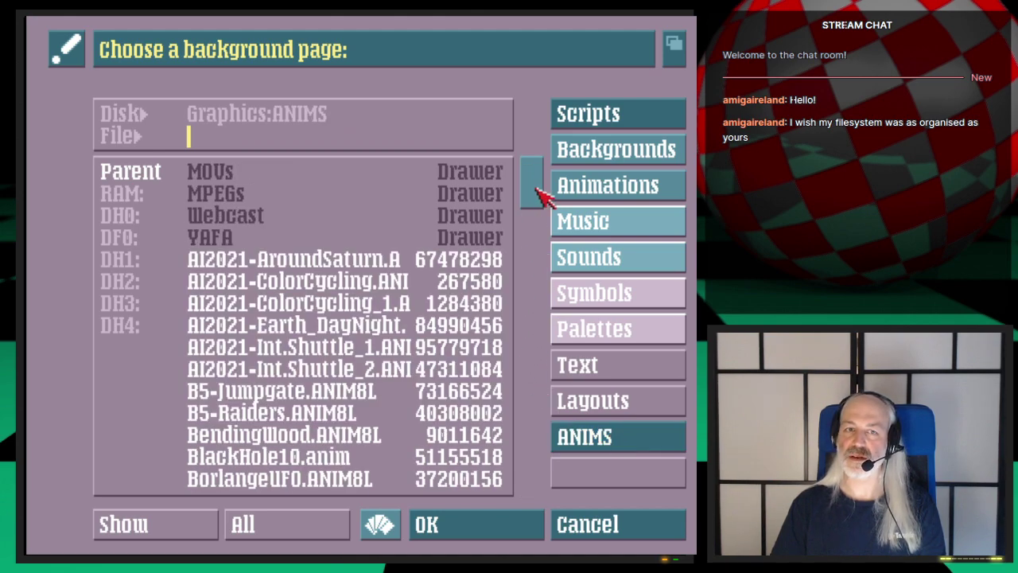
{"action": "left_click_drag", "start_coordinate": [540, 195], "coordinate": [549, 412]}
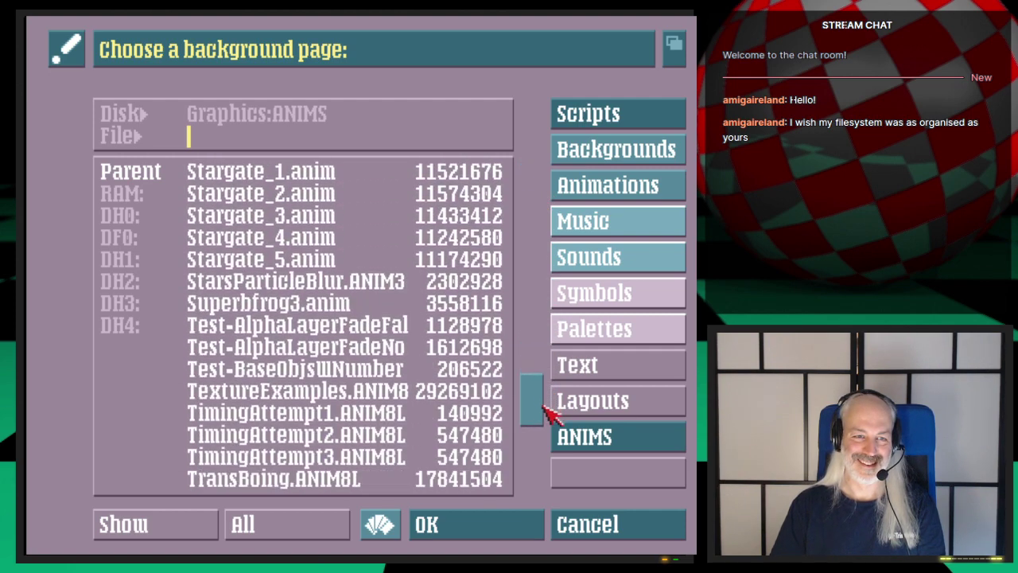
{"action": "double_click", "coordinate": [382, 463]}
{"action": "left_click", "coordinate": [485, 446]}
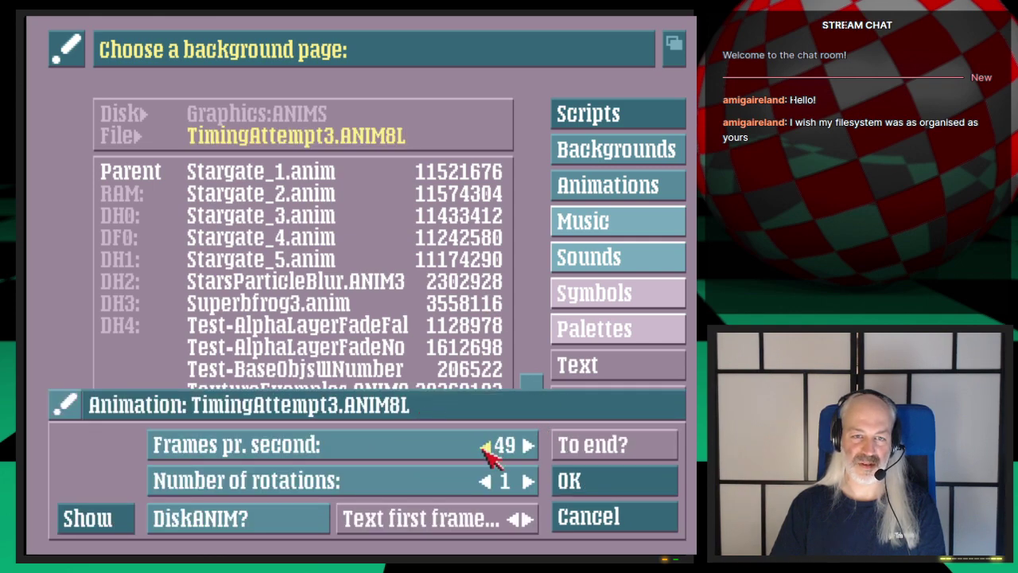
{"action": "left_click", "coordinate": [485, 446]}
{"action": "left_click", "coordinate": [485, 446]}
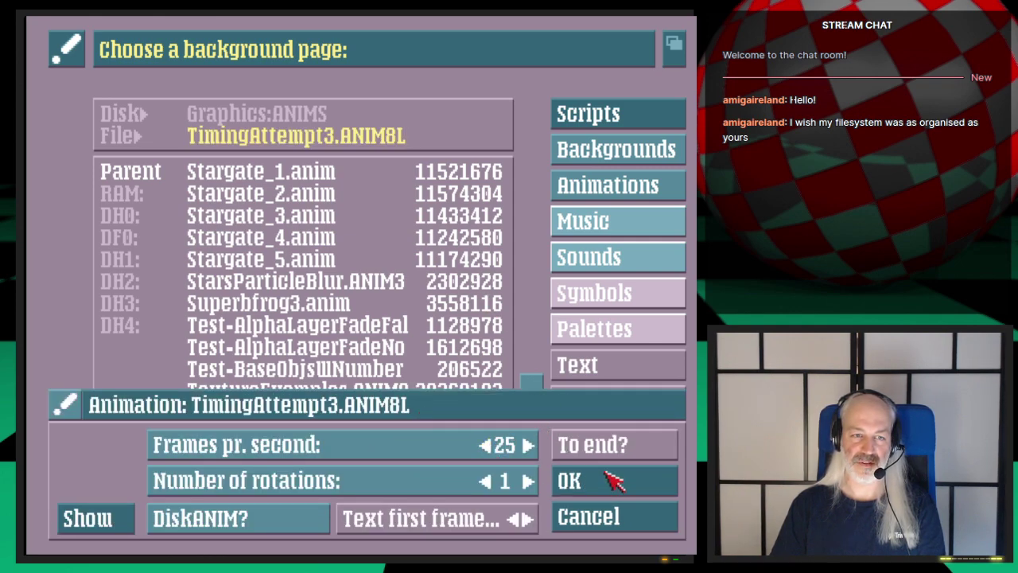
{"action": "left_click", "coordinate": [609, 482]}
Step: Set the wait time of the TimingAttempt3.ANIM8L page to 0 seconds
{"action": "left_click", "coordinate": [502, 129]}
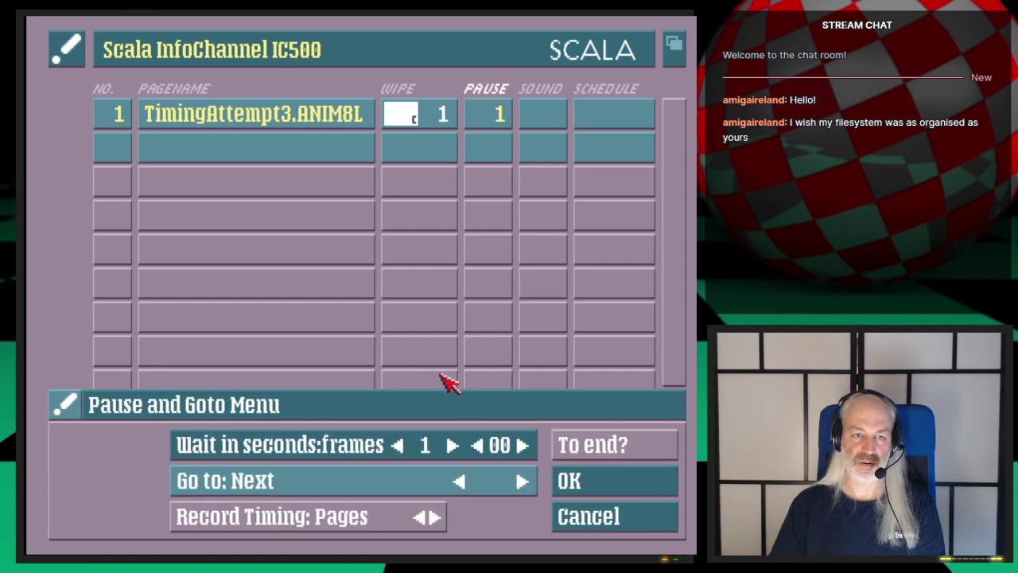
{"action": "left_click", "coordinate": [398, 447]}
{"action": "left_click", "coordinate": [584, 480]}
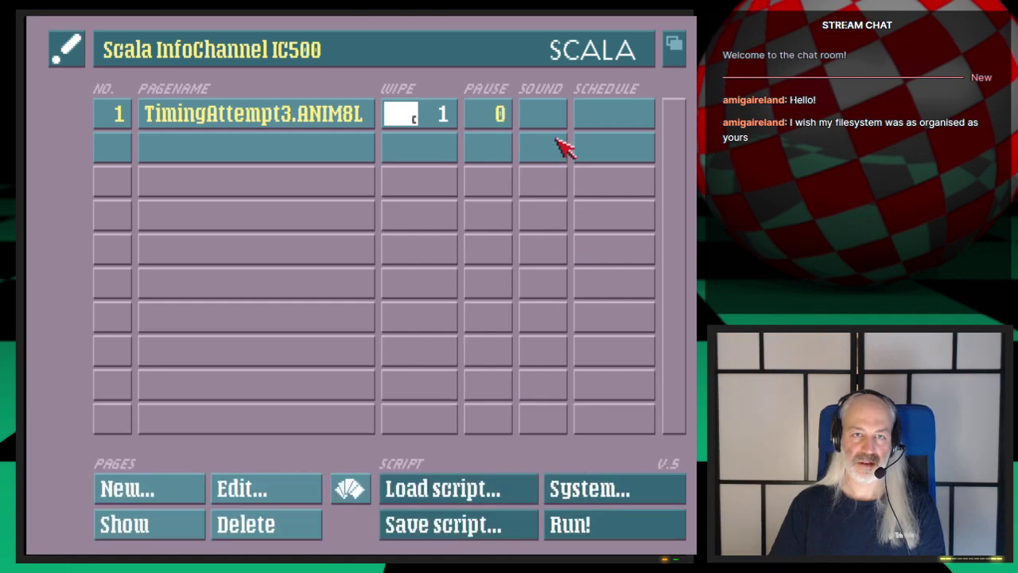
Step: Assign the song mod.pastel_pop from Misc:Sound/Mods/General as the sound of the animation page
{"action": "left_click", "coordinate": [557, 125]}
{"action": "left_click", "coordinate": [473, 423]}
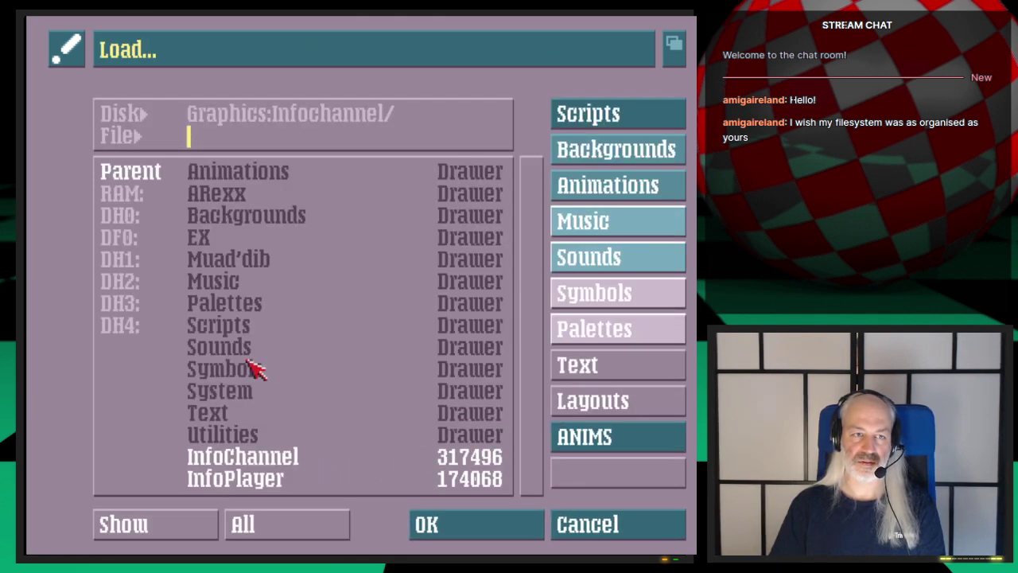
{"action": "left_click", "coordinate": [127, 296]}
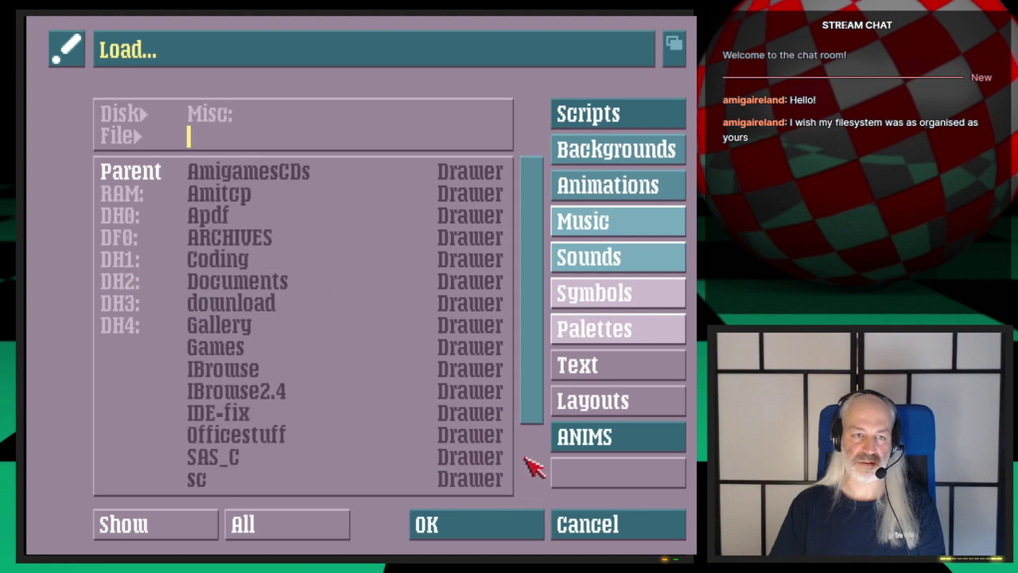
{"action": "left_click", "coordinate": [525, 460]}
{"action": "left_click", "coordinate": [222, 412]}
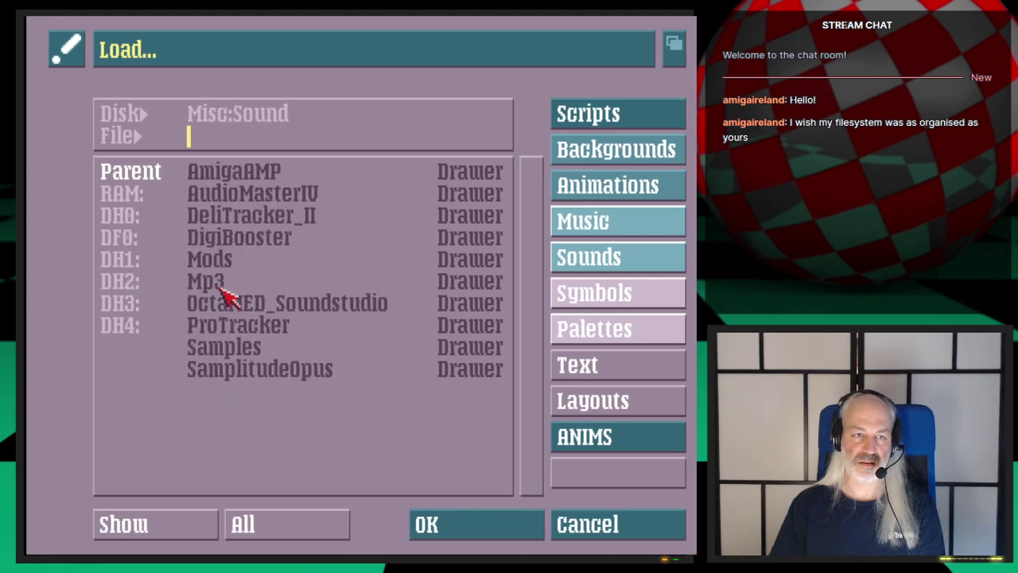
{"action": "left_click", "coordinate": [226, 257]}
{"action": "left_click", "coordinate": [239, 325]}
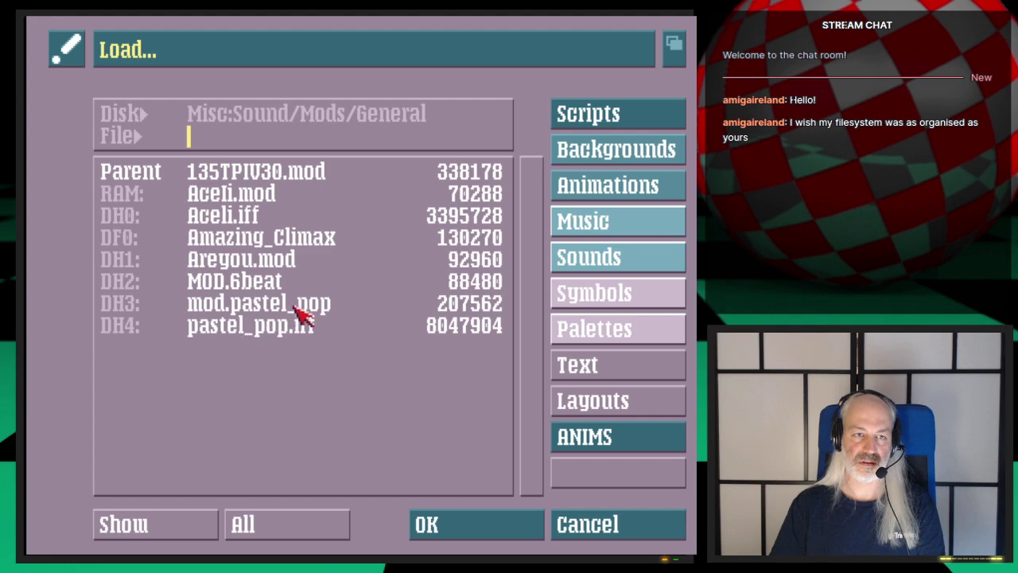
{"action": "left_click", "coordinate": [297, 309]}
{"action": "left_click", "coordinate": [302, 316]}
{"action": "left_click", "coordinate": [521, 513]}
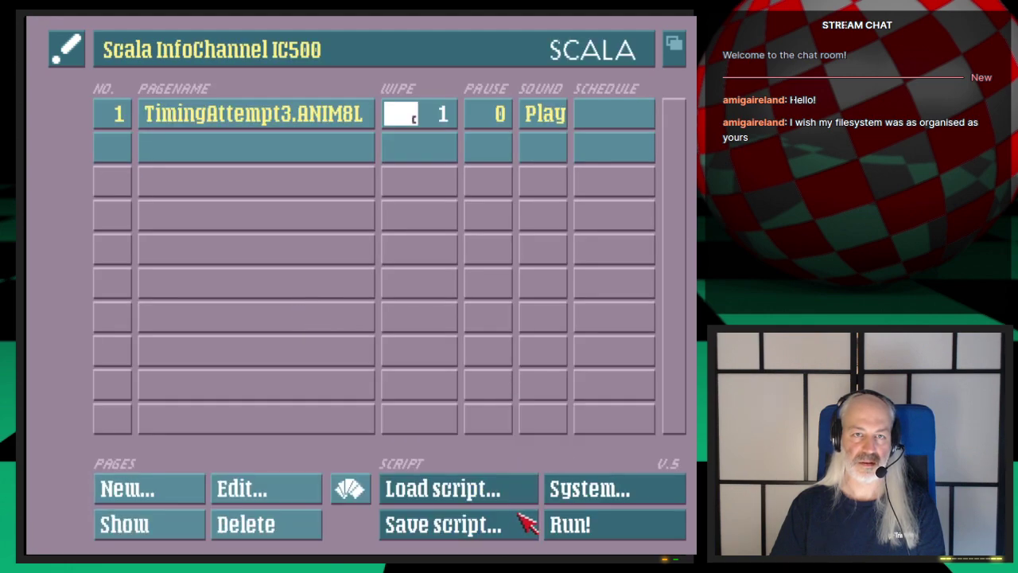
Step: Run the script to watch the animation with its music, and preview the mod.pastel_pop song from the page's sound settings
{"action": "left_click", "coordinate": [614, 527]}
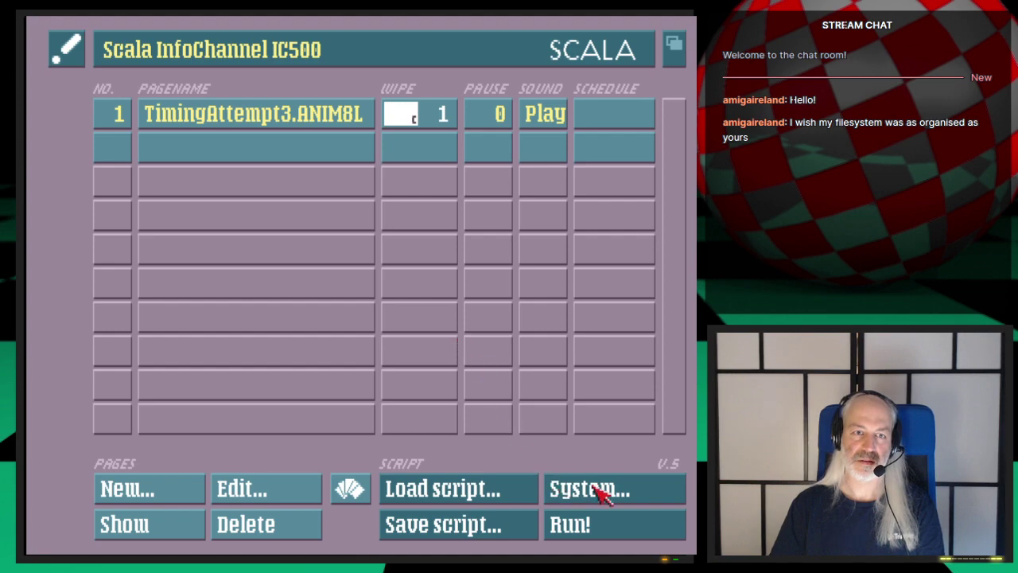
{"action": "left_click", "coordinate": [547, 123]}
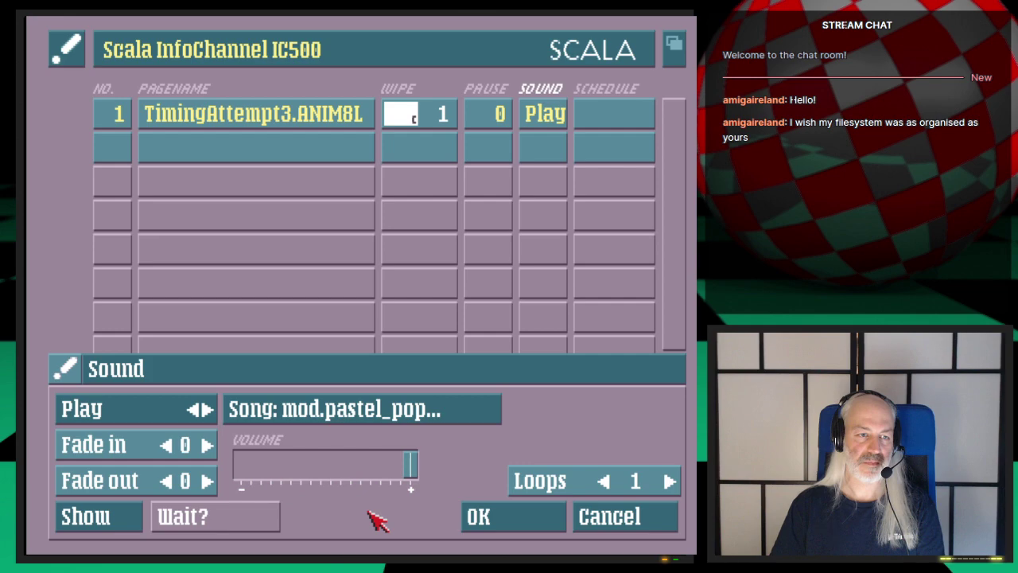
{"action": "left_click", "coordinate": [118, 515]}
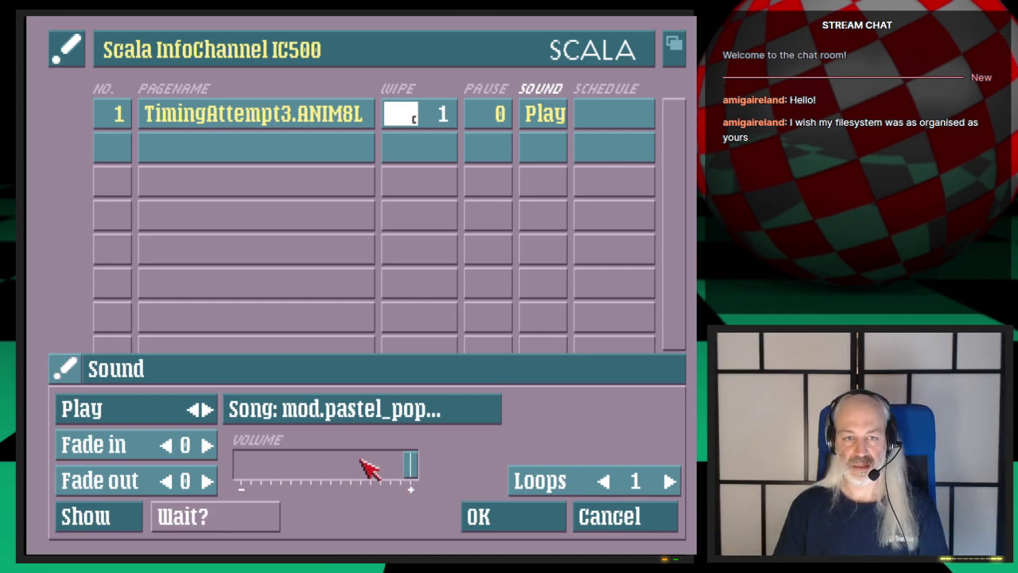
{"action": "left_click", "coordinate": [534, 527]}
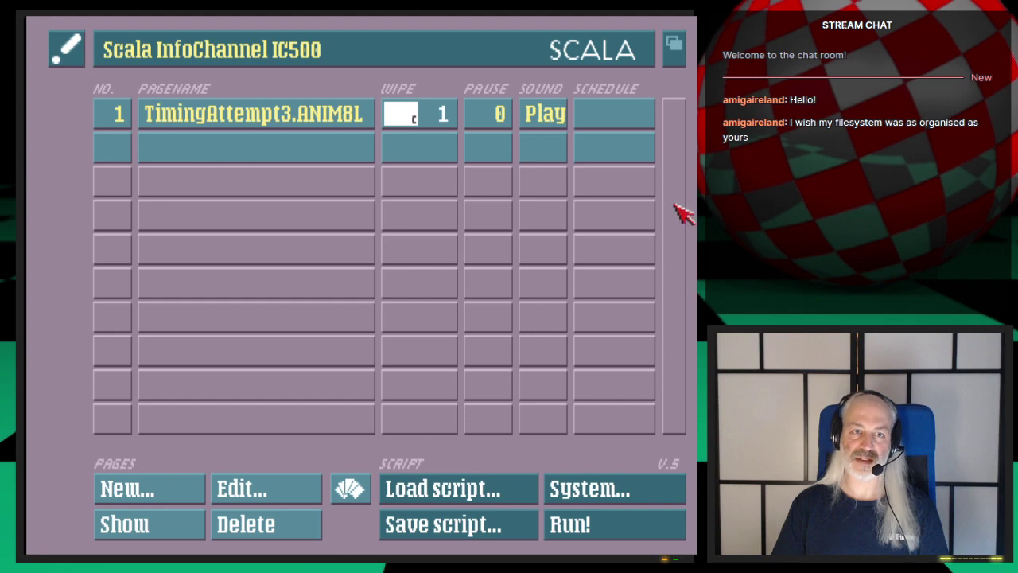
Step: Quit Scala InfoChannel
{"action": "left_click", "coordinate": [70, 62]}
{"action": "left_click", "coordinate": [489, 367]}
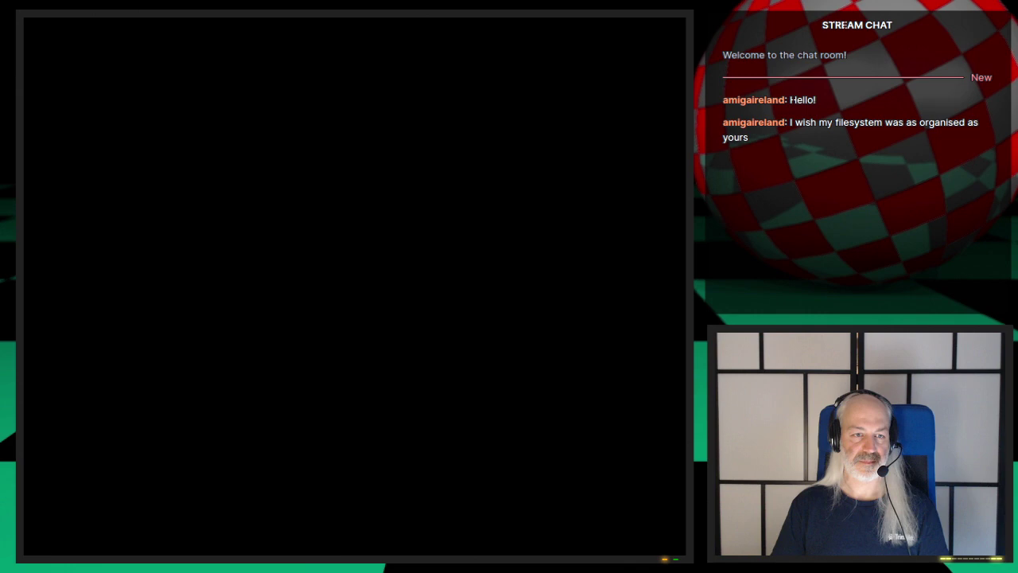
Step: Switch OBS to the desktop scene with the camera at bottom right, minimize OBS and close its Stats window
{"action": "left_click", "coordinate": [70, 393]}
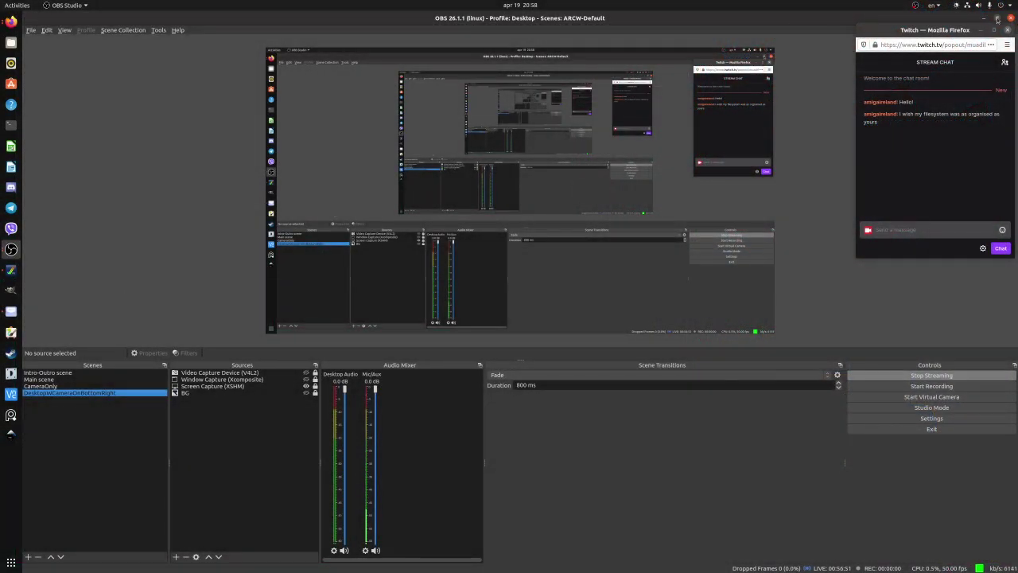
{"action": "left_click", "coordinate": [984, 17]}
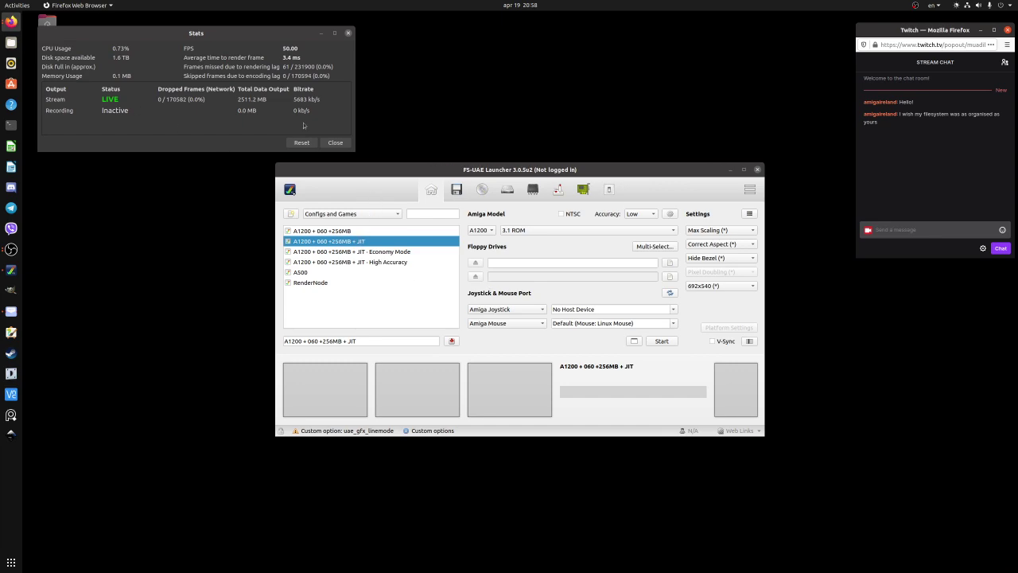
{"action": "left_click", "coordinate": [334, 142]}
Step: Bring up the Amiga Future page for SamplitudeOpus in Firefox and reload it to show its download option
{"action": "left_click", "coordinate": [11, 22]}
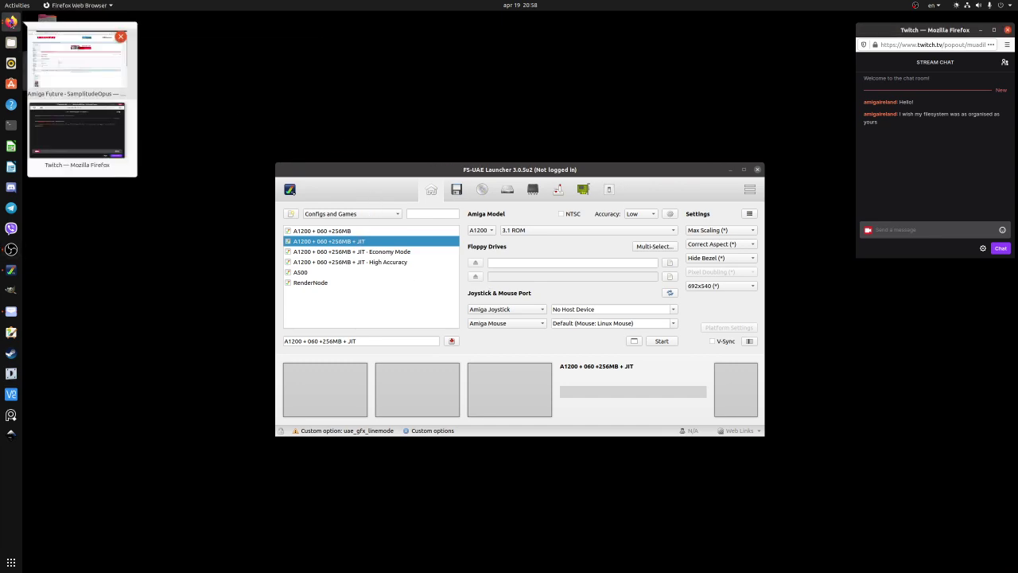
{"action": "left_click", "coordinate": [91, 70]}
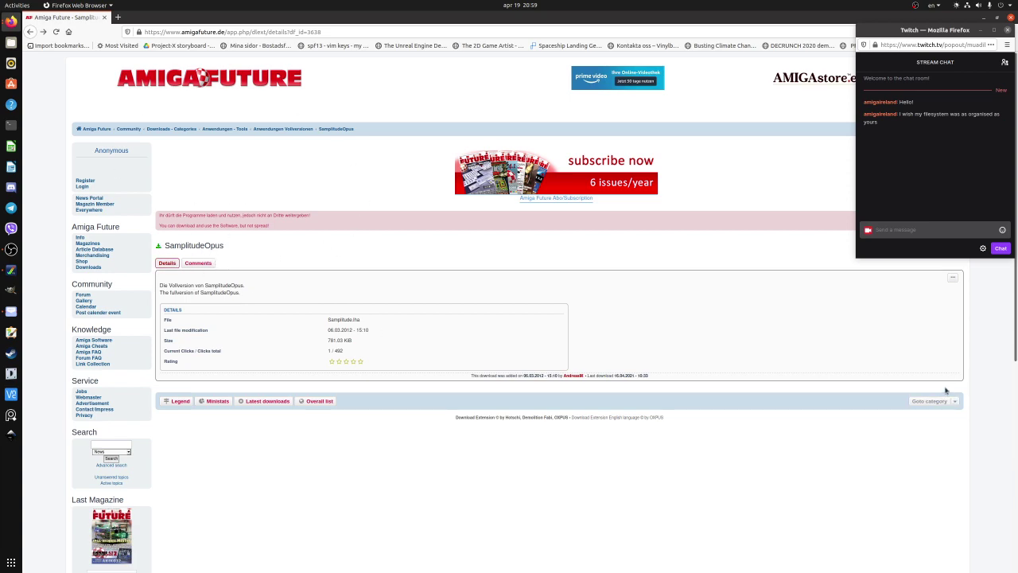
{"action": "left_click", "coordinate": [57, 32]}
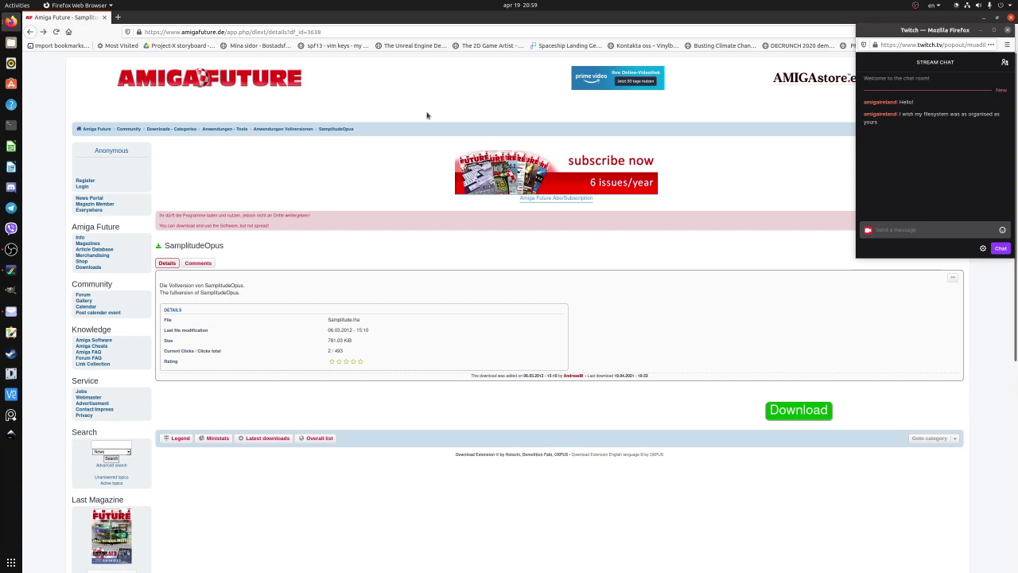
Step: Minimize the Amiga Future browser window and close the FS-UAE Launcher
{"action": "double_click", "coordinate": [813, 18]}
{"action": "left_click", "coordinate": [762, 141]}
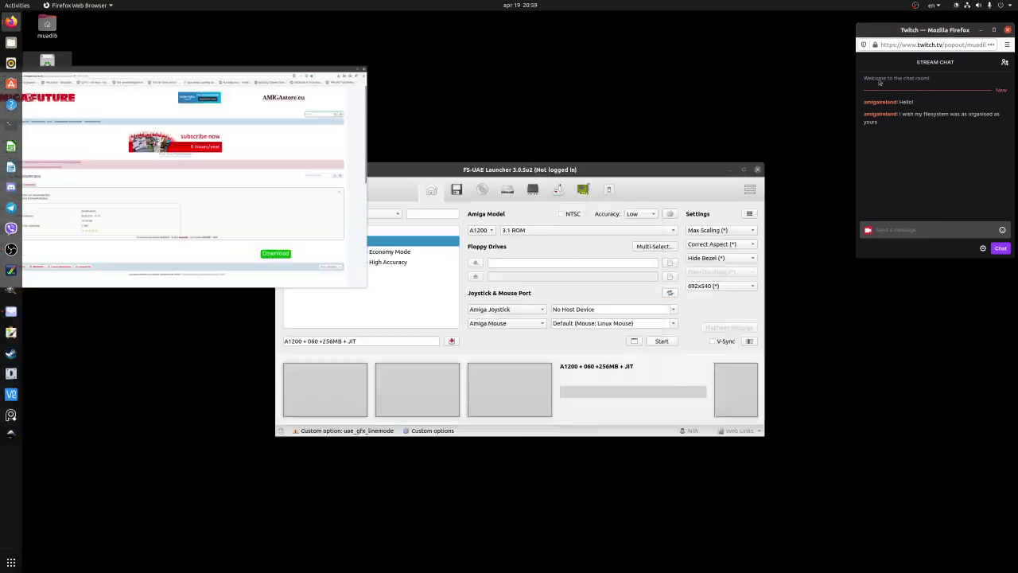
{"action": "left_click", "coordinate": [758, 169]}
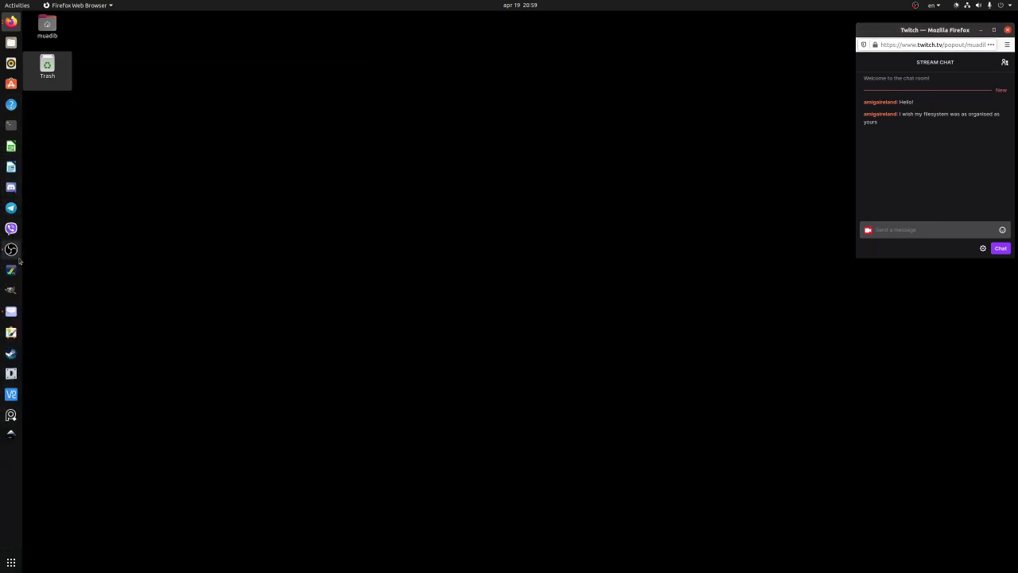
Step: Launch Audacity, dismiss its welcome dialog and minimize the Twitch chat window
{"action": "left_click", "coordinate": [11, 562]}
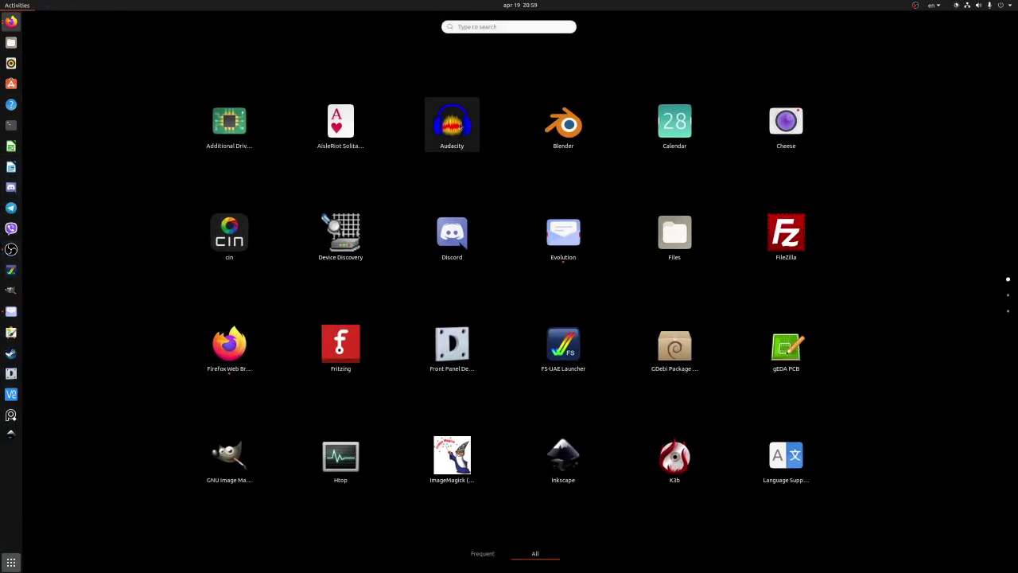
{"action": "left_click", "coordinate": [472, 130]}
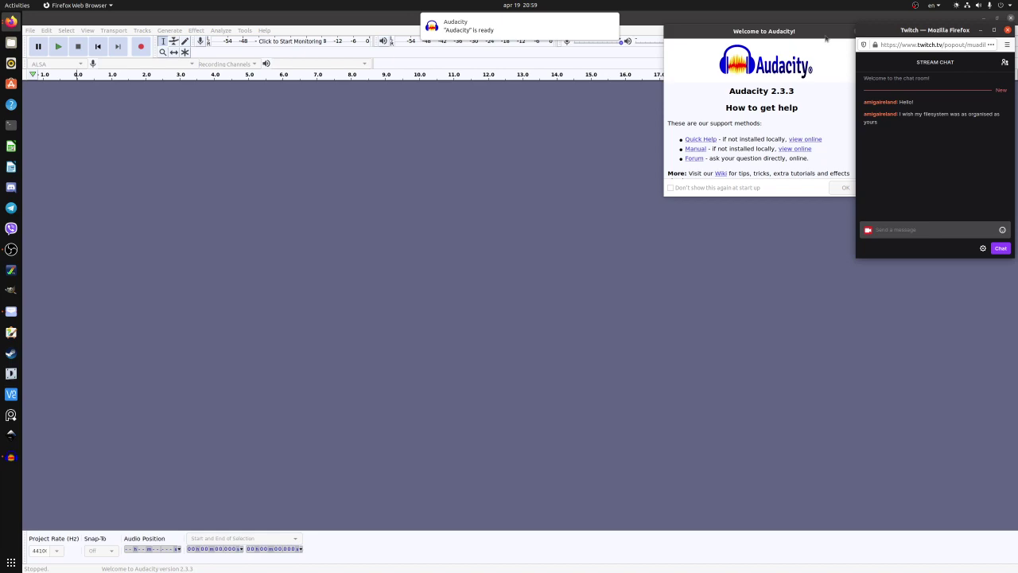
{"action": "key", "text": "Return"}
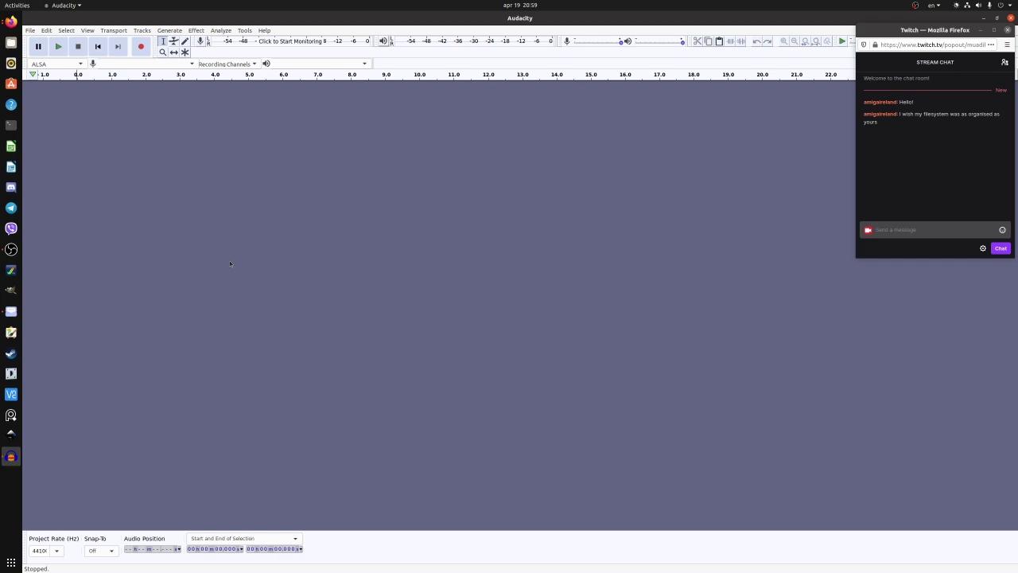
{"action": "left_click", "coordinate": [980, 30]}
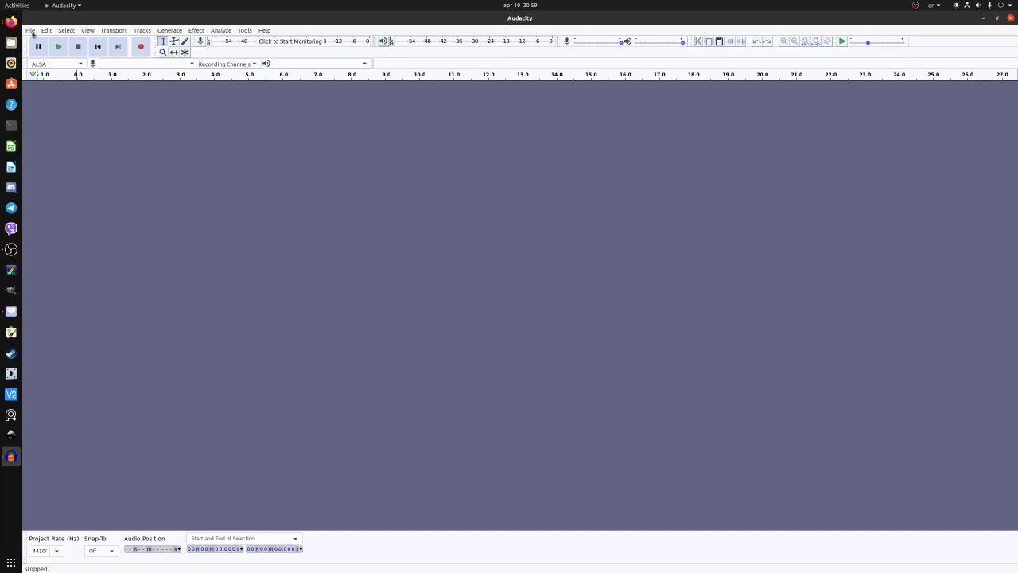
Step: Open pastel_pop.iff from the DH2/Sound/Mods/General folder under the FS-UAE hard drives
{"action": "left_click", "coordinate": [66, 30]}
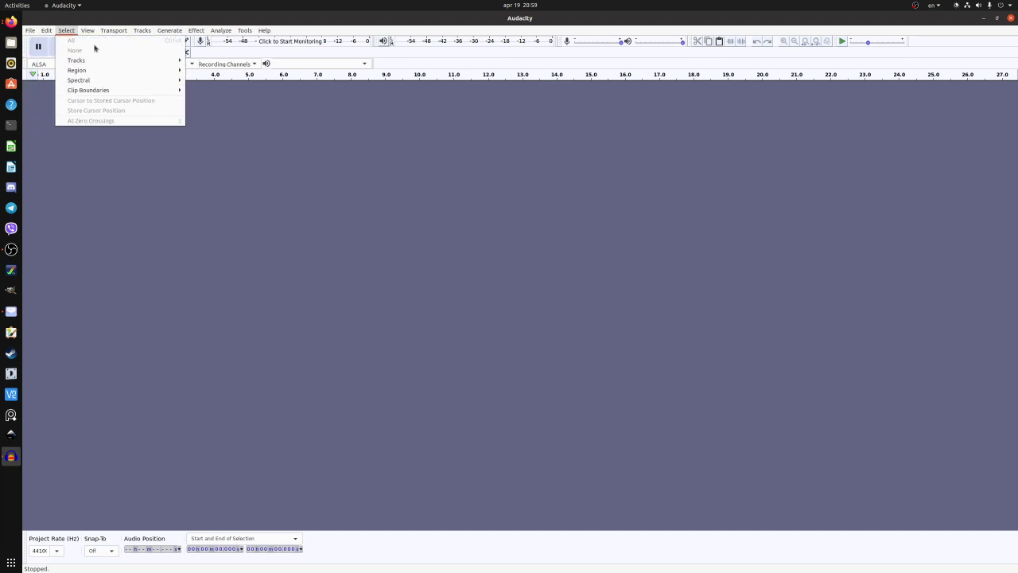
{"action": "mouse_move", "coordinate": [31, 32]}
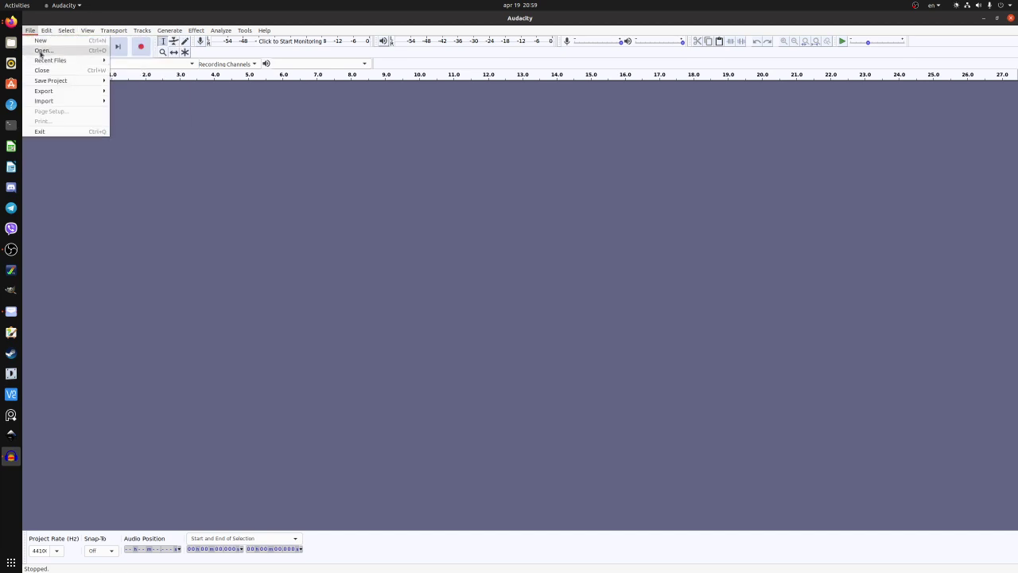
{"action": "left_click", "coordinate": [40, 51]}
{"action": "left_click", "coordinate": [293, 238]}
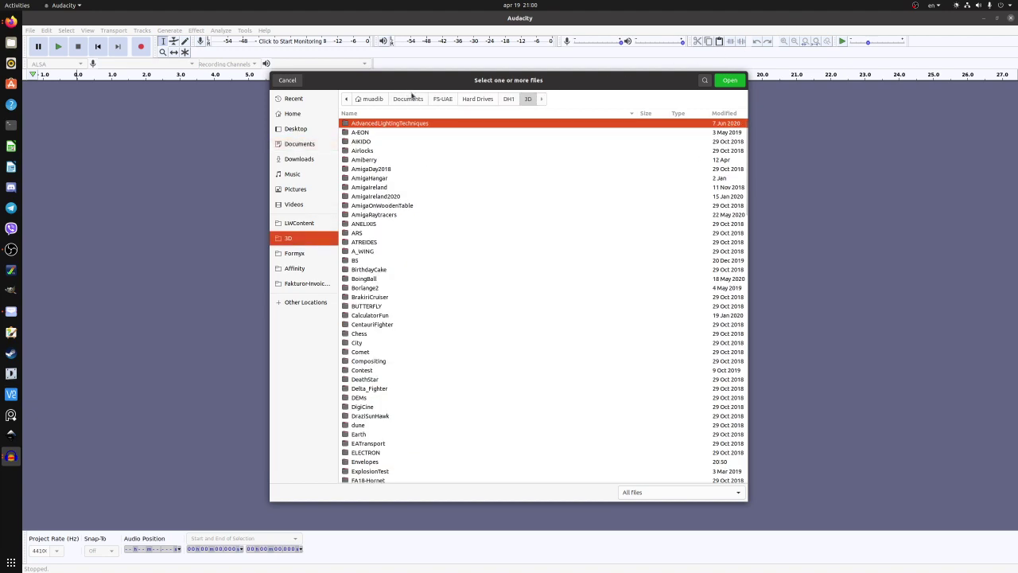
{"action": "left_click", "coordinate": [483, 100]}
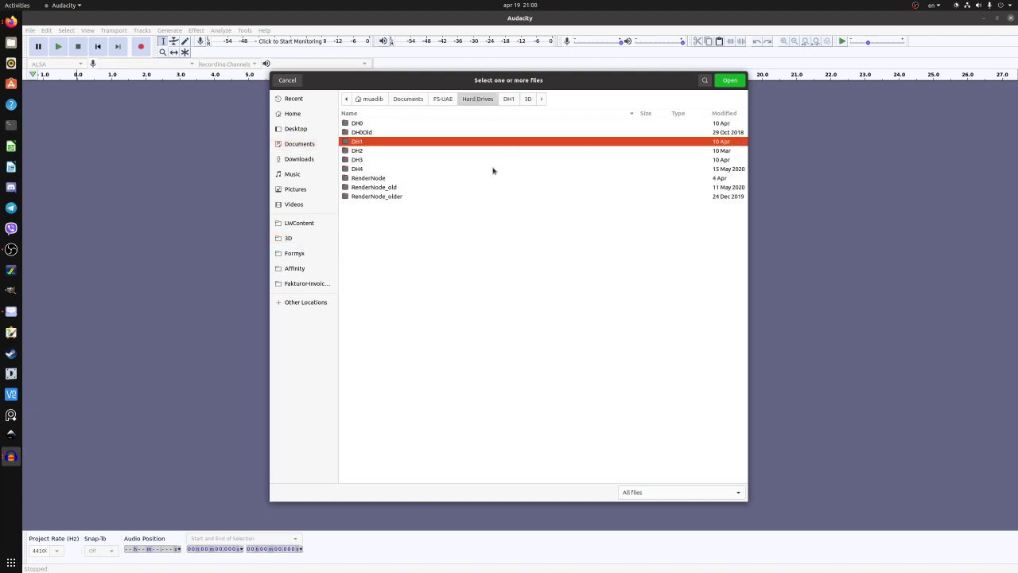
{"action": "left_click", "coordinate": [387, 152]}
{"action": "double_click", "coordinate": [388, 152]}
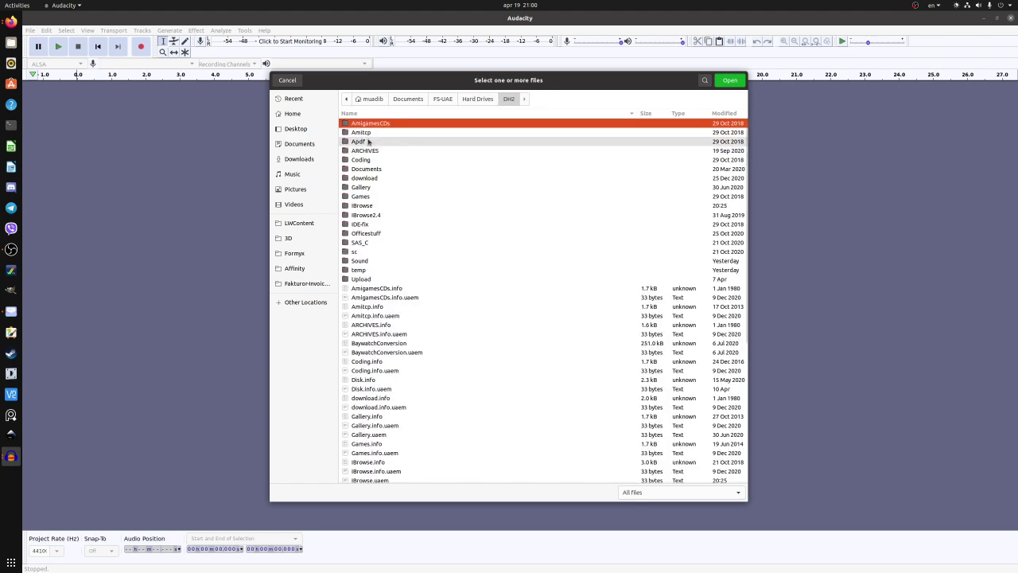
{"action": "double_click", "coordinate": [379, 261]}
{"action": "double_click", "coordinate": [393, 160]}
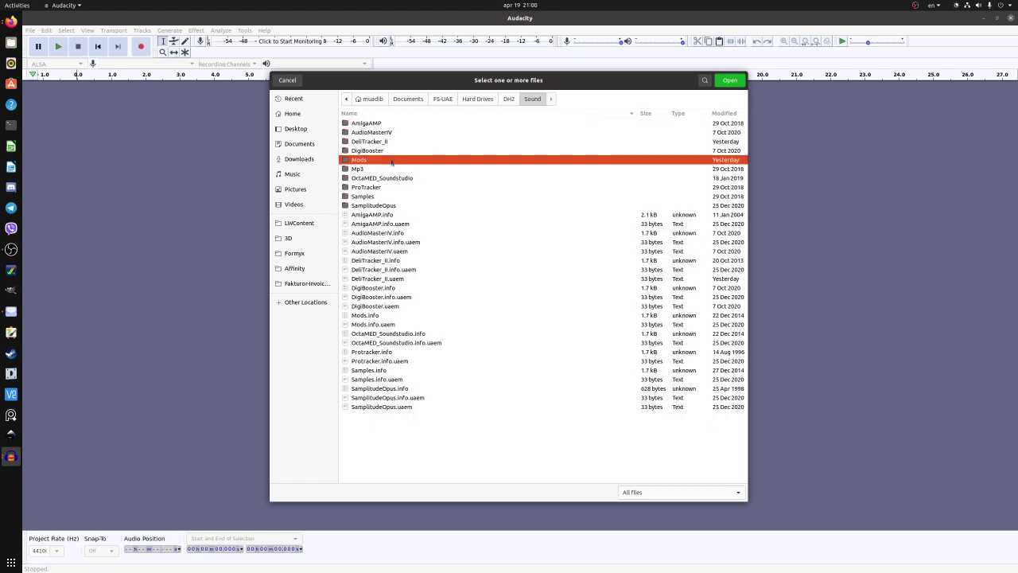
{"action": "double_click", "coordinate": [397, 187]}
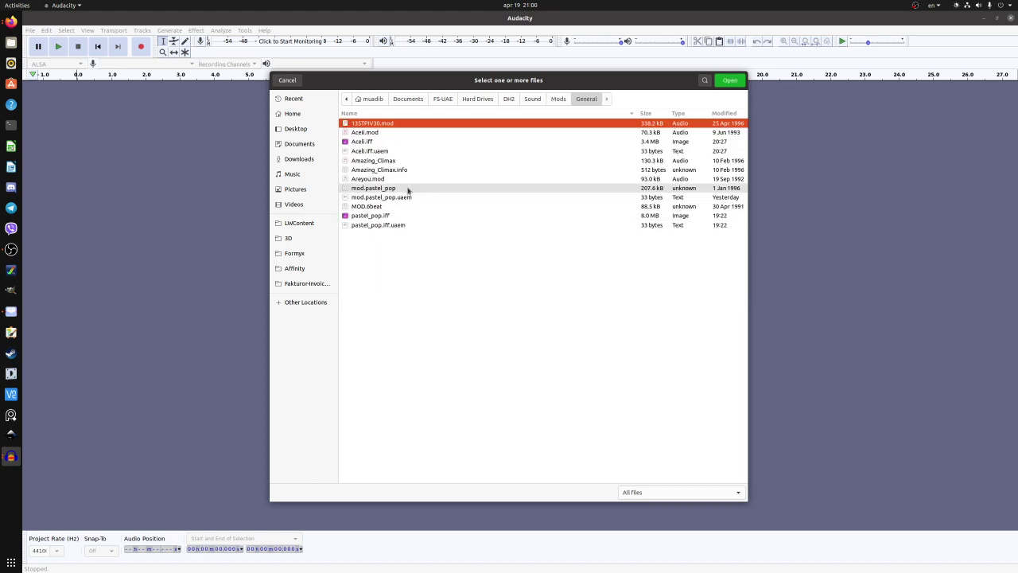
{"action": "double_click", "coordinate": [403, 216]}
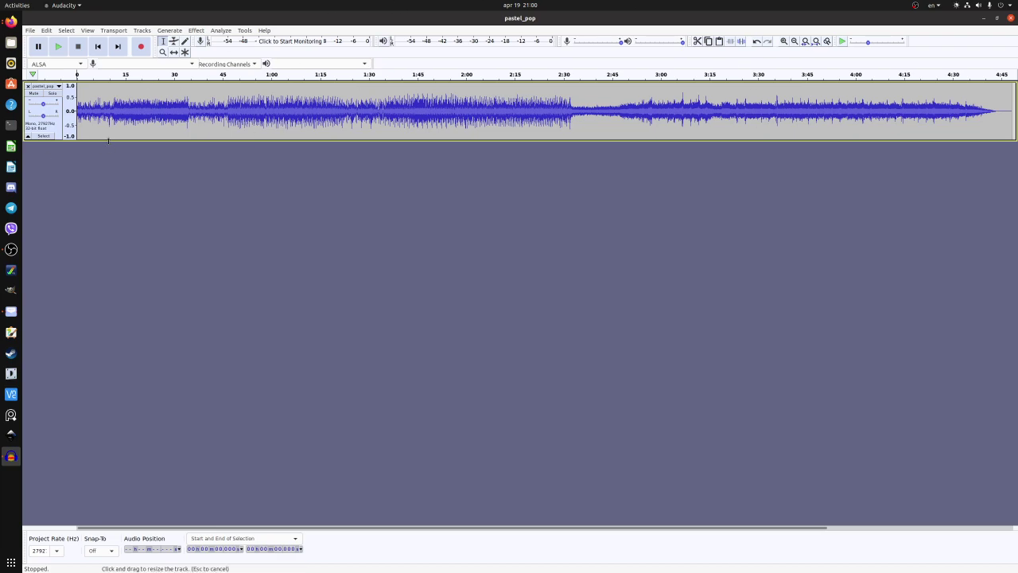
Step: Enlarge the pastel_pop track's height, play the track from its start at a lowered playback volume and stop it
{"action": "left_click_drag", "start_coordinate": [111, 140], "coordinate": [112, 292]}
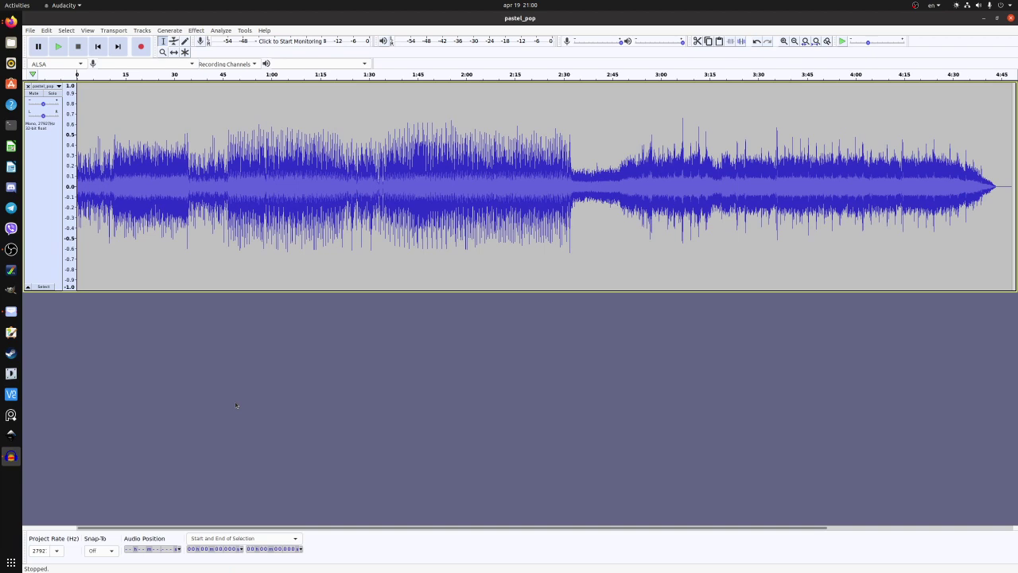
{"action": "left_click", "coordinate": [58, 48]}
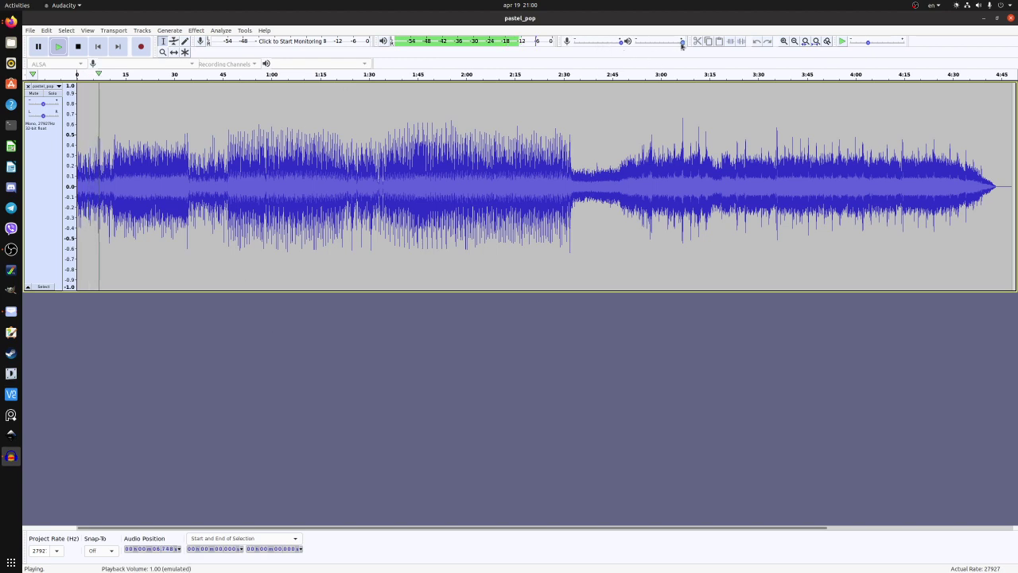
{"action": "left_click_drag", "start_coordinate": [684, 44], "coordinate": [665, 43]}
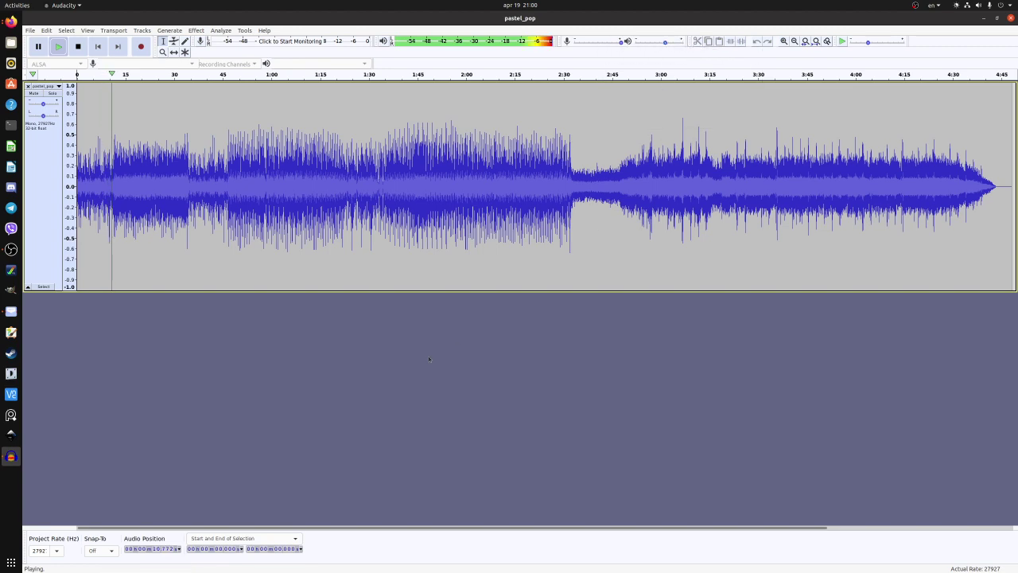
{"action": "key", "text": "space"}
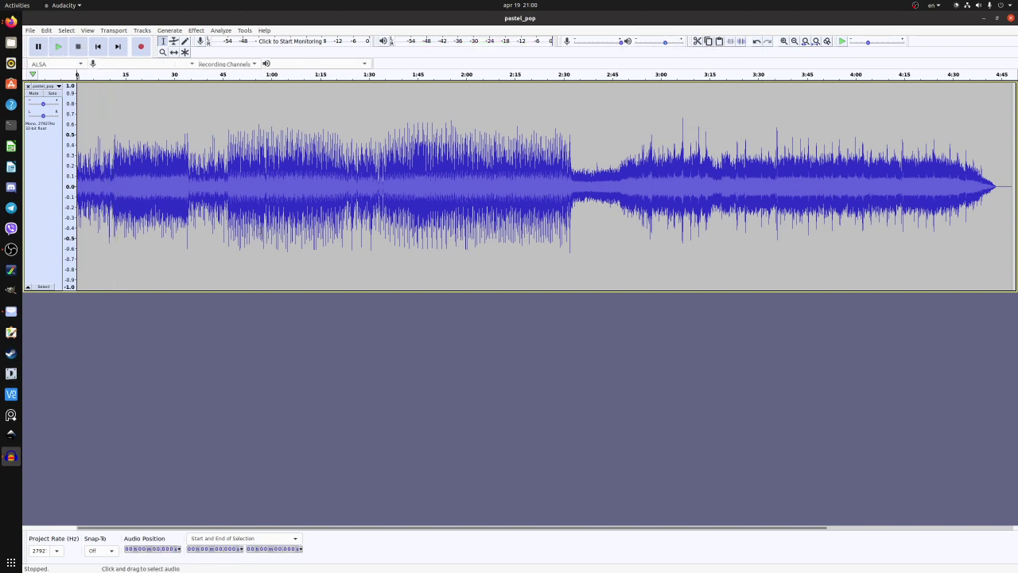
{"action": "key", "text": "space"}
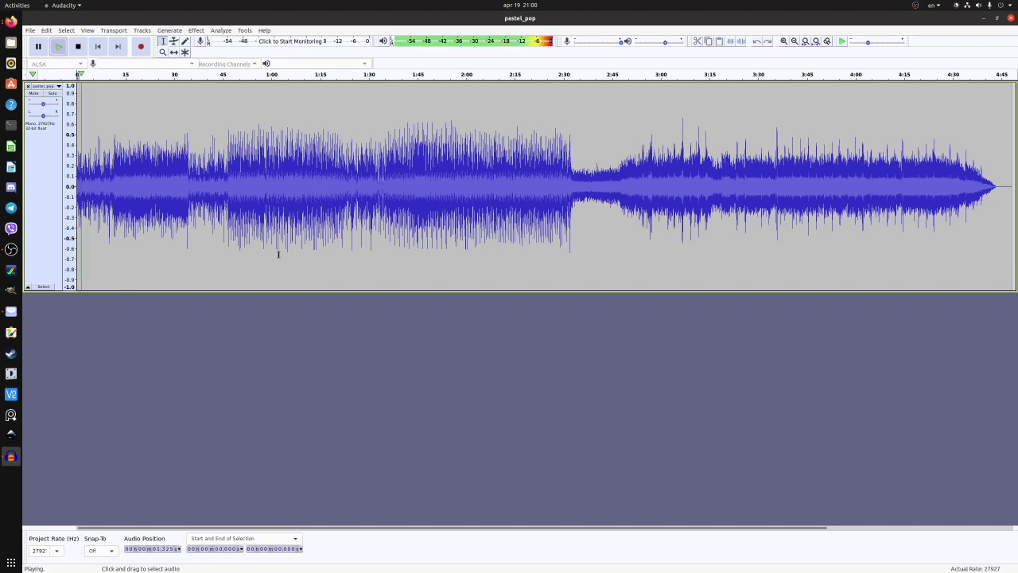
{"action": "key", "text": "space"}
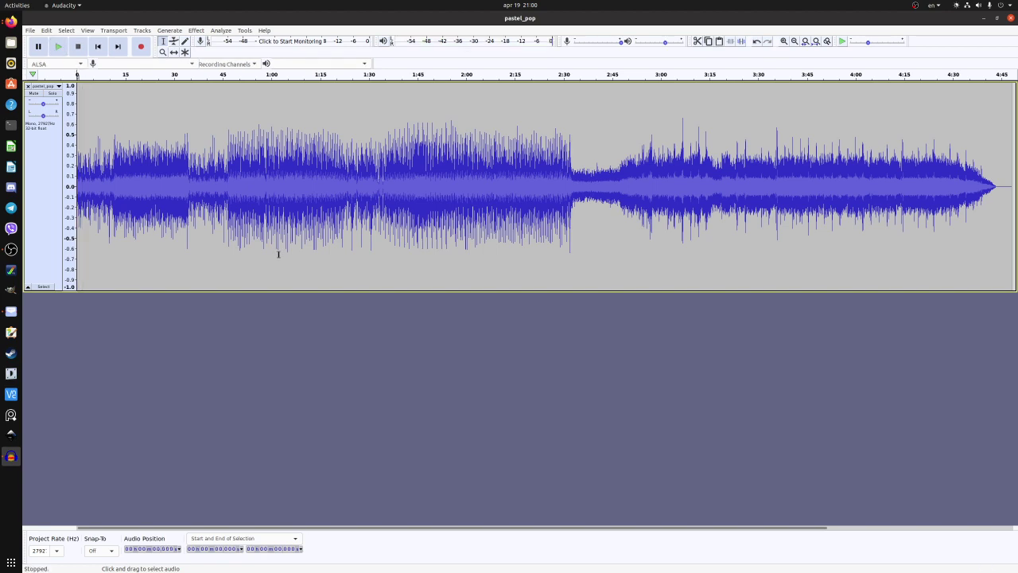
Step: Replay the opening of the track briefly and return playback to the start
{"action": "left_click", "coordinate": [46, 30]}
{"action": "key", "text": "Escape"}
{"action": "key", "text": "space"}
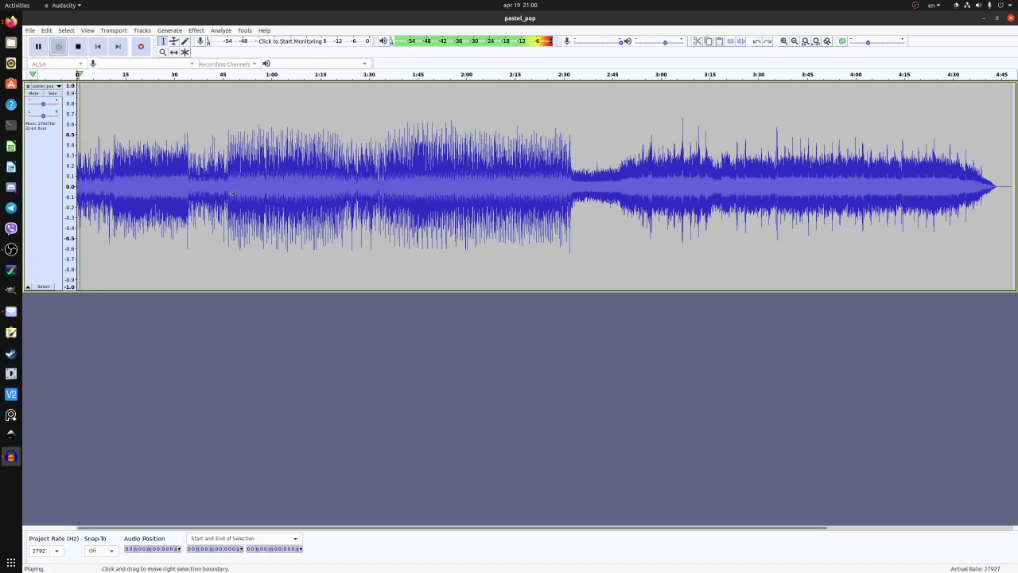
{"action": "left_click", "coordinate": [99, 47]}
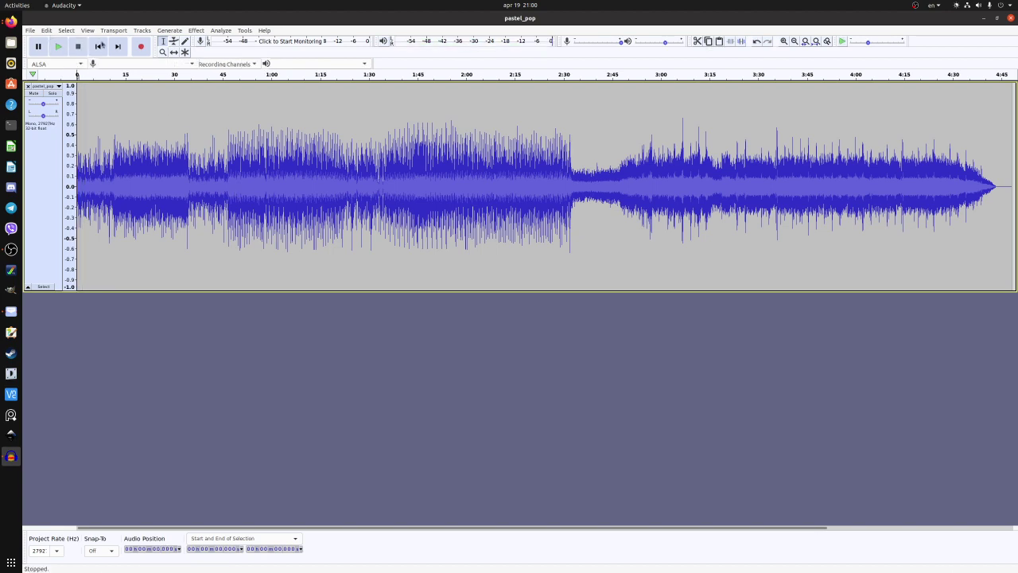
{"action": "left_click", "coordinate": [170, 30]}
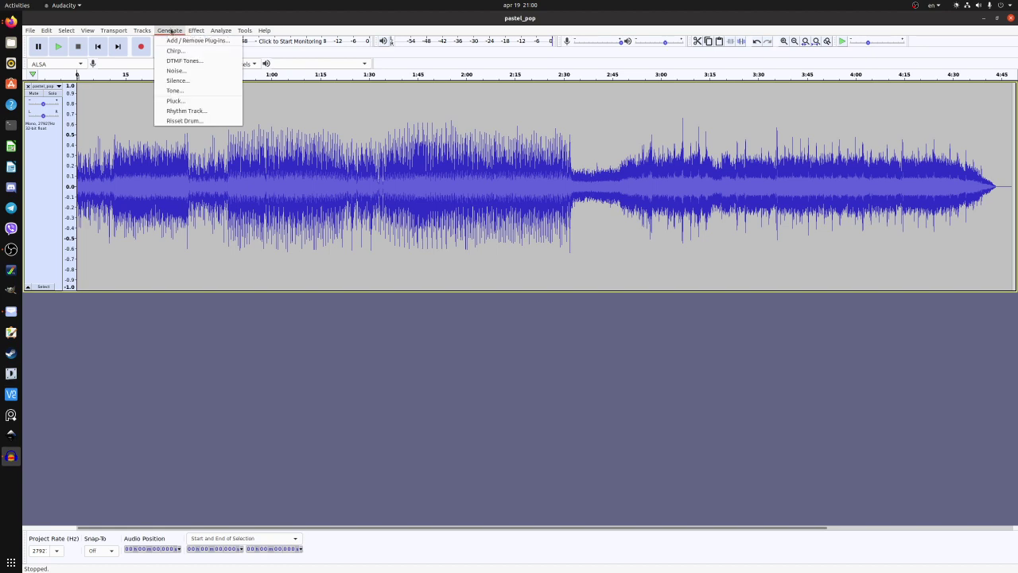
{"action": "left_click", "coordinate": [265, 30]}
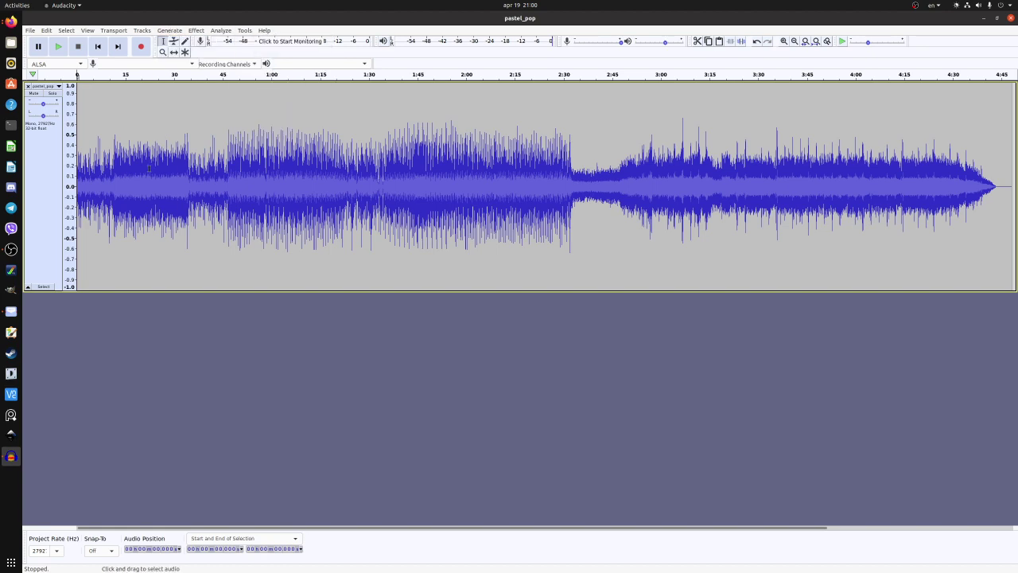
Step: Examine the waveform close up between about 8 and 17 seconds, and fit the whole project back to the window width
{"action": "scroll", "coordinate": [109, 183], "scroll_direction": "up", "scroll_amount": 4, "text": "ctrl"}
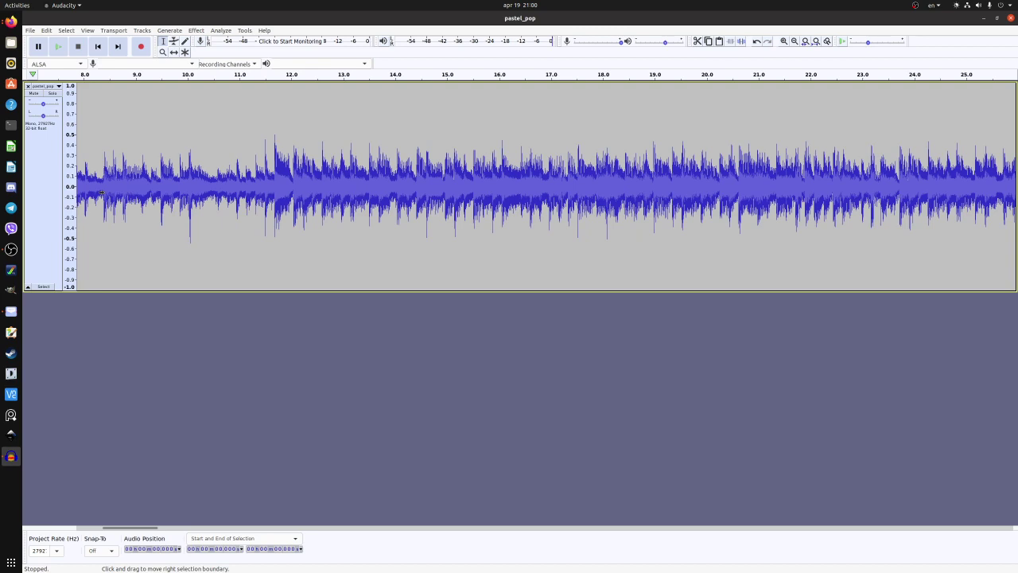
{"action": "scroll", "coordinate": [101, 193], "scroll_direction": "up", "scroll_amount": 1, "text": "ctrl"}
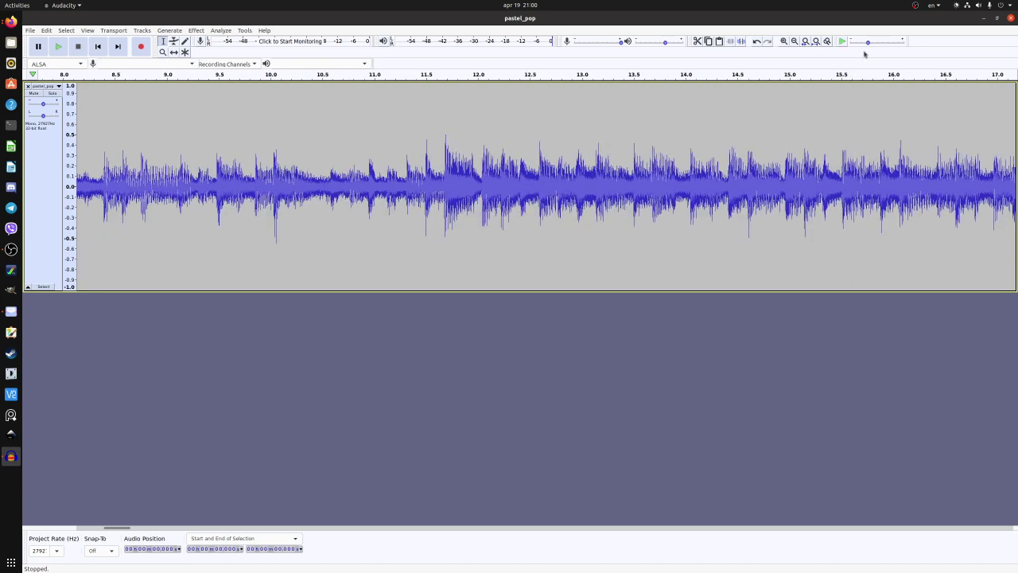
{"action": "left_click", "coordinate": [793, 41]}
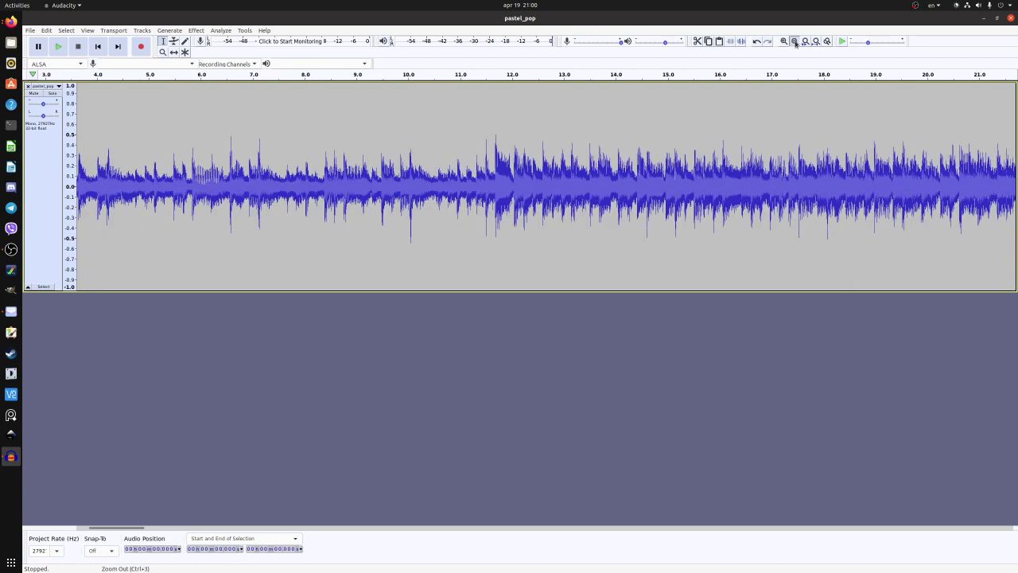
{"action": "left_click", "coordinate": [793, 41]}
{"action": "left_click", "coordinate": [793, 41]}
{"action": "left_click", "coordinate": [804, 41]}
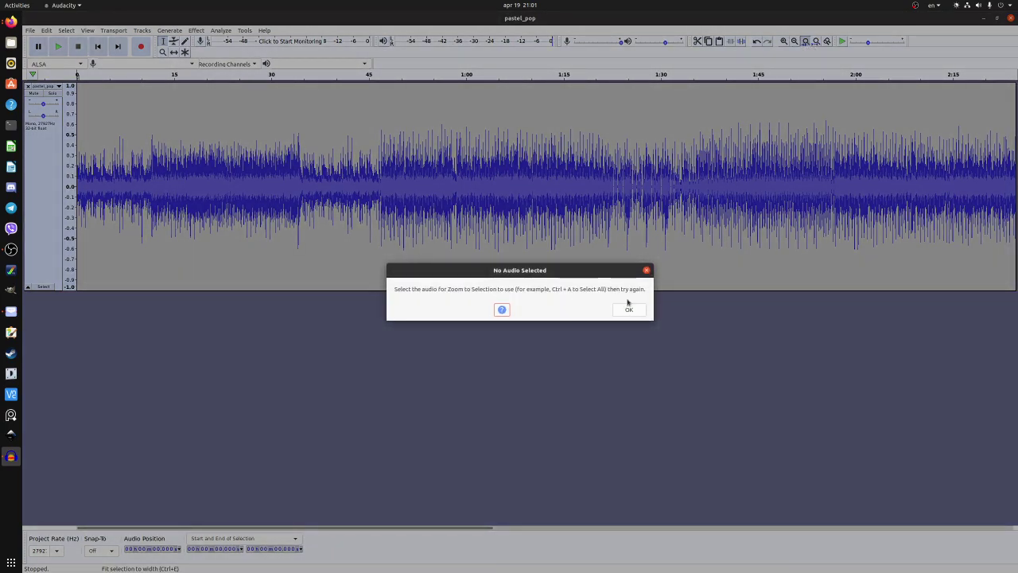
{"action": "left_click", "coordinate": [628, 310]}
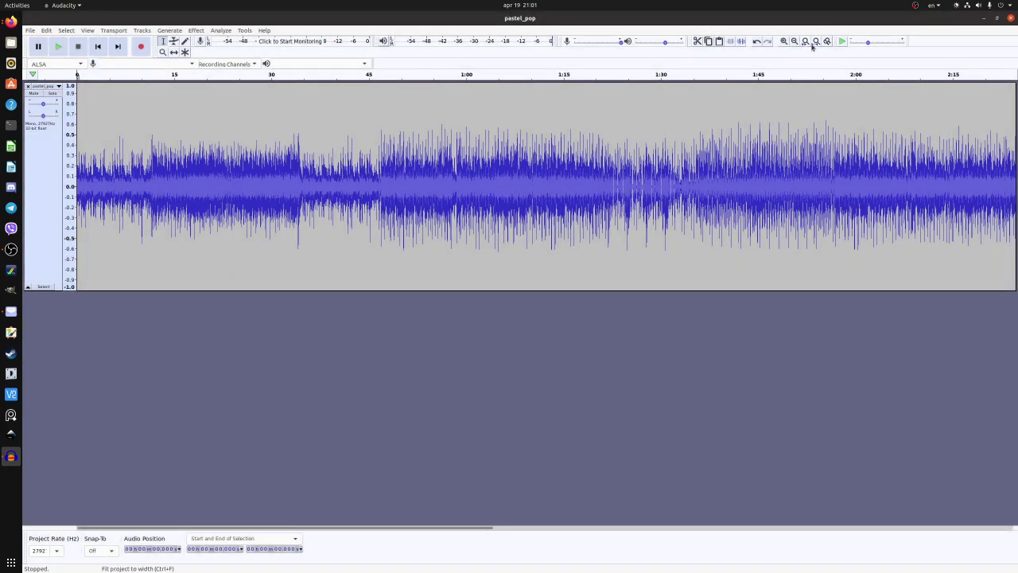
{"action": "left_click", "coordinate": [814, 42]}
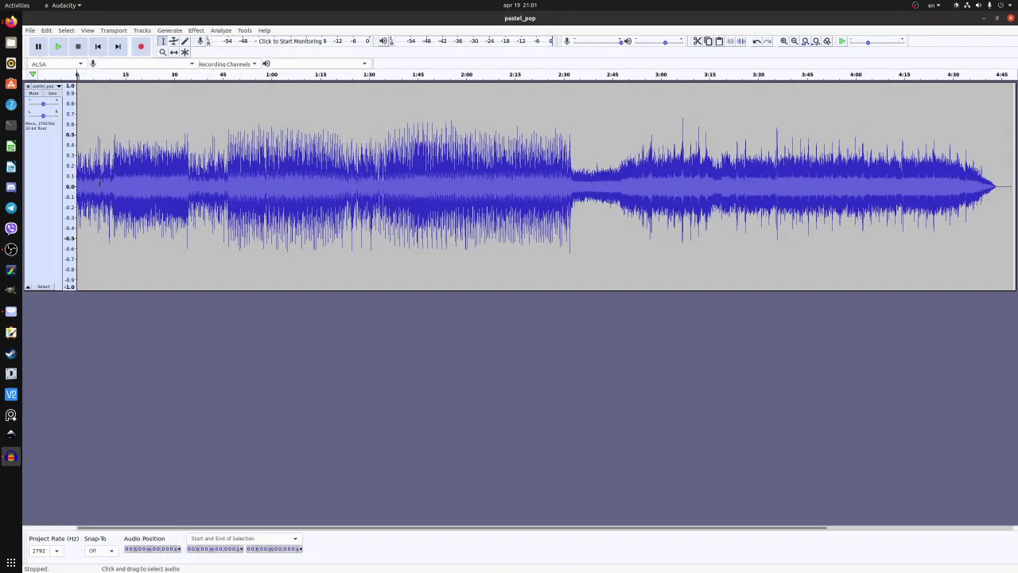
Step: Select about the first 8.3 seconds of the track and magnify that part of the waveform
{"action": "left_click_drag", "start_coordinate": [104, 185], "coordinate": [77, 187]}
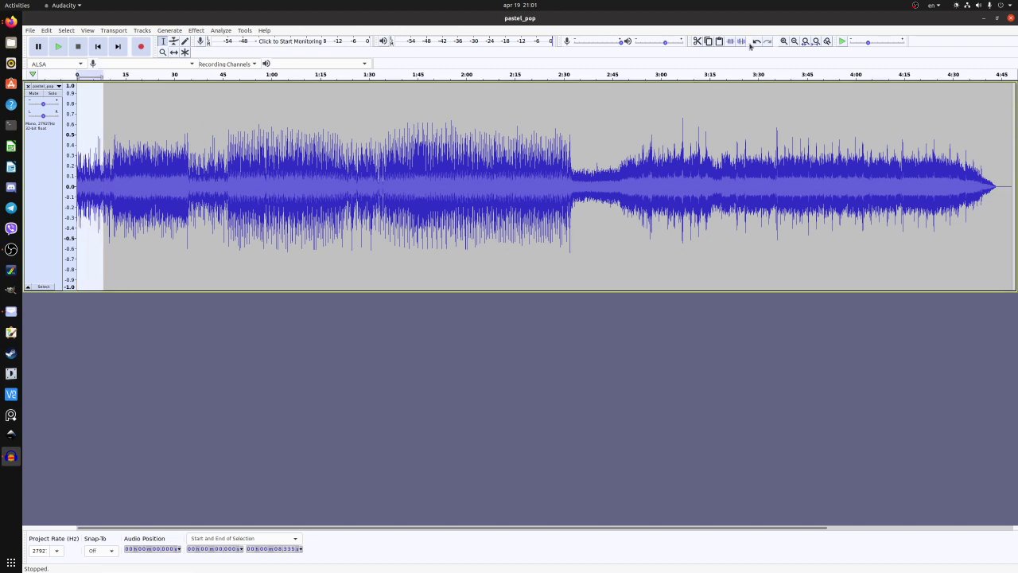
{"action": "left_click", "coordinate": [784, 42]}
{"action": "left_click", "coordinate": [784, 41]}
{"action": "left_click", "coordinate": [784, 41]}
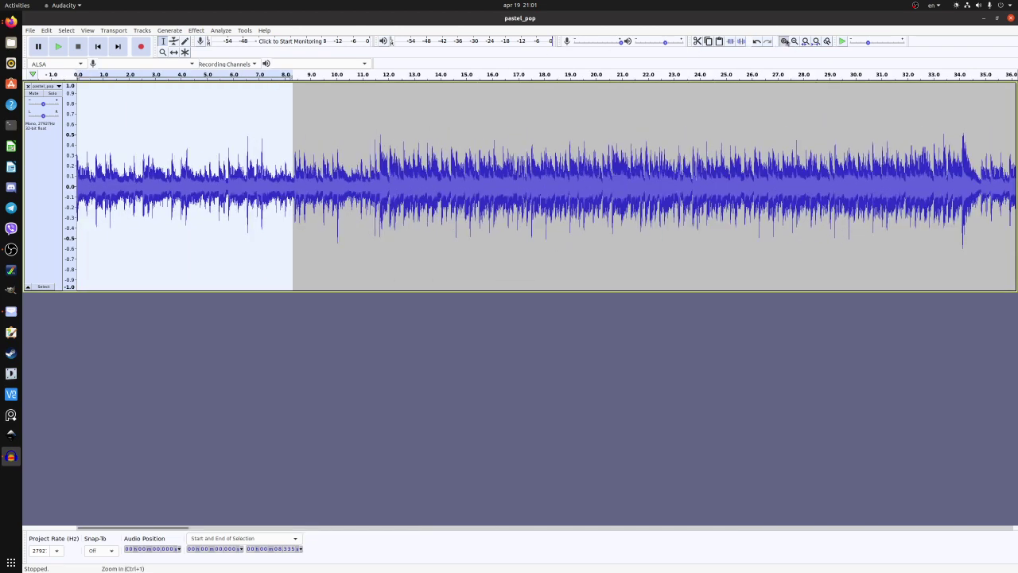
{"action": "left_click", "coordinate": [784, 41]}
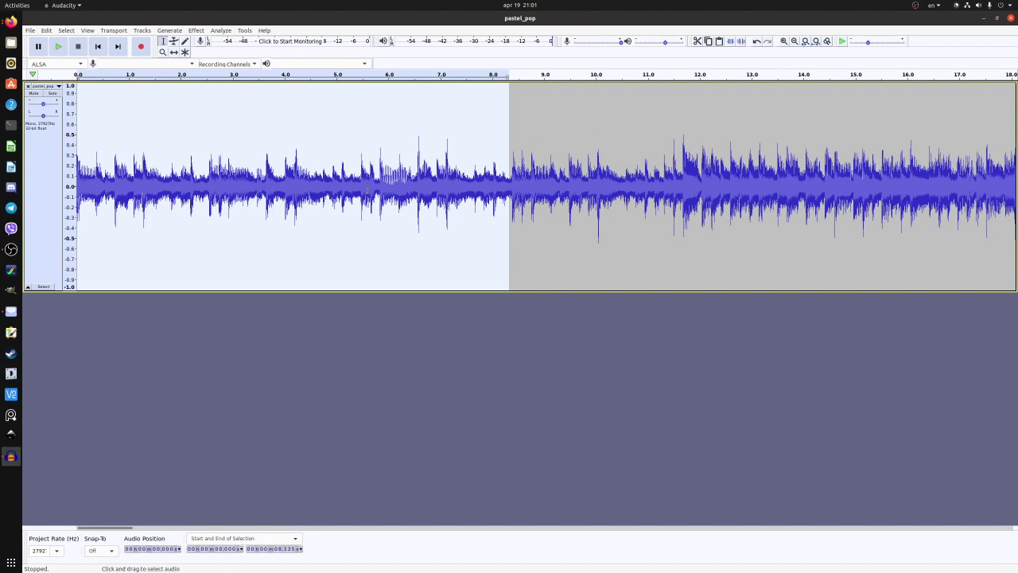
Step: Listen to short passages of the track starting at about 2.1 seconds and at about 2.4 seconds
{"action": "left_click", "coordinate": [187, 181]}
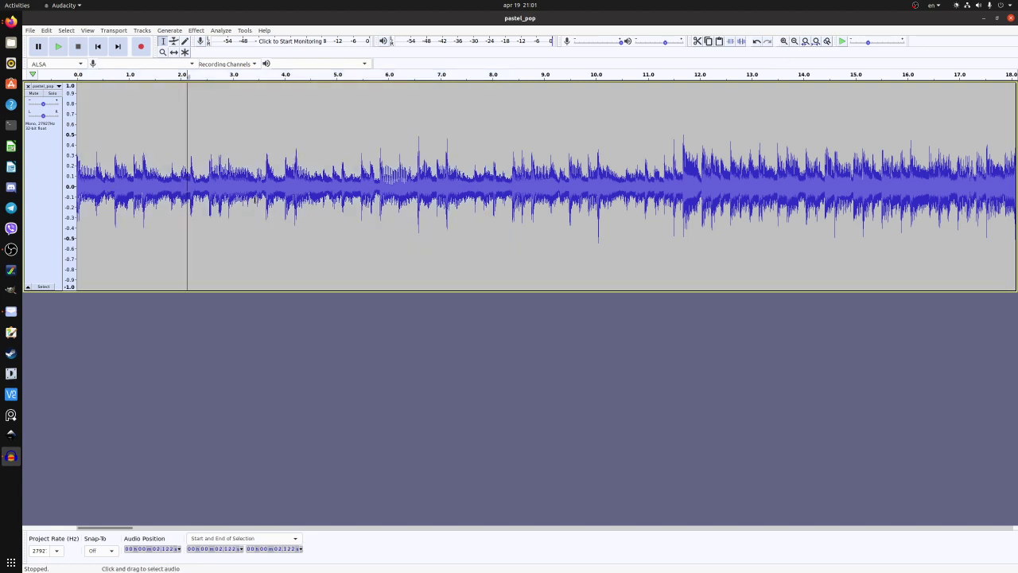
{"action": "key", "text": "space"}
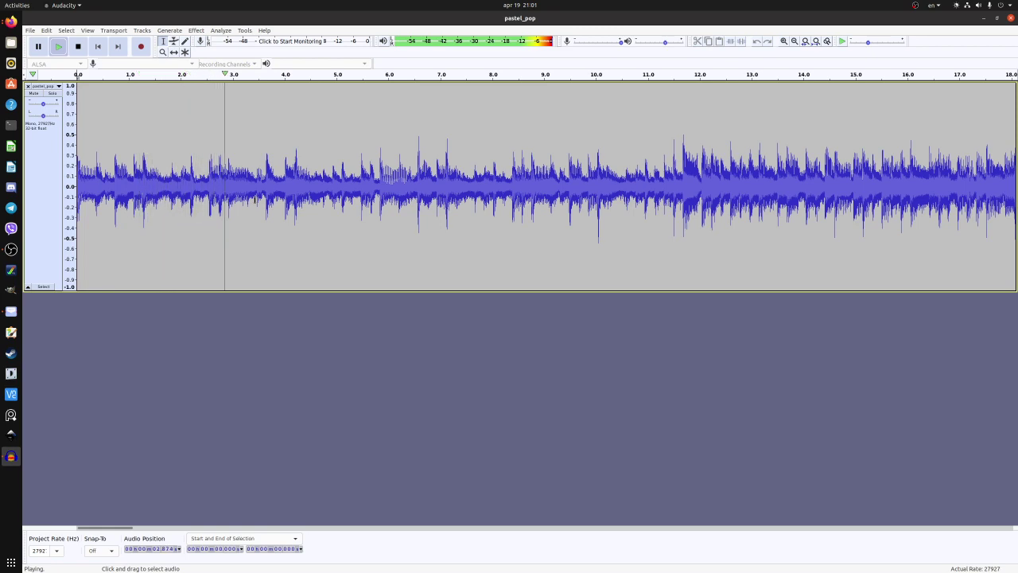
{"action": "key", "text": "space"}
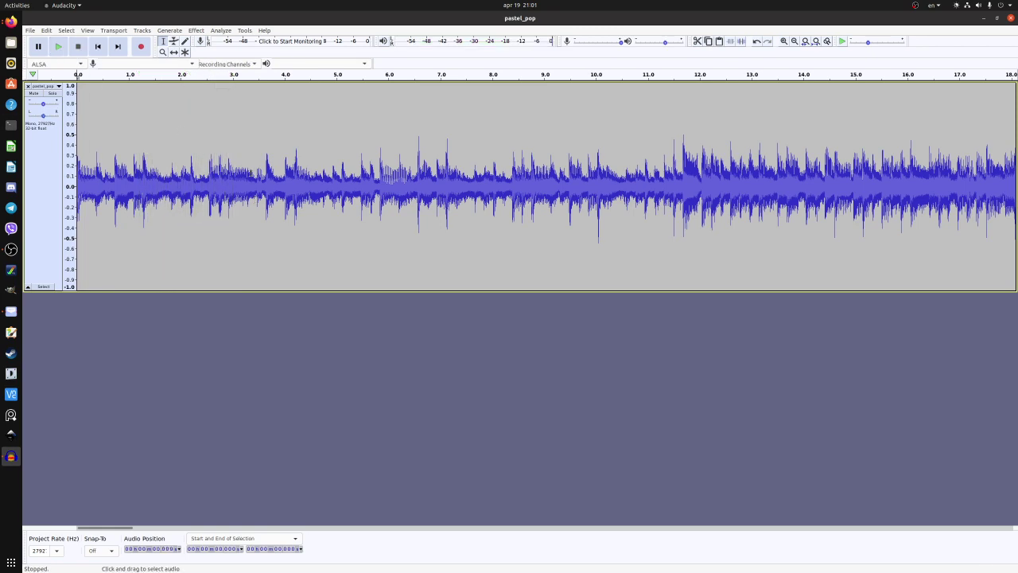
{"action": "left_click", "coordinate": [231, 176]}
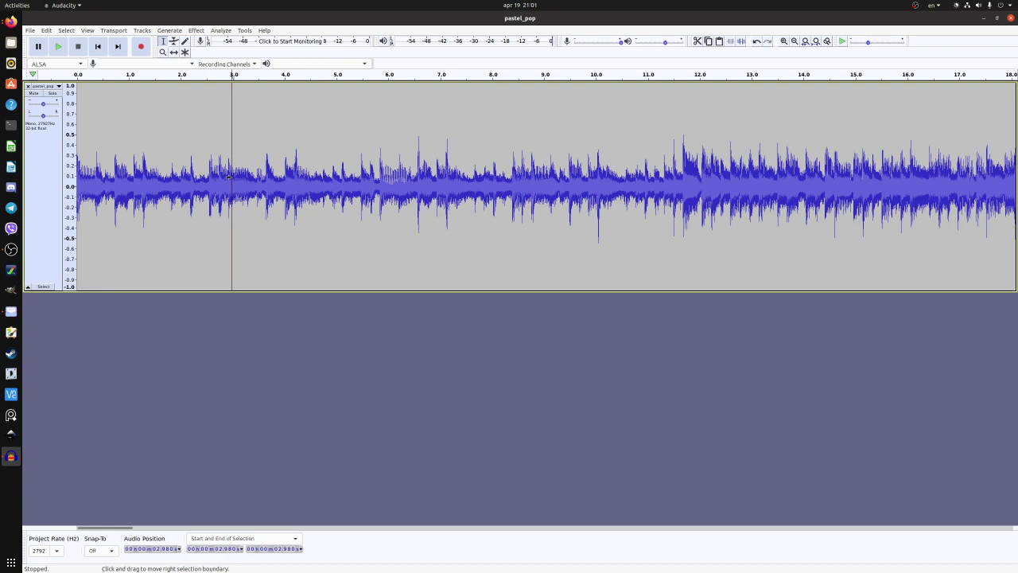
{"action": "left_click", "coordinate": [227, 178]}
{"action": "left_click", "coordinate": [201, 177]}
{"action": "key", "text": "space"}
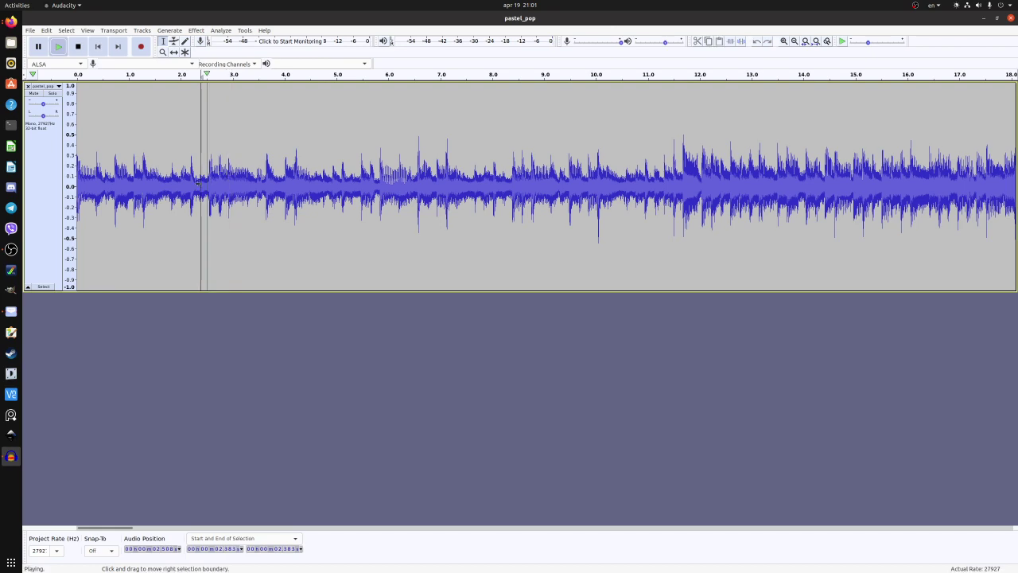
{"action": "key", "text": "space"}
Step: Listen to a short passage from about 2.64 seconds and place the cursor on the waveform peak at 2.919 seconds
{"action": "left_click", "coordinate": [228, 186]}
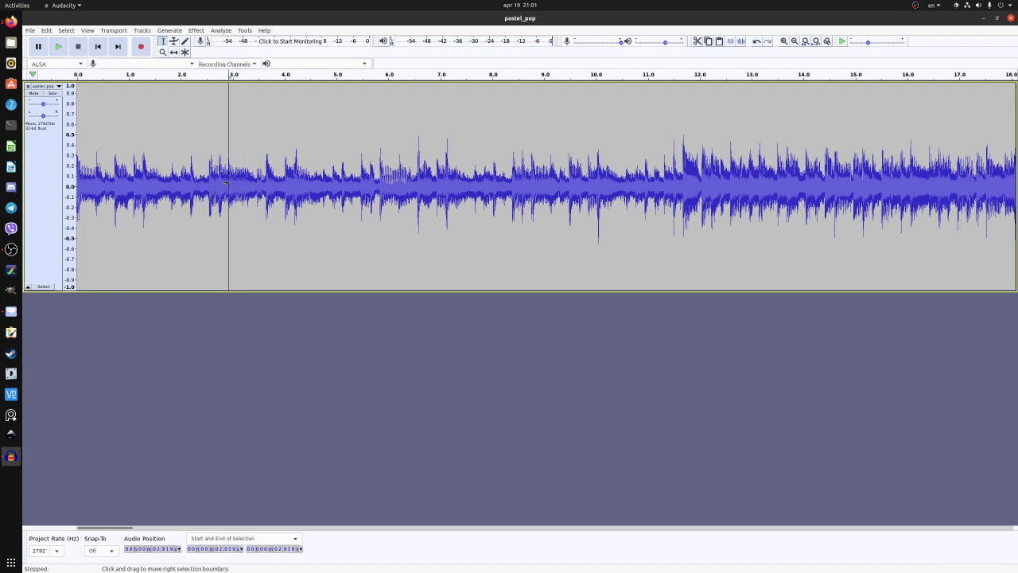
{"action": "scroll", "coordinate": [228, 185], "scroll_direction": "up", "scroll_amount": 1, "text": "ctrl"}
{"action": "scroll", "coordinate": [227, 185], "scroll_direction": "up", "scroll_amount": 2, "text": "ctrl"}
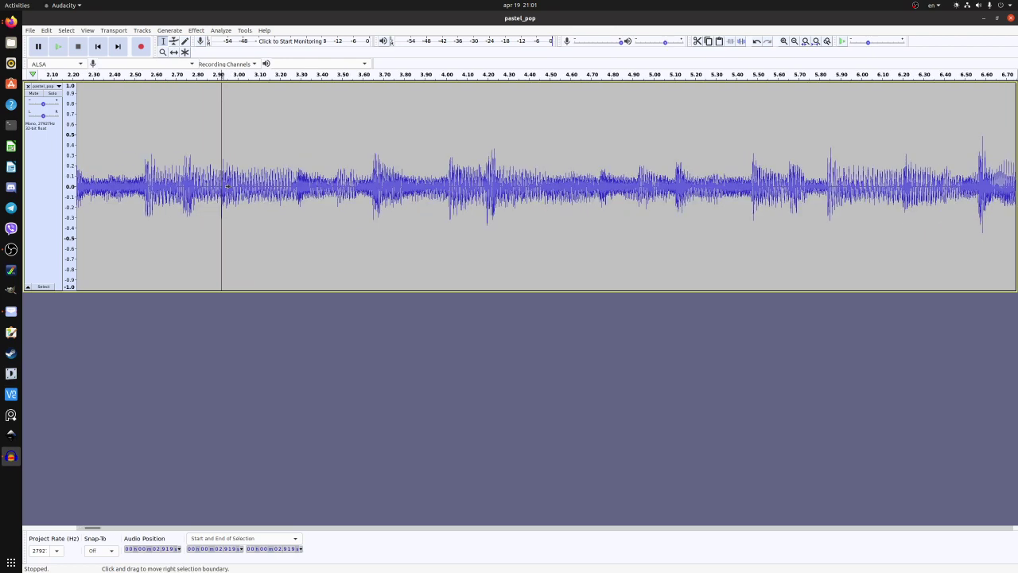
{"action": "left_click", "coordinate": [95, 185]}
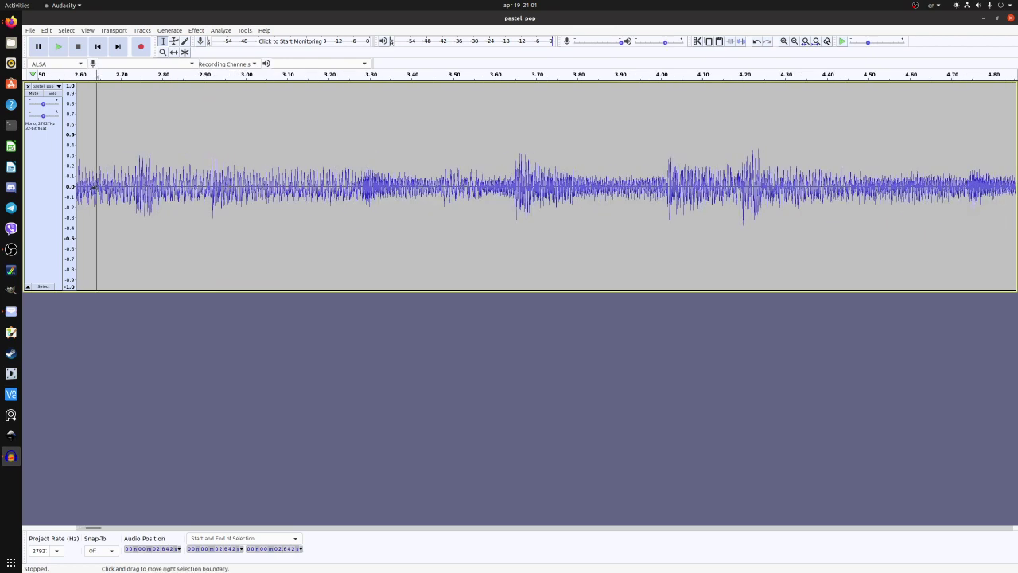
{"action": "key", "text": "space"}
{"action": "key", "text": "space"}
{"action": "left_click", "coordinate": [211, 263]}
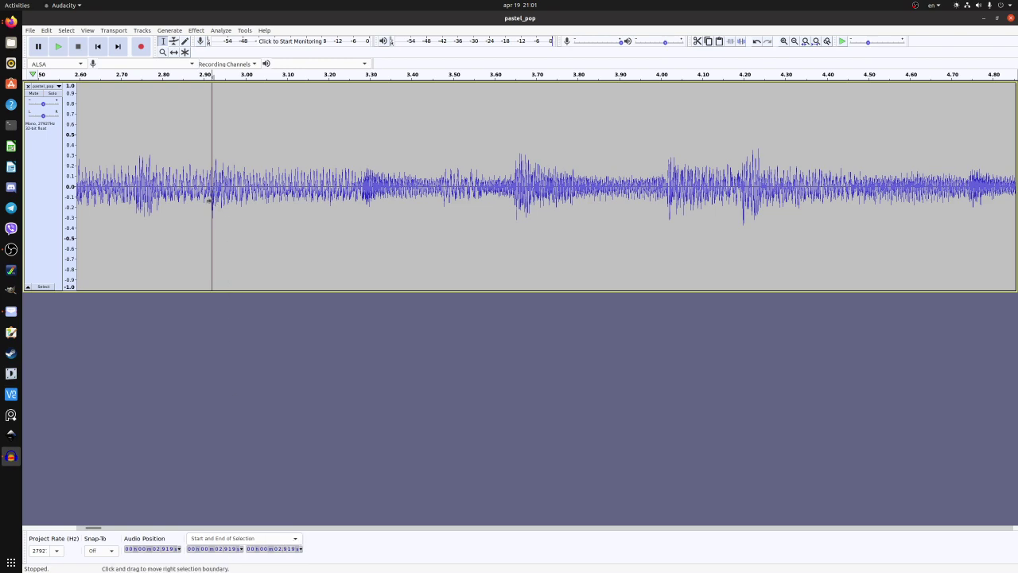
Step: Display the audio position and selection times in PAL frames (25 fps)
{"action": "left_click", "coordinate": [242, 549]}
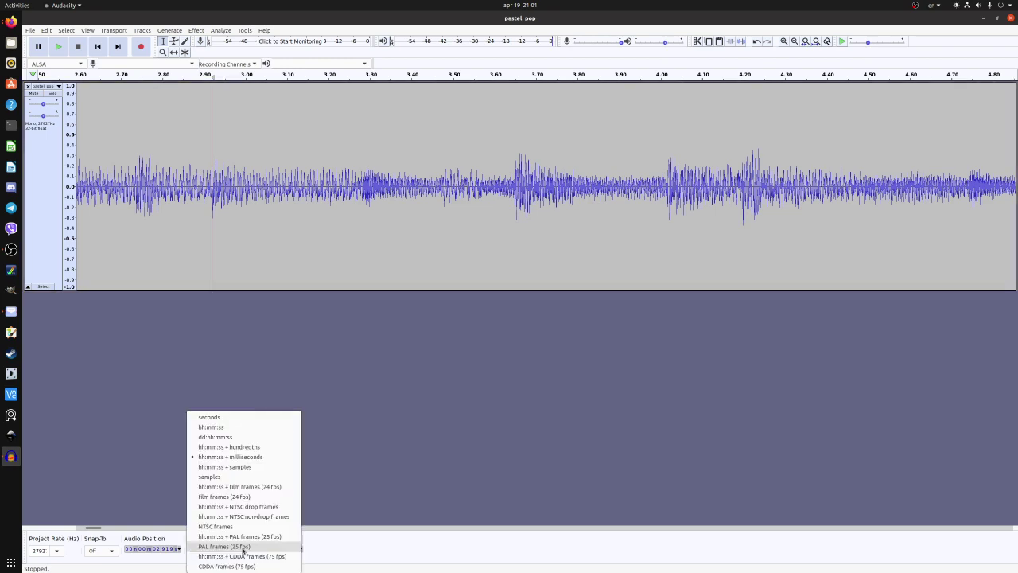
{"action": "left_click", "coordinate": [450, 557]}
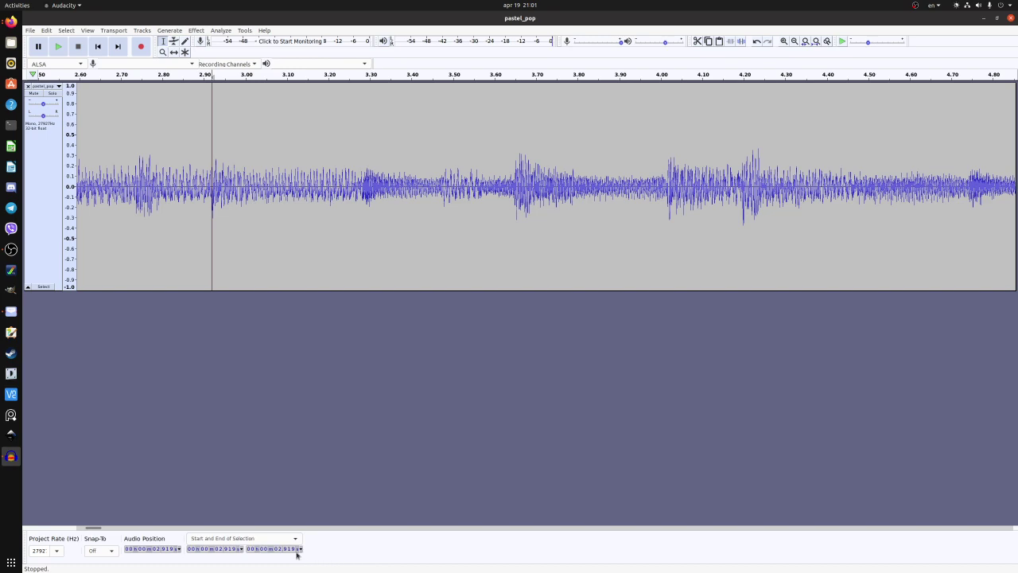
{"action": "left_click", "coordinate": [179, 548]}
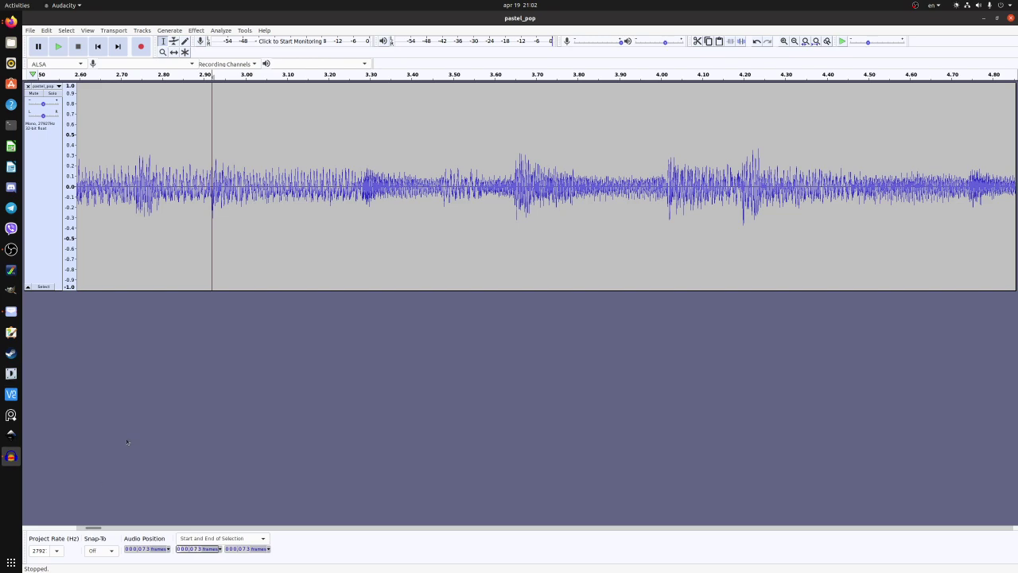
Step: Return to the start of the track, play its opening briefly and stop playback
{"action": "left_click", "coordinate": [159, 220]}
{"action": "key", "text": "Home"}
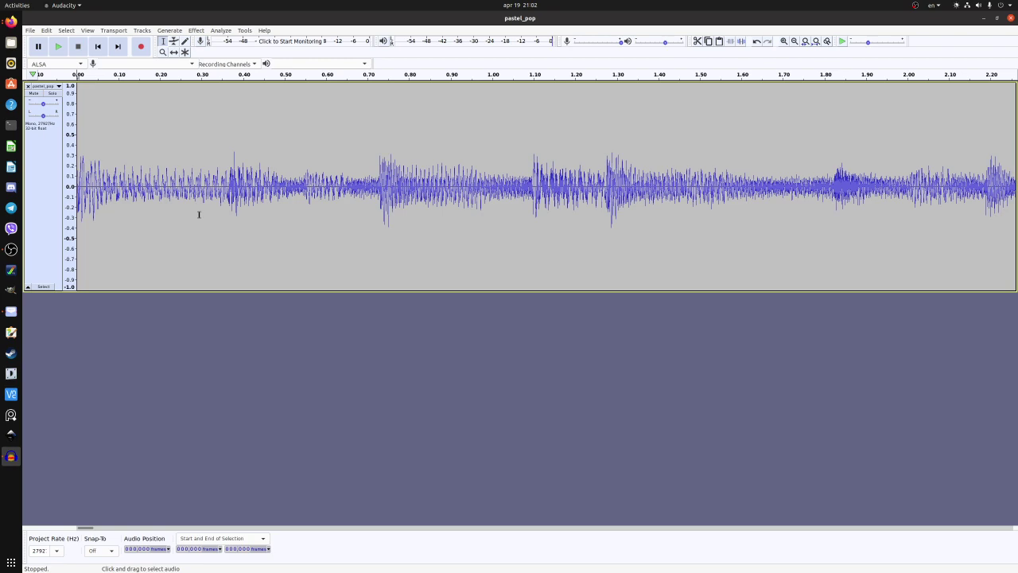
{"action": "key", "text": "space"}
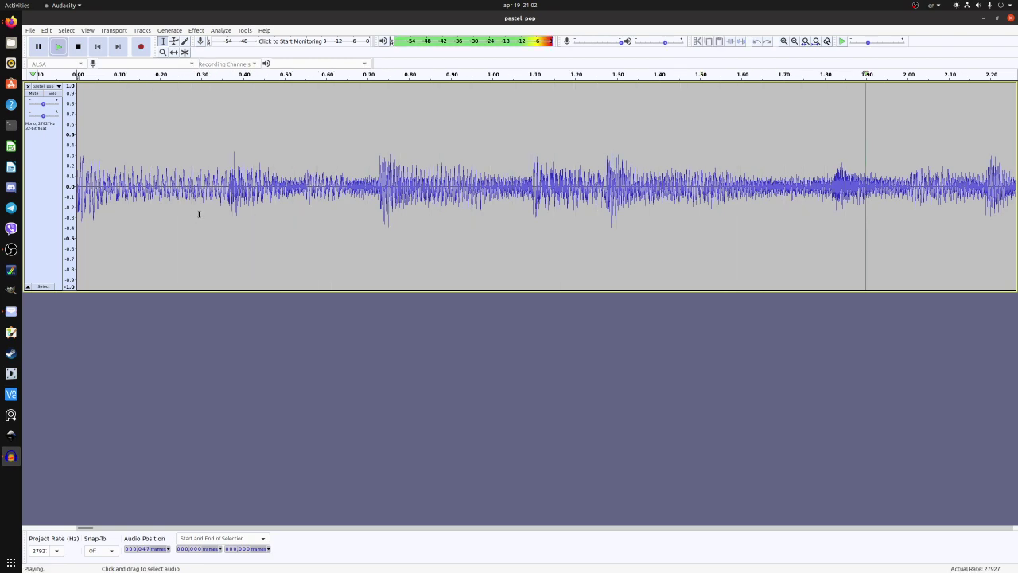
{"action": "key", "text": "space"}
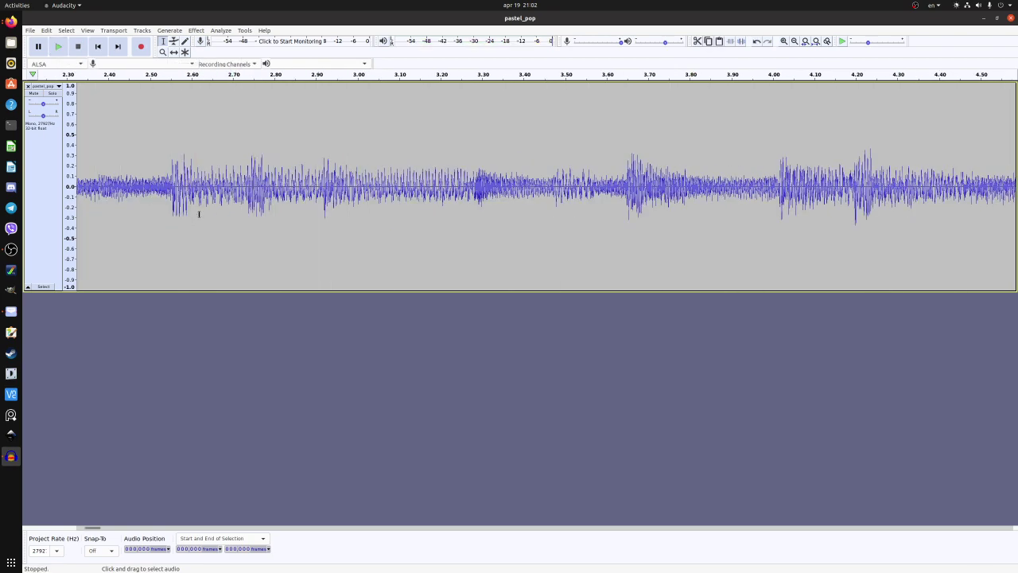
Step: Look up the Play/Stop and Set Cursor command among the playback commands
{"action": "left_click", "coordinate": [47, 30]}
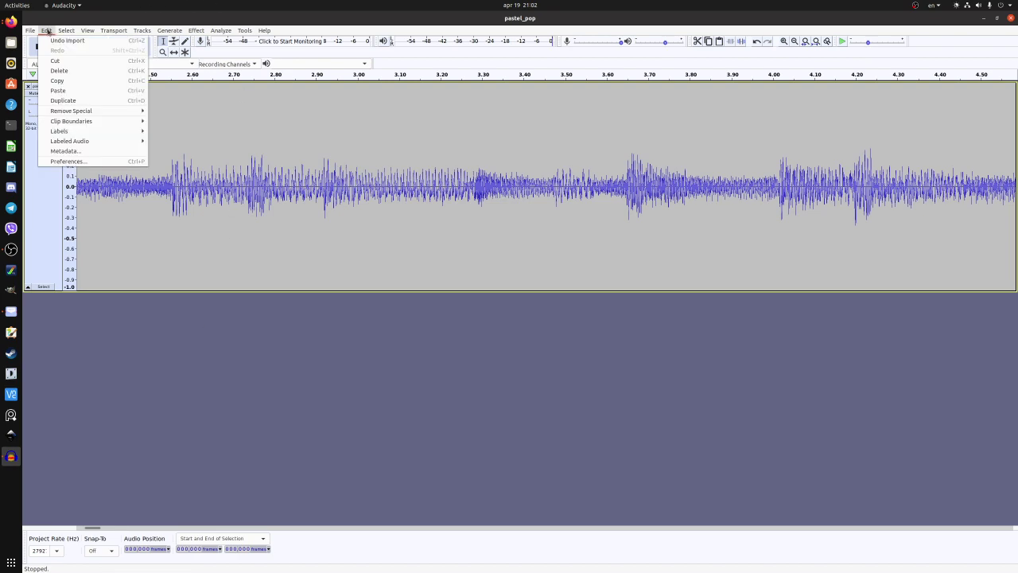
{"action": "mouse_move", "coordinate": [68, 31]}
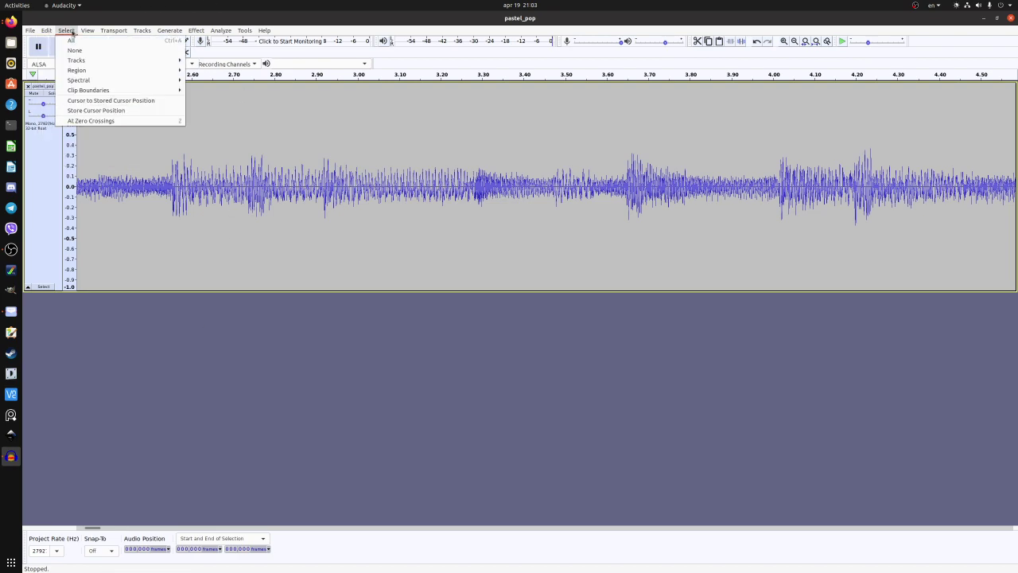
{"action": "mouse_move", "coordinate": [73, 60]}
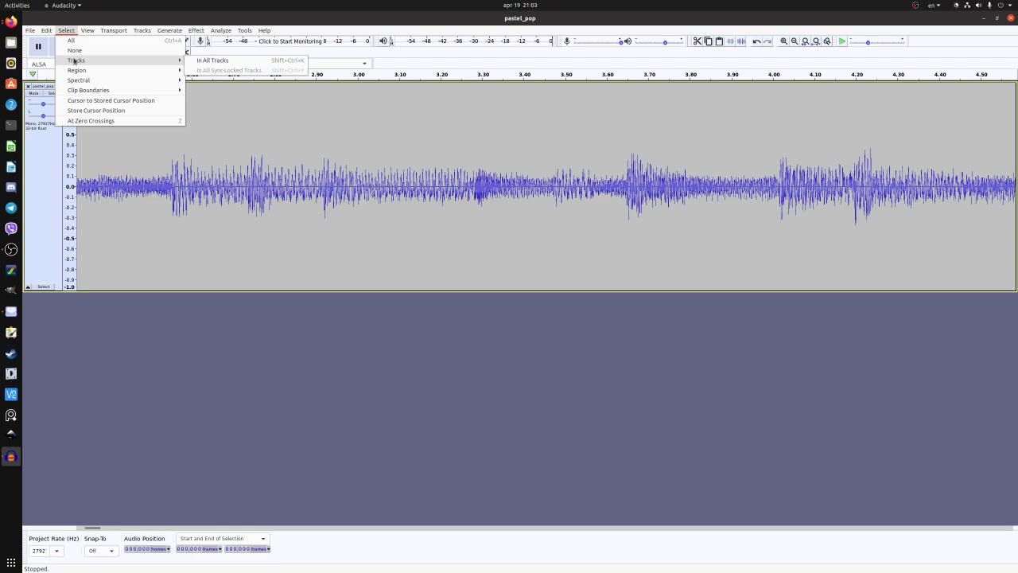
{"action": "mouse_move", "coordinate": [111, 32]}
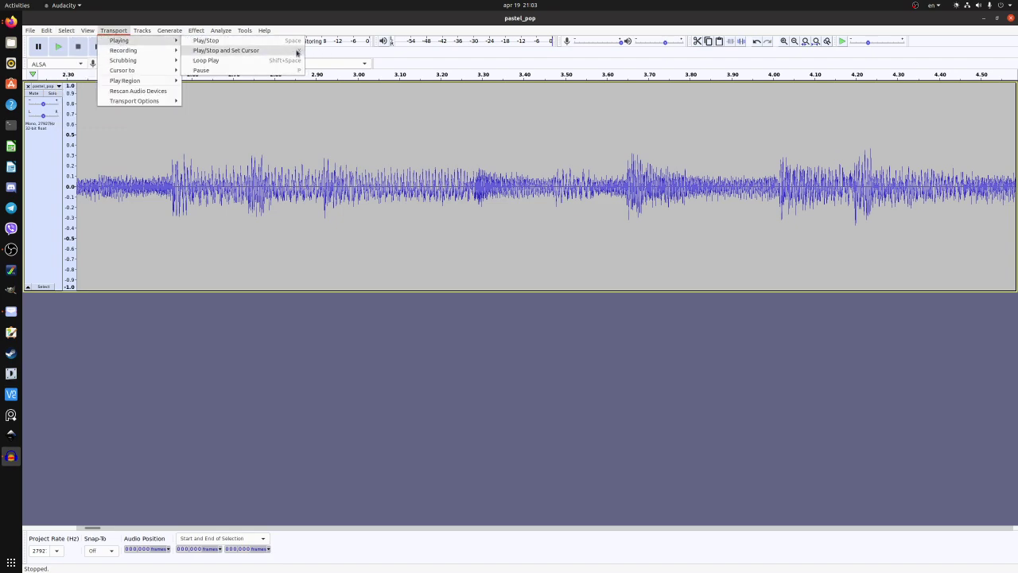
{"action": "left_click", "coordinate": [175, 329]}
Step: Play the track twice from the start, ending each run with Play/Stop and Set Cursor at frame 77
{"action": "key", "text": "Home"}
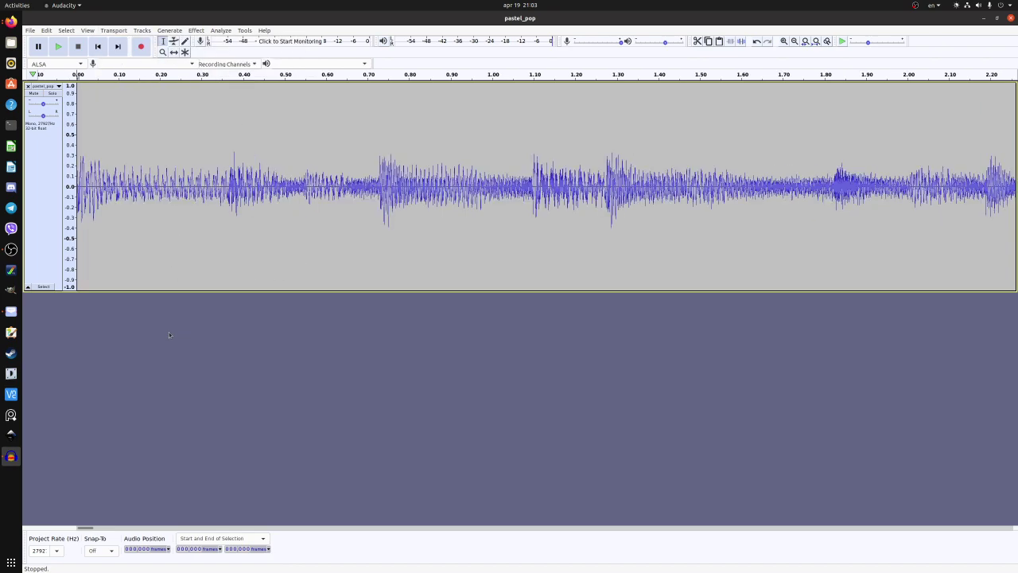
{"action": "key", "text": "space"}
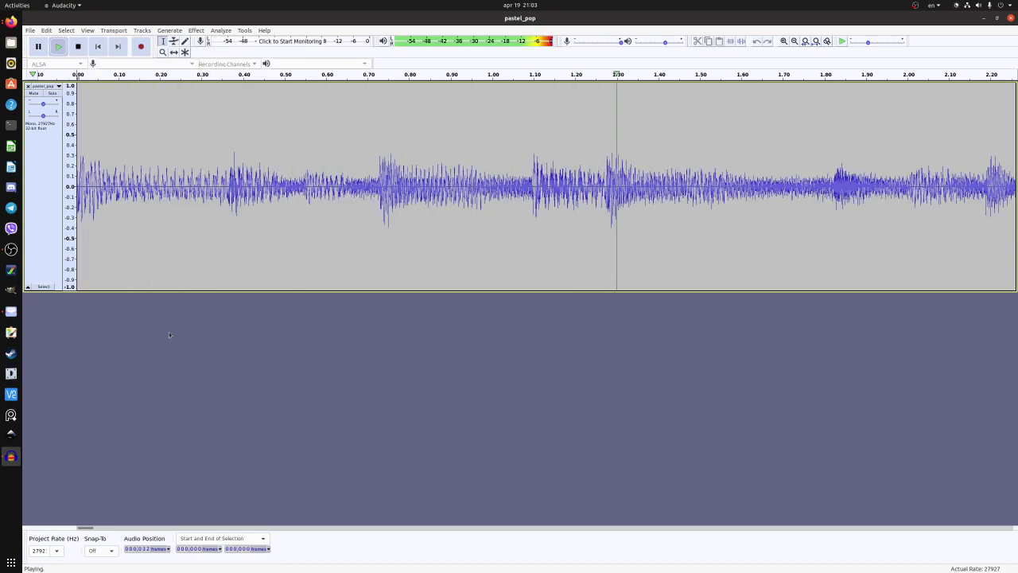
{"action": "key", "text": "space"}
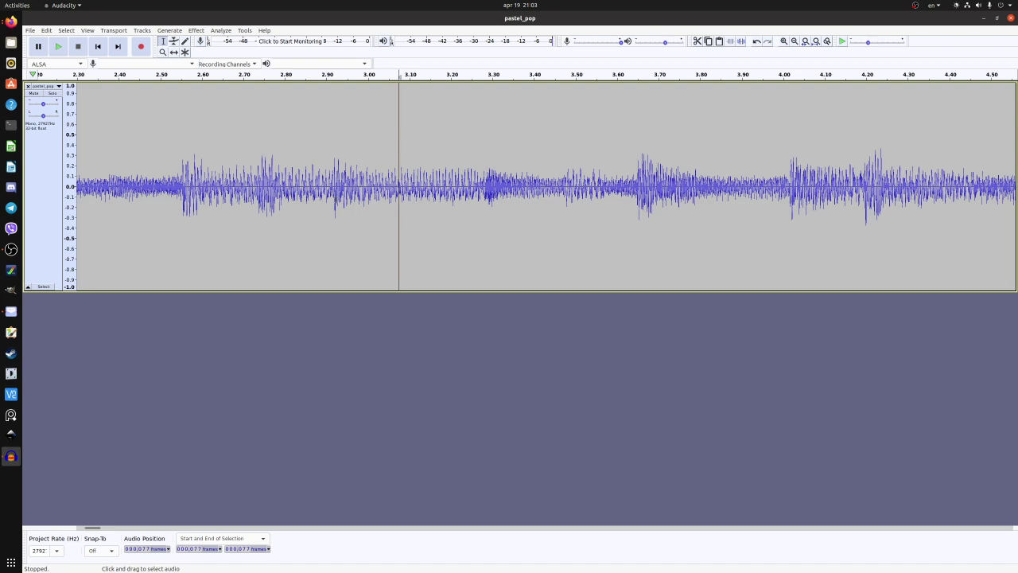
{"action": "key", "text": "Home"}
{"action": "key", "text": "space"}
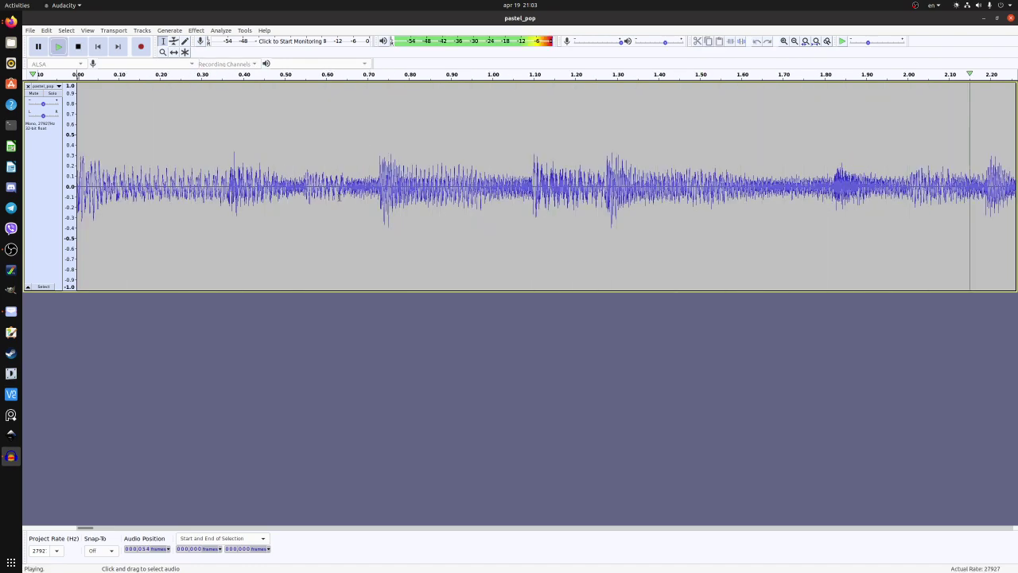
{"action": "key", "text": "space"}
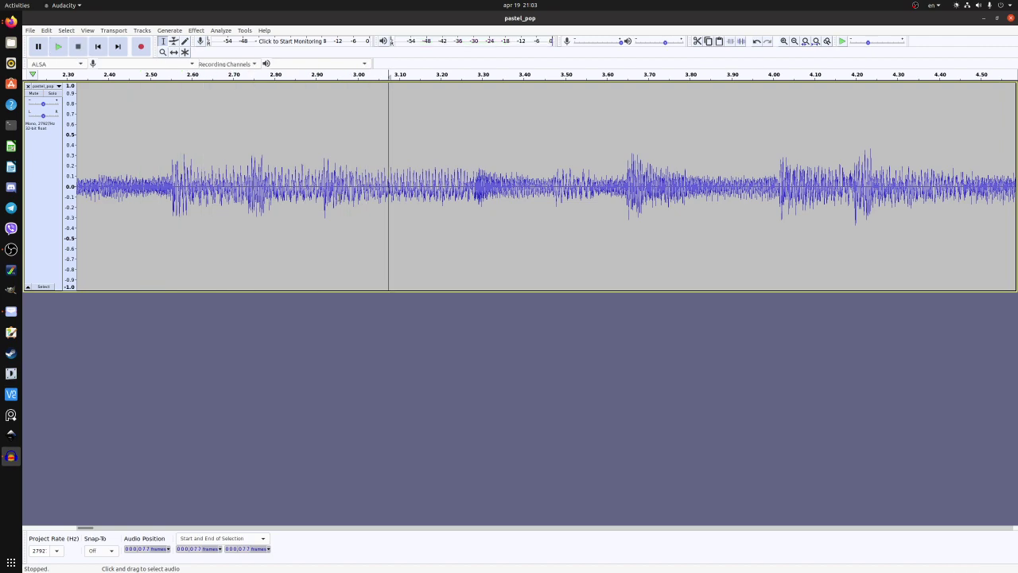
Step: Minimize the pastel_pop project window and switch to OBS Studio
{"action": "left_click", "coordinate": [985, 19]}
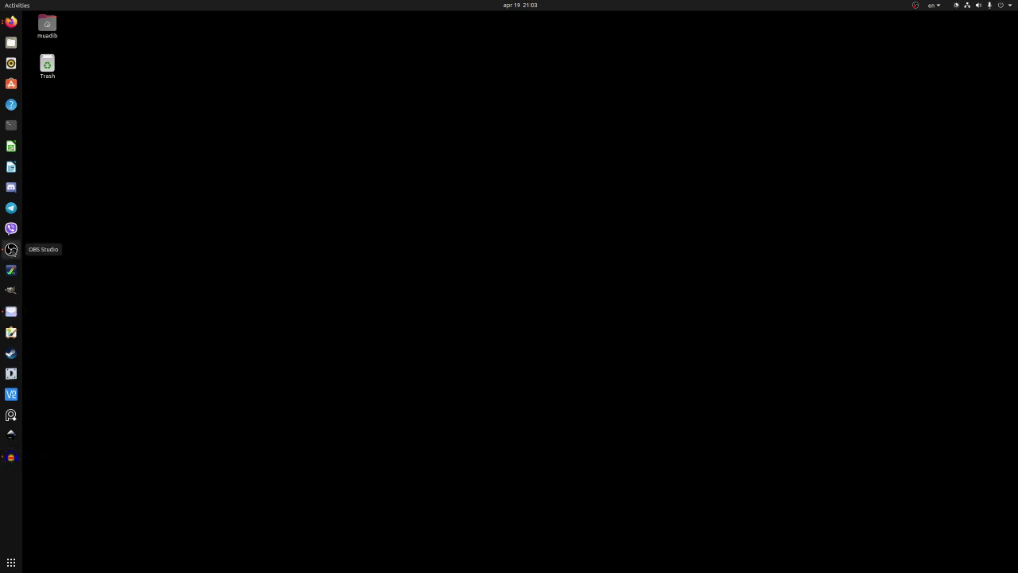
{"action": "left_click", "coordinate": [11, 249]}
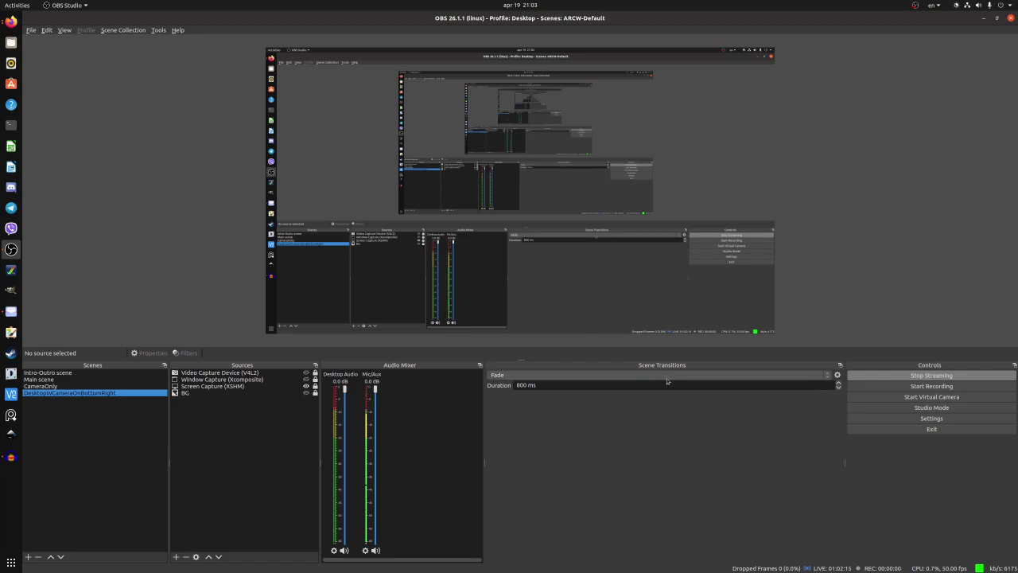